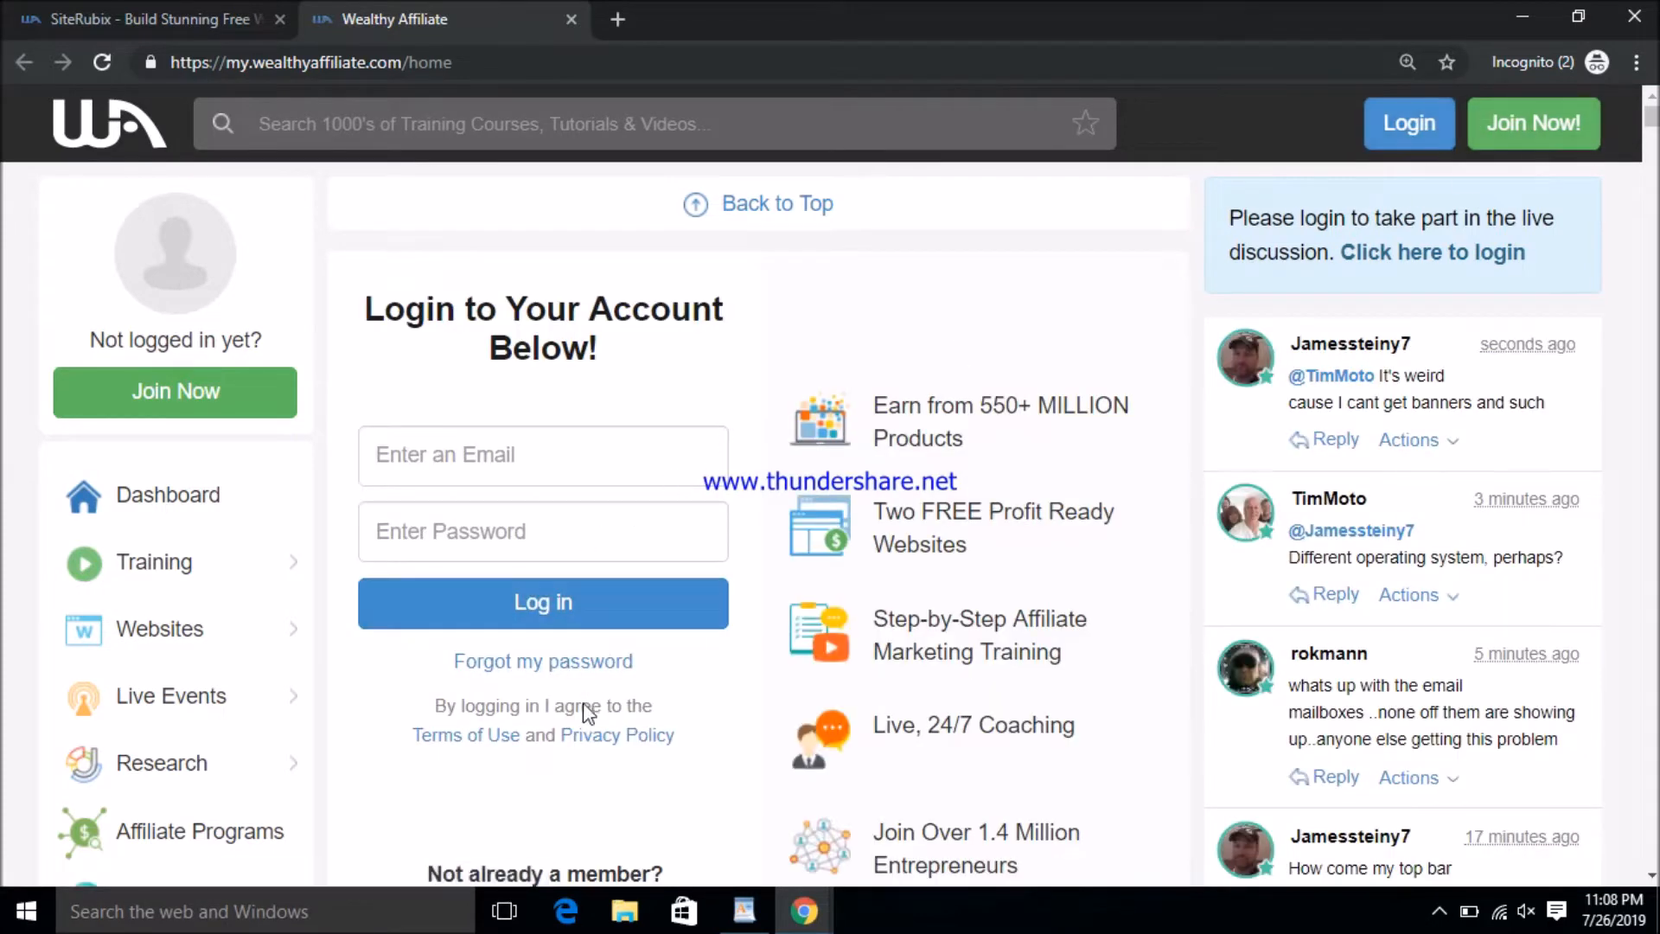
- Switch to the free account sign-up form and enter the e-mail address and name
{"action": "scroll", "coordinate": [582, 703], "scroll_direction": "down", "scroll_amount": 3}
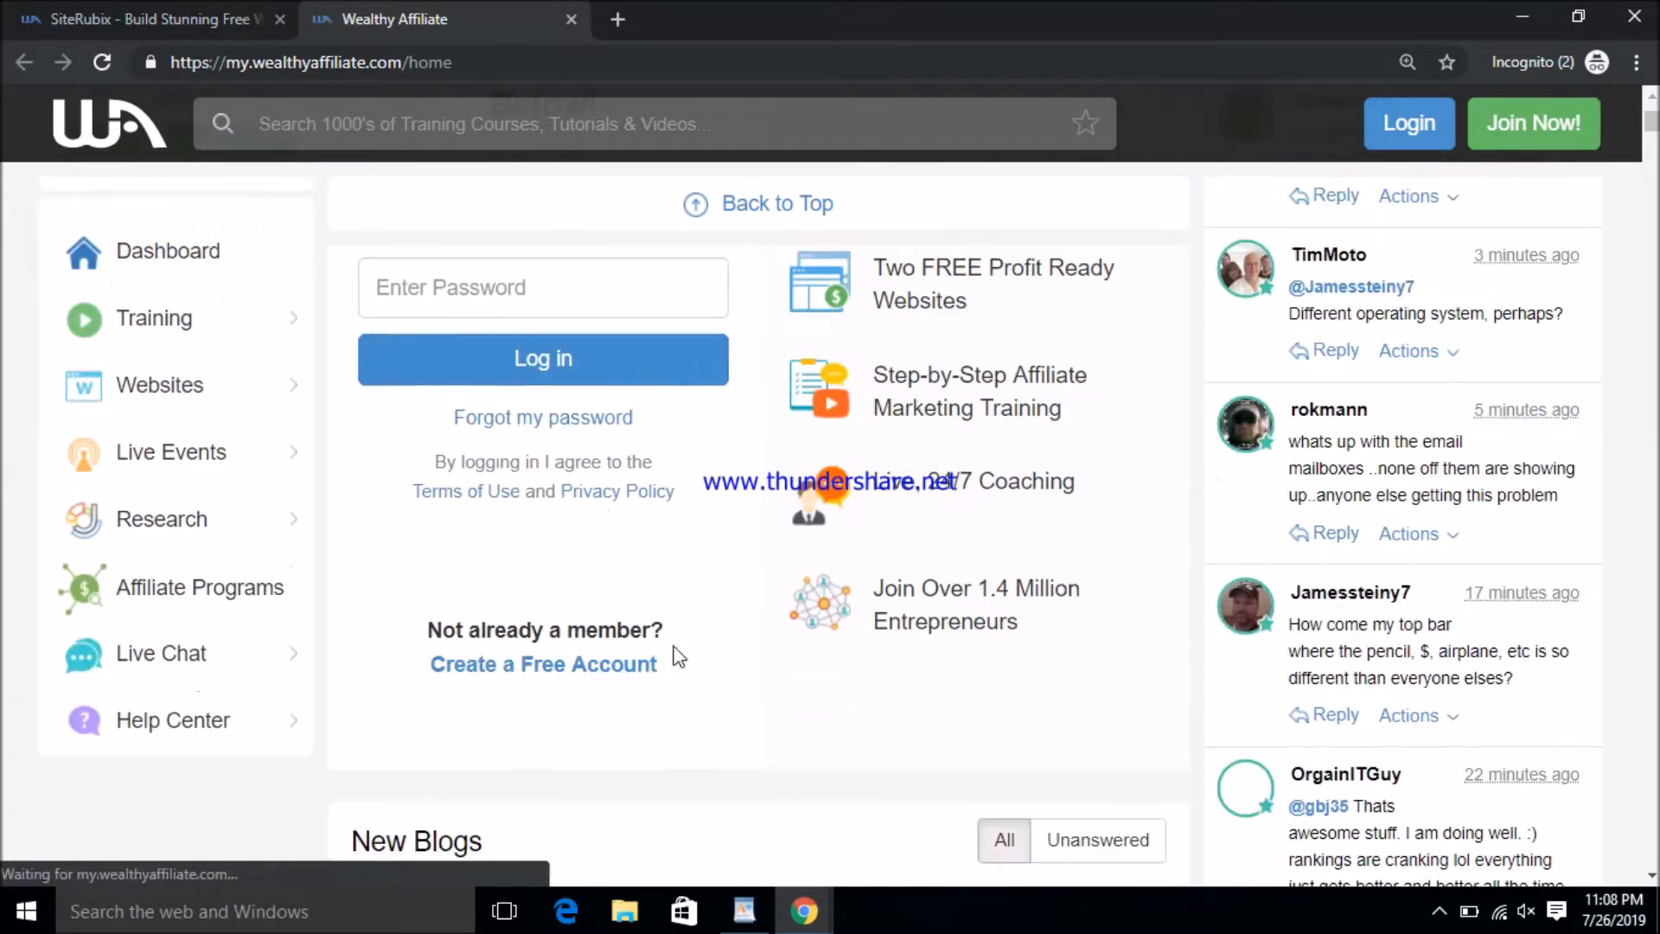
{"action": "left_click", "coordinate": [564, 672]}
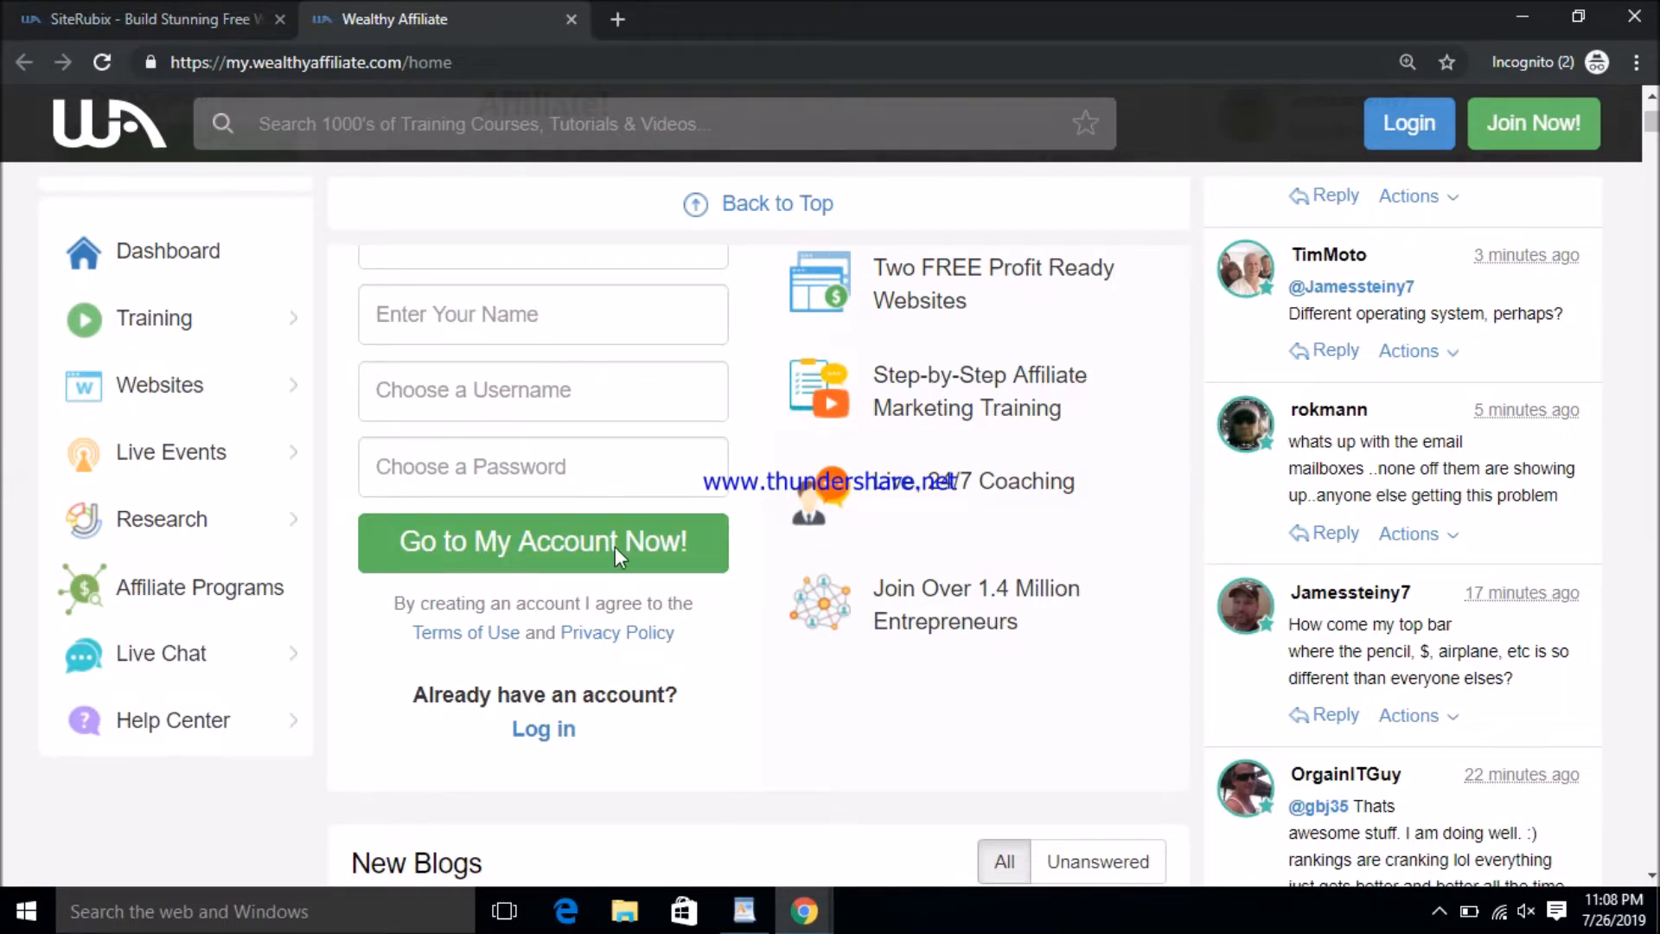
{"action": "scroll", "coordinate": [526, 394], "scroll_direction": "up", "scroll_amount": 3}
{"action": "left_click", "coordinate": [499, 500]}
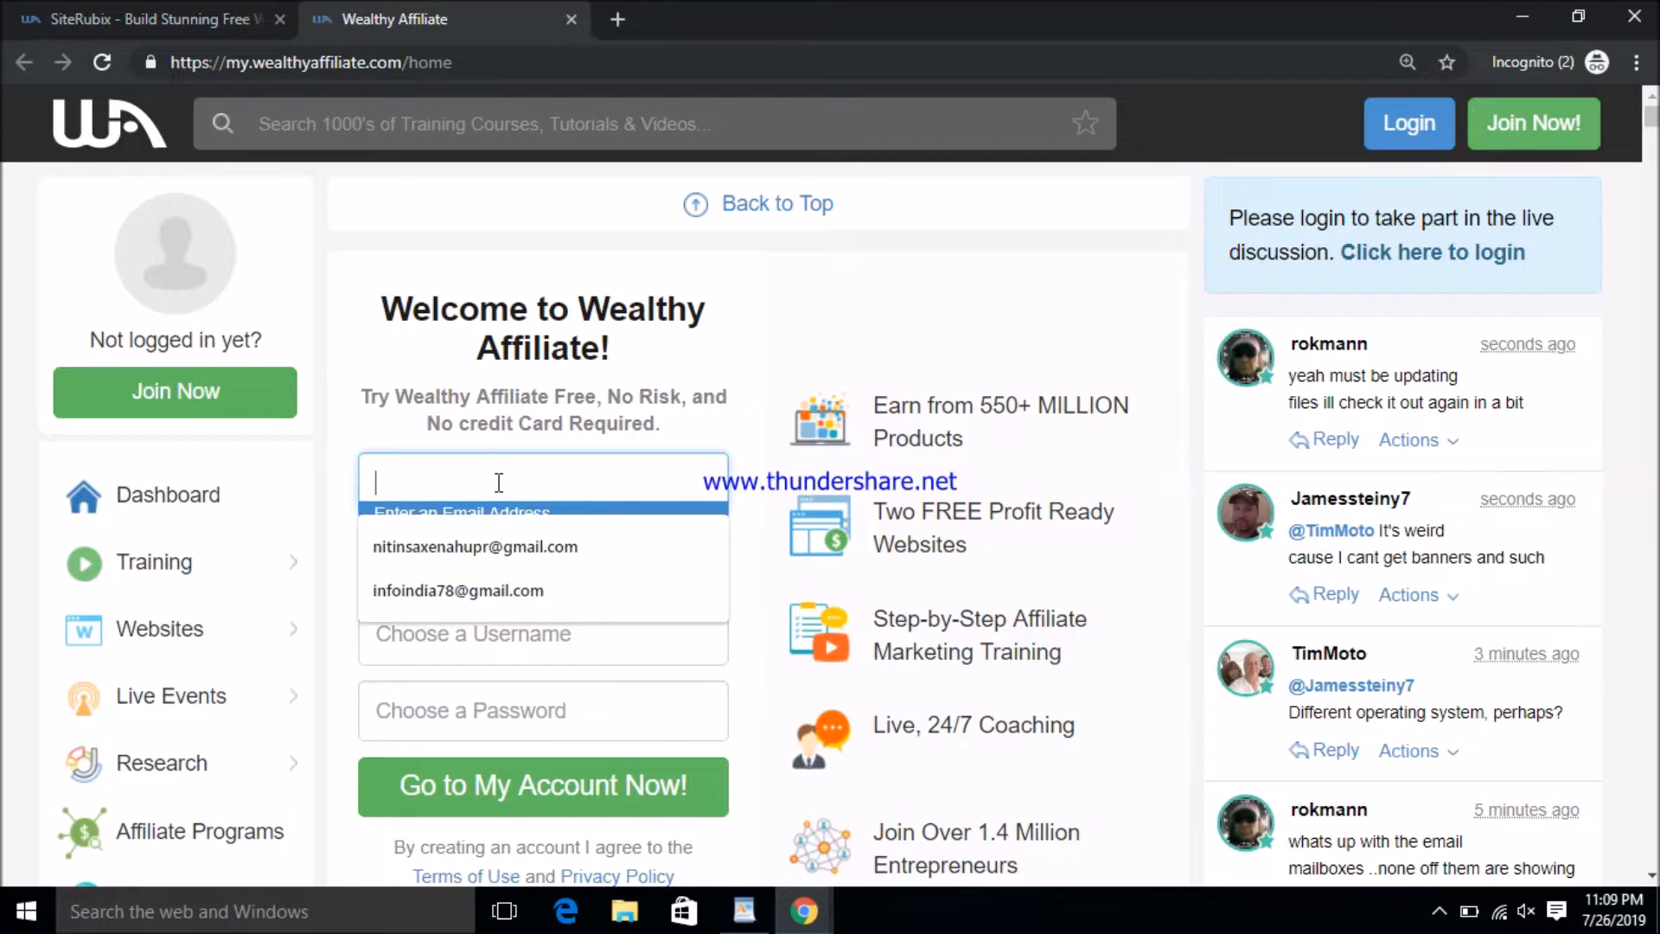
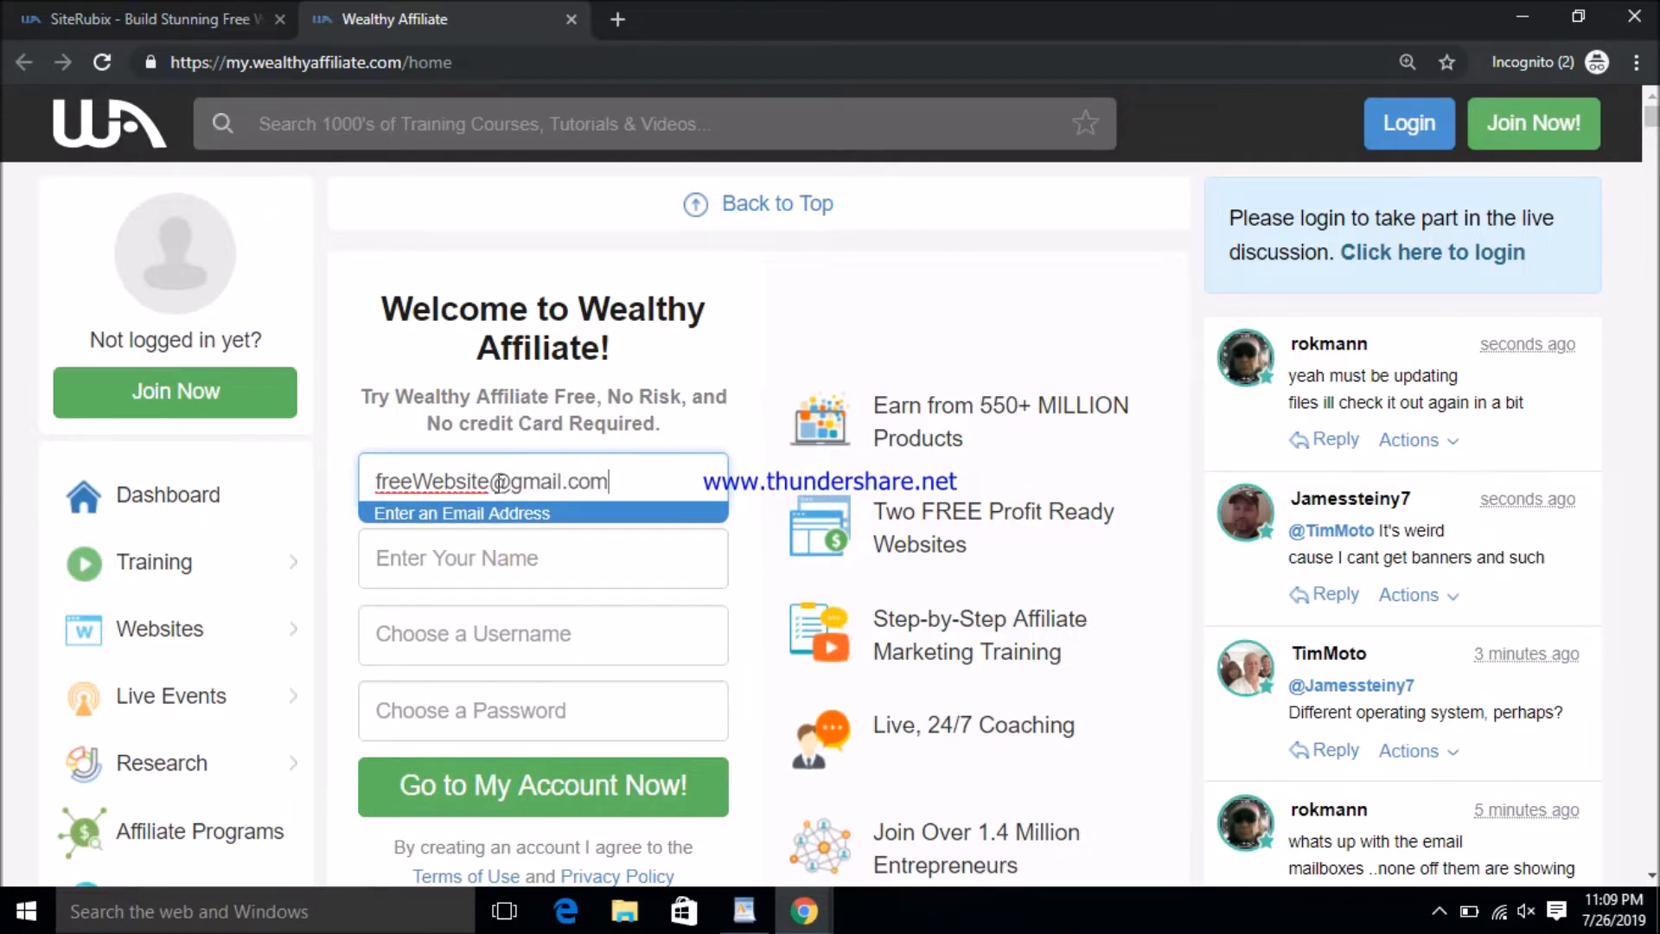
{"action": "left_click", "coordinate": [483, 548]}
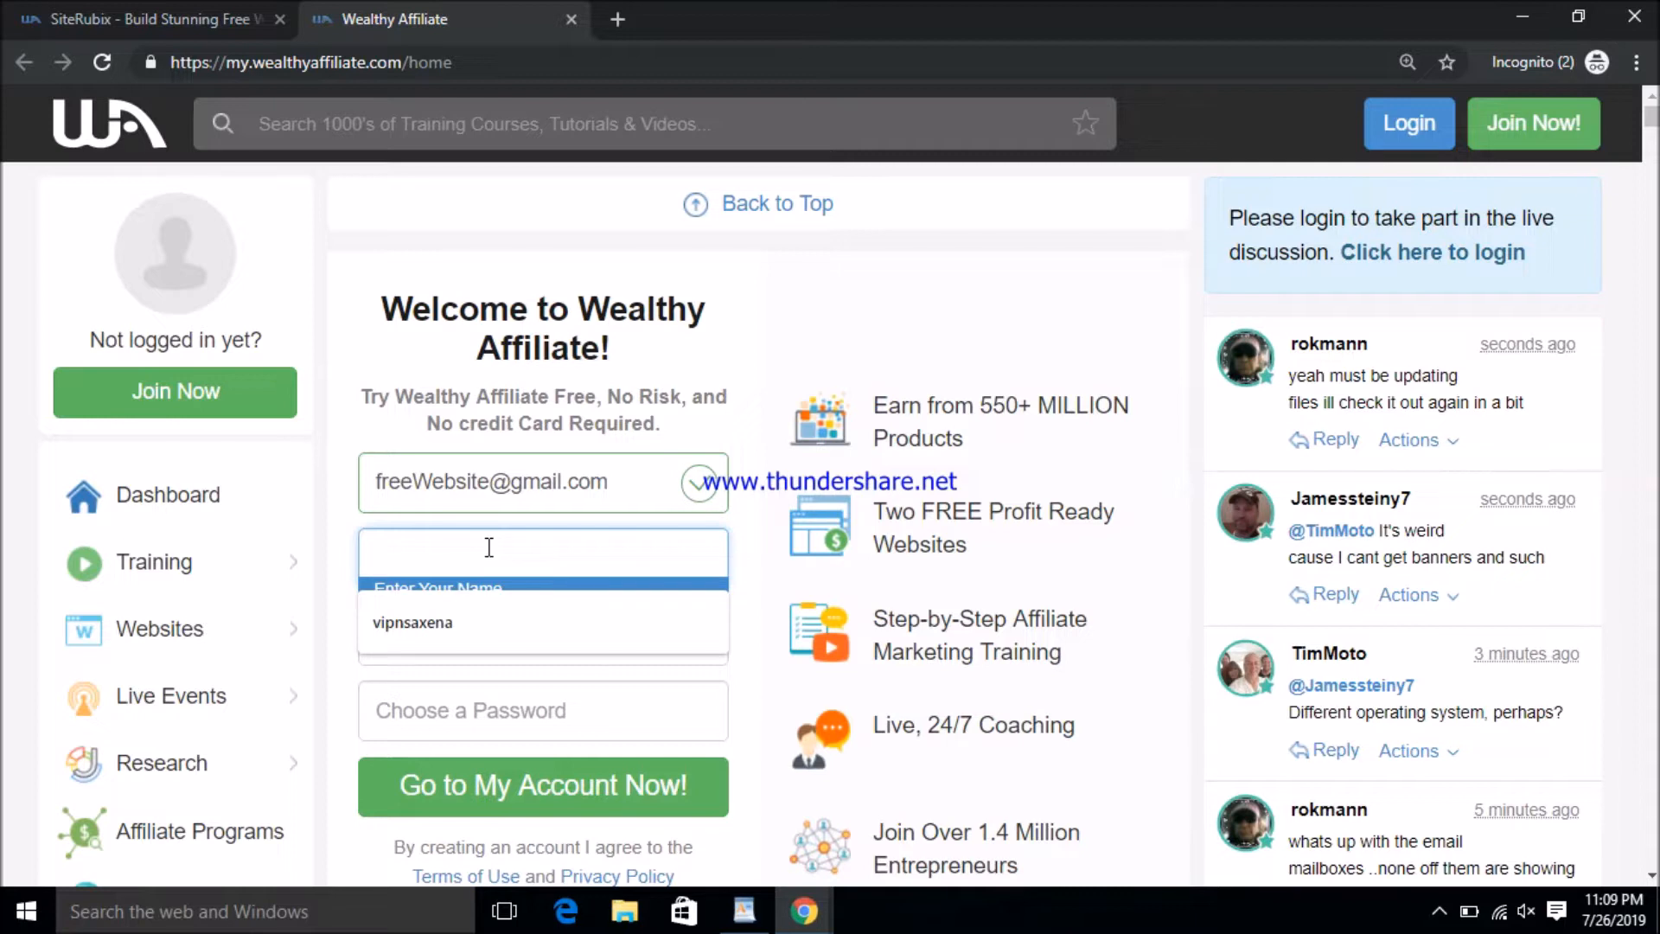
{"action": "type", "text": "WebSite"}
- Choose a username, enter the account password, and submit the sign-up form
{"action": "left_click", "coordinate": [470, 624]}
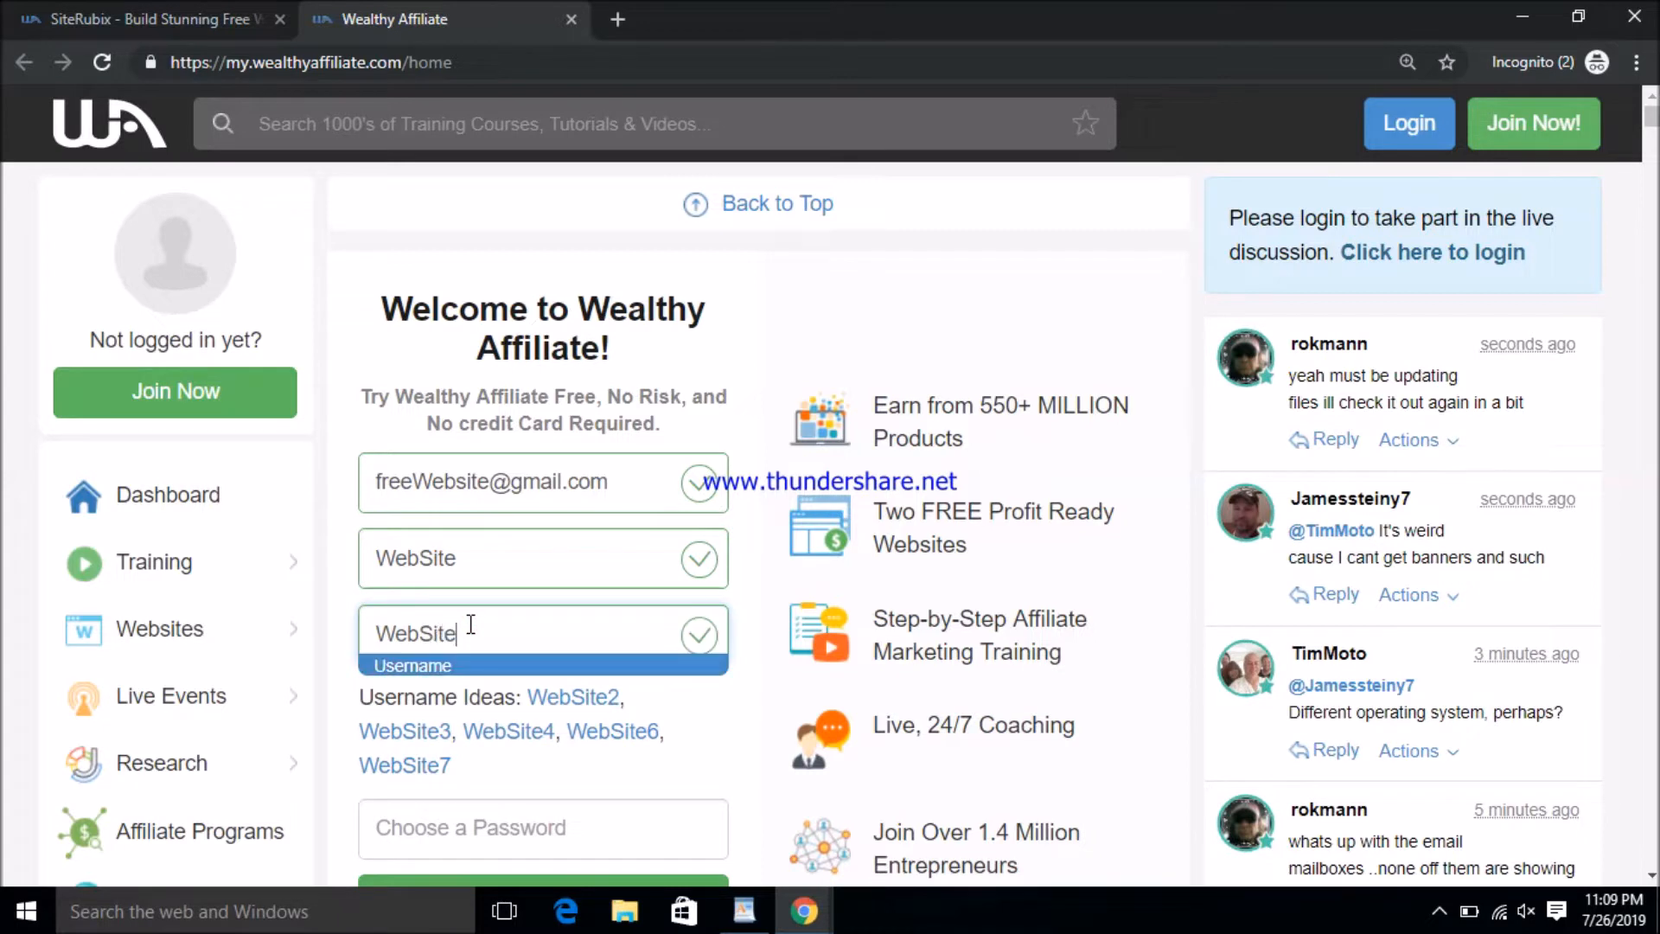
{"action": "left_click", "coordinate": [348, 690]}
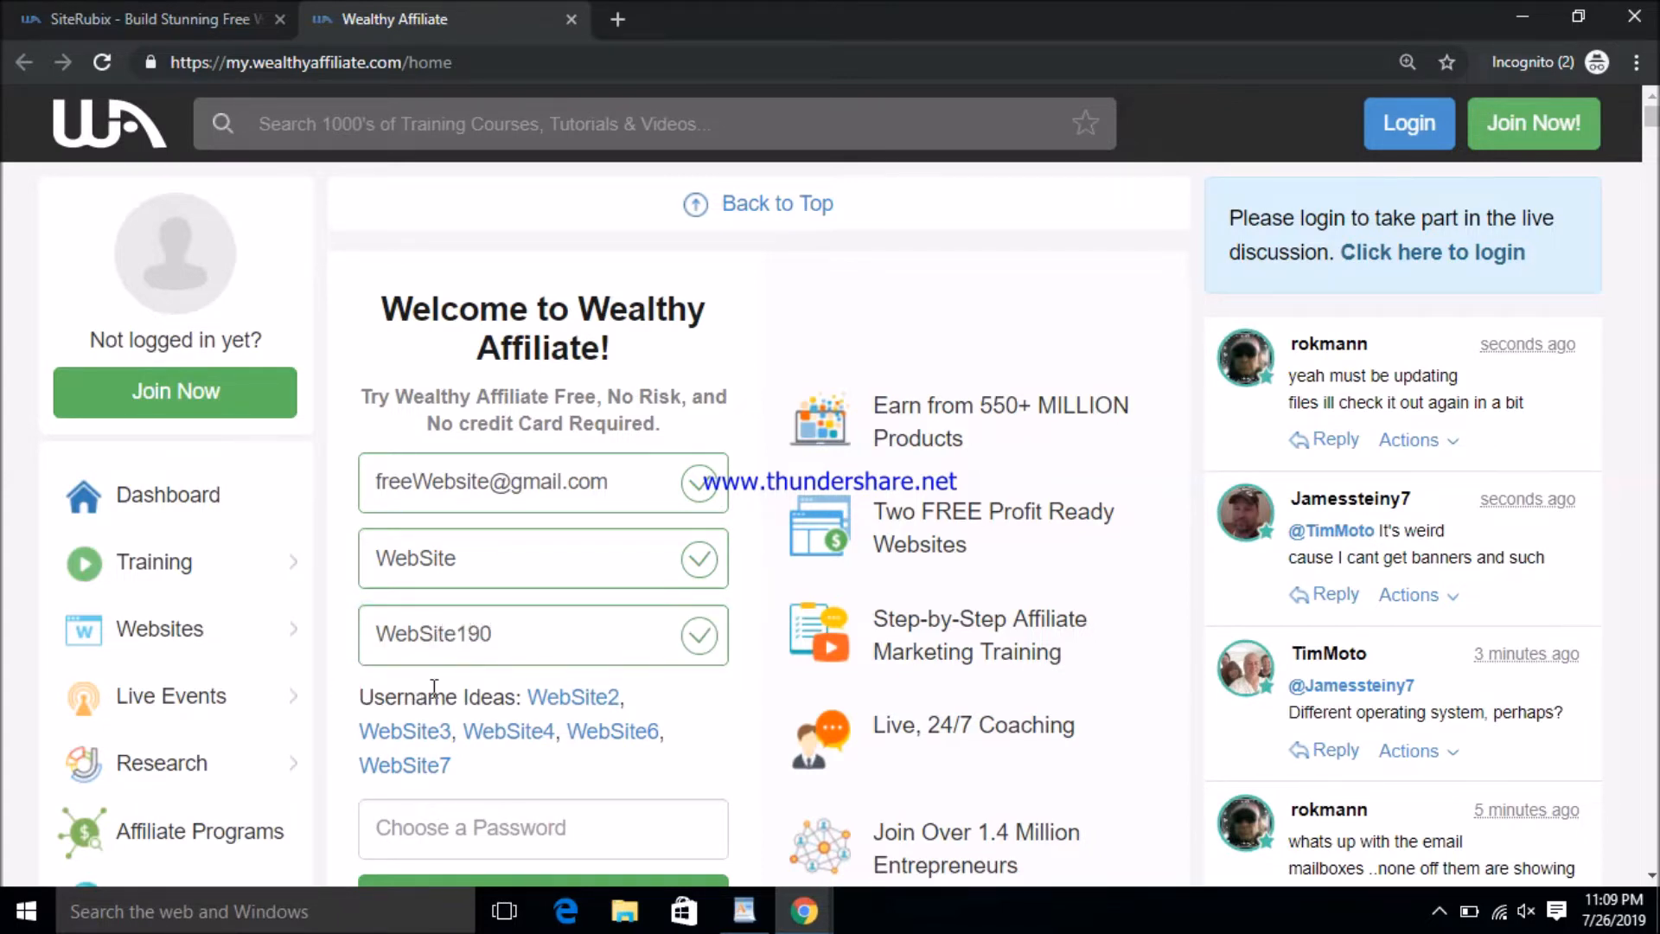
{"action": "scroll", "coordinate": [518, 548], "scroll_direction": "down", "scroll_amount": 3}
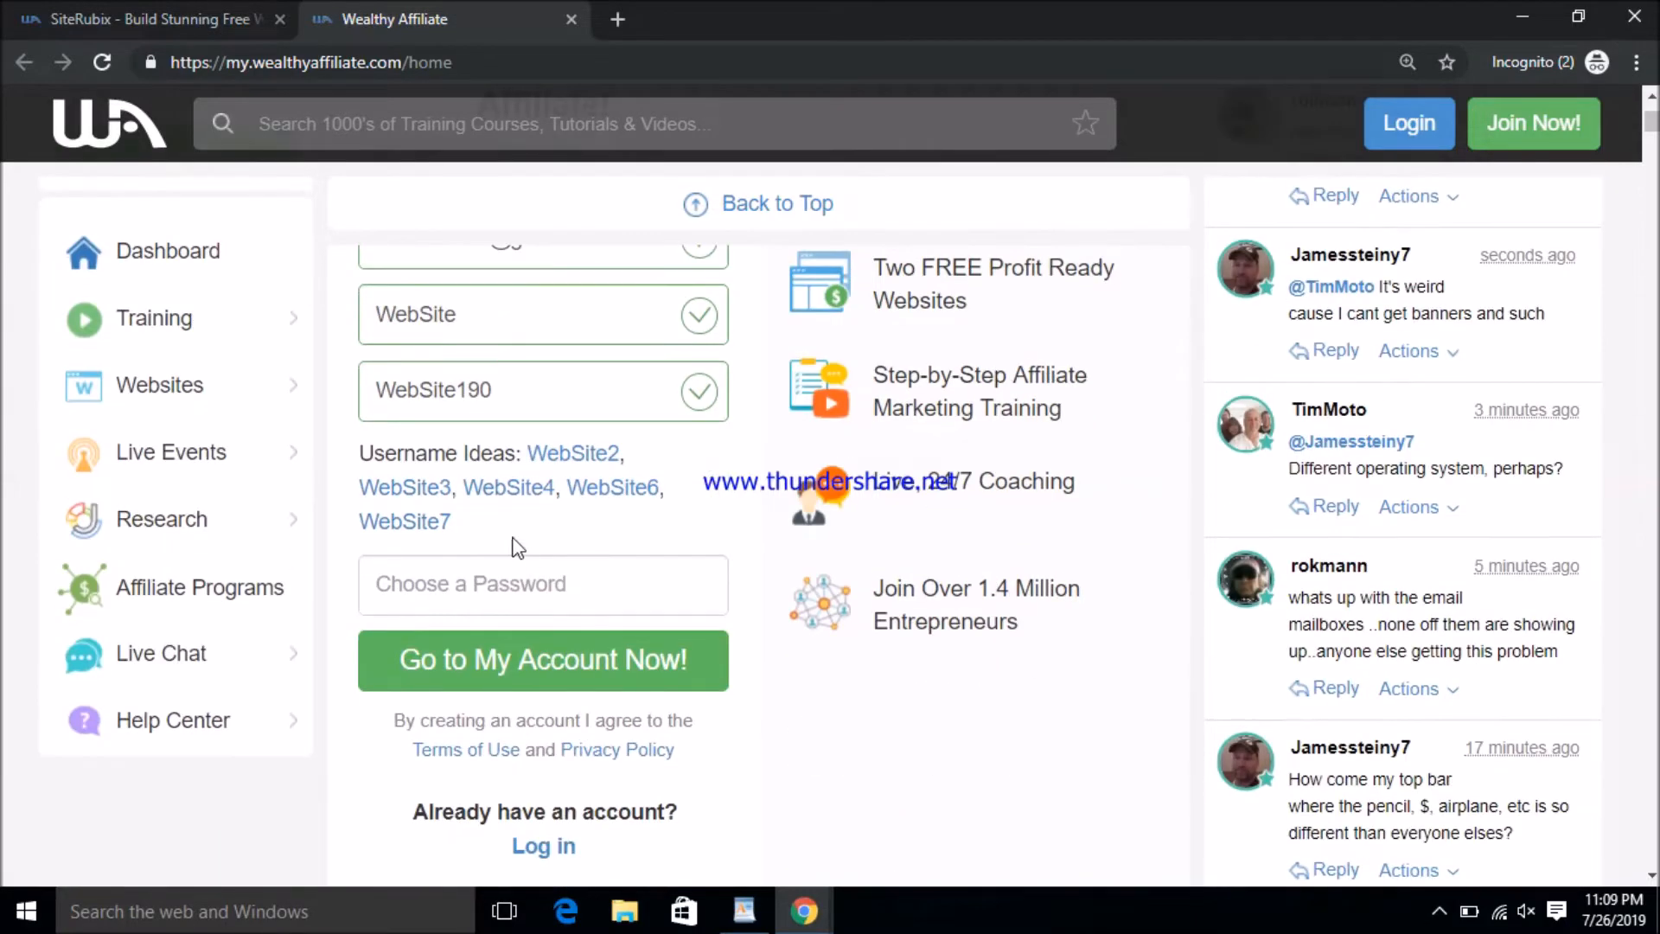
{"action": "left_click", "coordinate": [506, 583]}
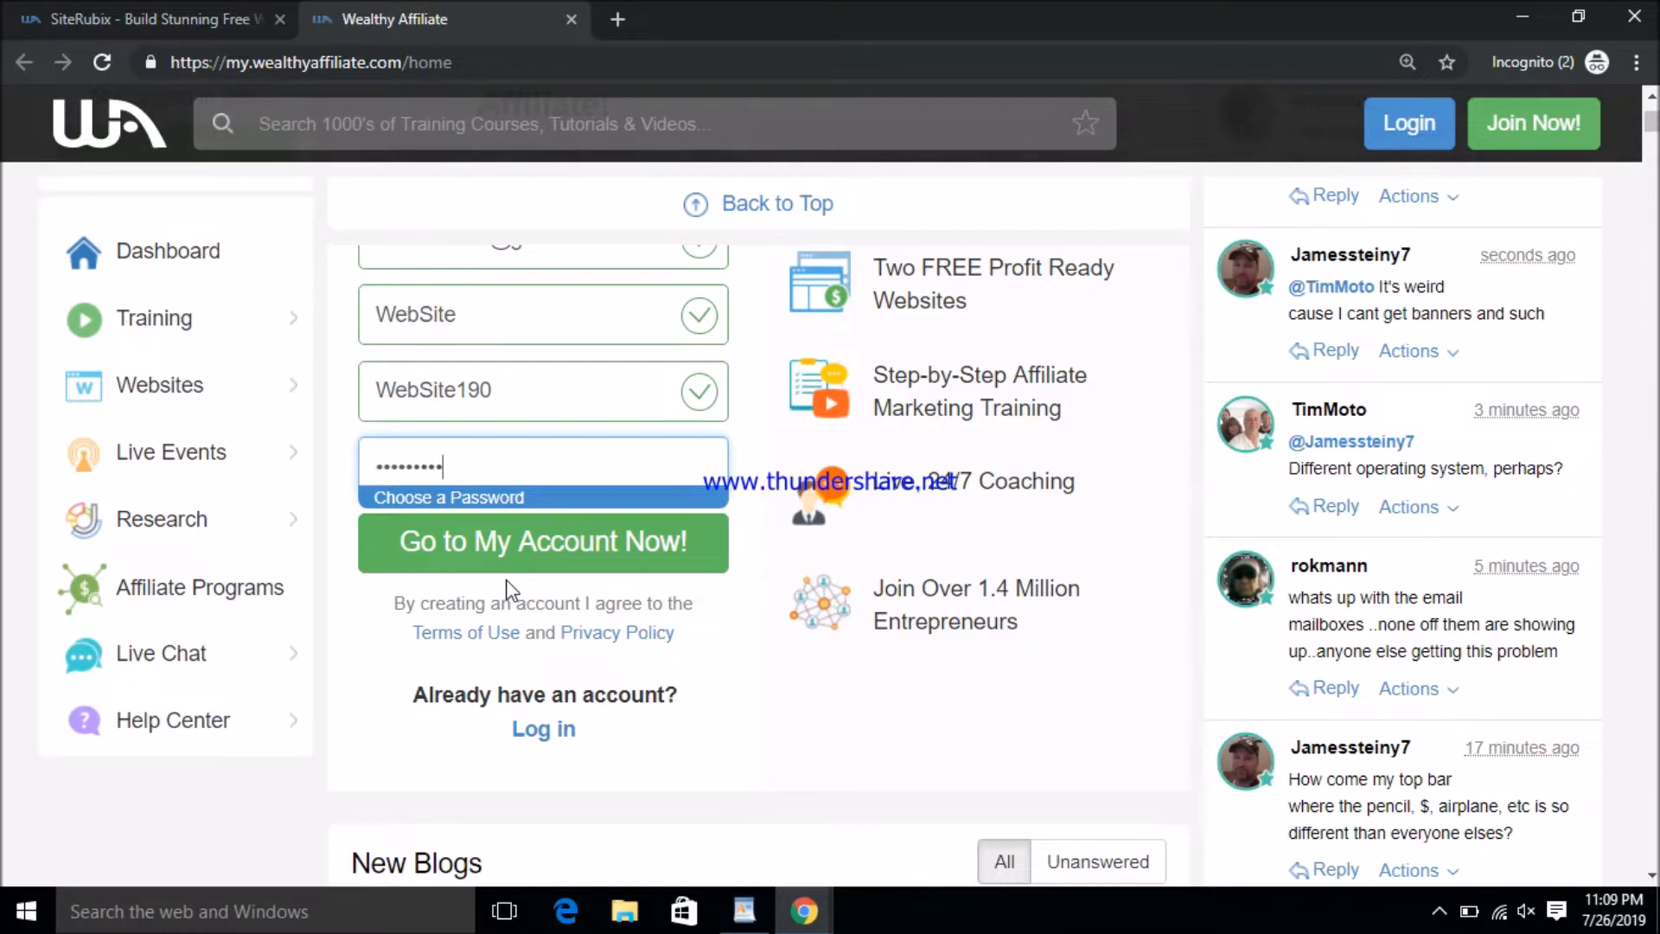
{"action": "left_click", "coordinate": [464, 557]}
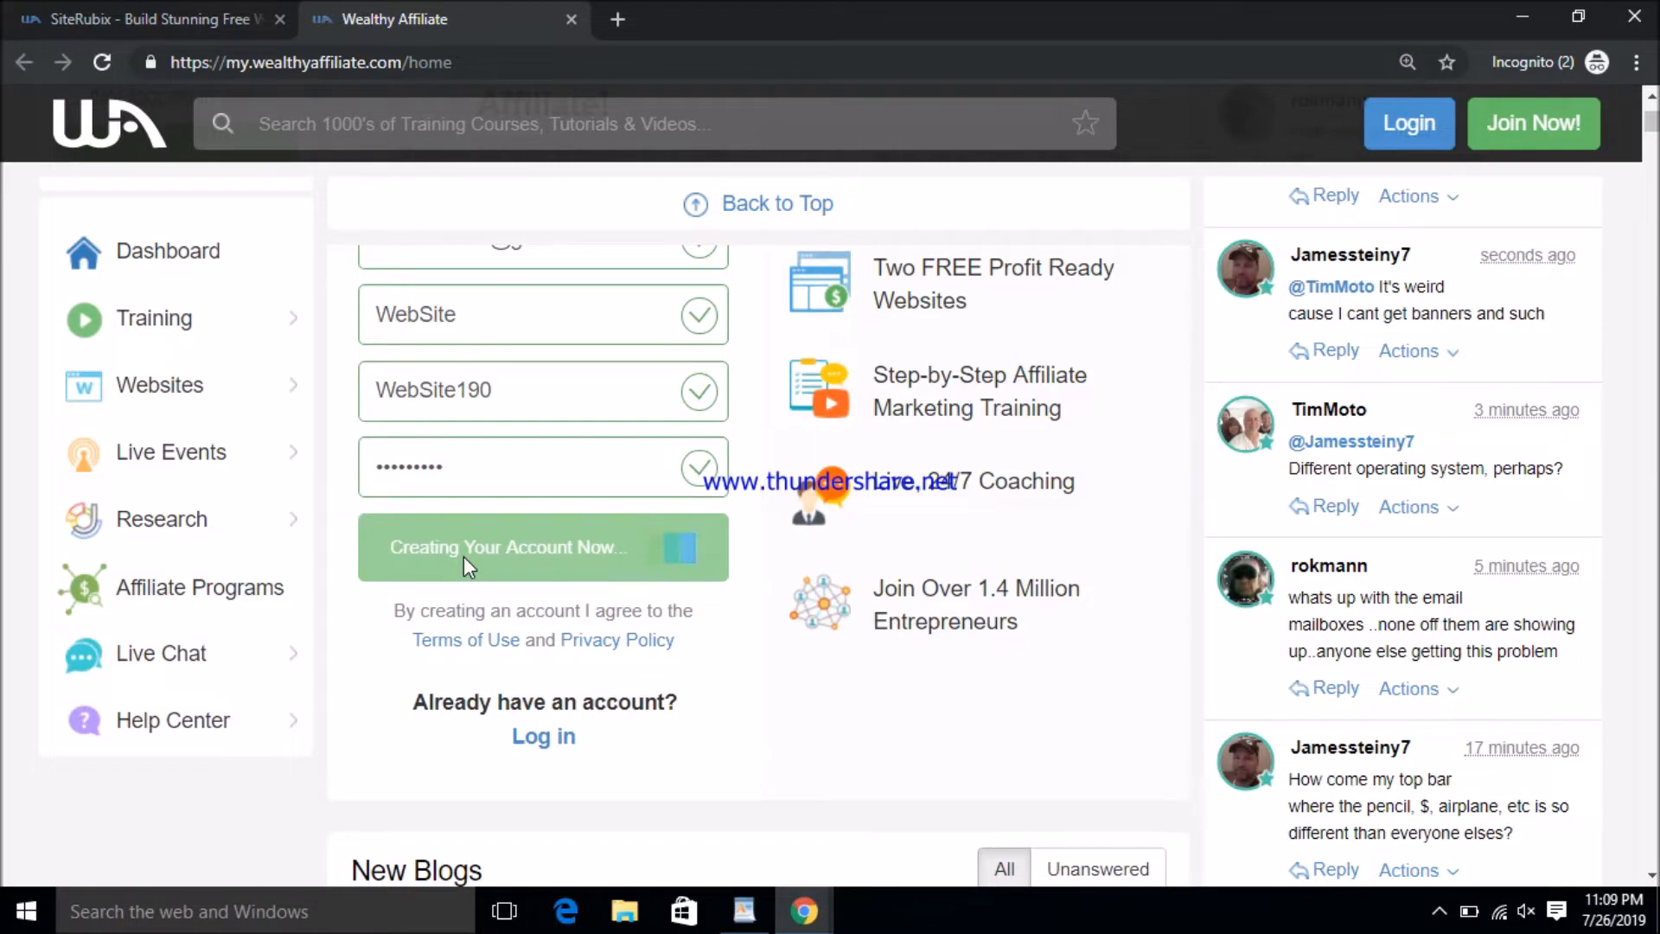
{"action": "scroll", "coordinate": [571, 605], "scroll_direction": "up", "scroll_amount": 3}
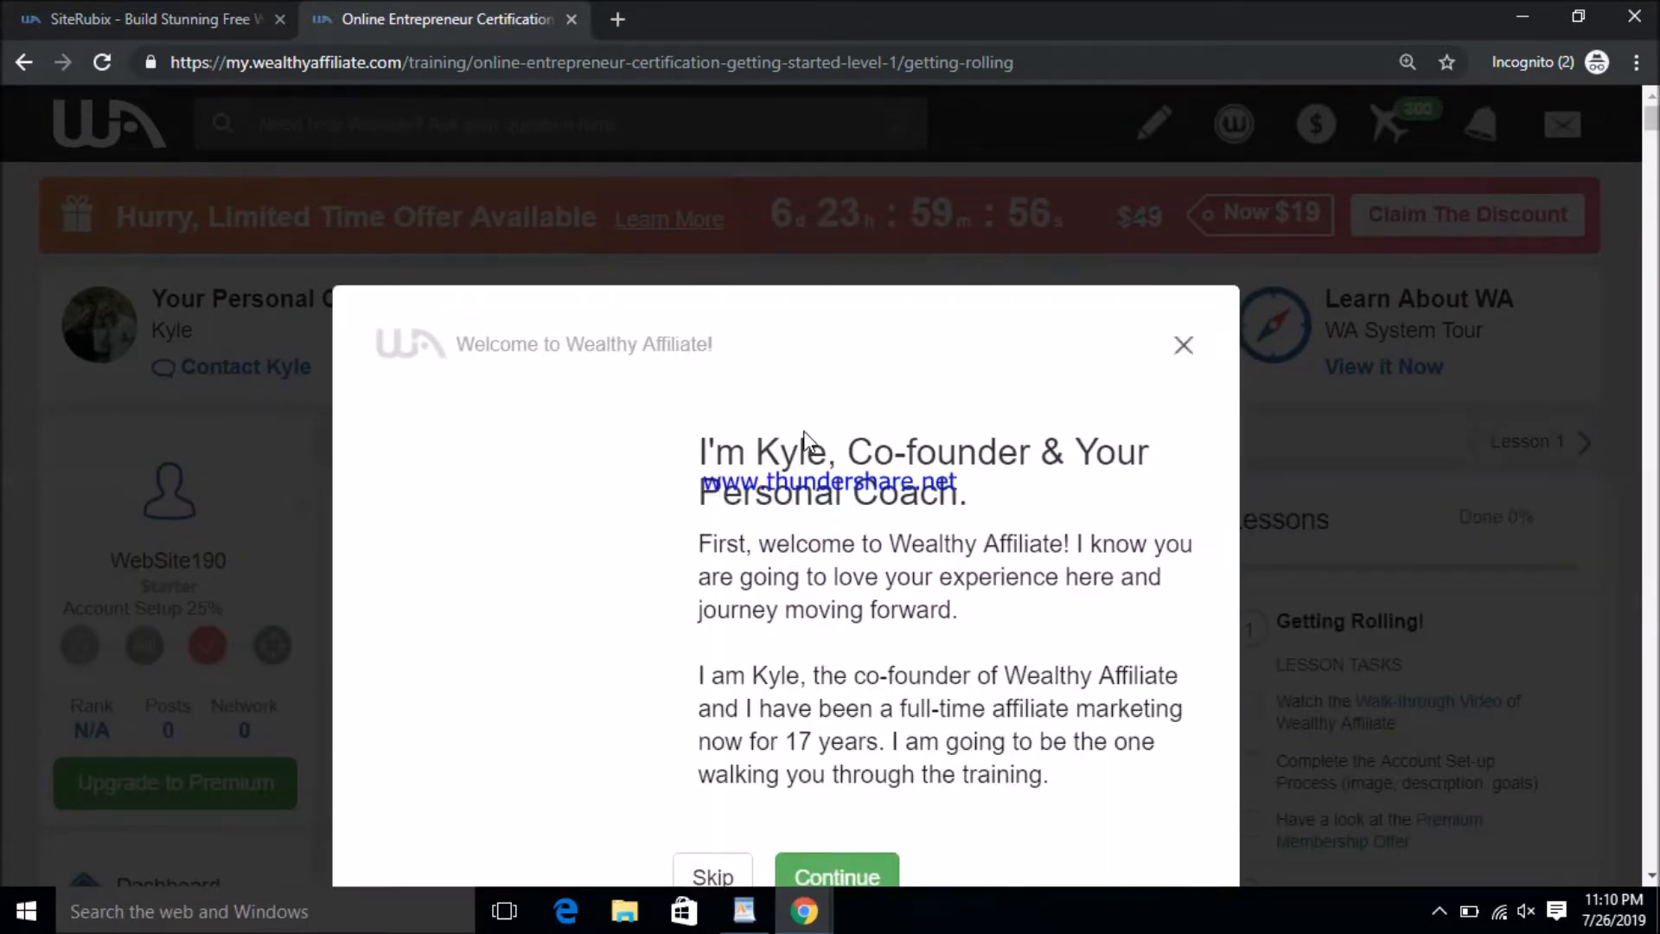
- Close the co-founder's welcome dialog to reveal the Getting Rolling lesson page
{"action": "scroll", "coordinate": [1217, 536], "scroll_direction": "down", "scroll_amount": 2}
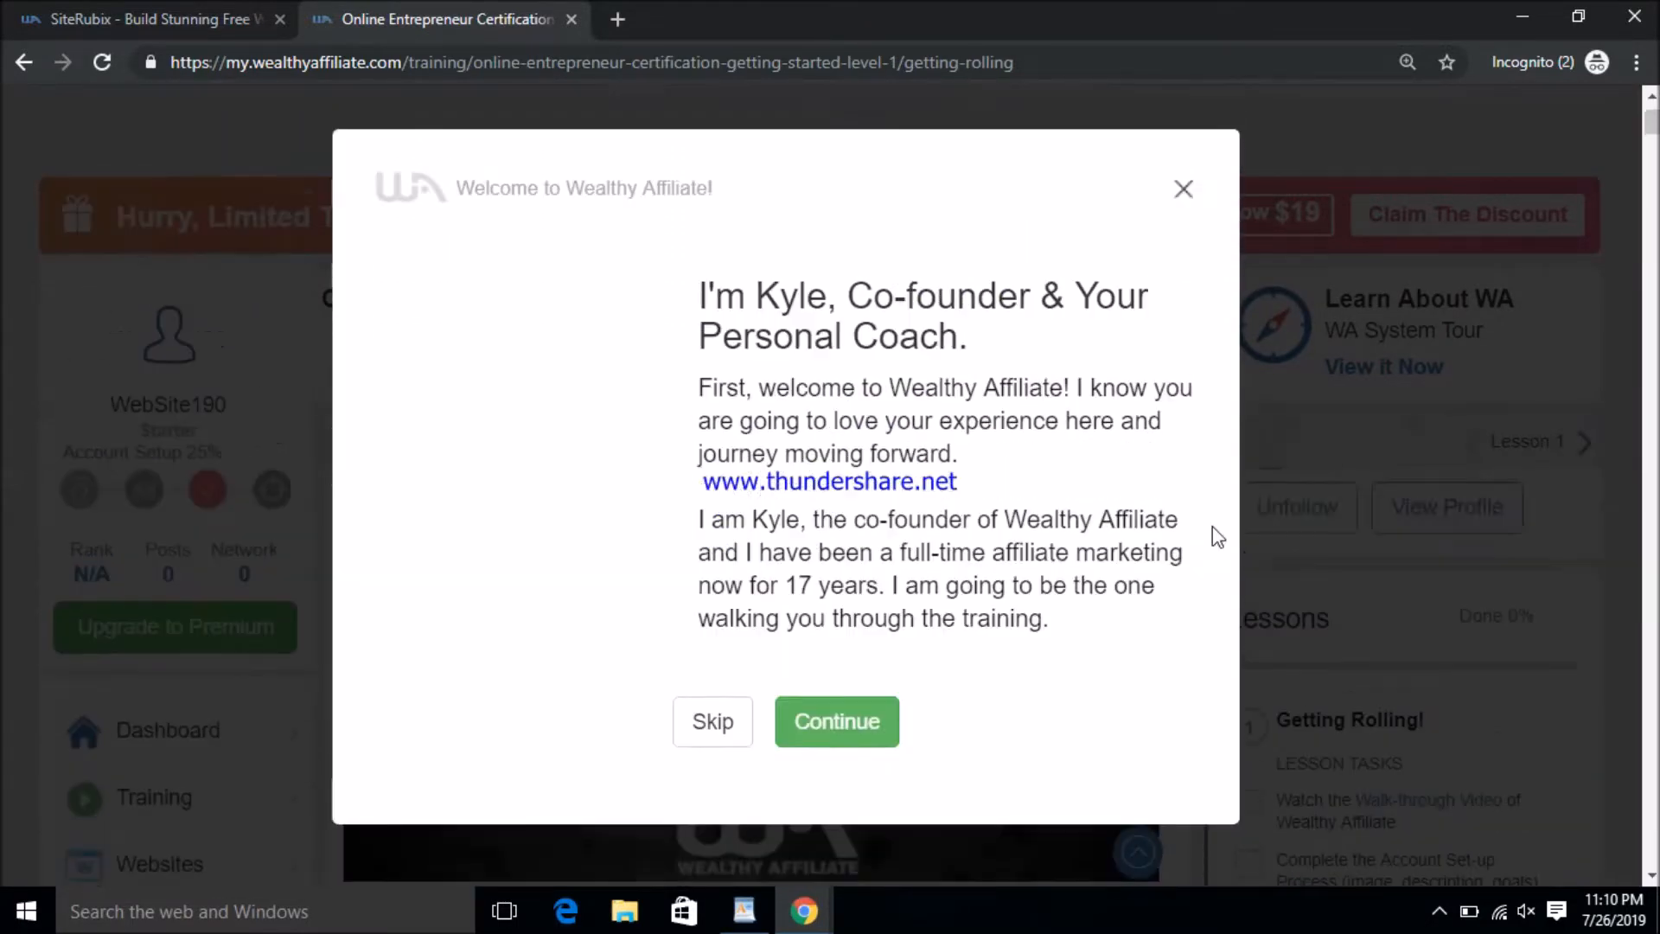
{"action": "scroll", "coordinate": [1217, 536], "scroll_direction": "up", "scroll_amount": 2}
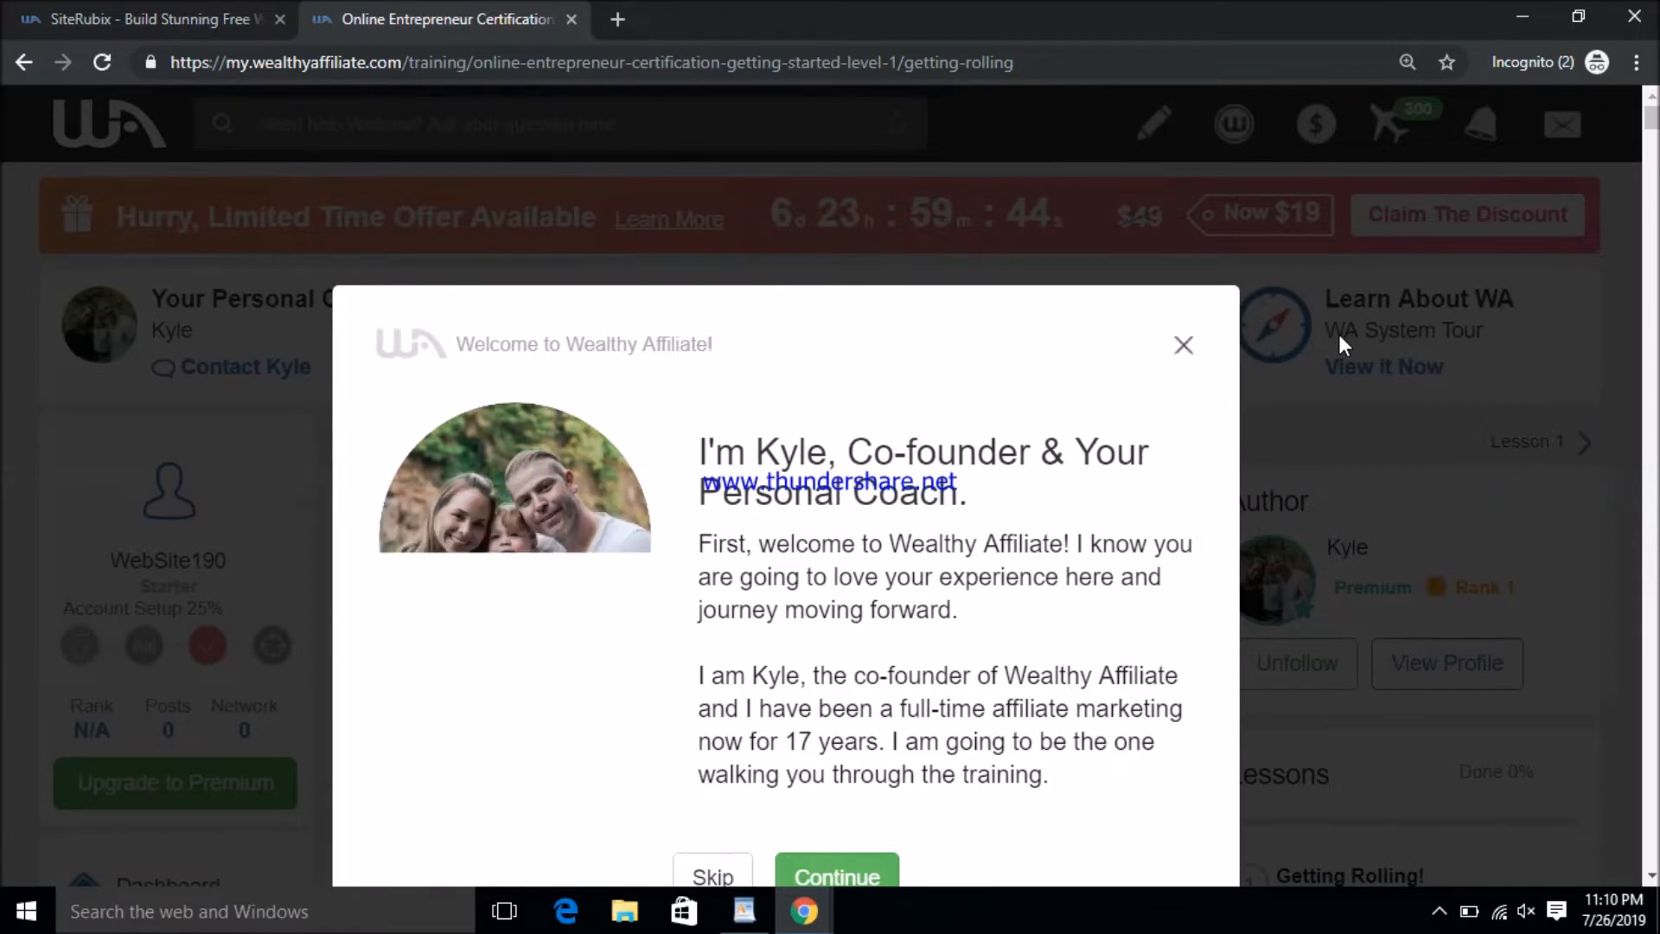
{"action": "left_click", "coordinate": [1190, 348]}
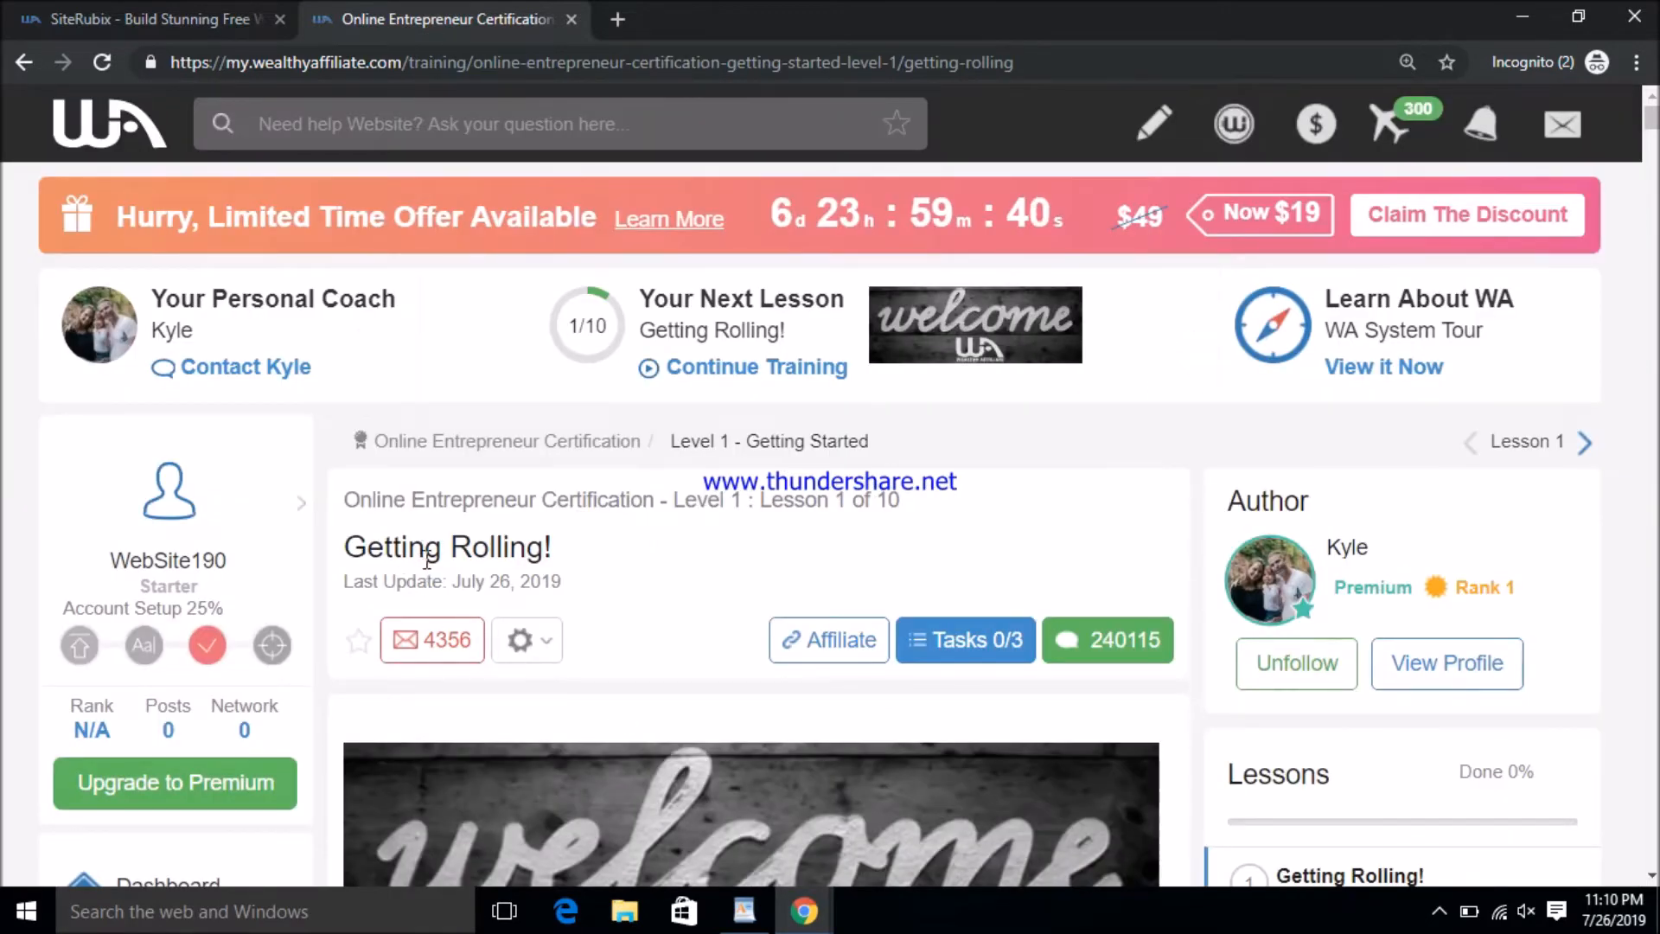
- From Websites, choose Build A Website and pick the On a free domain option
{"action": "scroll", "coordinate": [414, 560], "scroll_direction": "down", "scroll_amount": 4}
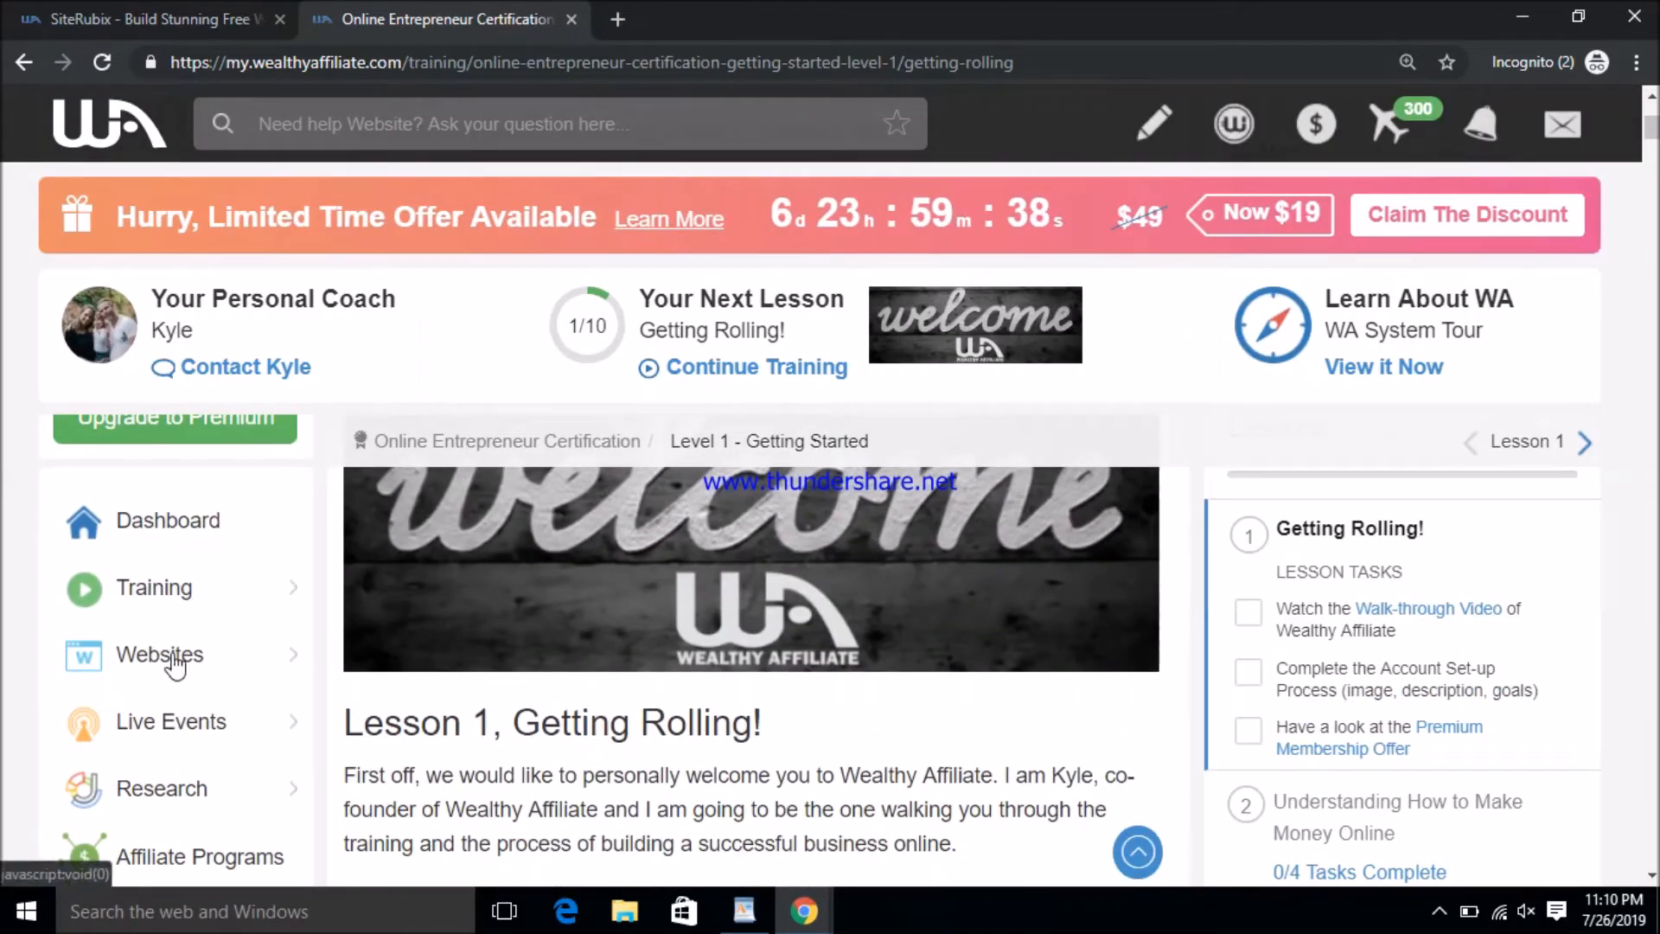
{"action": "left_click", "coordinate": [172, 658]}
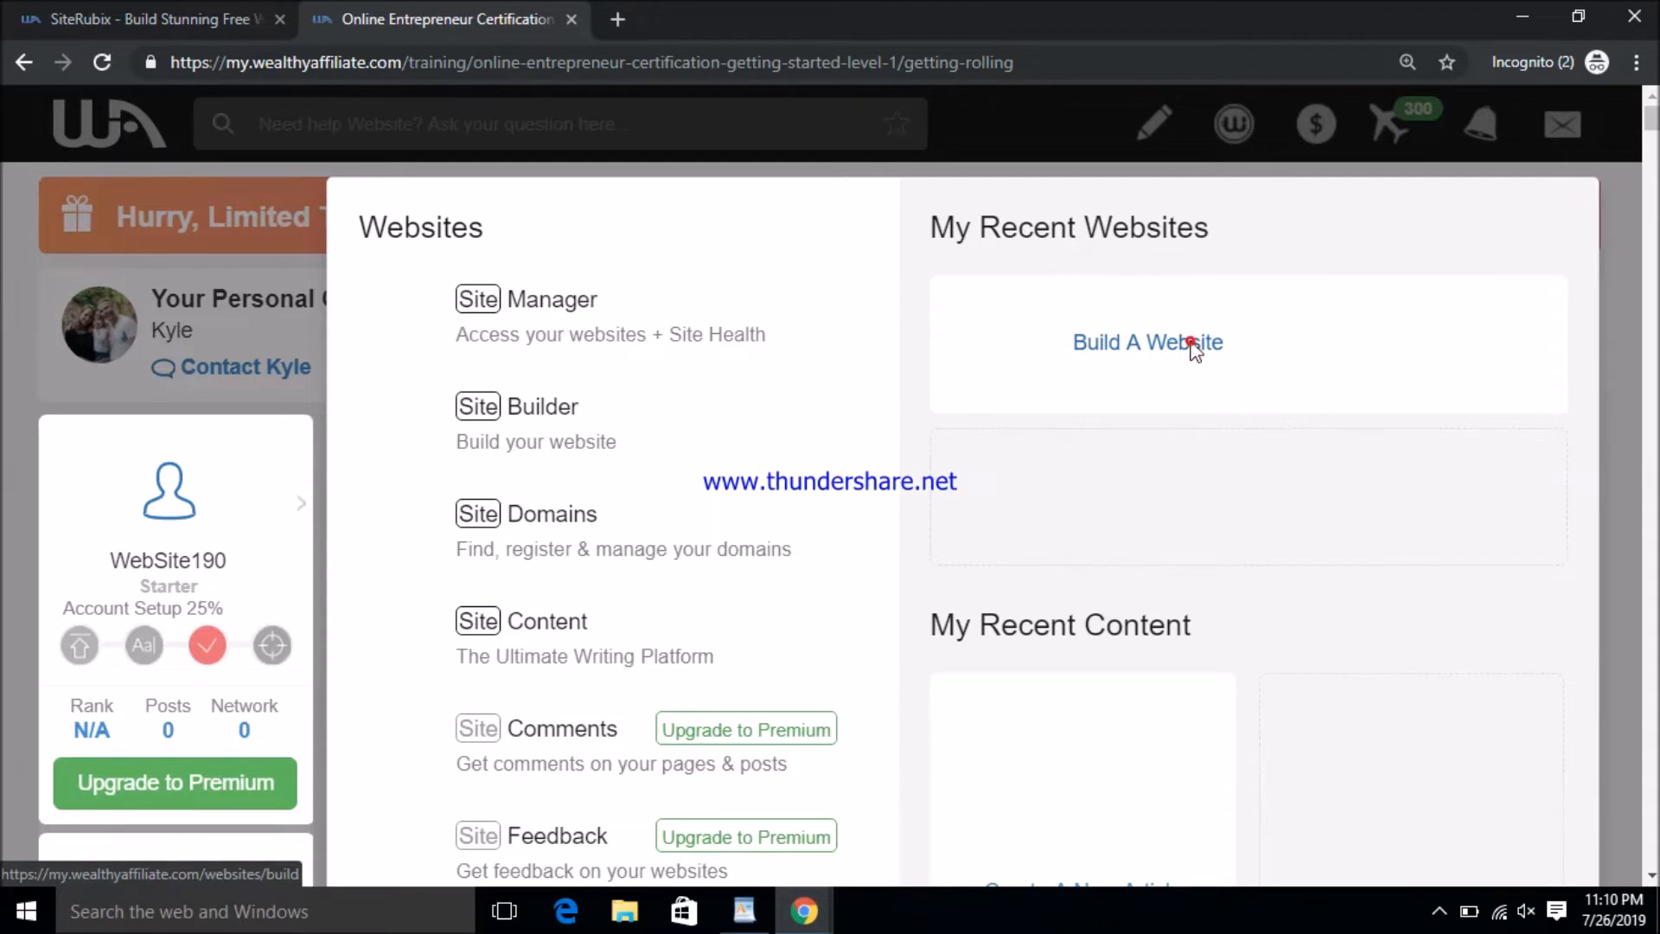
{"action": "left_click", "coordinate": [1248, 348]}
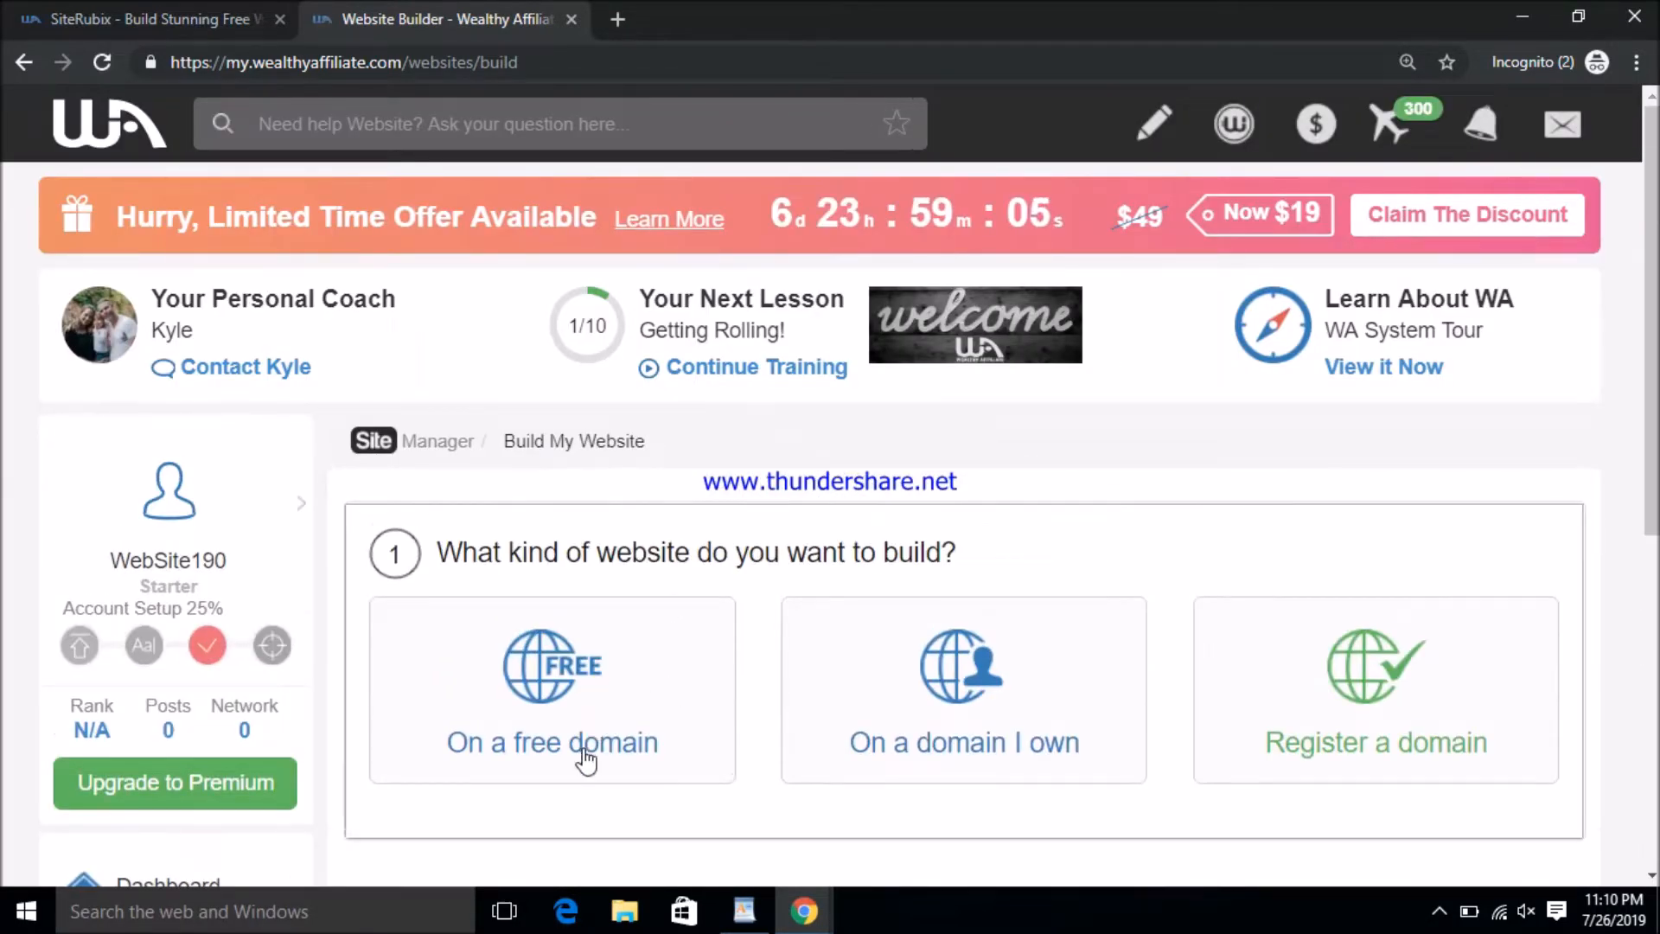
{"action": "left_click", "coordinate": [591, 704]}
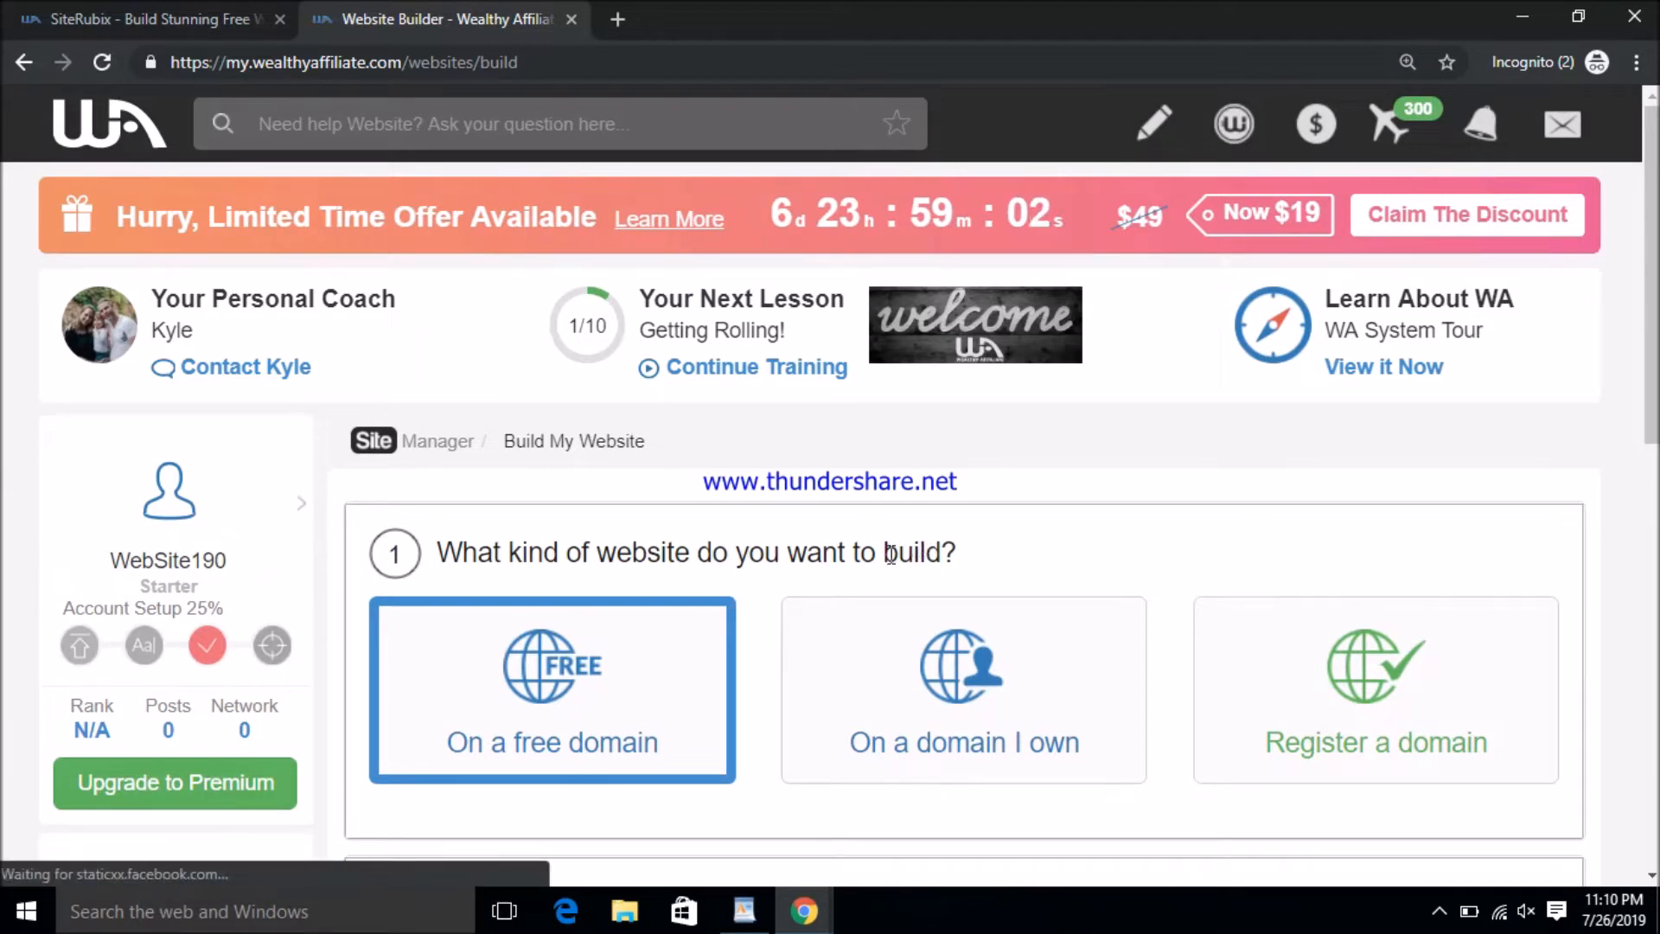
{"action": "scroll", "coordinate": [735, 649], "scroll_direction": "down", "scroll_amount": 4}
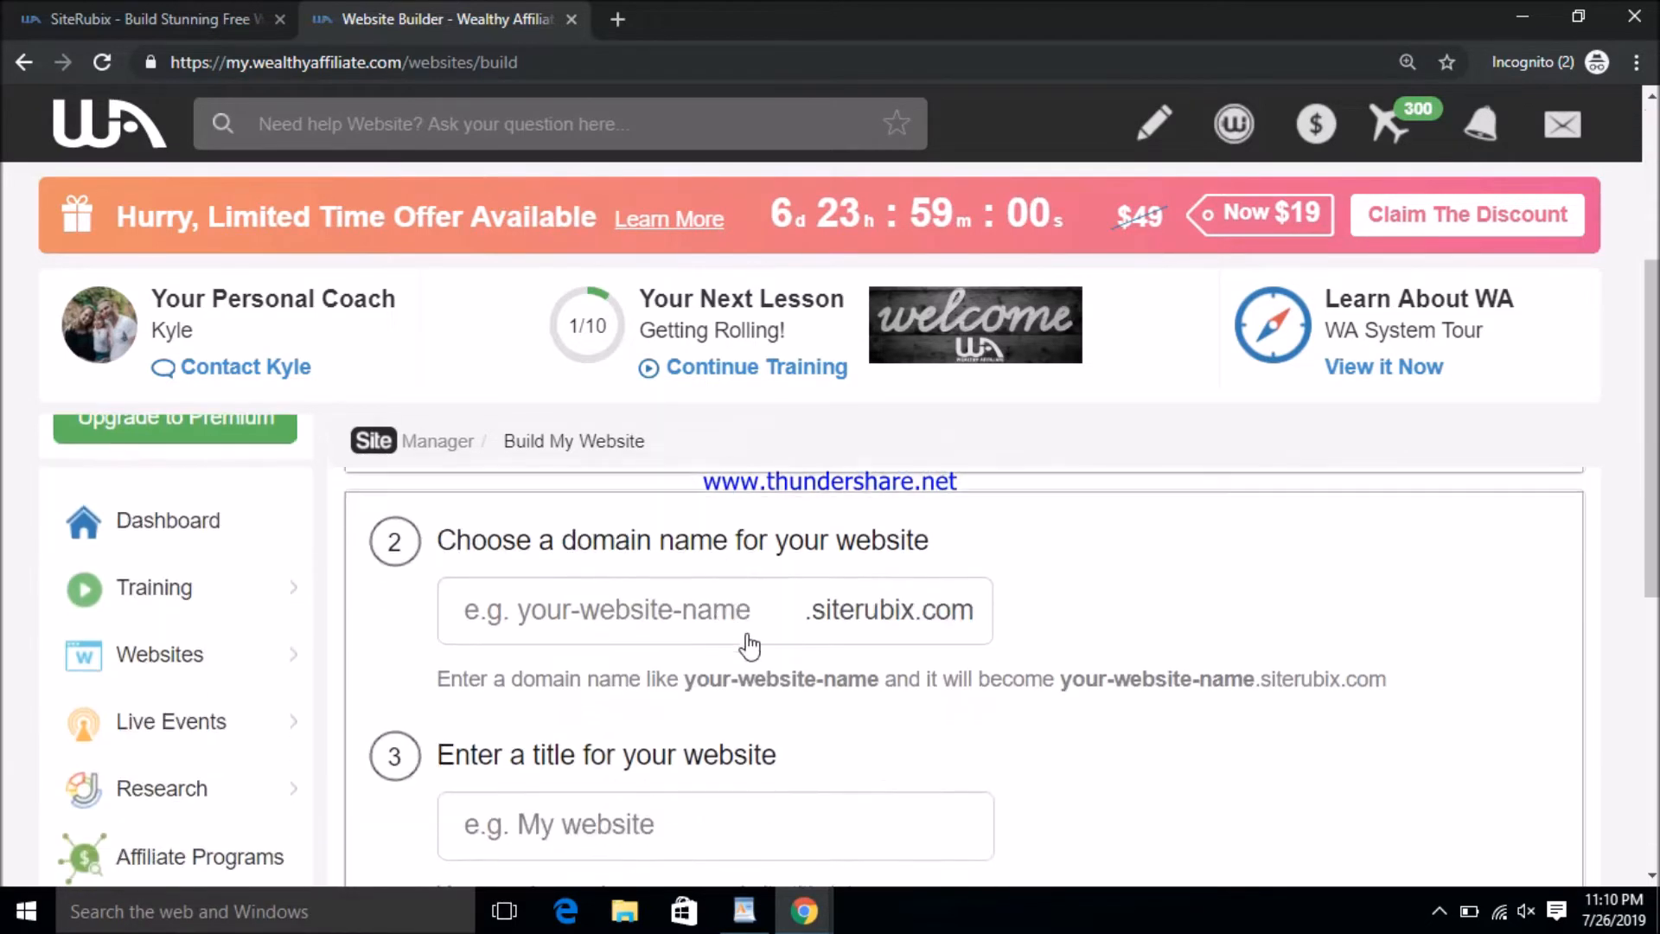
- Enter FreeBooking as the siterubix domain name and 'Free Booking' as the website title
{"action": "left_click", "coordinate": [655, 616]}
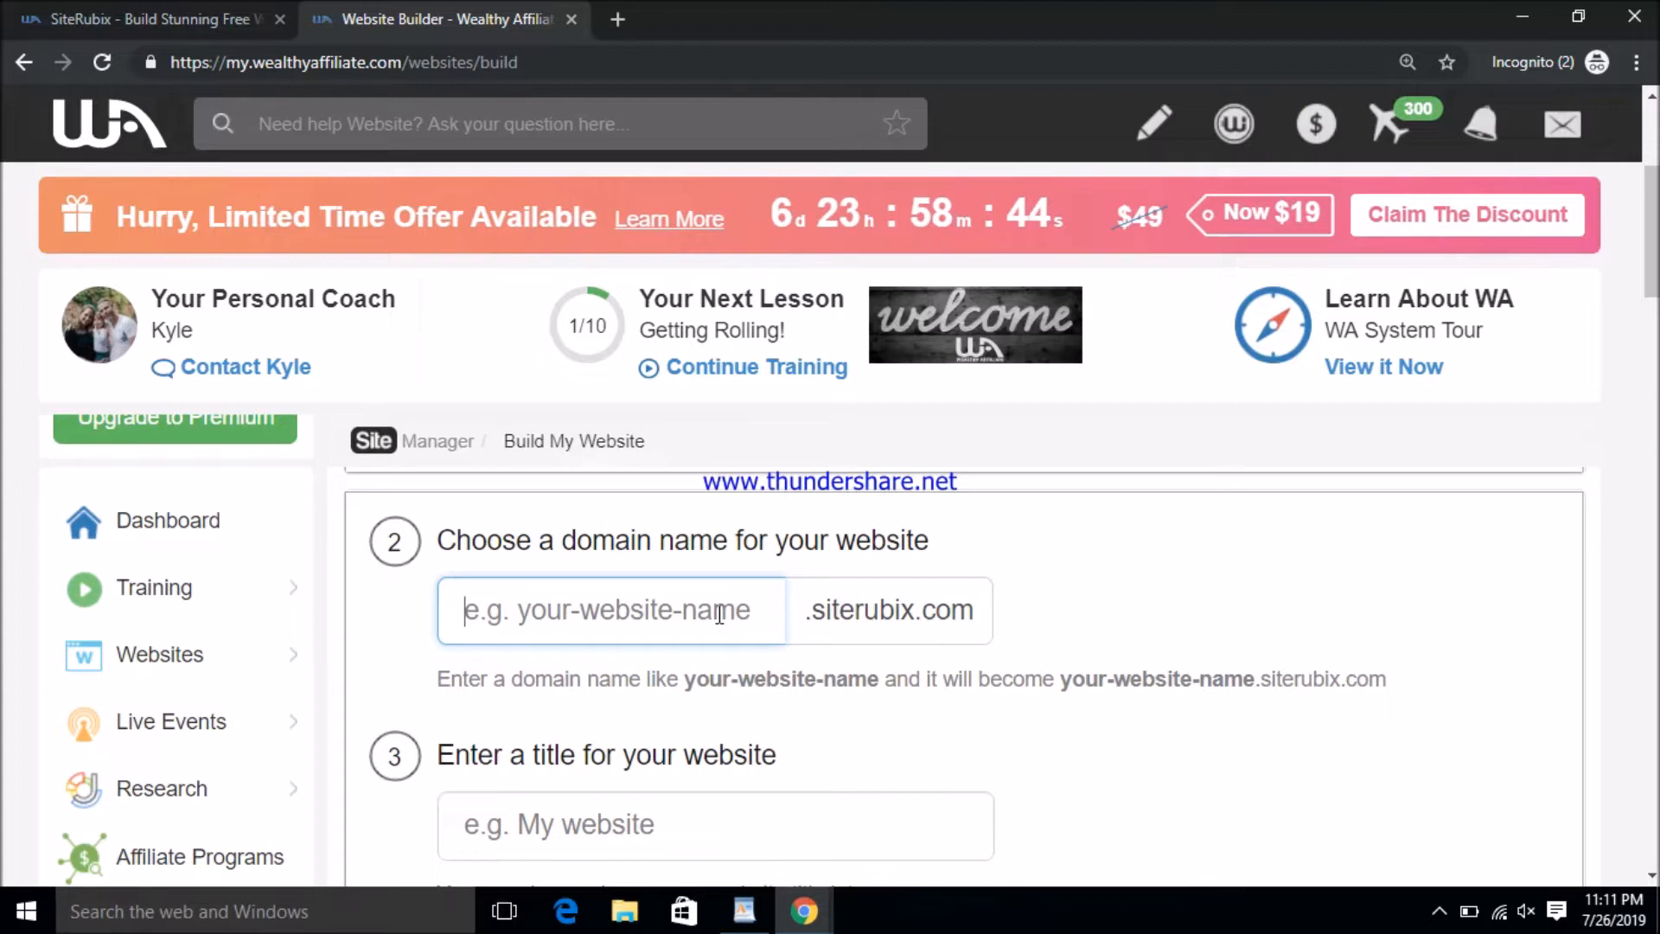
{"action": "type", "text": "FreeB"}
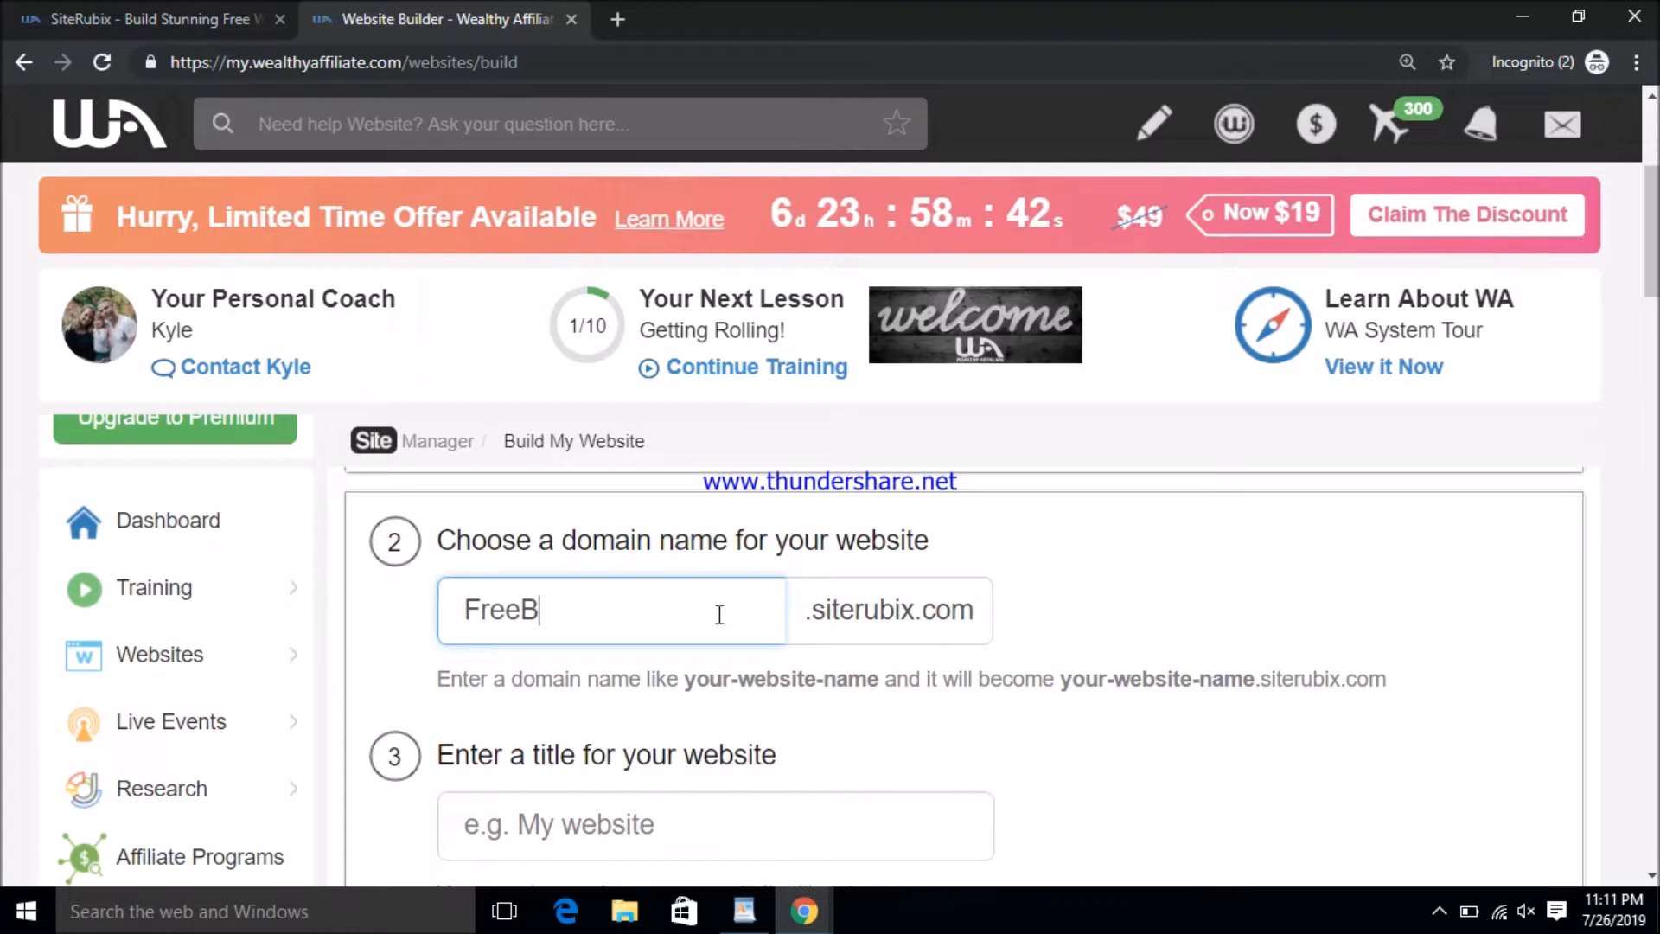
{"action": "type", "text": "ooking"}
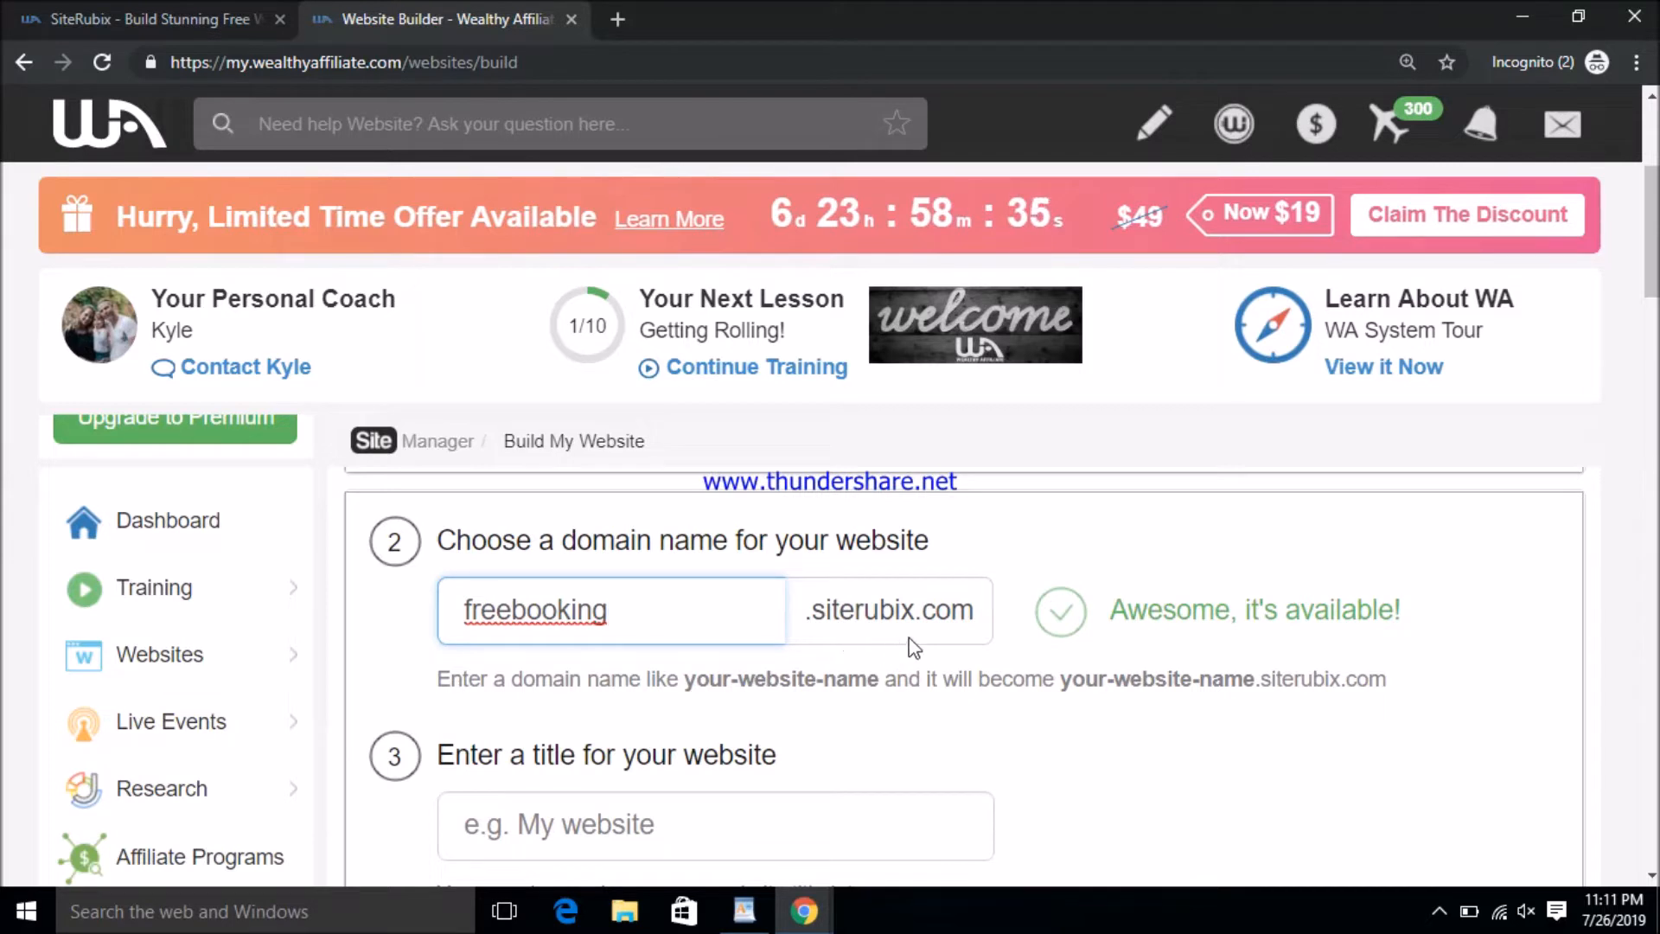
{"action": "scroll", "coordinate": [657, 636], "scroll_direction": "down", "scroll_amount": 3}
{"action": "left_click", "coordinate": [644, 597]}
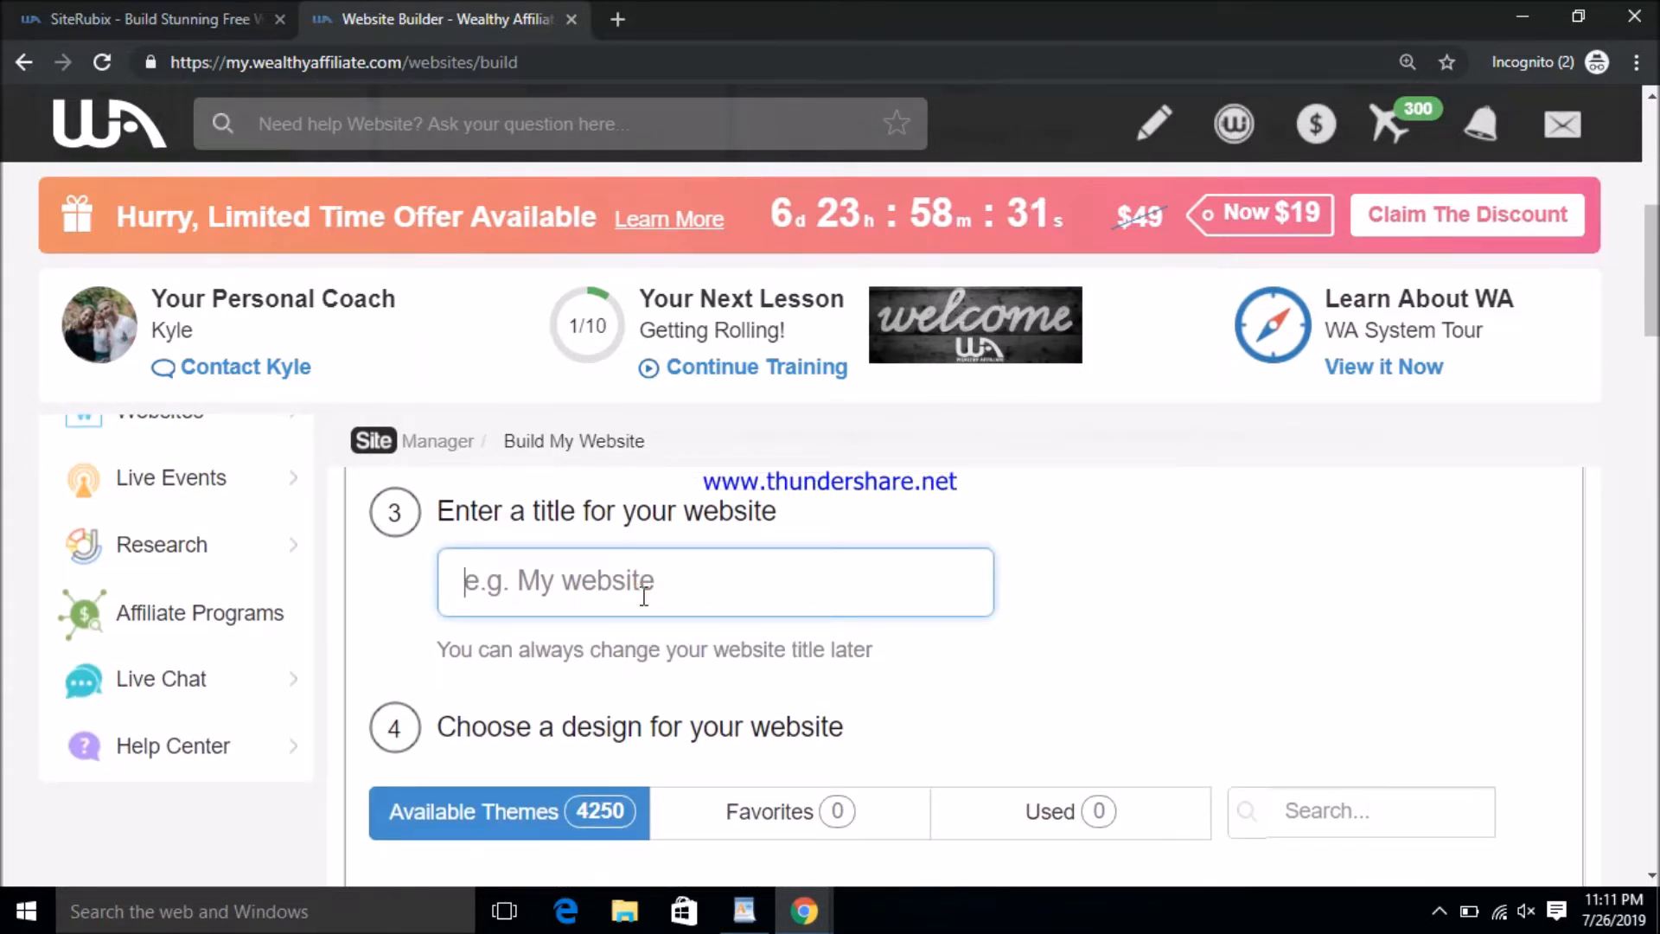
{"action": "type", "text": "Free"}
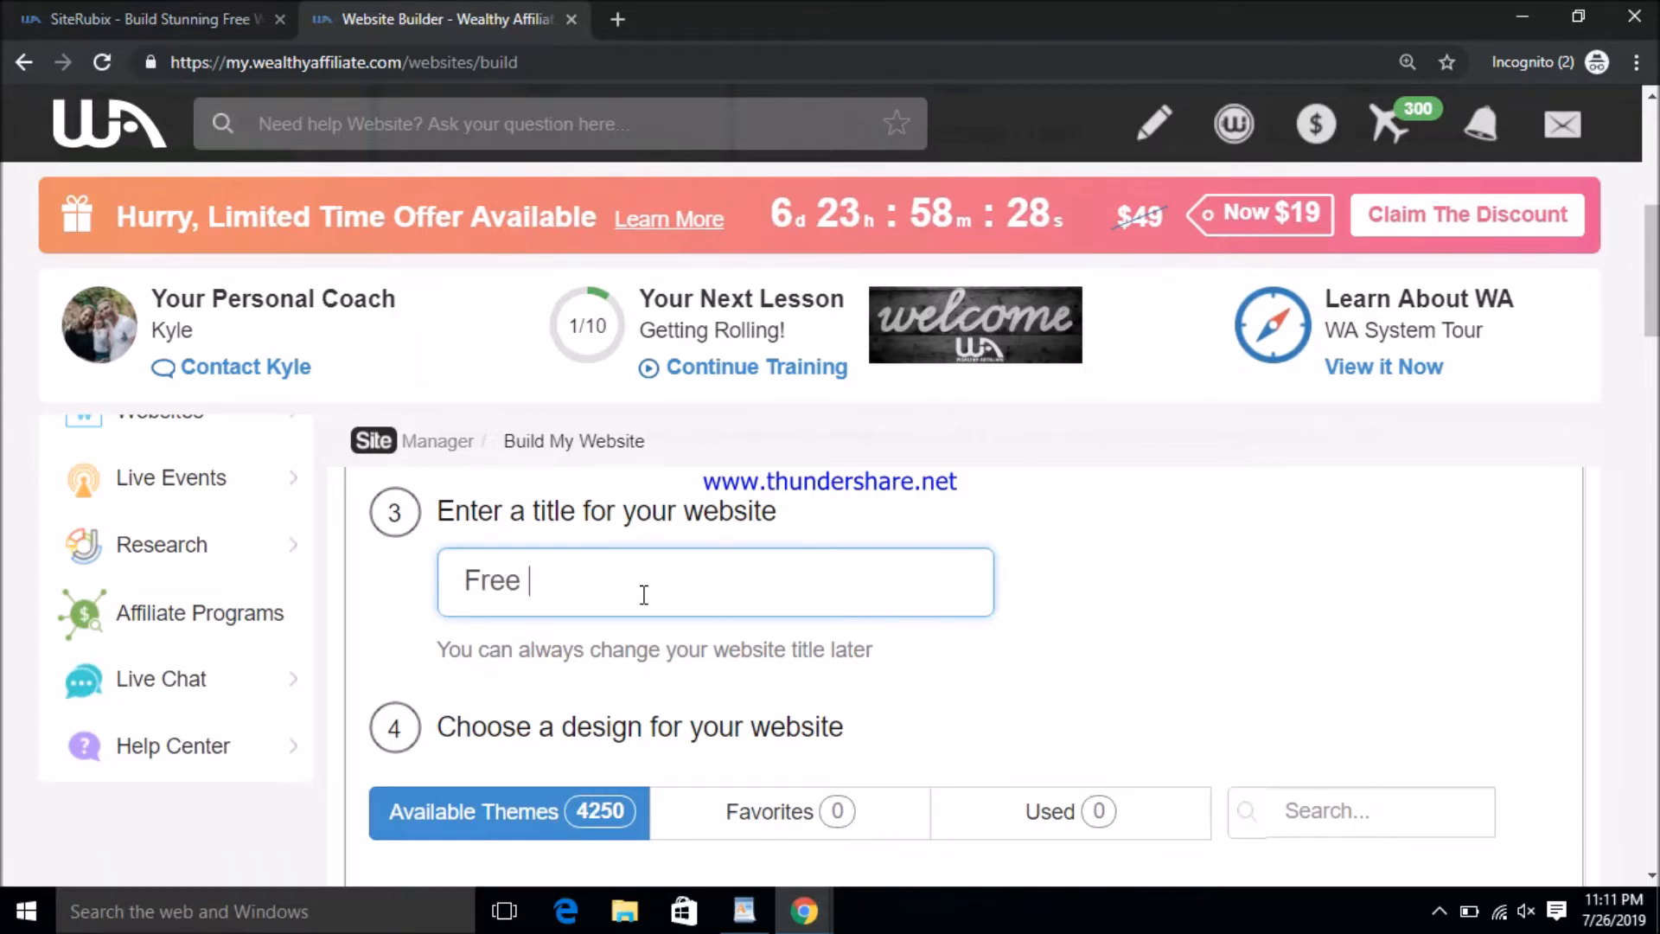
{"action": "type", "text": " Booking"}
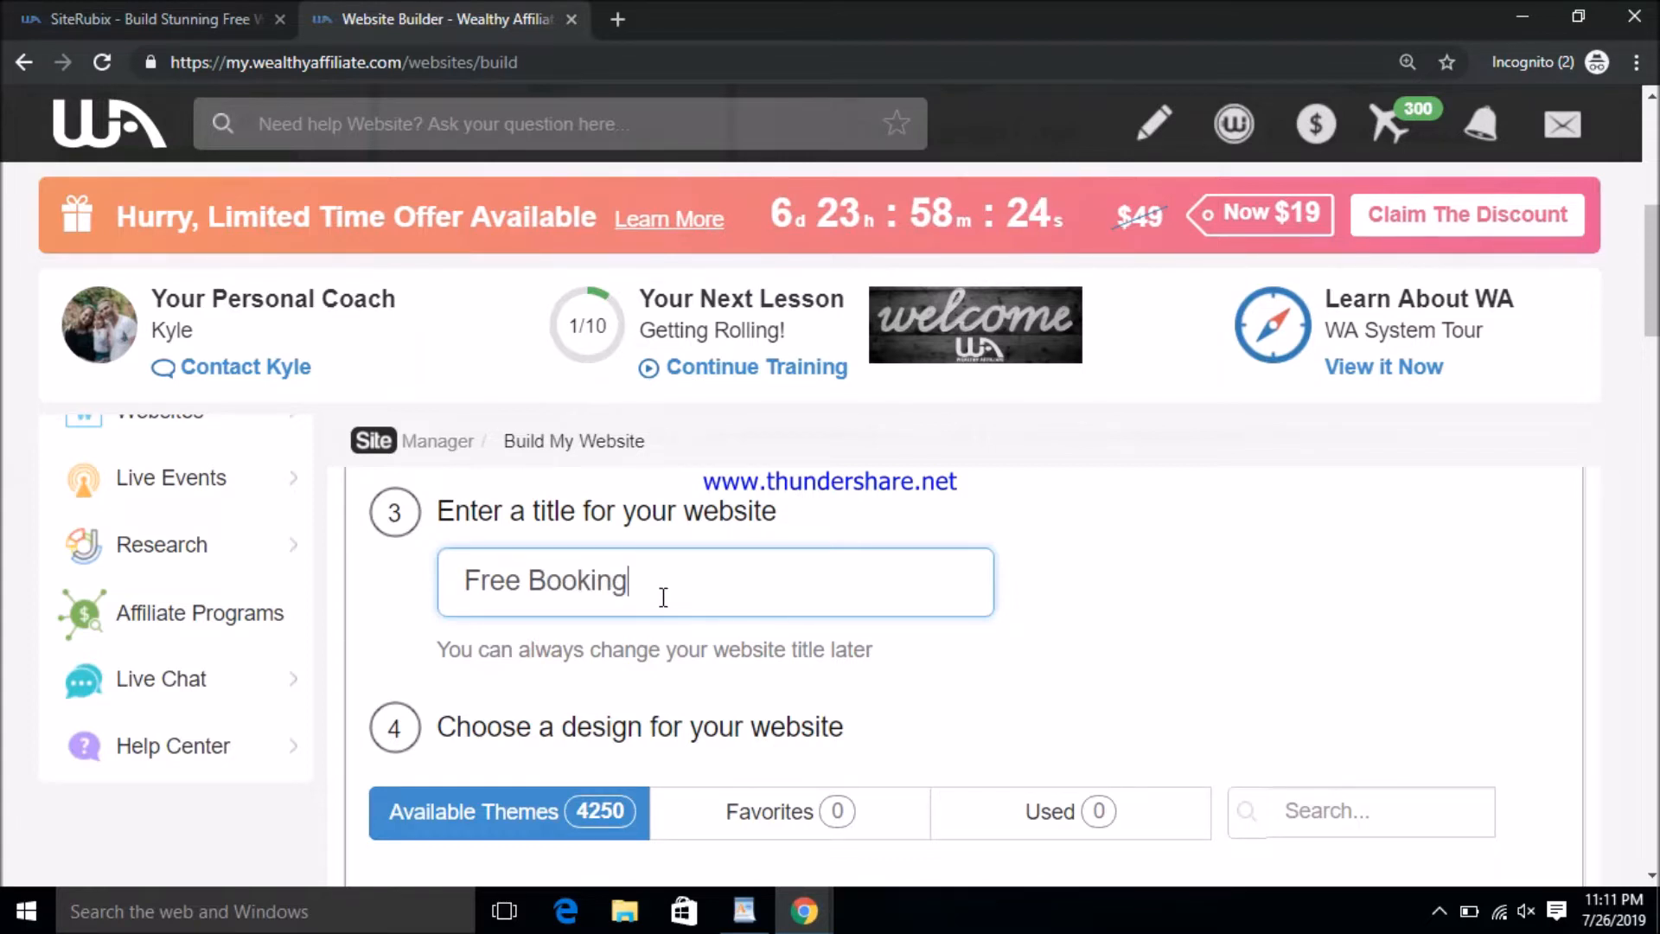
{"action": "scroll", "coordinate": [663, 593], "scroll_direction": "down", "scroll_amount": 3}
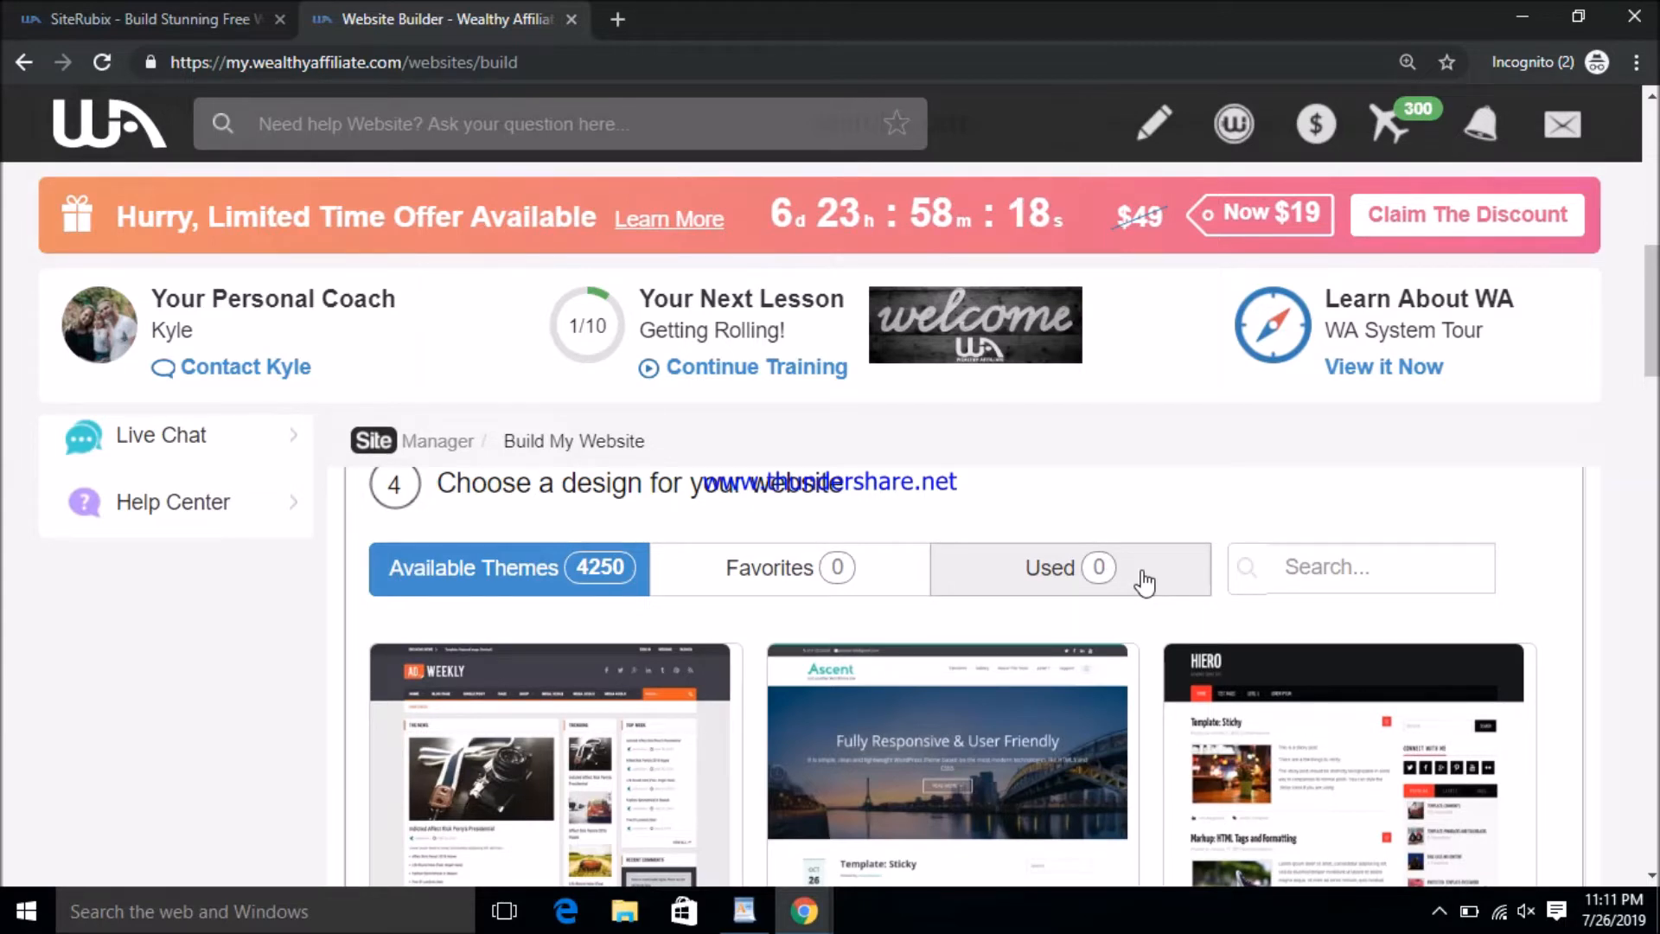
- Browse the theme grid and choose the city-skyline theme
{"action": "scroll", "coordinate": [1122, 604], "scroll_direction": "down", "scroll_amount": 3}
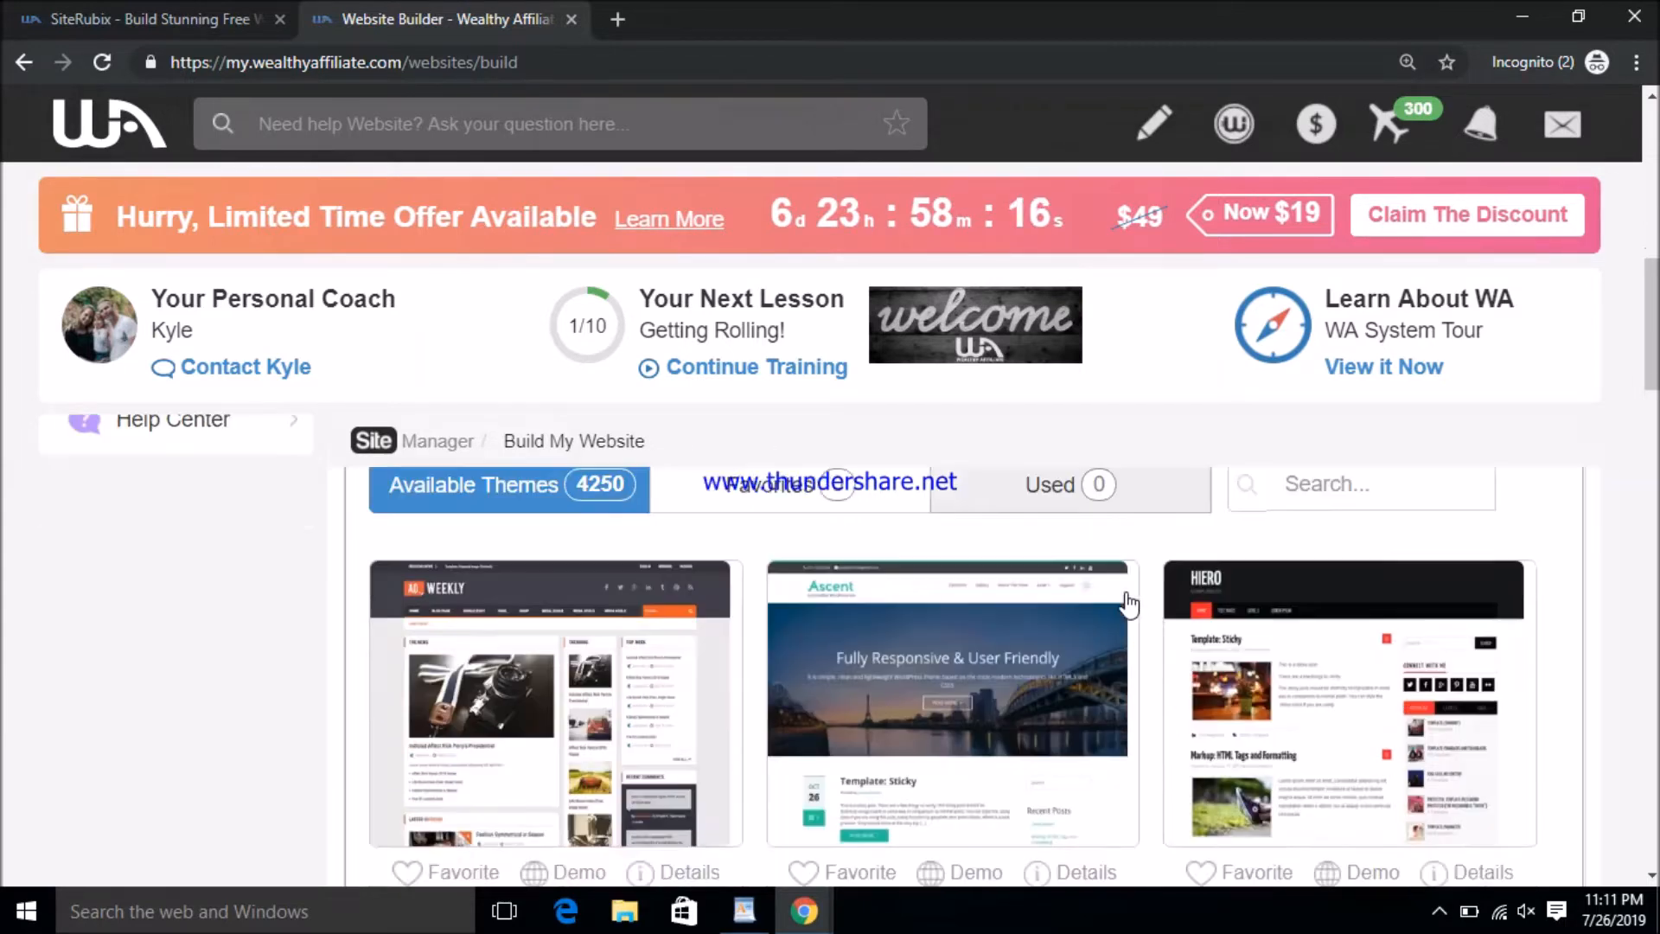
{"action": "scroll", "coordinate": [1253, 657], "scroll_direction": "up", "scroll_amount": 3}
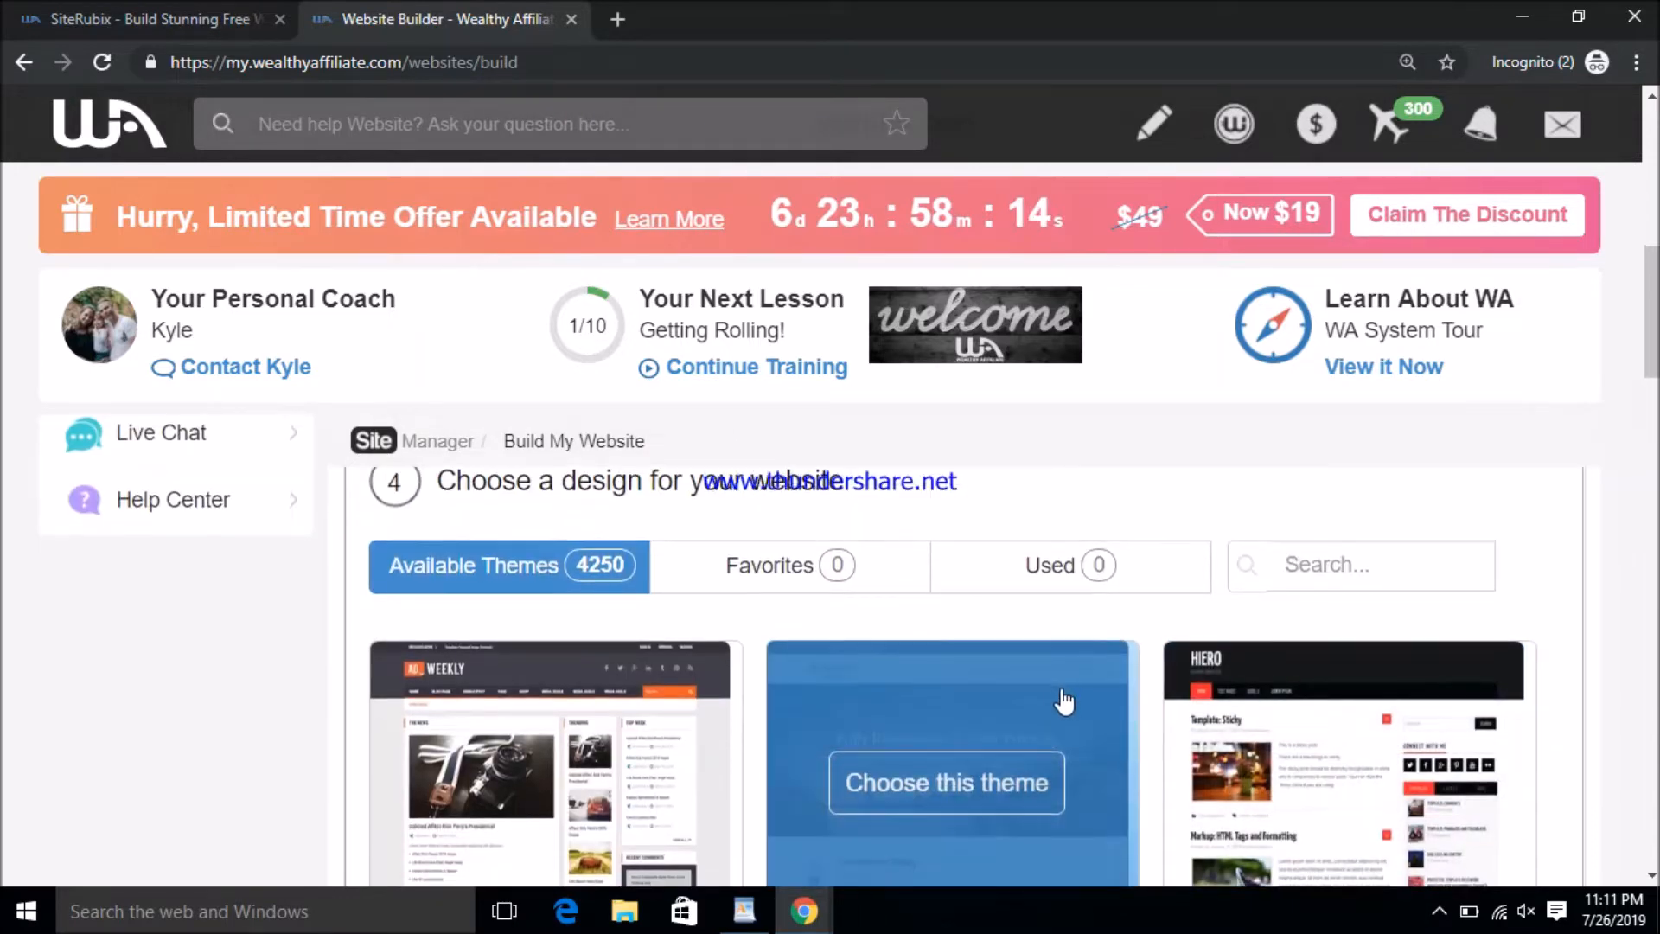
{"action": "scroll", "coordinate": [1063, 691], "scroll_direction": "down", "scroll_amount": 4}
{"action": "scroll", "coordinate": [1104, 686], "scroll_direction": "down", "scroll_amount": 1}
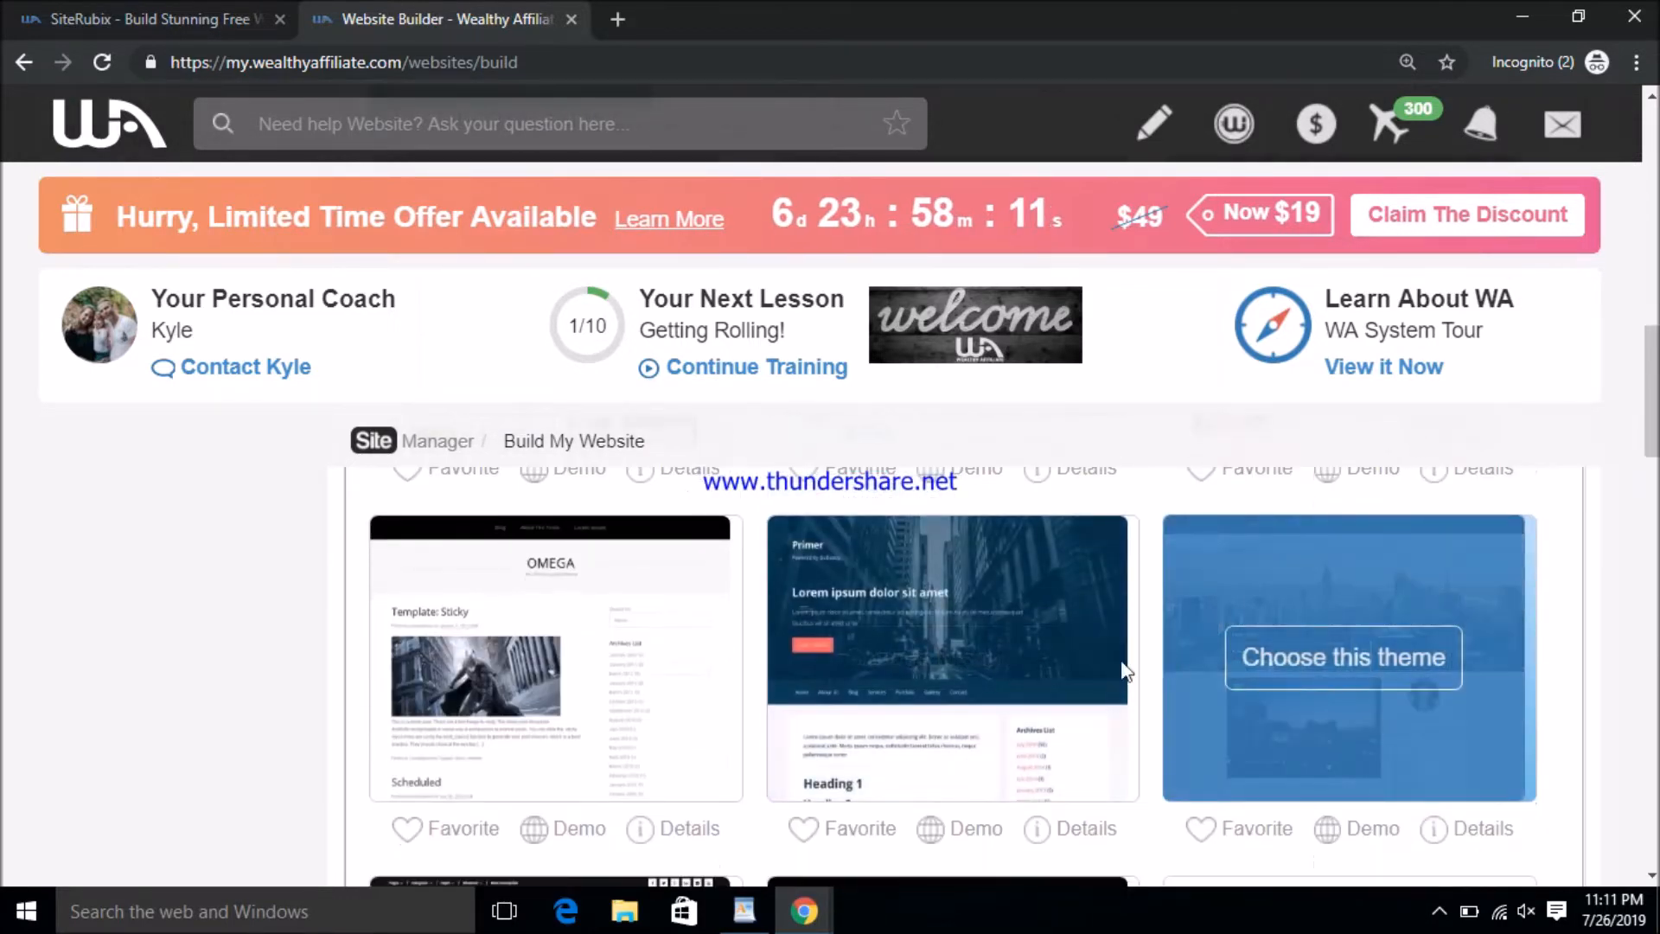
{"action": "scroll", "coordinate": [838, 681], "scroll_direction": "down", "scroll_amount": 2}
{"action": "scroll", "coordinate": [1009, 654], "scroll_direction": "down", "scroll_amount": 2}
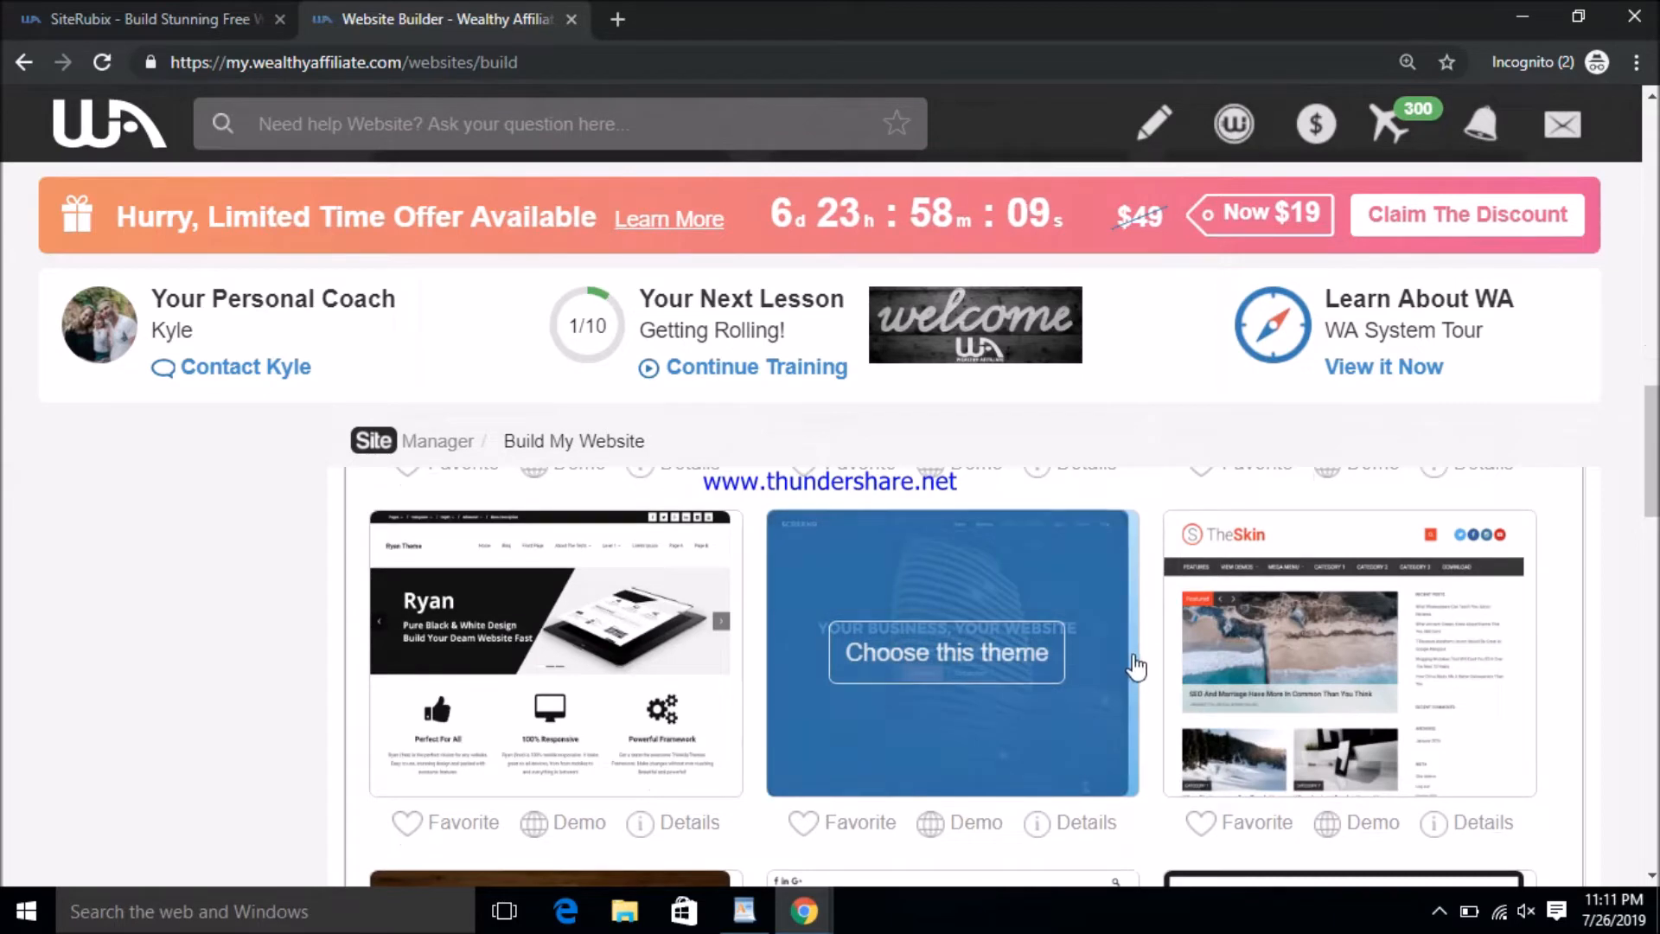
{"action": "scroll", "coordinate": [1128, 667], "scroll_direction": "down", "scroll_amount": 3}
{"action": "scroll", "coordinate": [1159, 641], "scroll_direction": "down", "scroll_amount": 6}
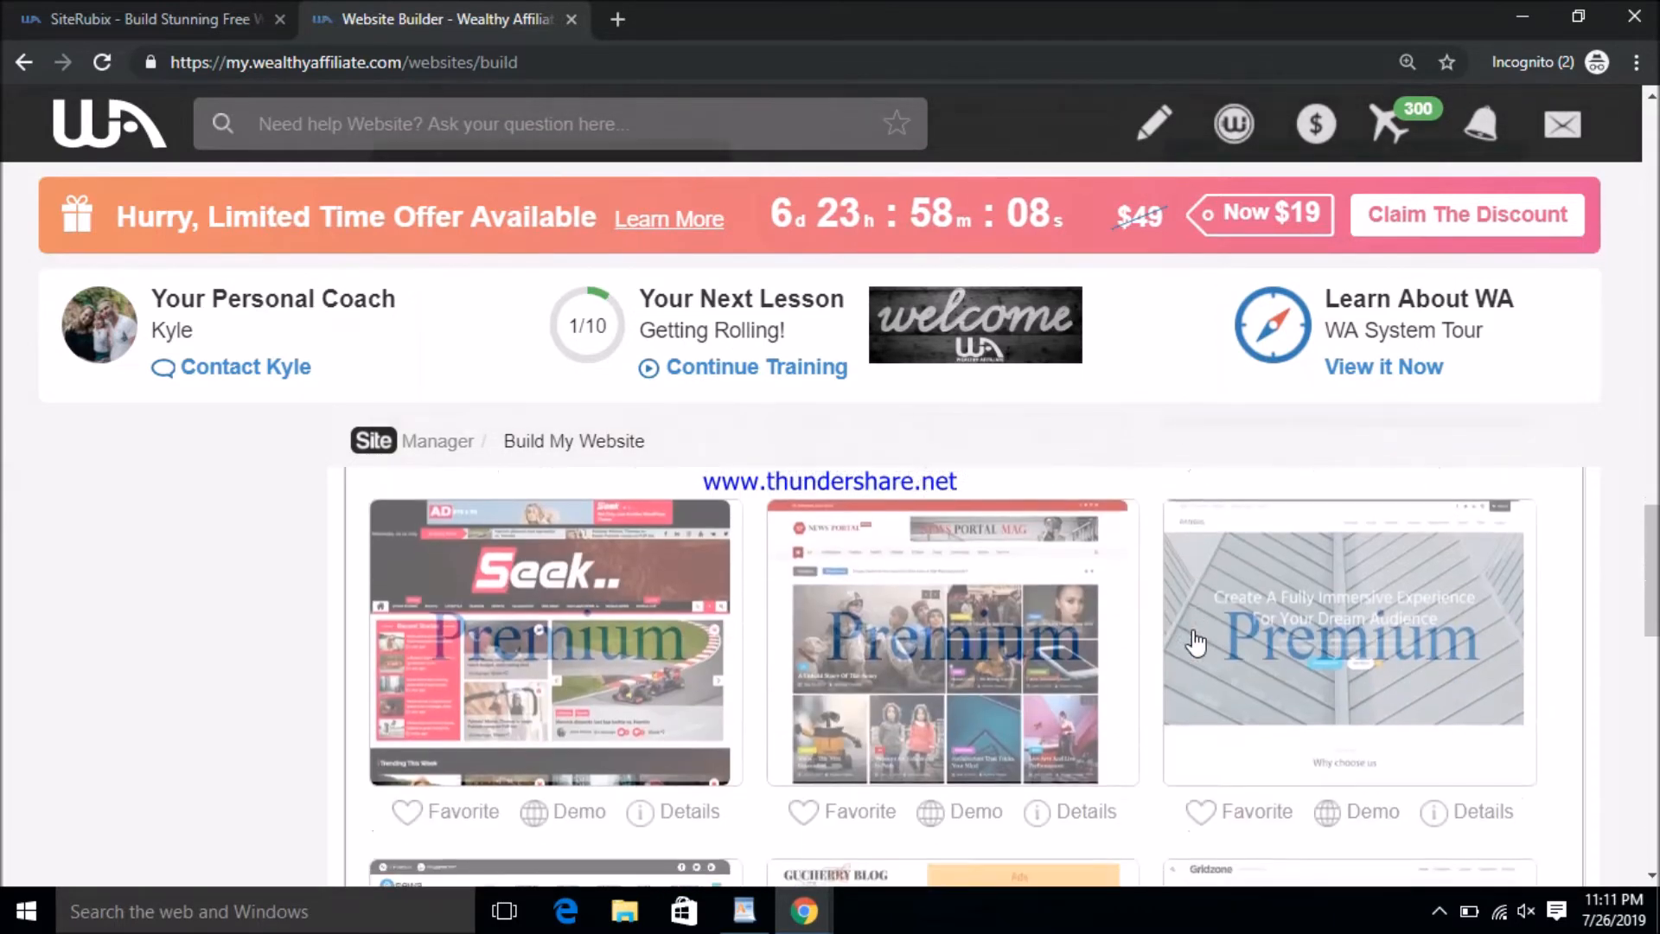
{"action": "scroll", "coordinate": [1253, 644], "scroll_direction": "down", "scroll_amount": 10}
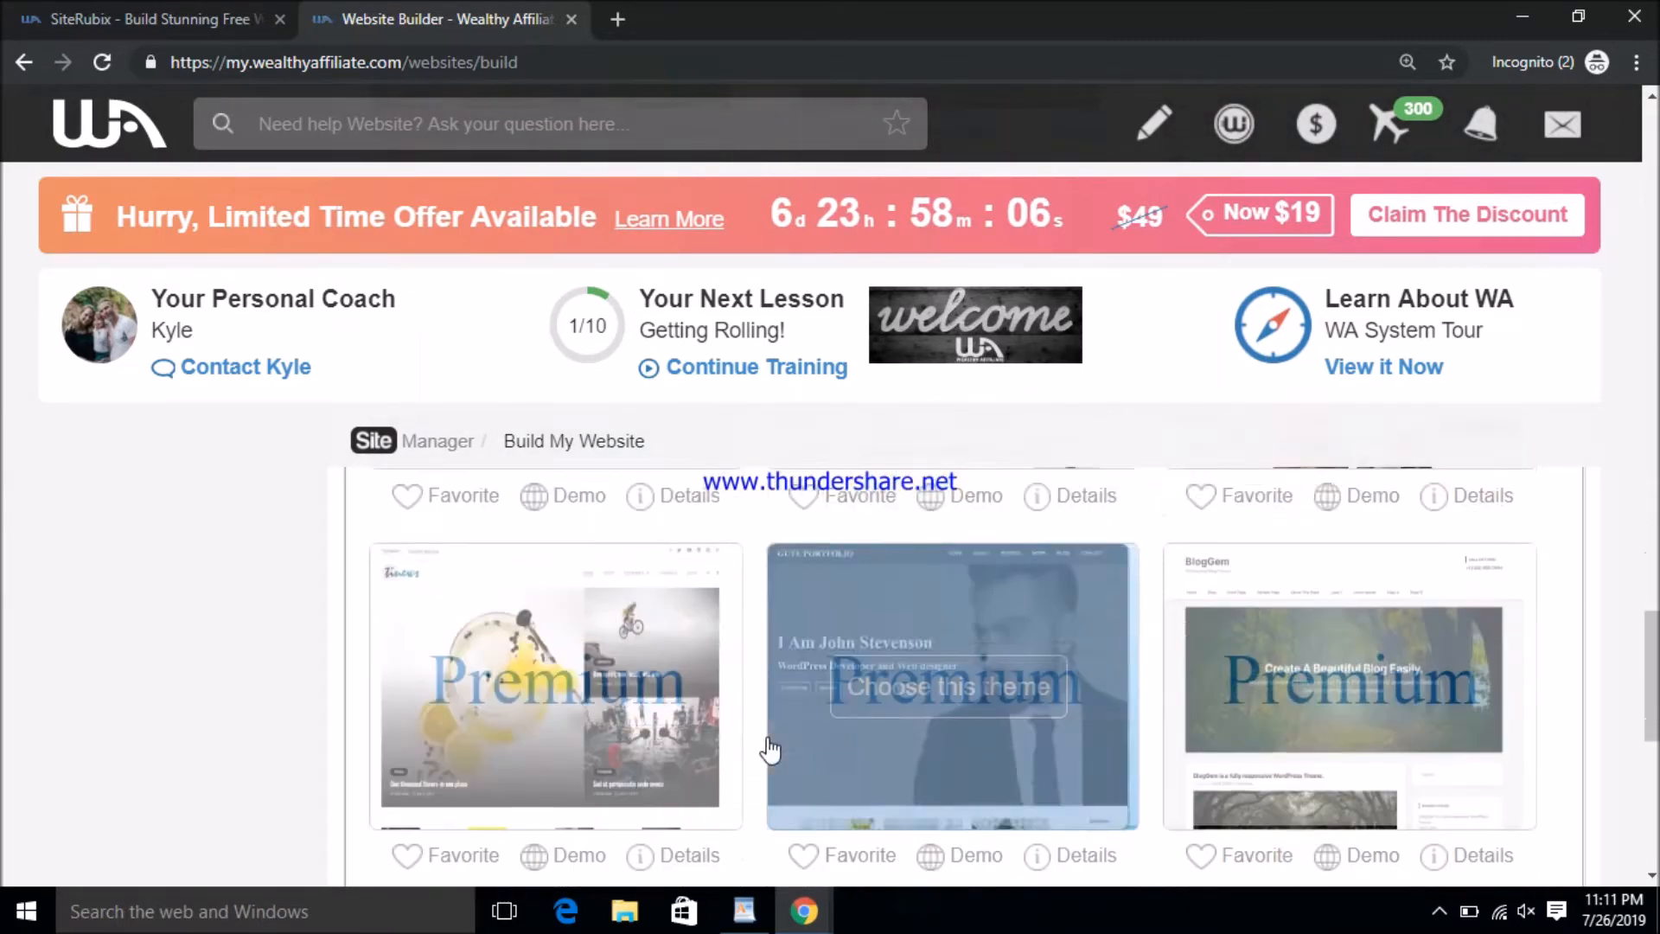
{"action": "scroll", "coordinate": [804, 745], "scroll_direction": "down", "scroll_amount": 5}
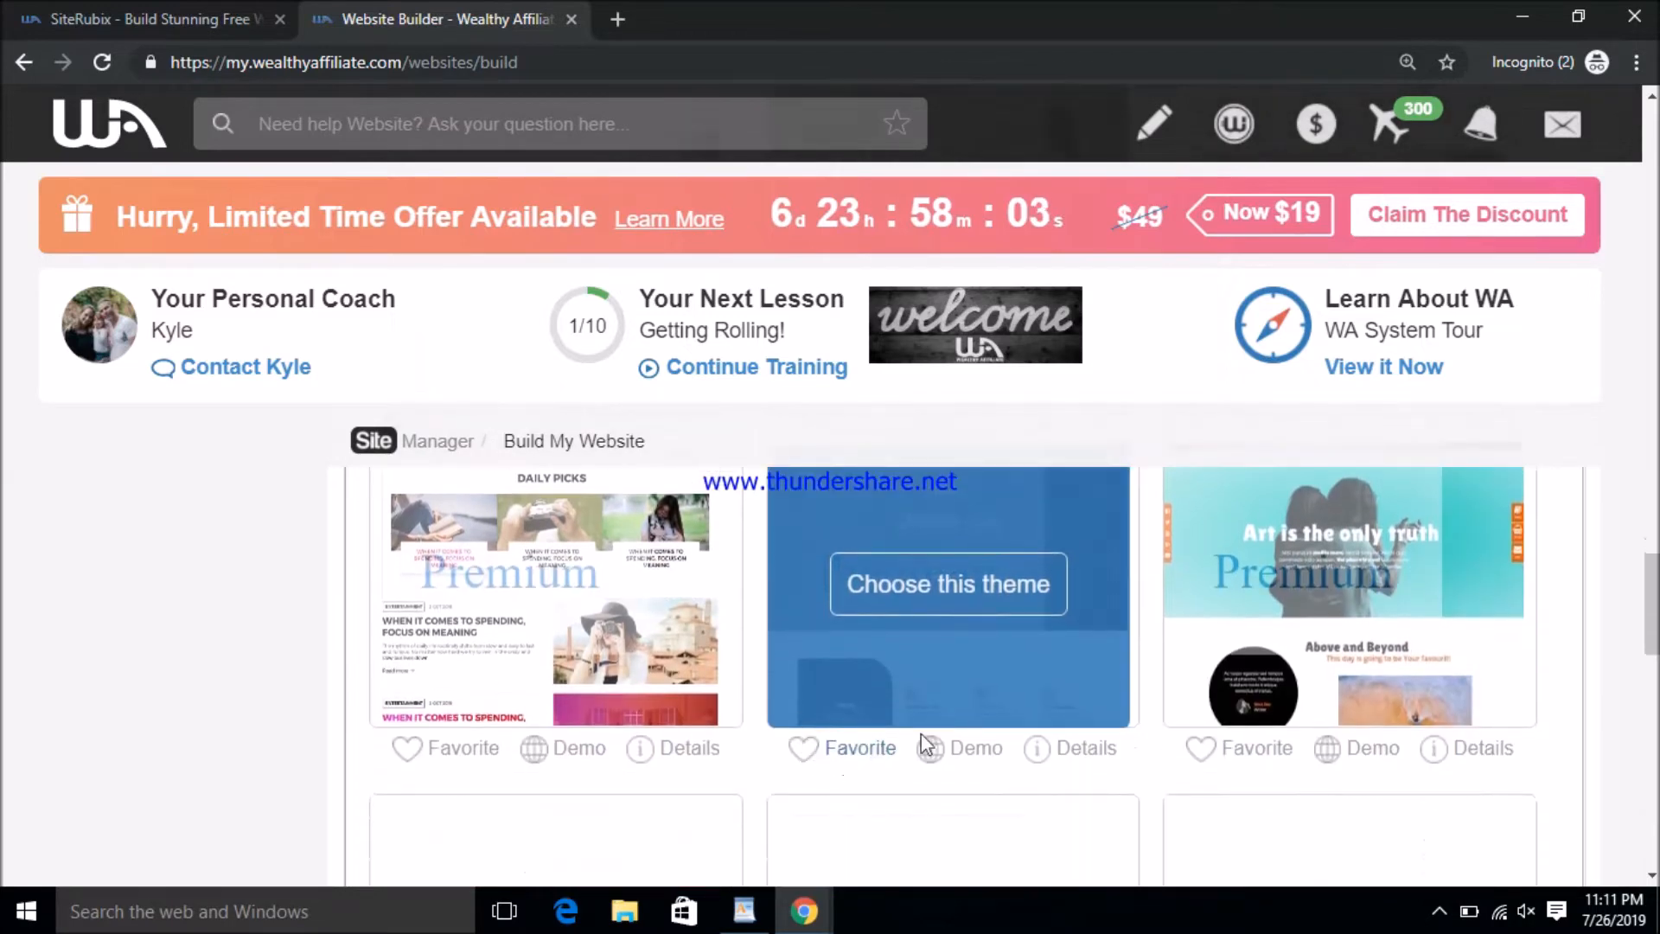
{"action": "scroll", "coordinate": [1137, 722], "scroll_direction": "down", "scroll_amount": 5}
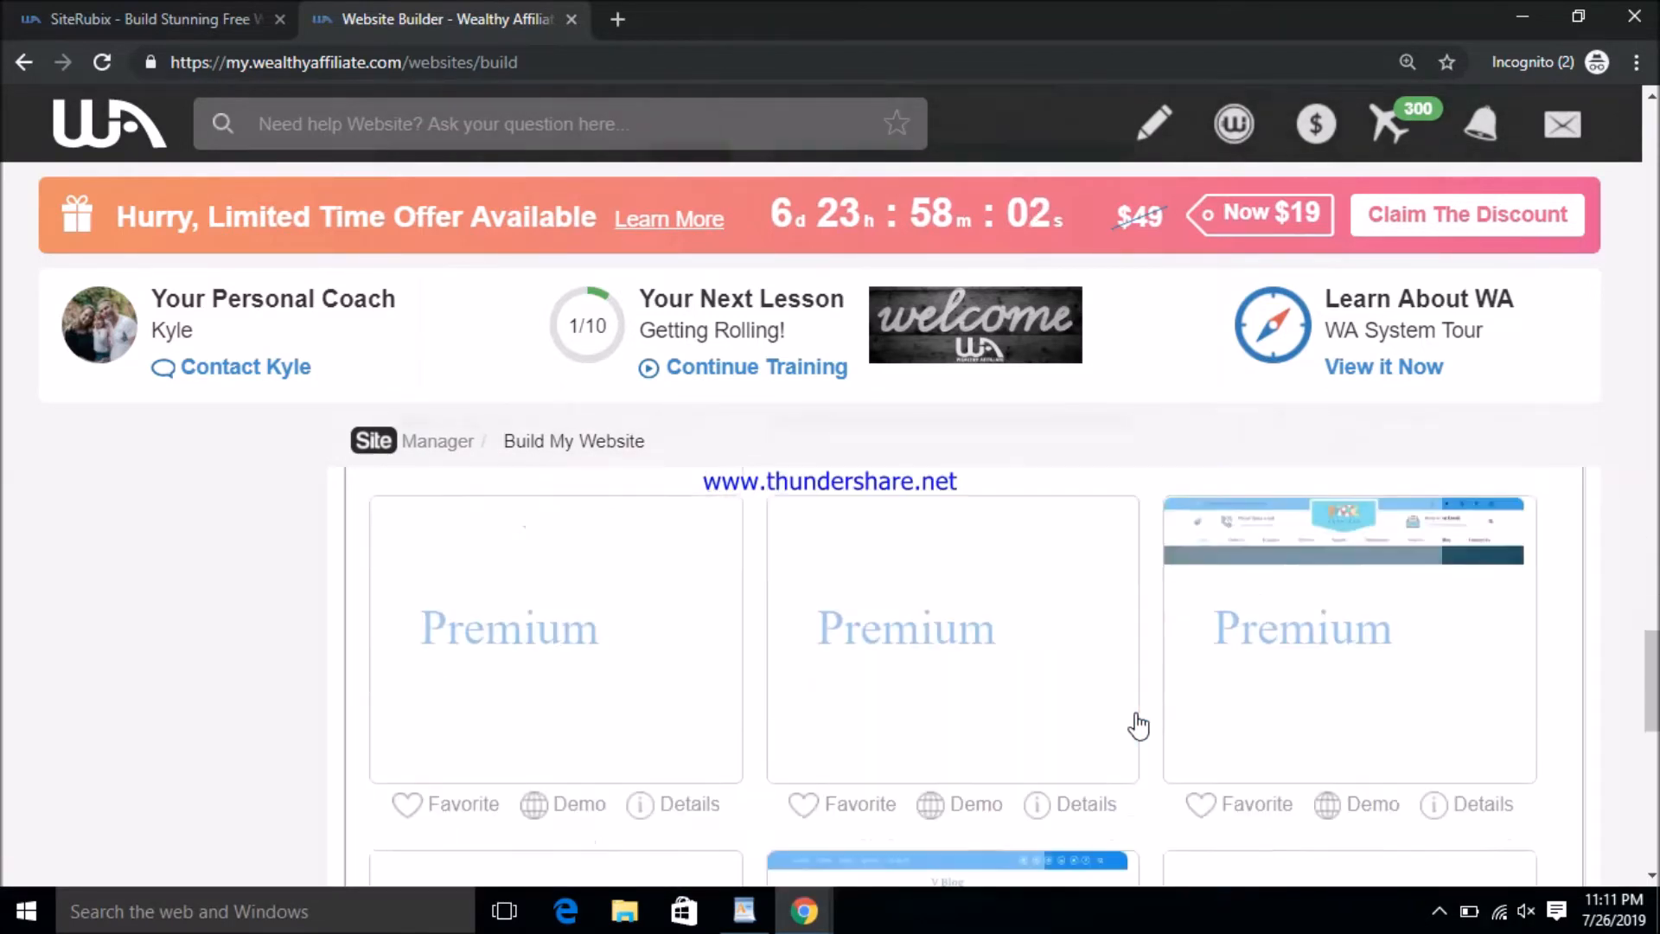
{"action": "scroll", "coordinate": [1138, 722], "scroll_direction": "down", "scroll_amount": 5}
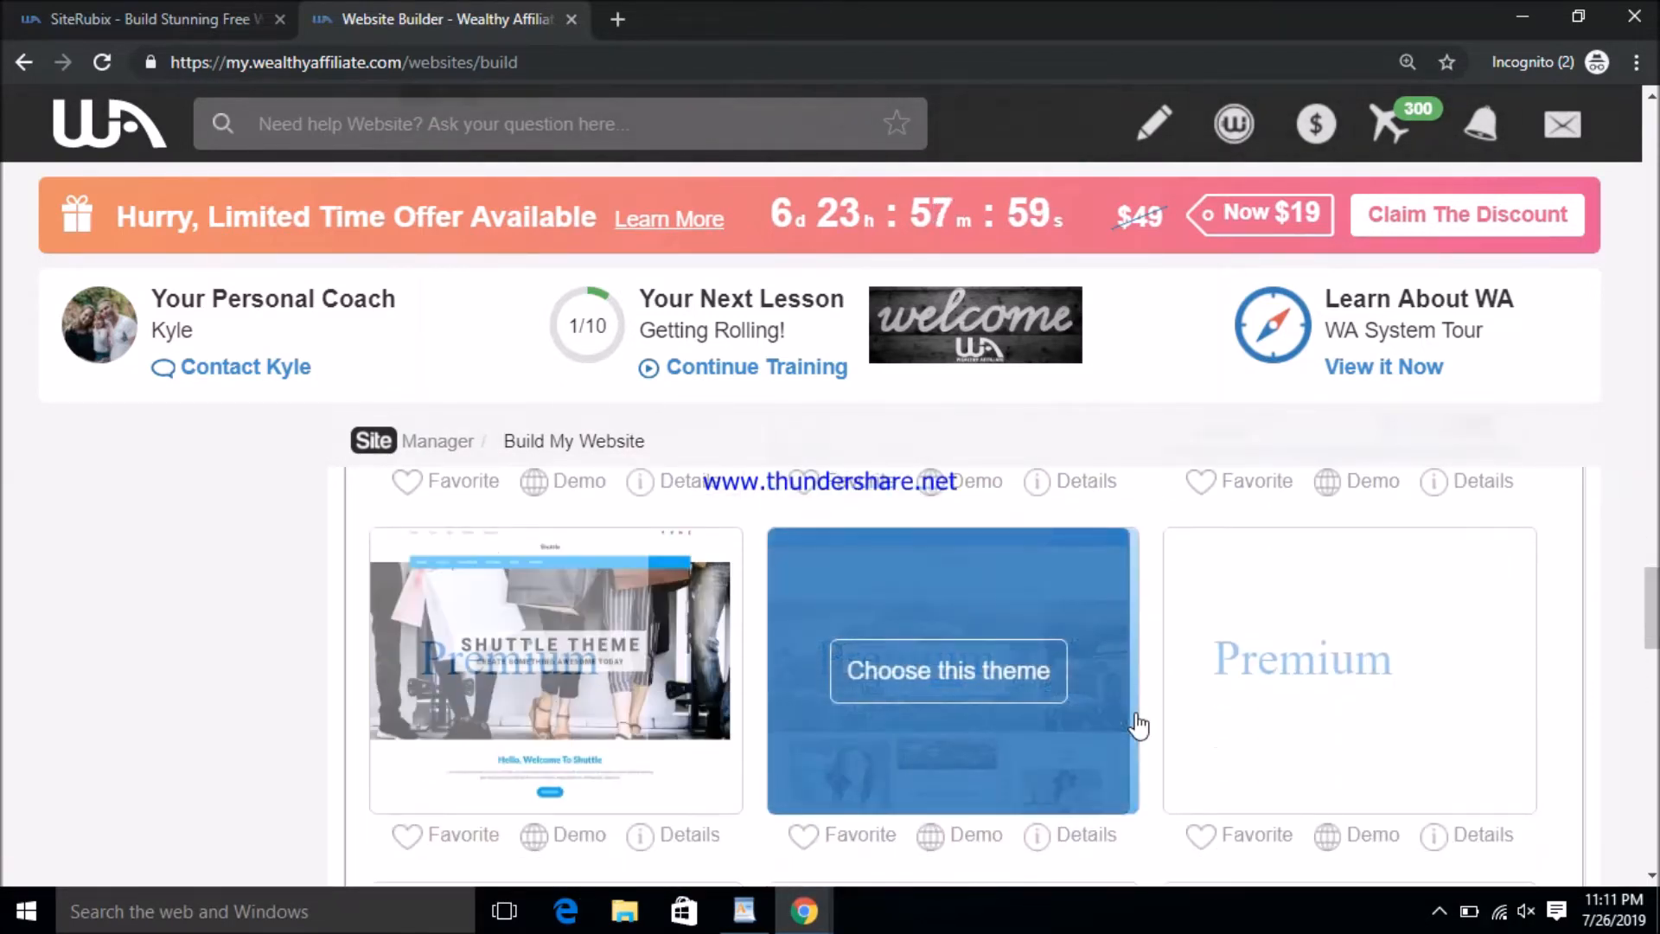
{"action": "scroll", "coordinate": [1137, 722], "scroll_direction": "down", "scroll_amount": 10}
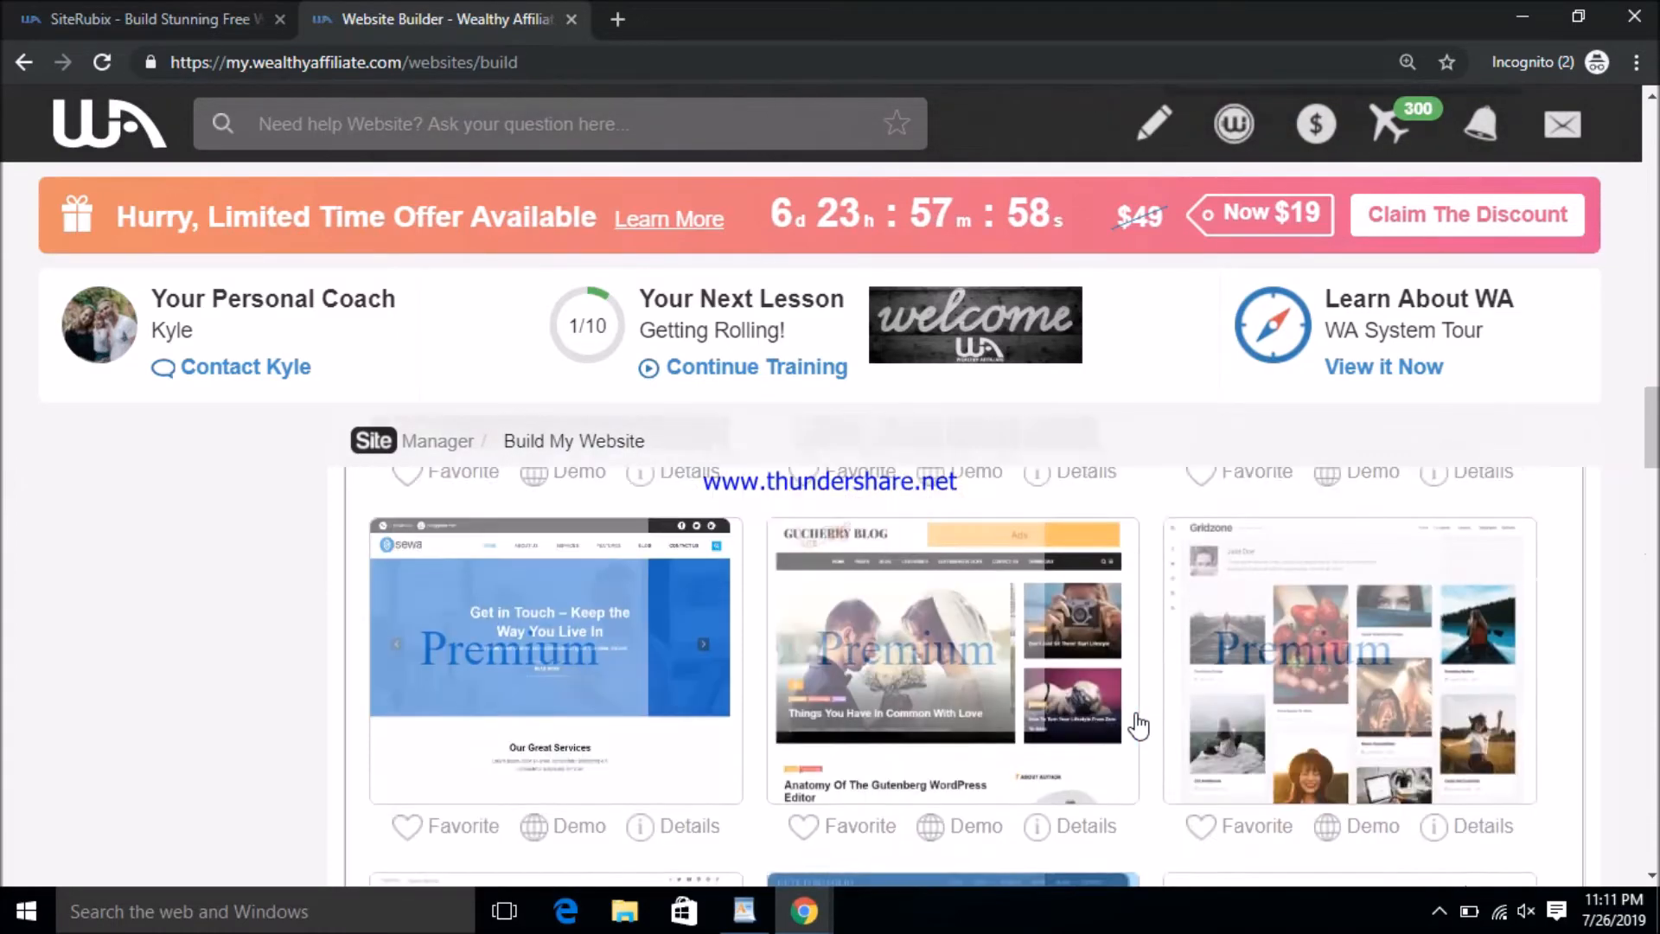
{"action": "scroll", "coordinate": [1137, 723], "scroll_direction": "down", "scroll_amount": 10}
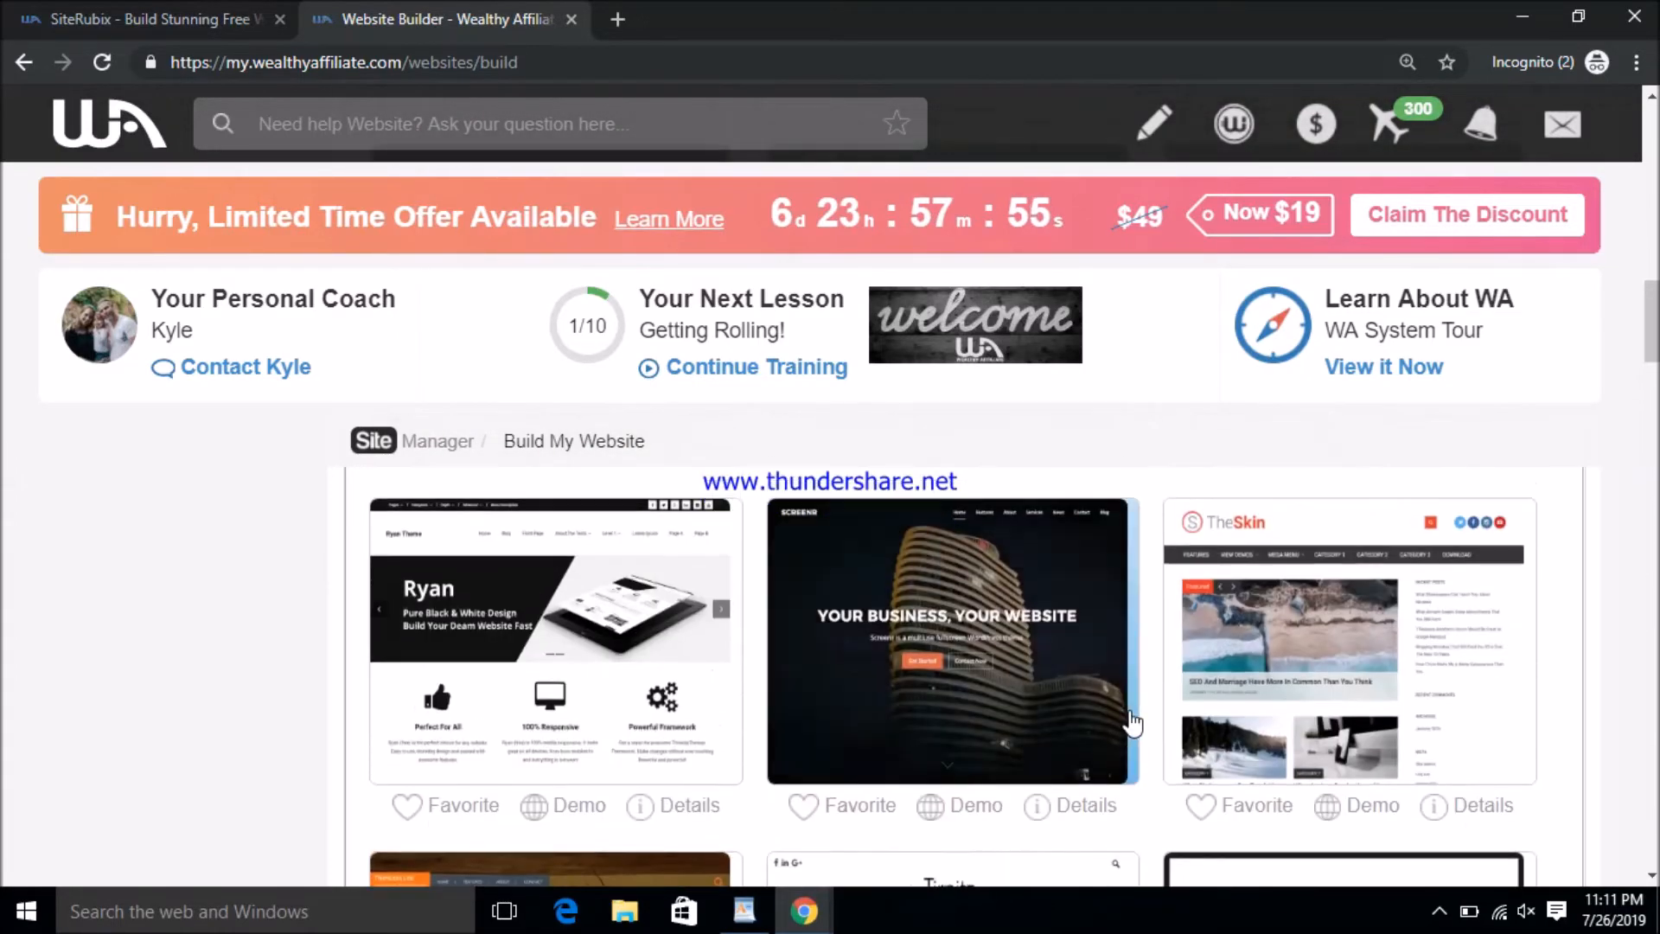
{"action": "scroll", "coordinate": [1138, 717], "scroll_direction": "up", "scroll_amount": 3}
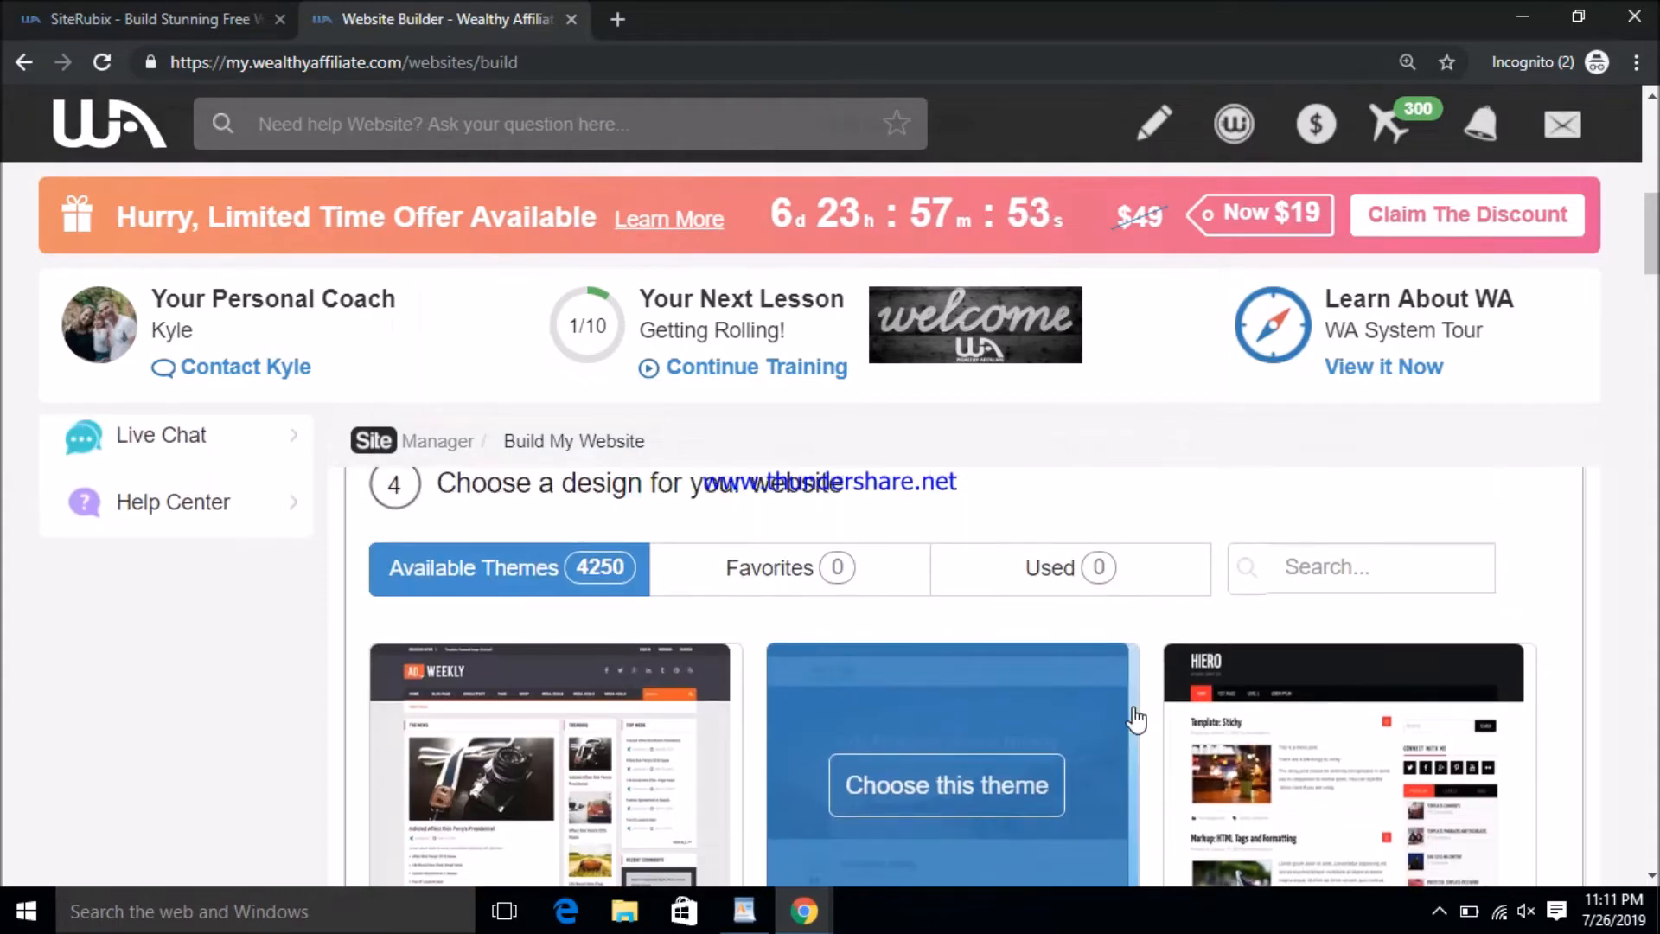
{"action": "scroll", "coordinate": [1136, 720], "scroll_direction": "down", "scroll_amount": 5}
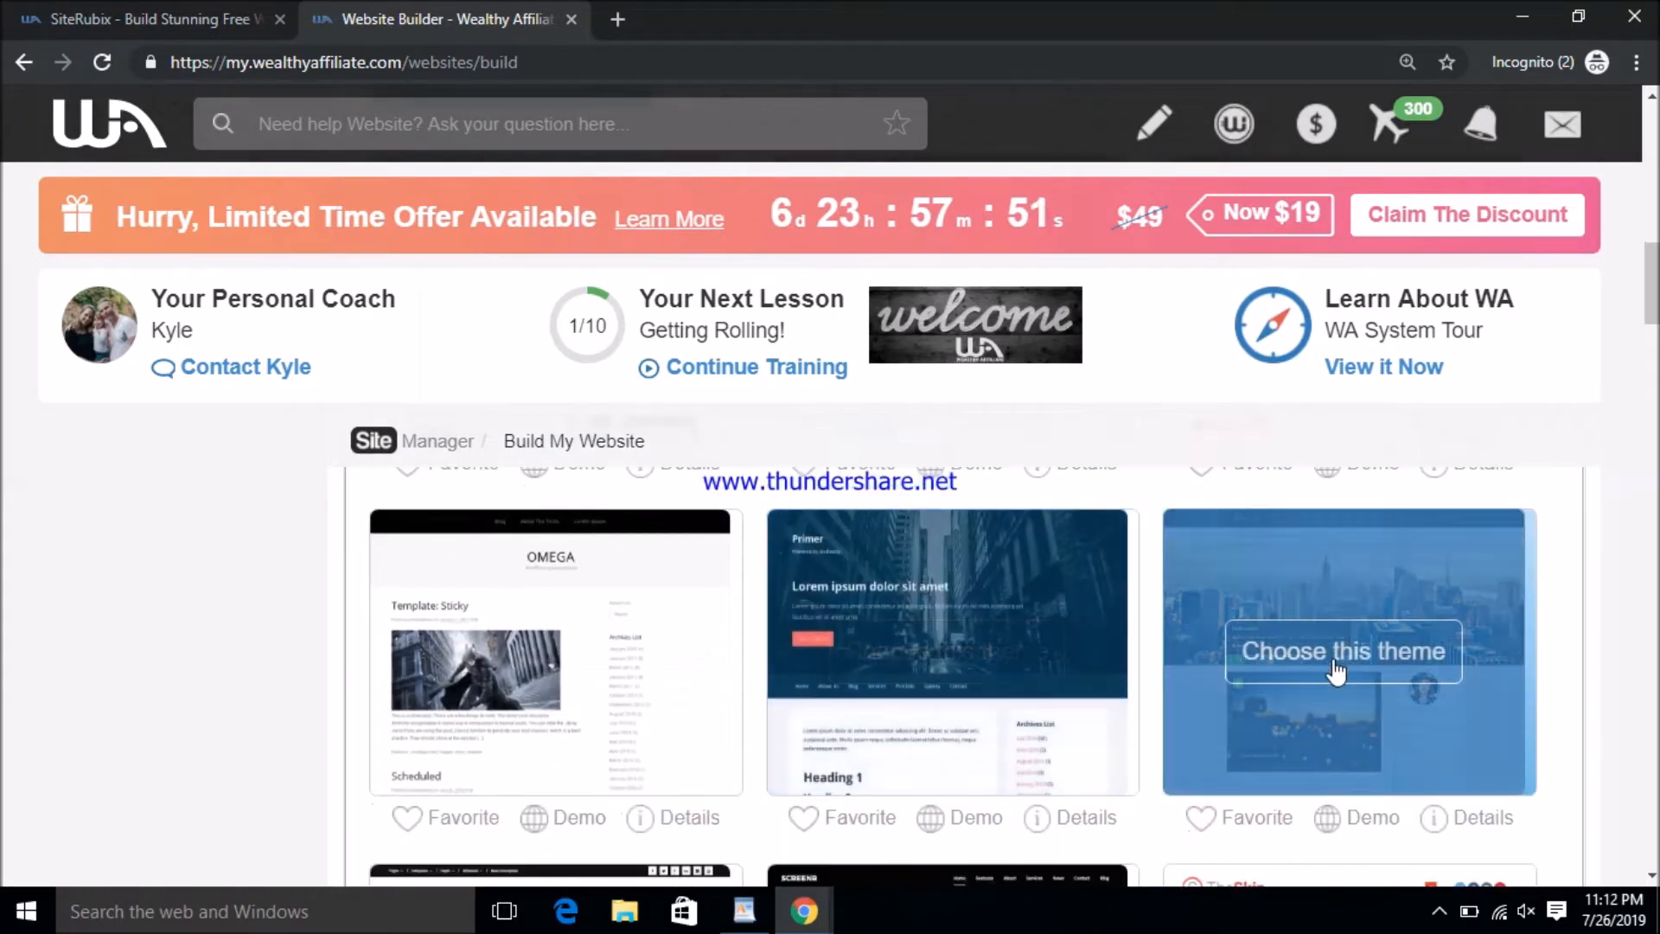
{"action": "left_click", "coordinate": [1359, 653]}
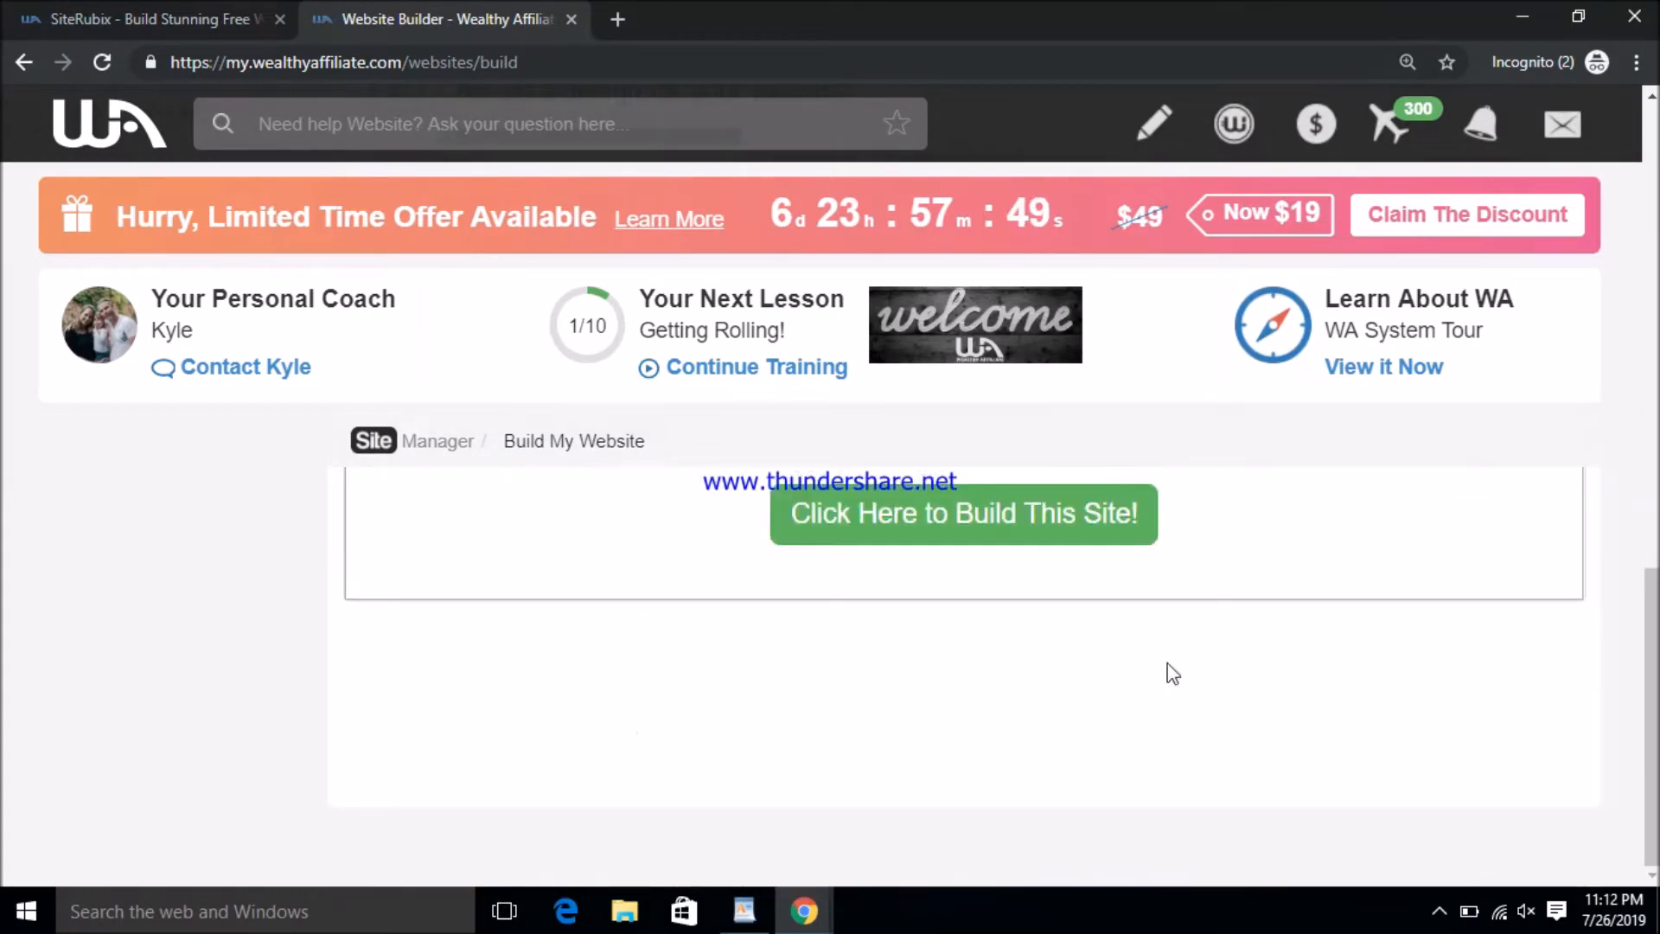
- Build the site with the chosen city-skyline theme
{"action": "scroll", "coordinate": [1166, 671], "scroll_direction": "up", "scroll_amount": 3}
{"action": "scroll", "coordinate": [1210, 597], "scroll_direction": "up", "scroll_amount": 3}
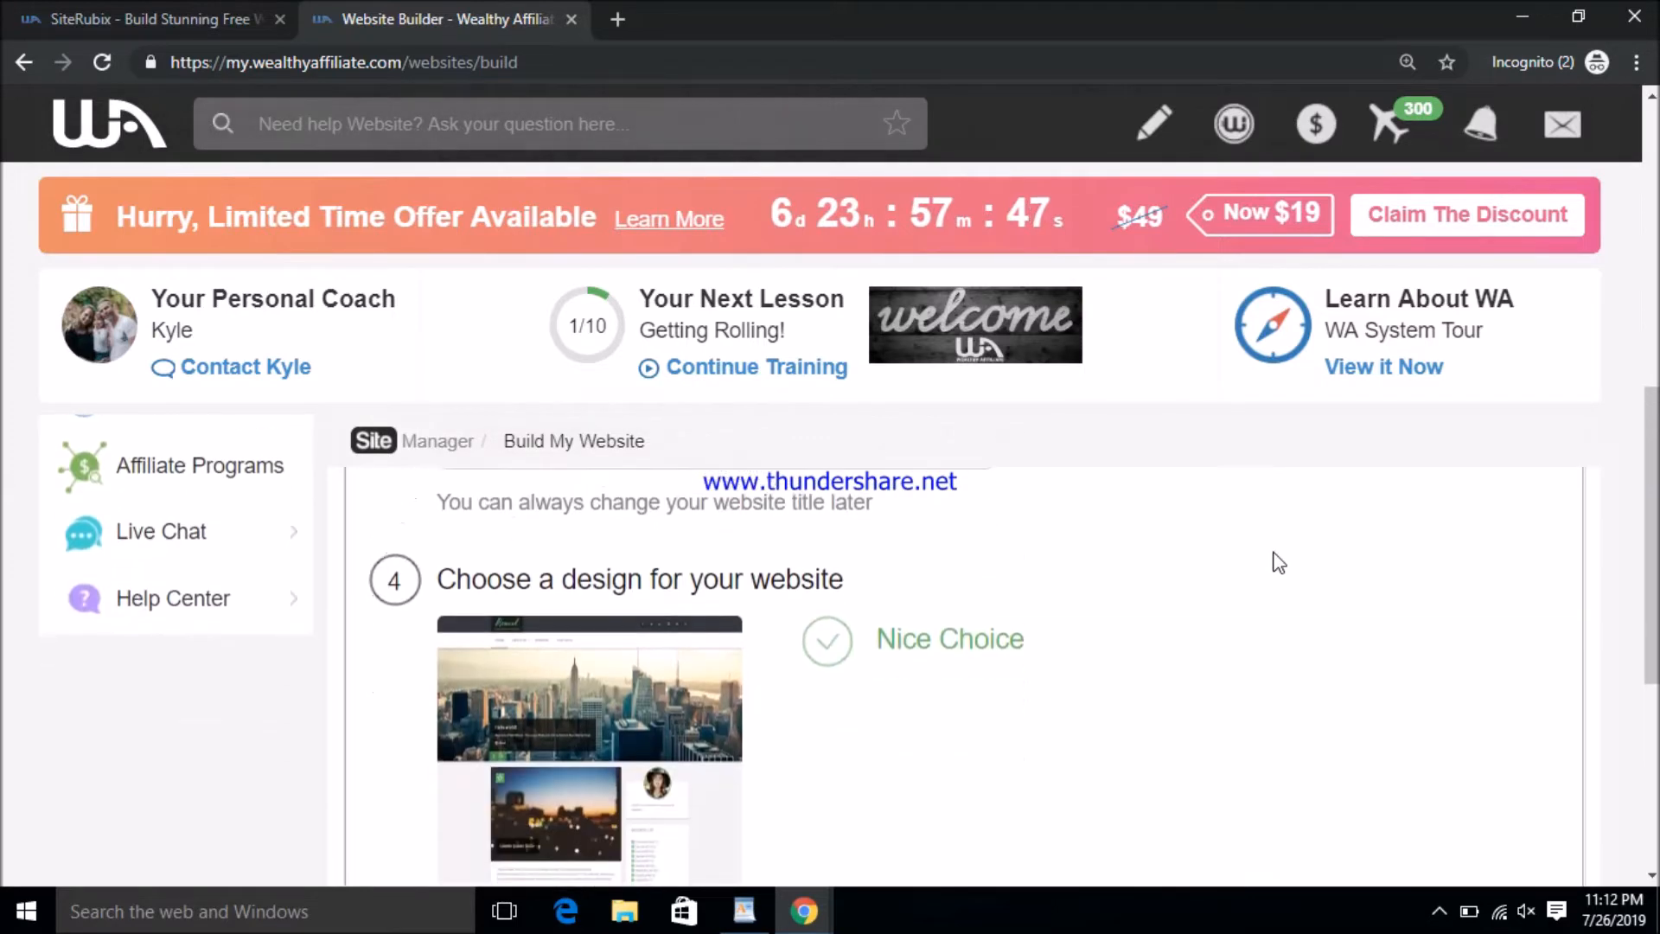
{"action": "scroll", "coordinate": [1279, 563], "scroll_direction": "down", "scroll_amount": 3}
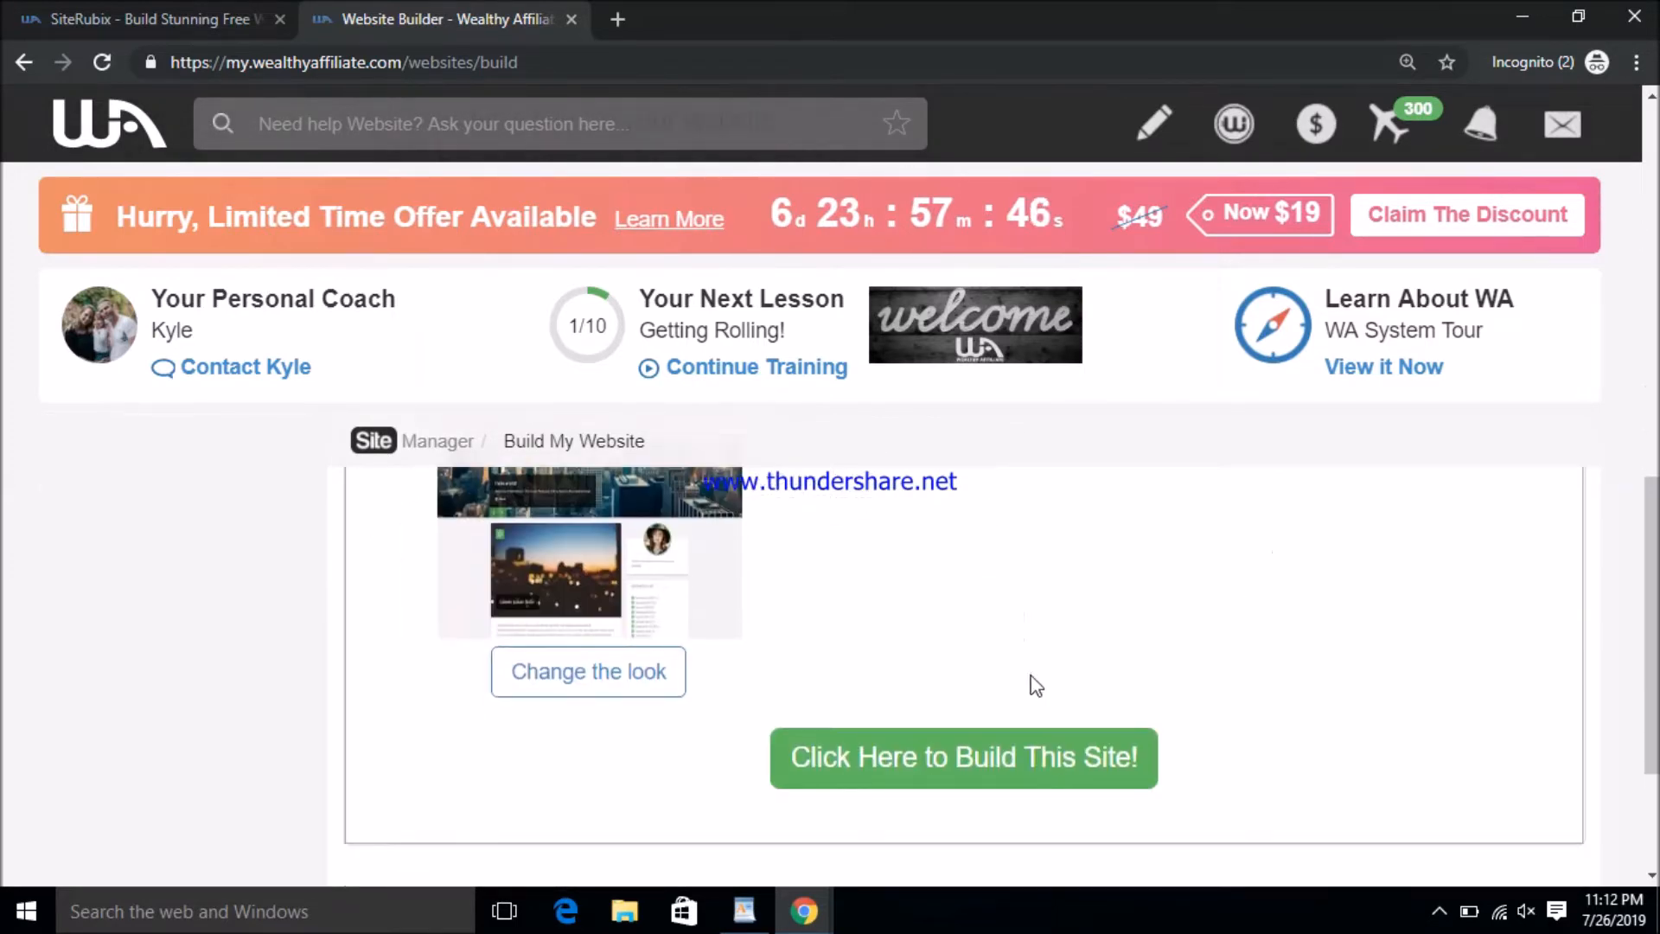
{"action": "left_click", "coordinate": [1051, 780]}
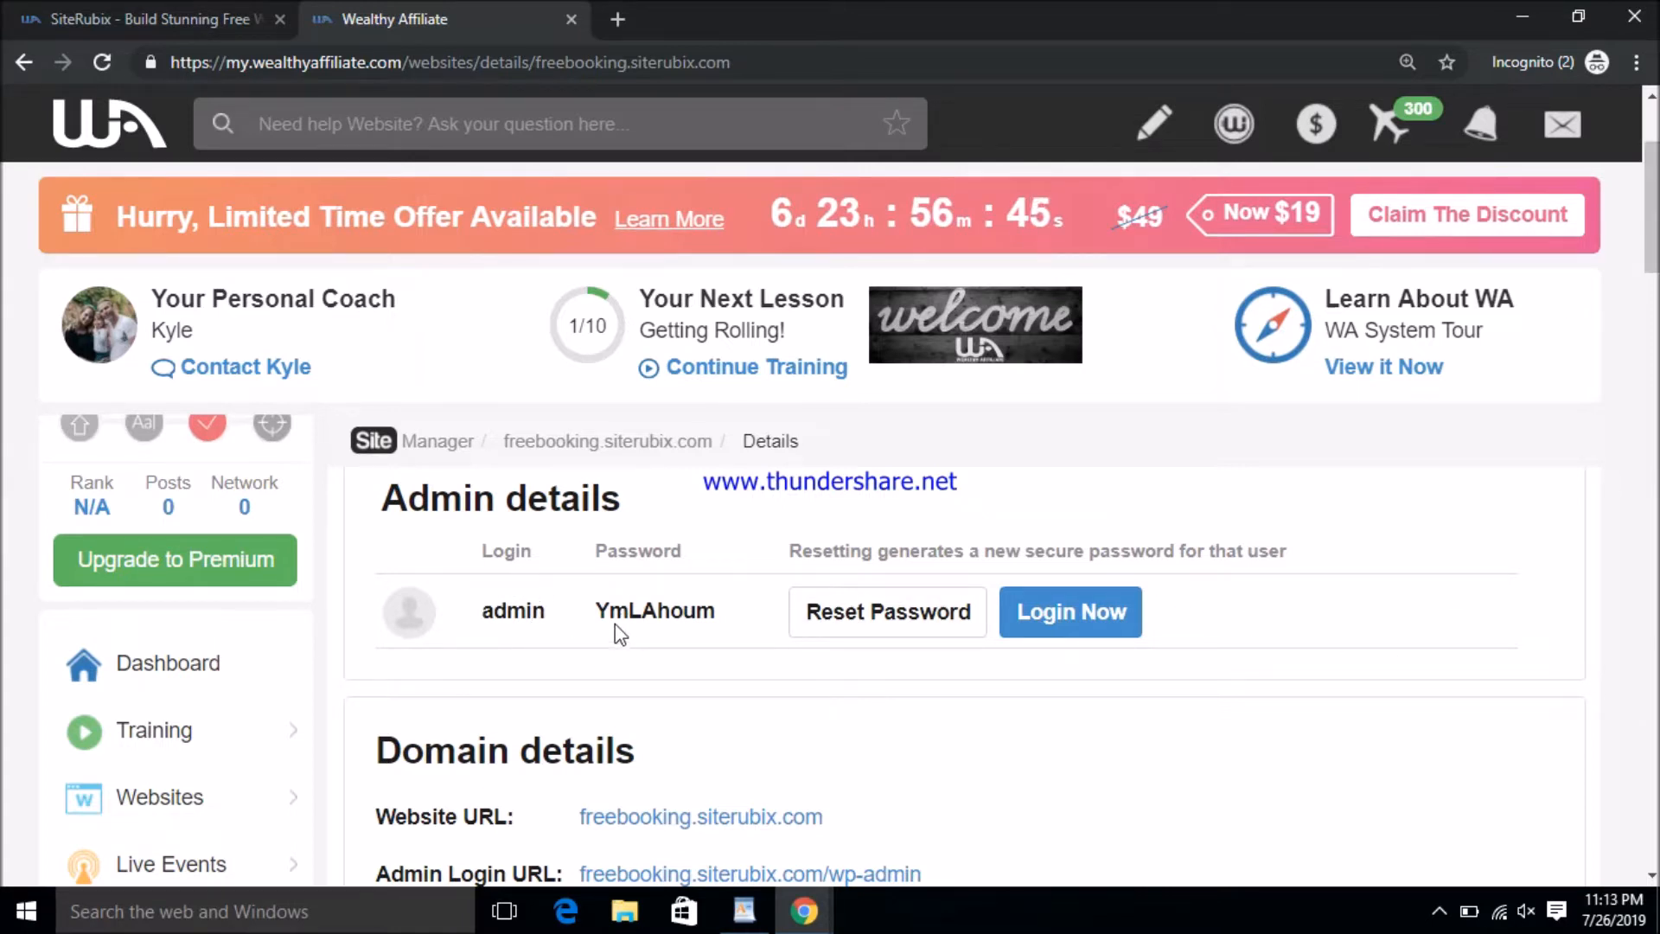
- Reset the freebooking.siterubix.com admin password and select the newly generated password
{"action": "left_click_drag", "start_coordinate": [596, 612], "coordinate": [717, 612]}
{"action": "scroll", "coordinate": [865, 662], "scroll_direction": "down", "scroll_amount": 1}
{"action": "scroll", "coordinate": [871, 664], "scroll_direction": "up", "scroll_amount": 1}
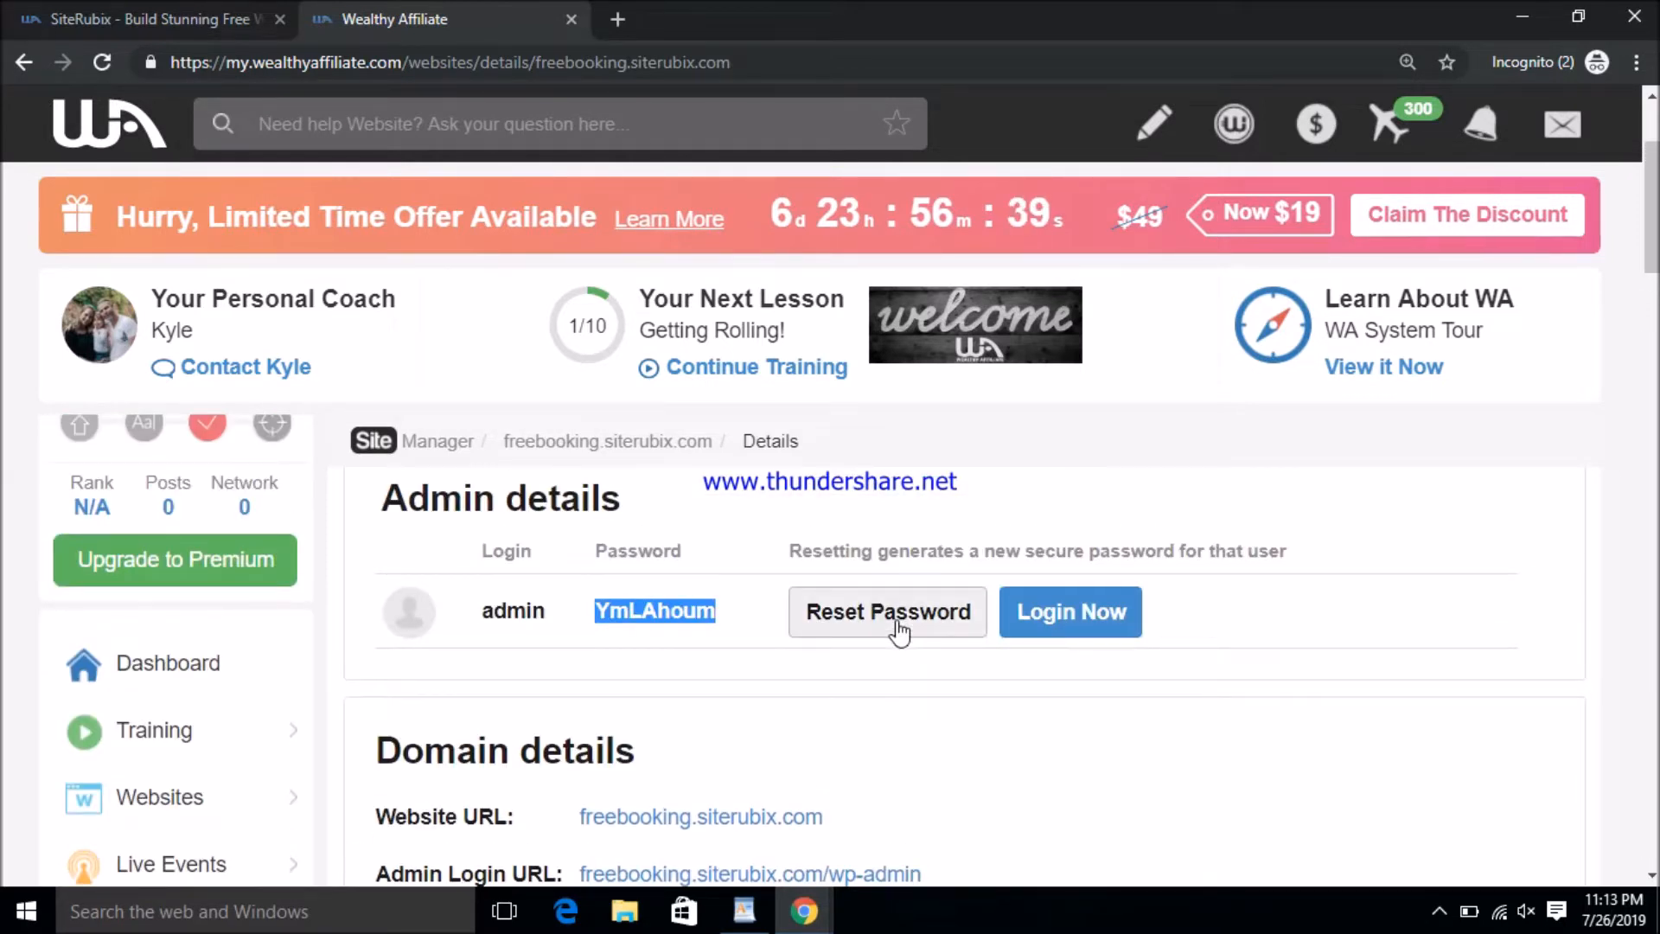
{"action": "left_click", "coordinate": [897, 630]}
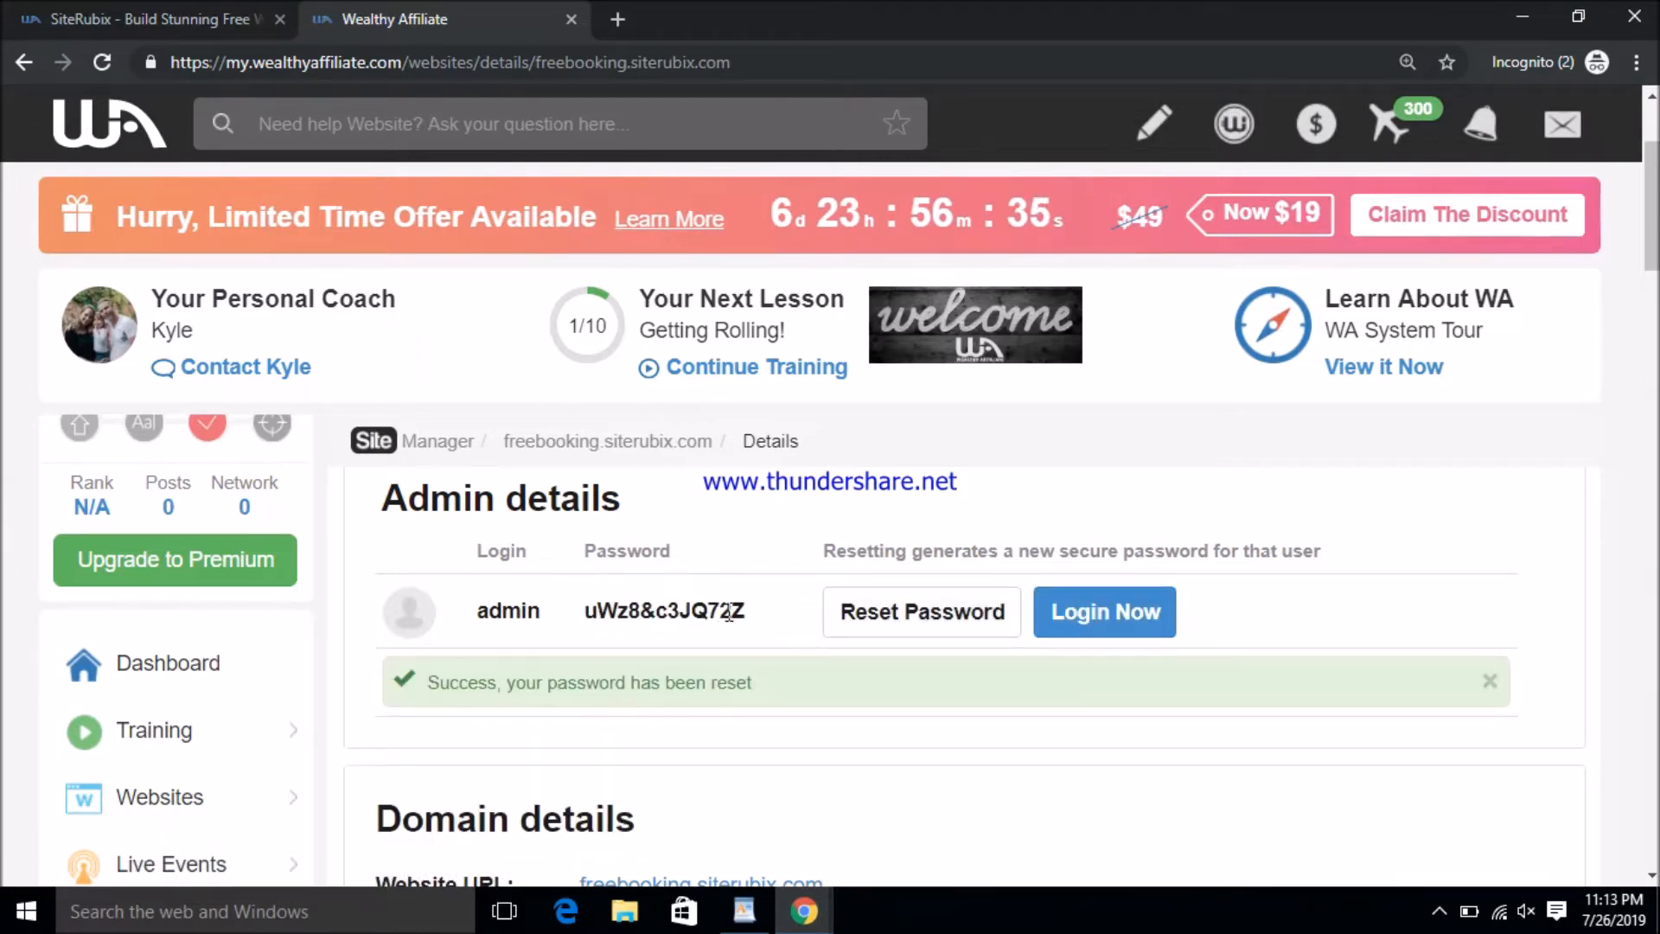
{"action": "left_click_drag", "start_coordinate": [767, 611], "coordinate": [585, 611]}
{"action": "left_click", "coordinate": [914, 730]}
{"action": "scroll", "coordinate": [937, 737], "scroll_direction": "down", "scroll_amount": 2}
{"action": "scroll", "coordinate": [946, 737], "scroll_direction": "down", "scroll_amount": 2}
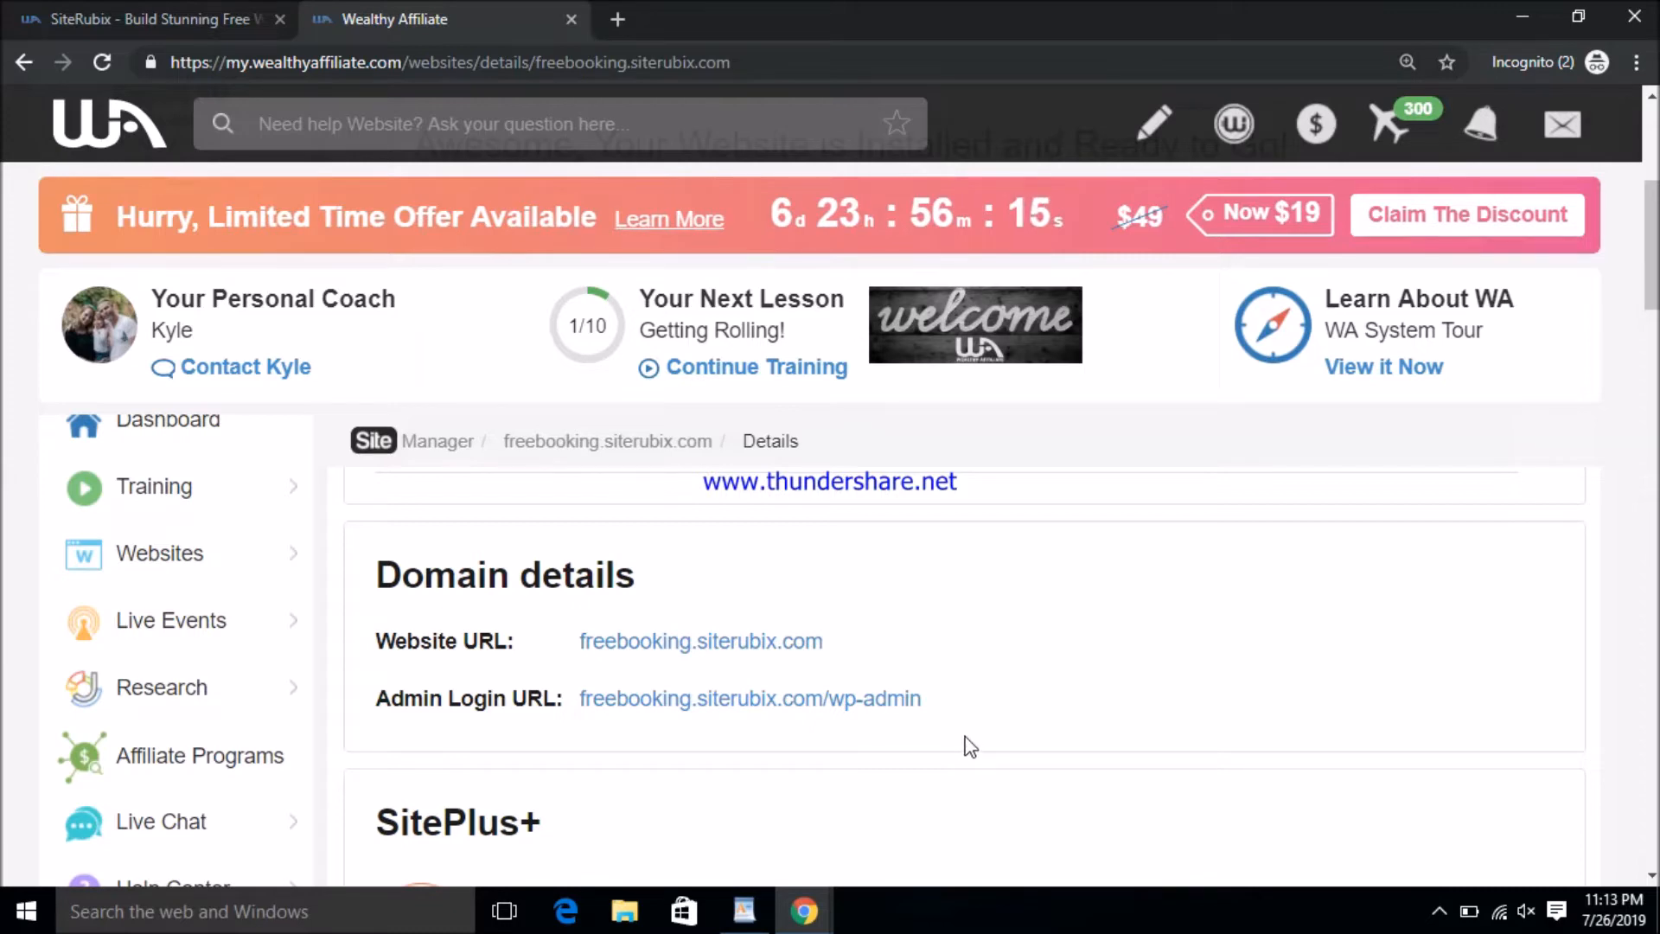
- Reset zoom to 100% and review the notes' website URL, admin username and password
{"action": "key", "text": "ctrl+0"}
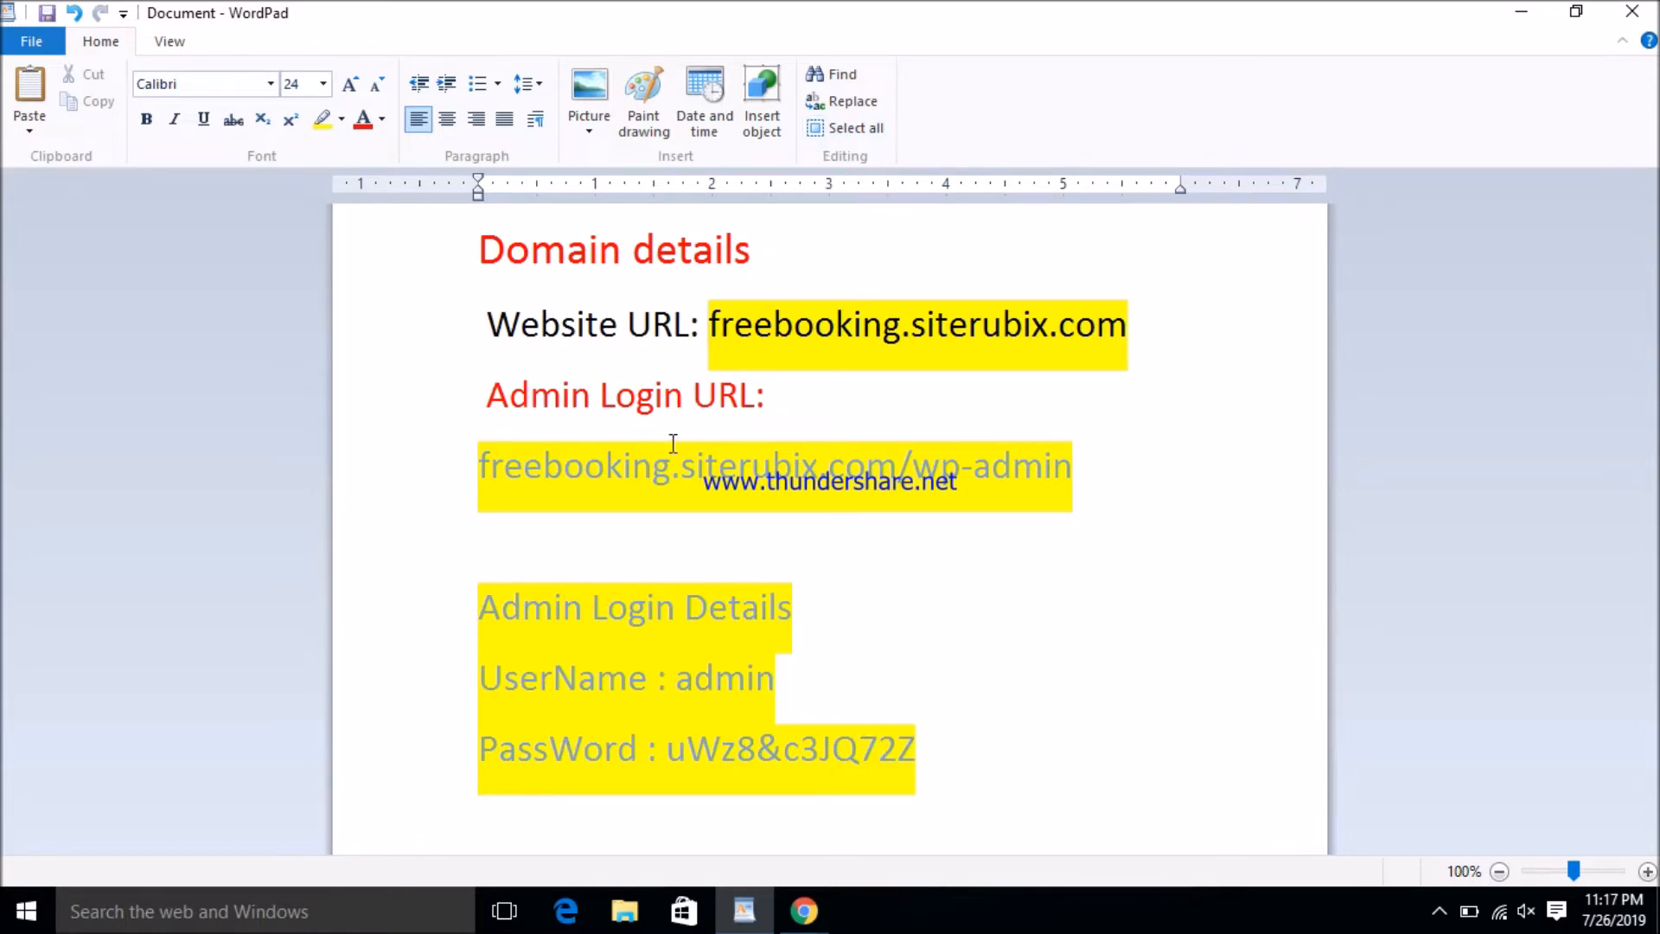
{"action": "left_click_drag", "start_coordinate": [714, 333], "coordinate": [1096, 353]}
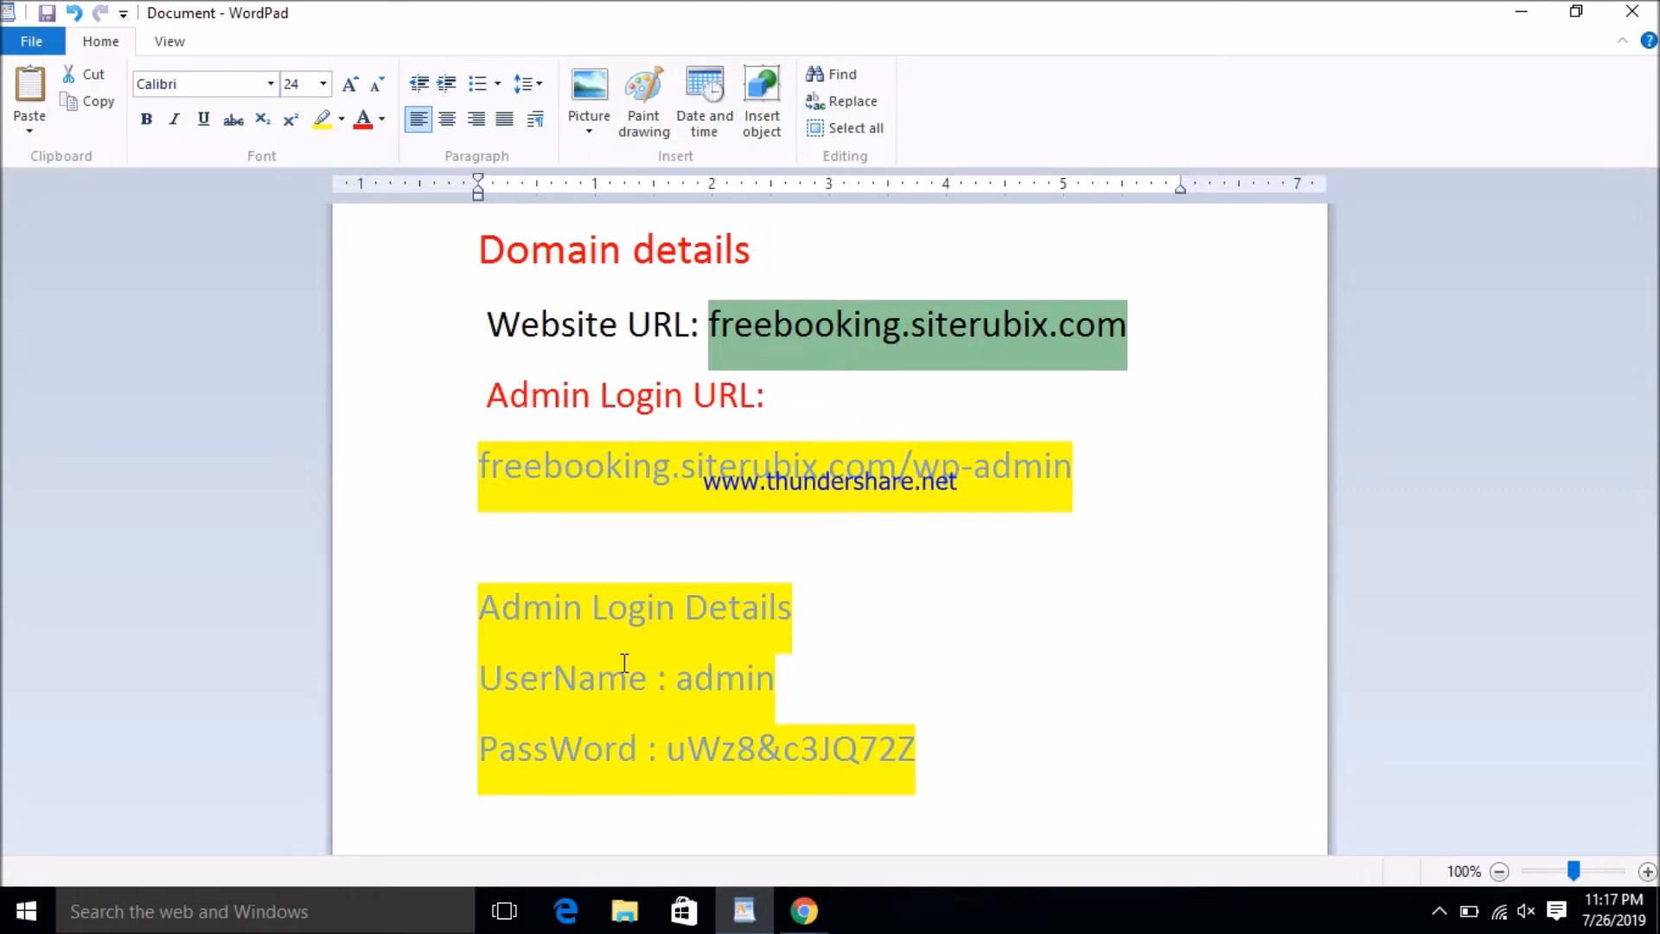
{"action": "double_click", "coordinate": [729, 662]}
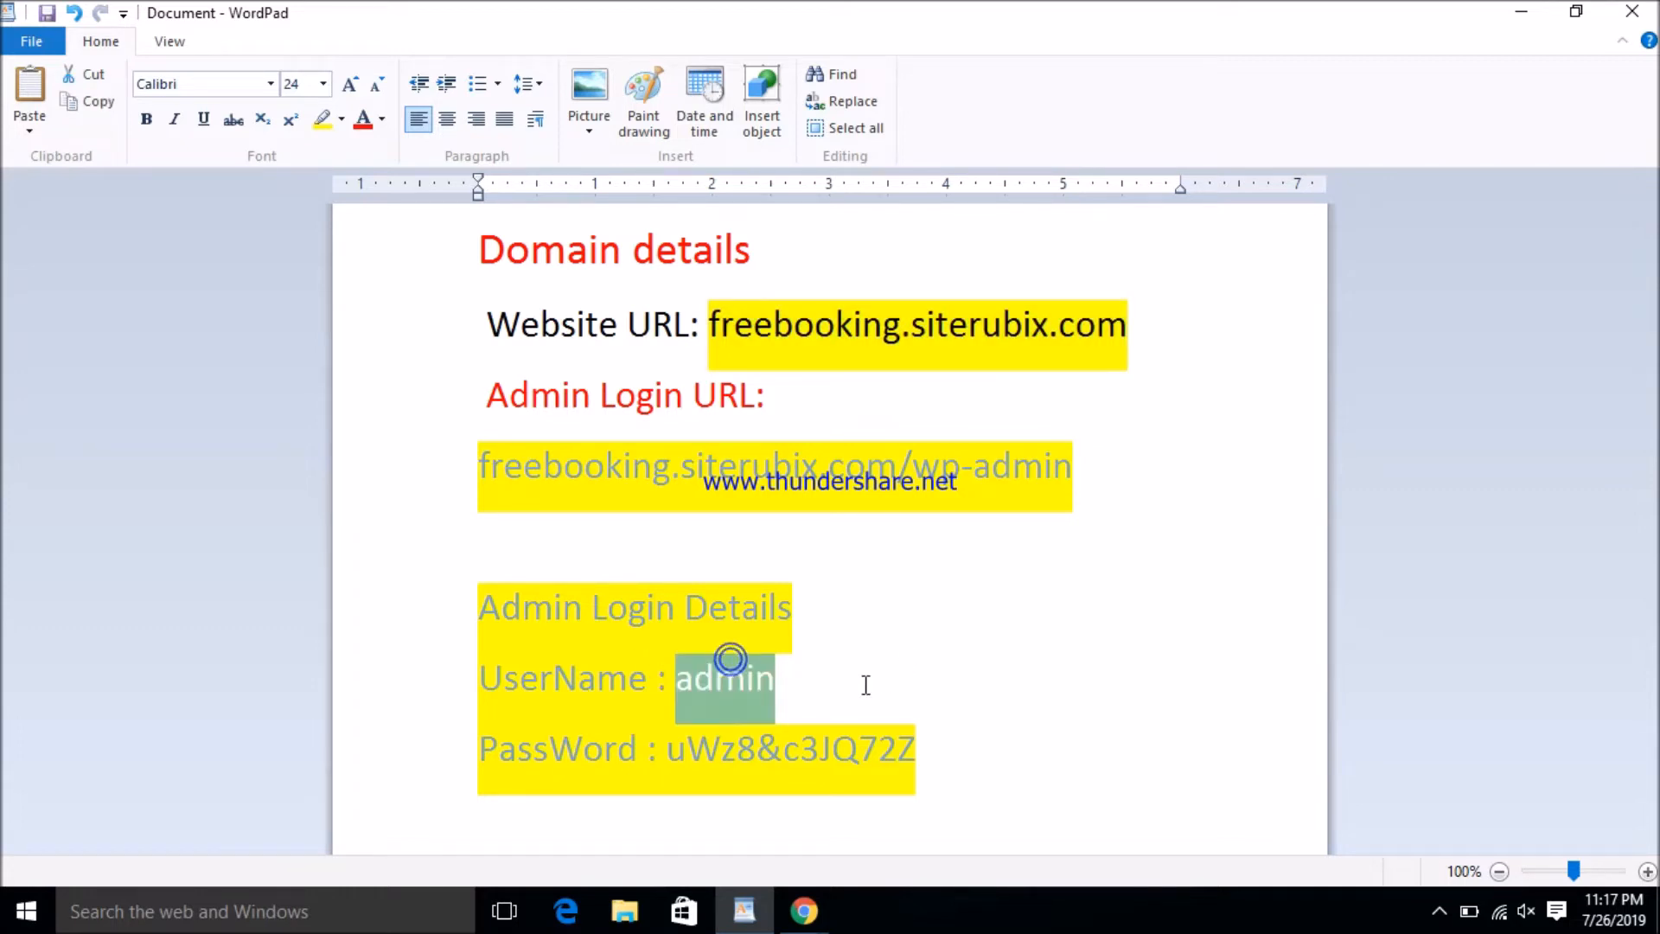
{"action": "left_click_drag", "start_coordinate": [670, 748], "coordinate": [918, 749]}
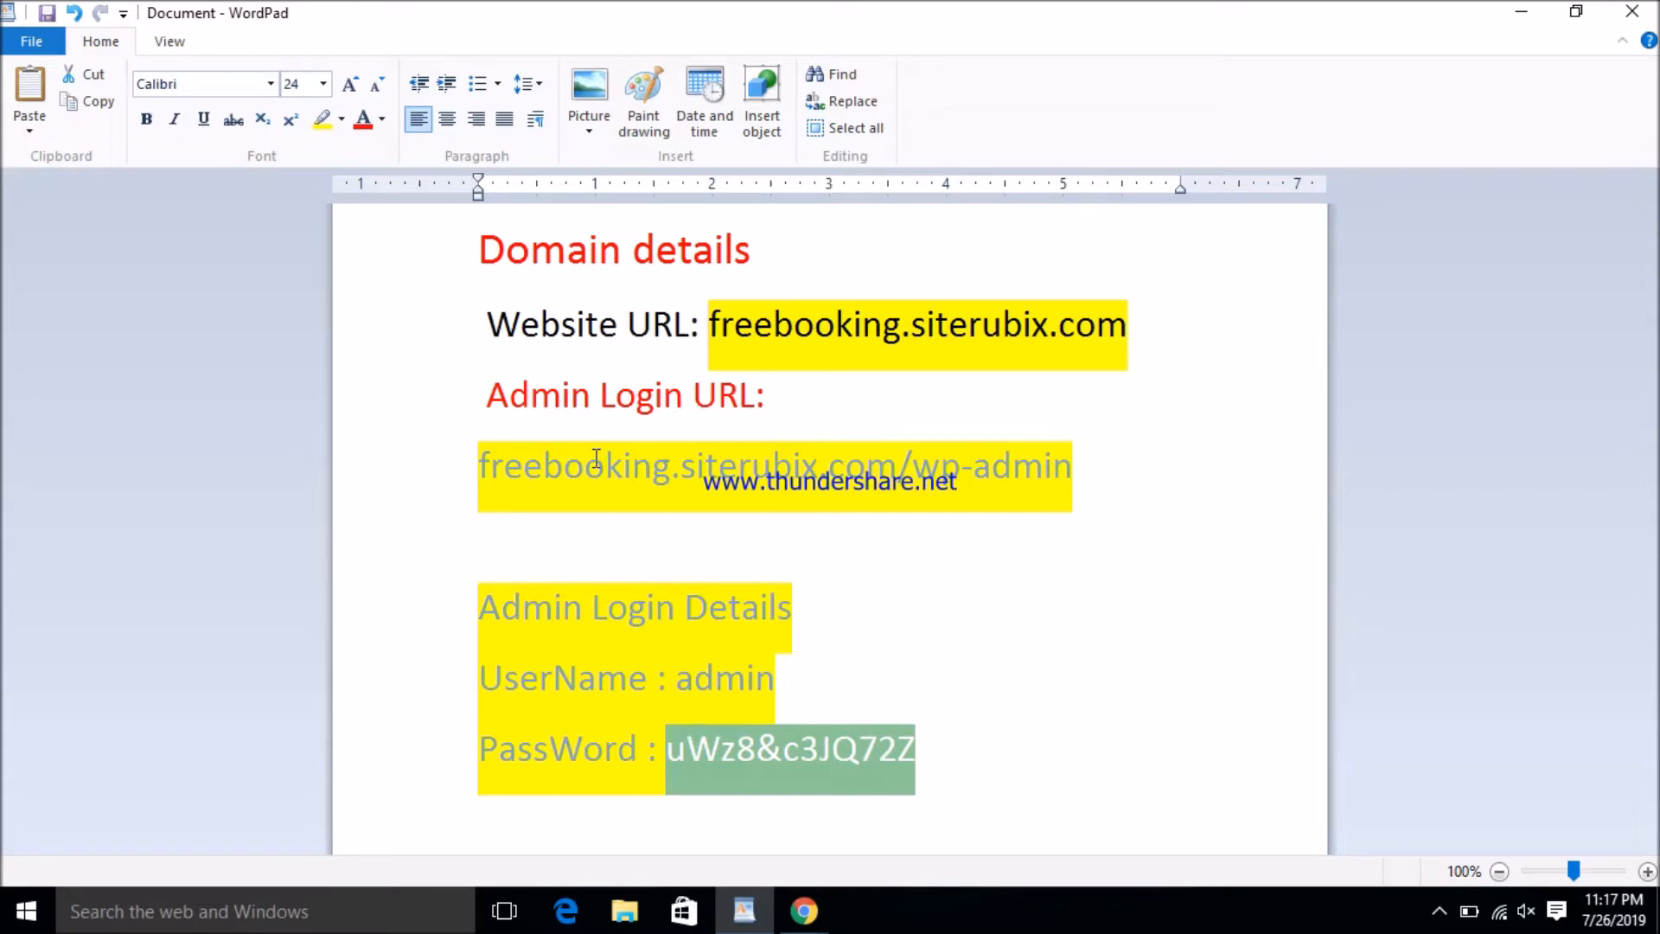
- Copy the website address freebooking.siterubix.com from the notes
{"action": "left_click_drag", "start_coordinate": [719, 324], "coordinate": [1040, 340]}
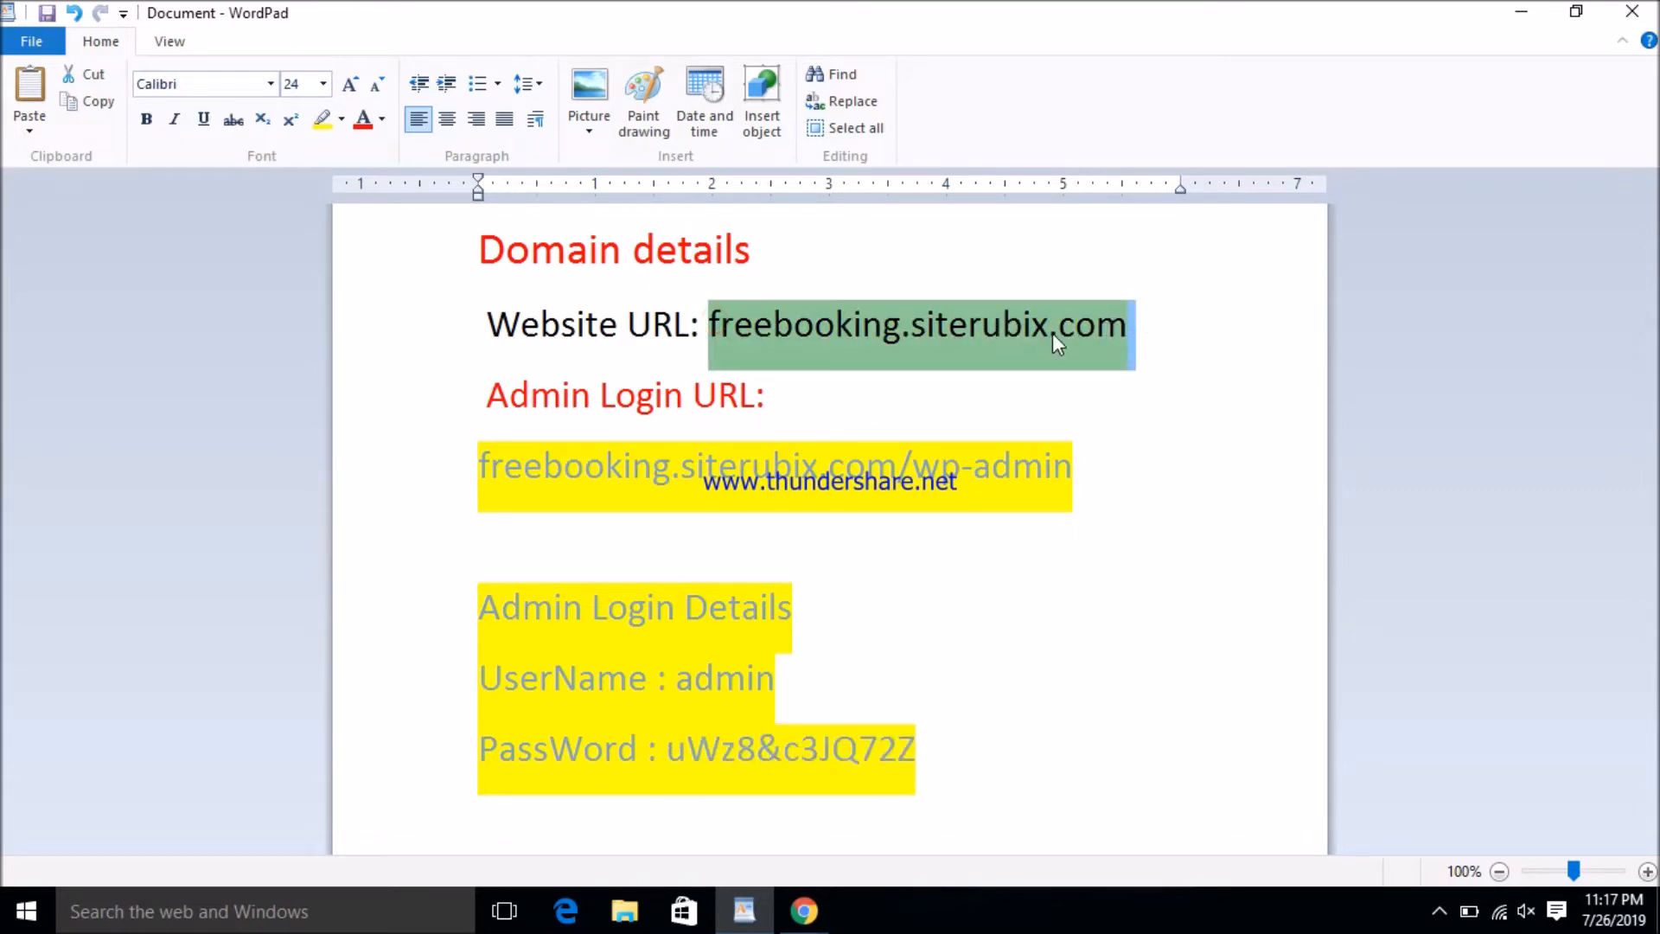
{"action": "right_click", "coordinate": [1053, 334]}
{"action": "left_click", "coordinate": [1123, 375]}
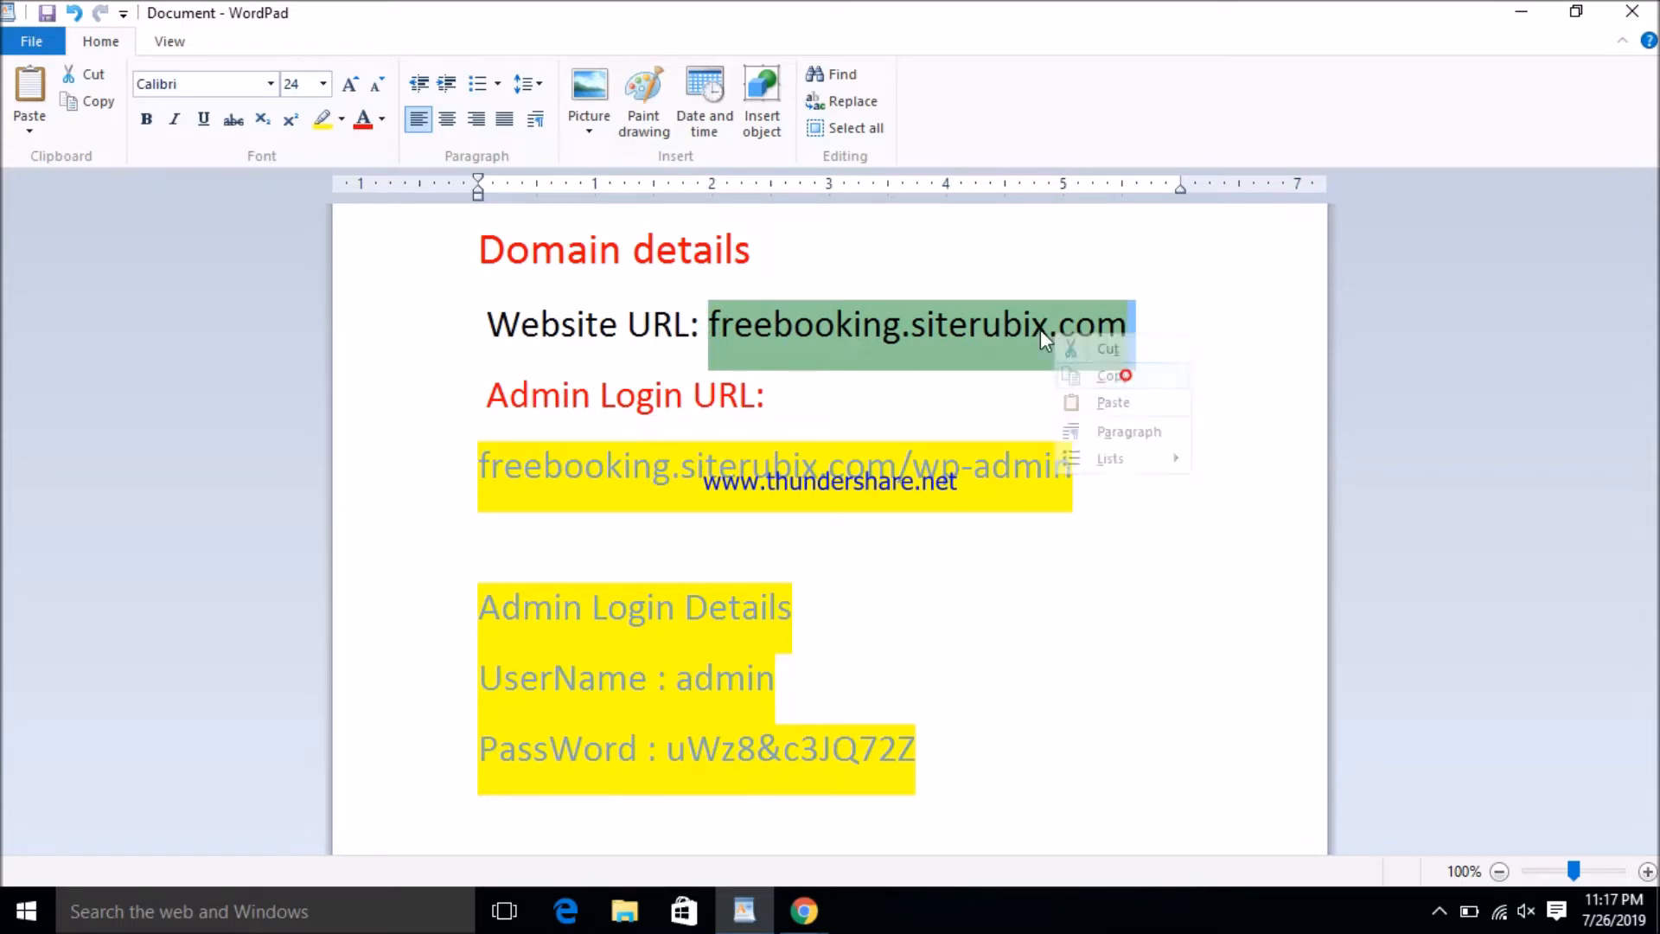
- Switch to the browser, open a new tab, and close the Wealthy Affiliate page
{"action": "mouse_move", "coordinate": [823, 899]}
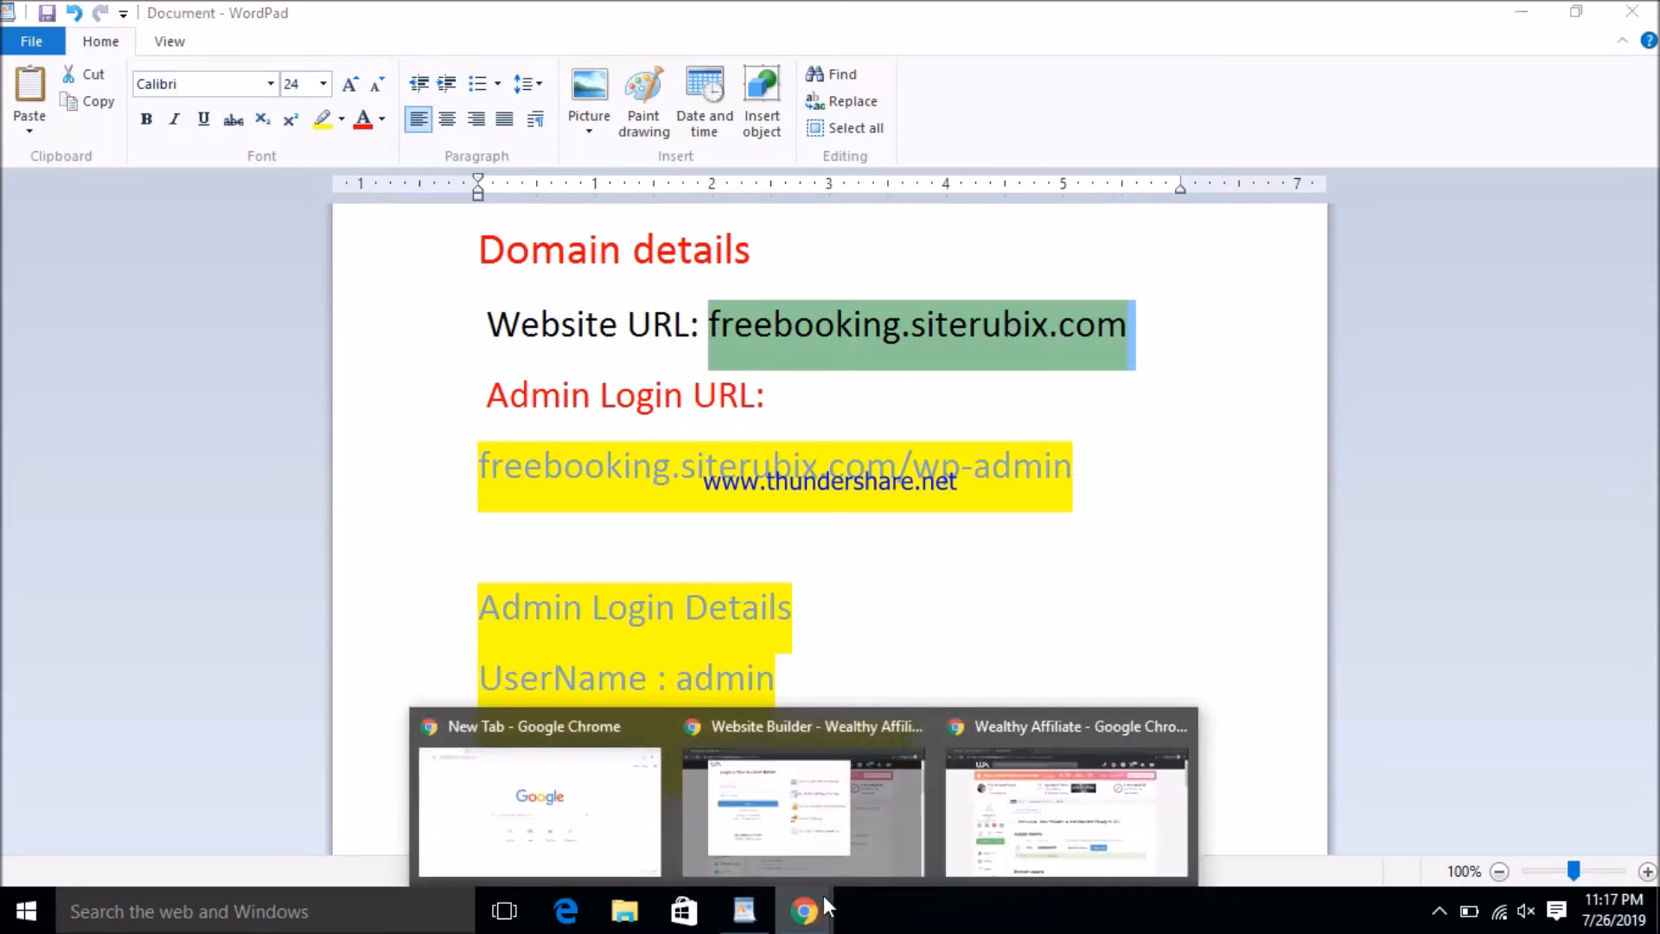
{"action": "left_click", "coordinate": [990, 851]}
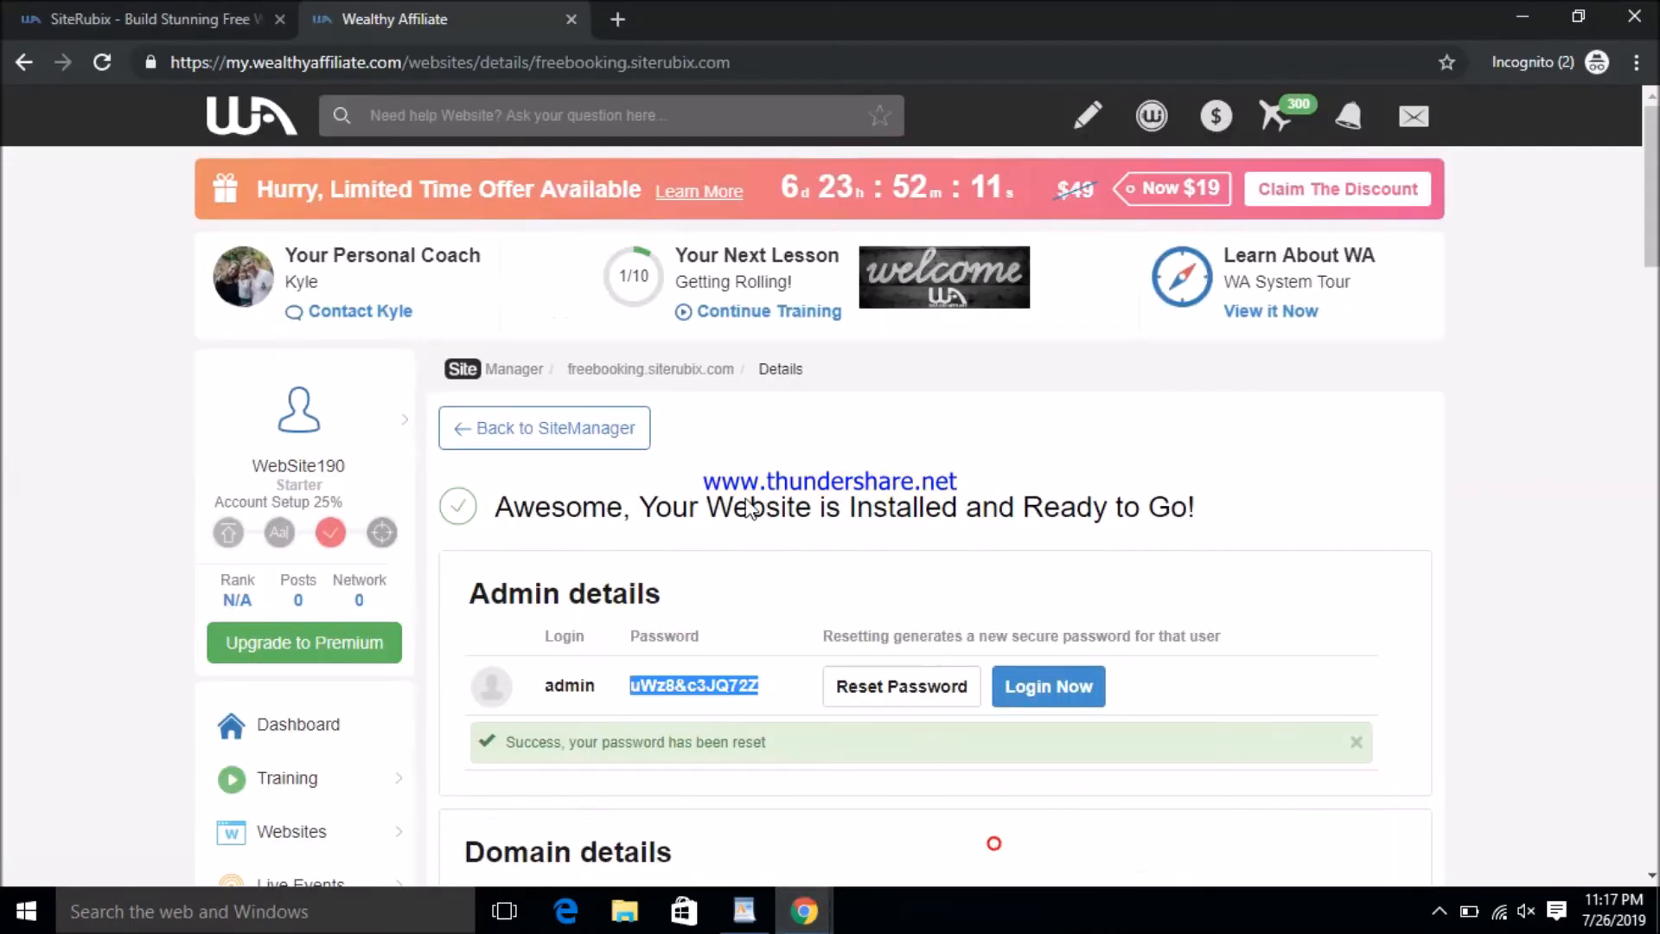
{"action": "left_click", "coordinate": [614, 19]}
{"action": "left_click", "coordinate": [557, 16]}
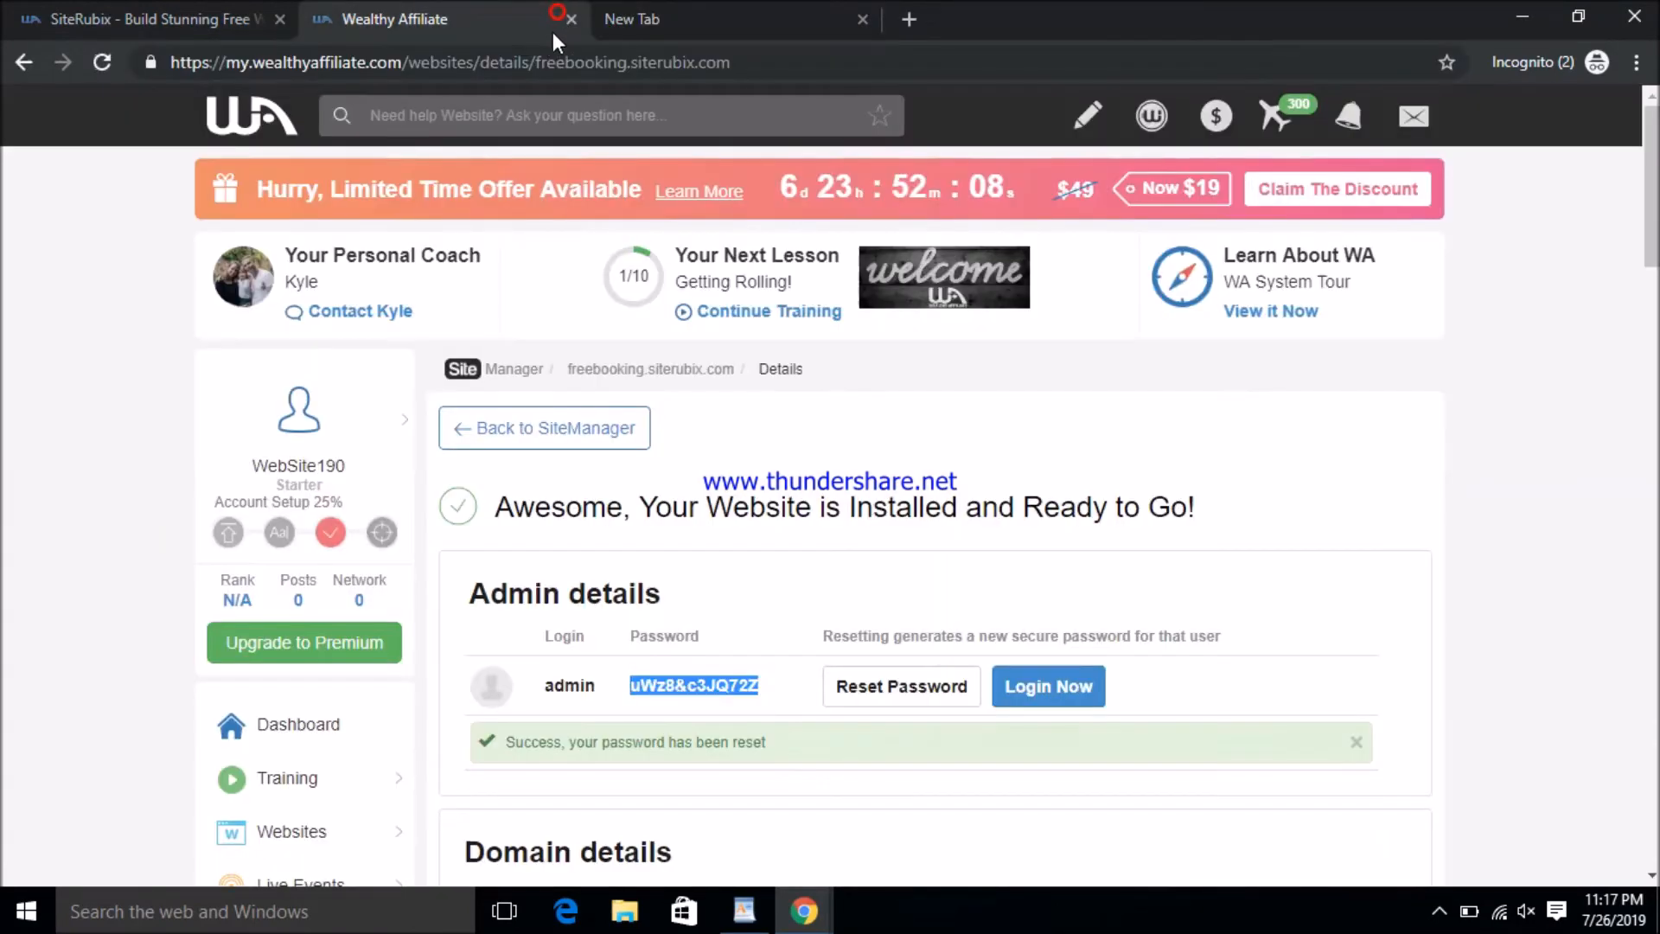
{"action": "left_click", "coordinate": [570, 19]}
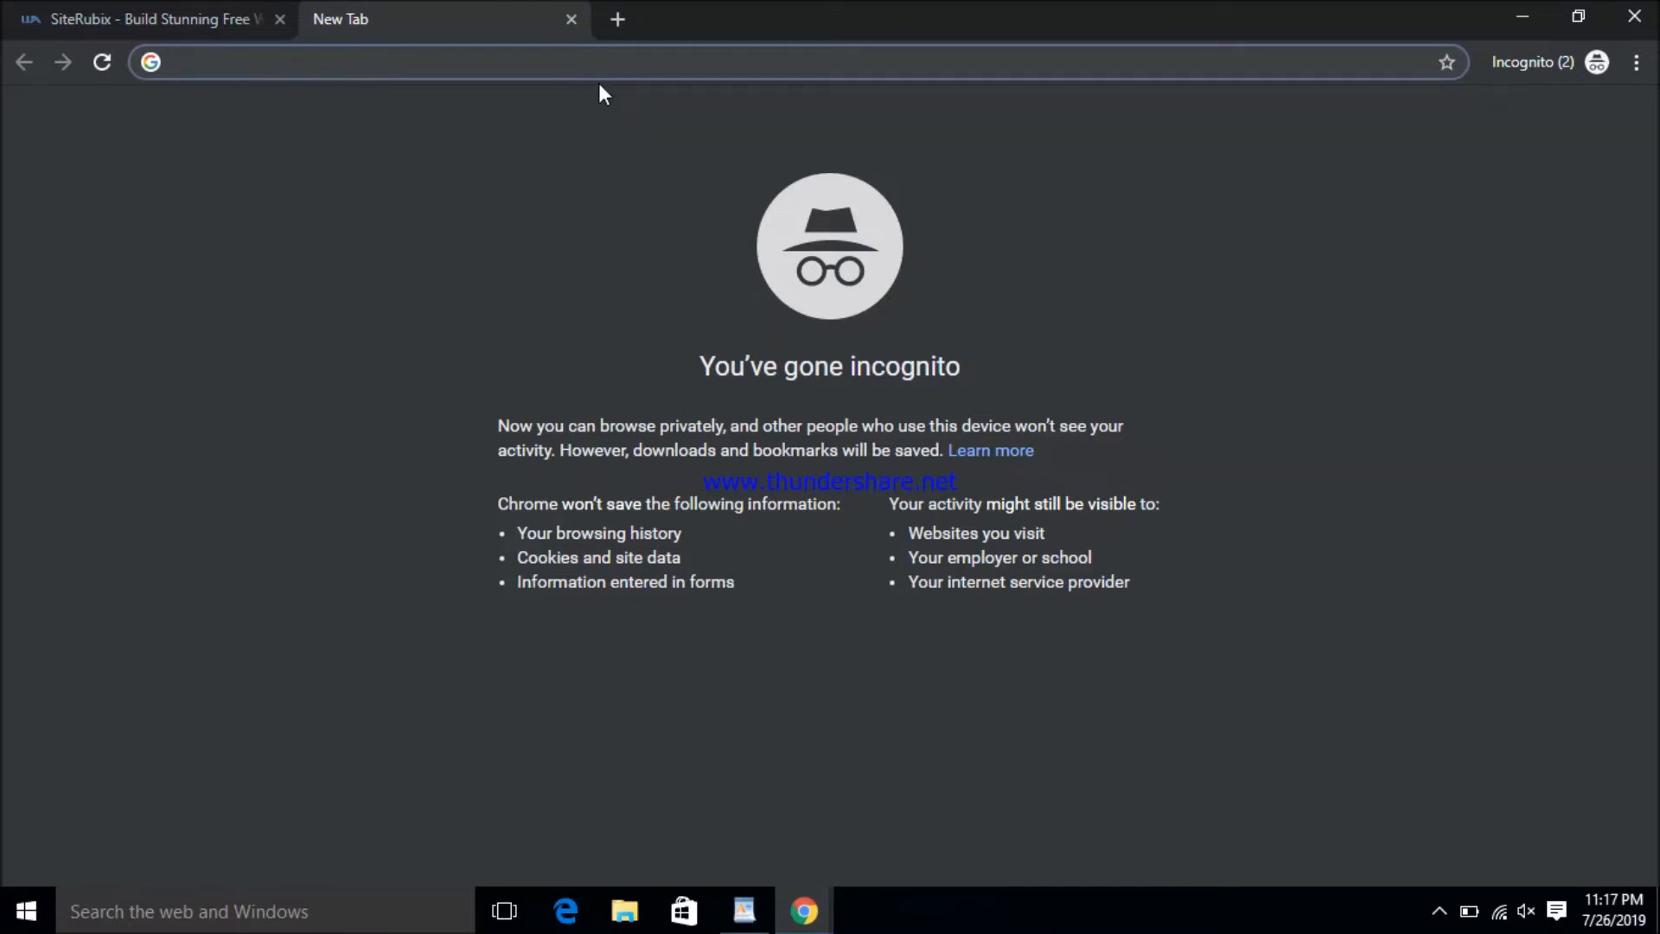
{"action": "left_click", "coordinate": [585, 304]}
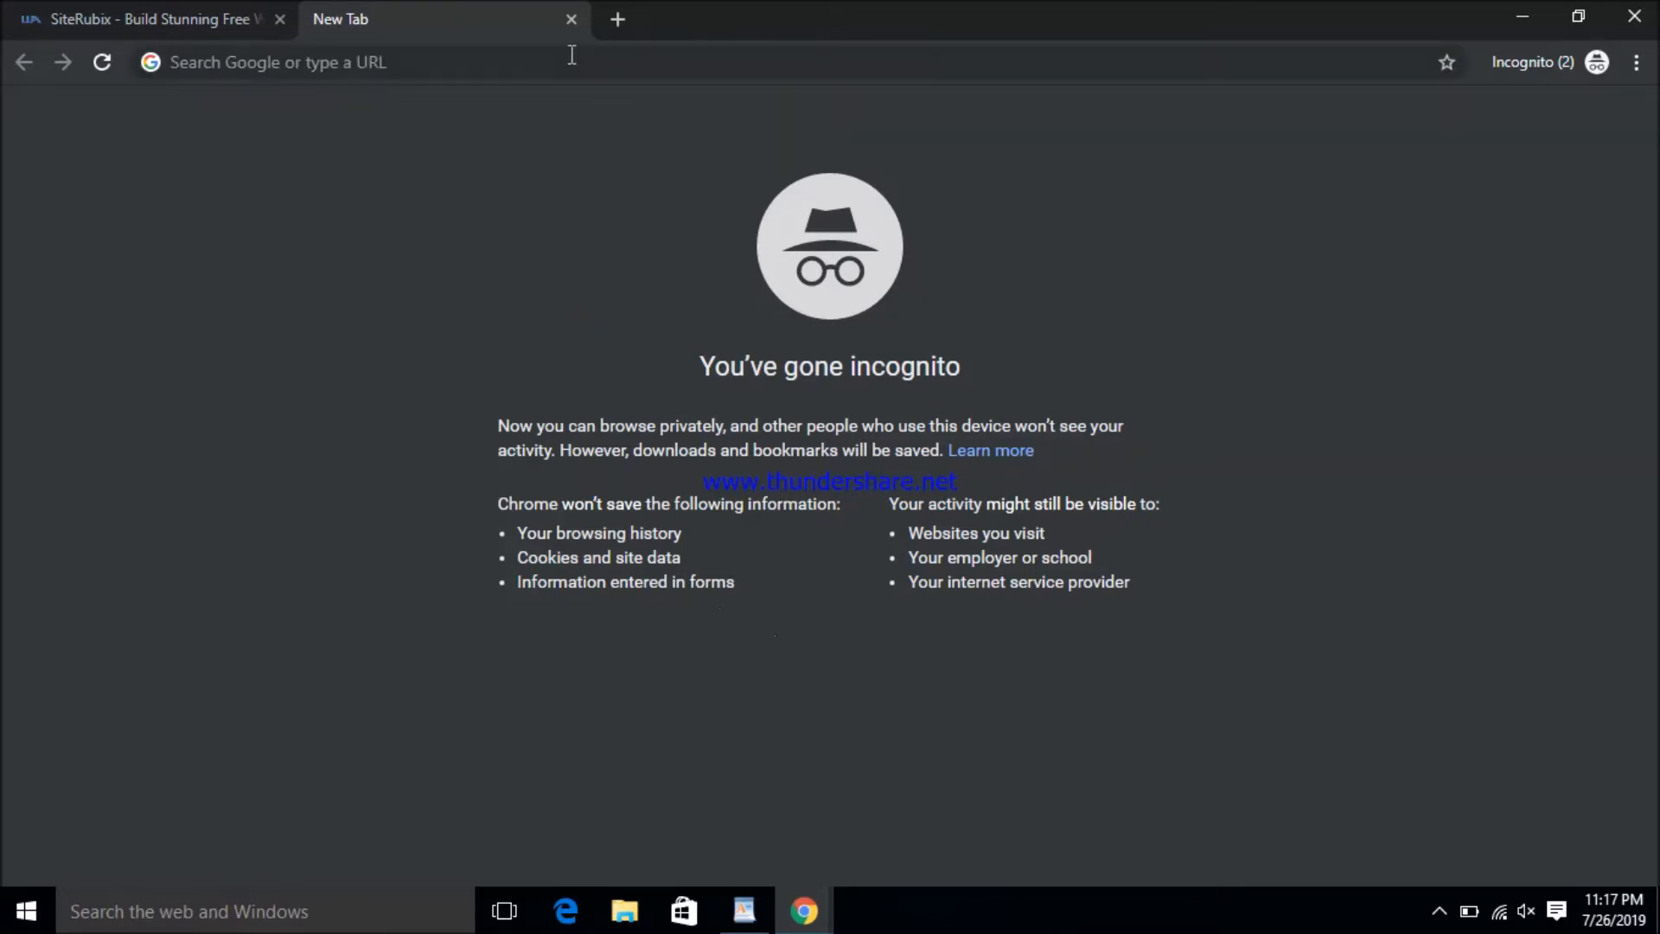
- Paste freebooking.siterubix.com into the address bar and load the site
{"action": "left_click", "coordinate": [474, 70]}
{"action": "right_click", "coordinate": [468, 71]}
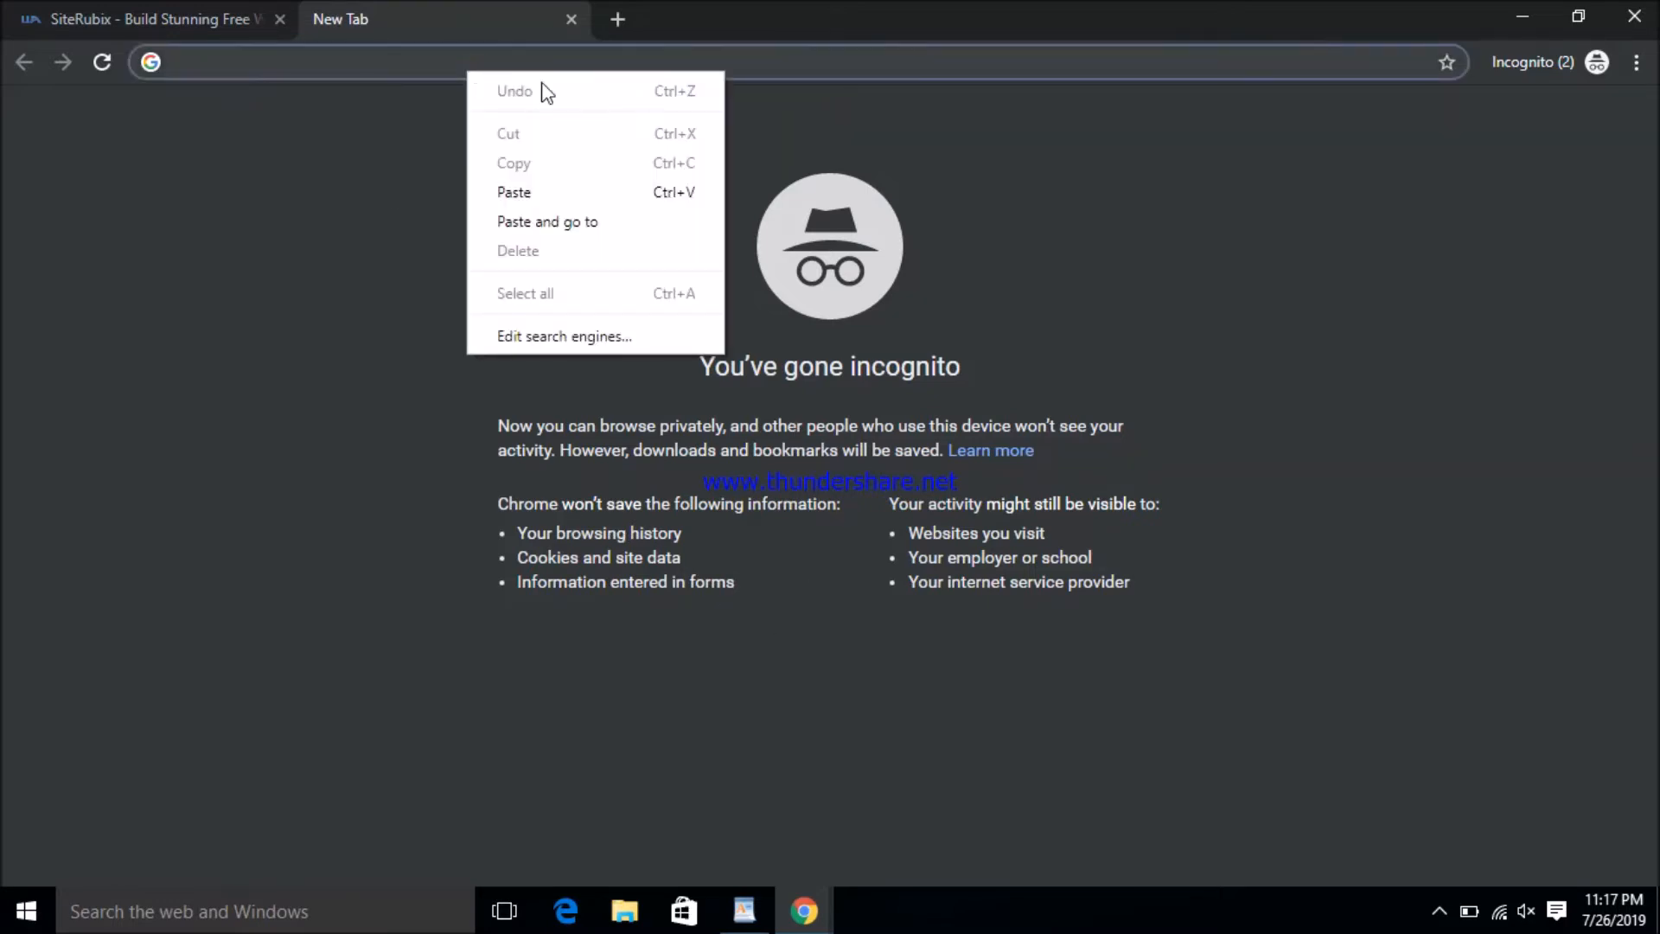
{"action": "left_click", "coordinate": [597, 194]}
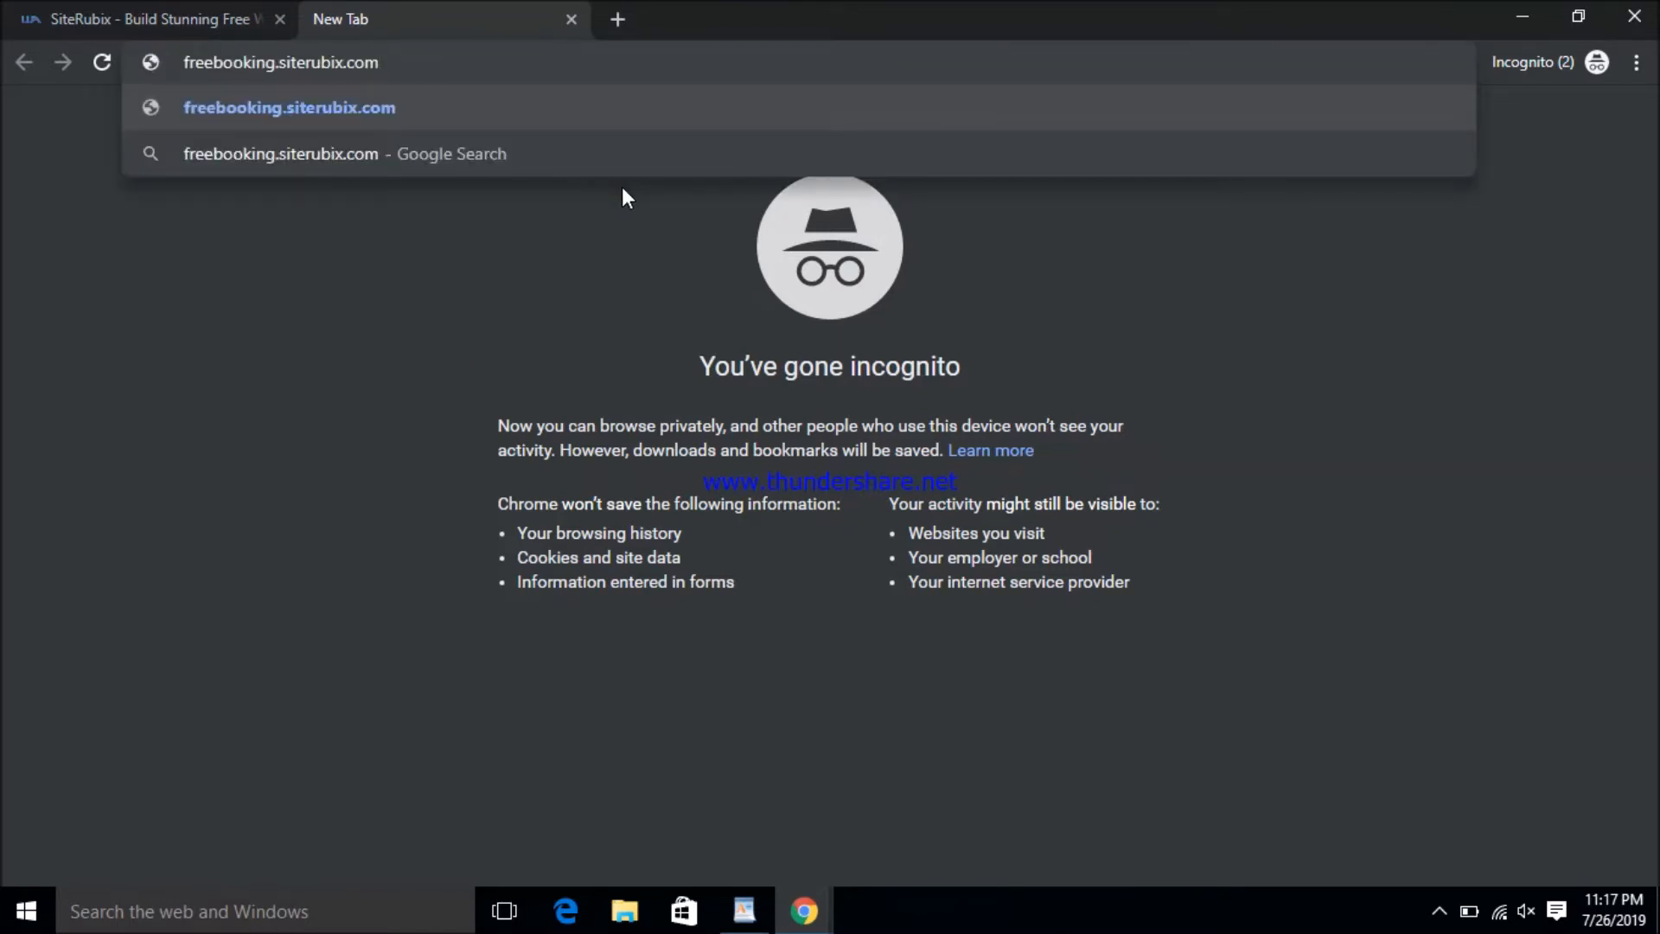
{"action": "key", "text": "Return"}
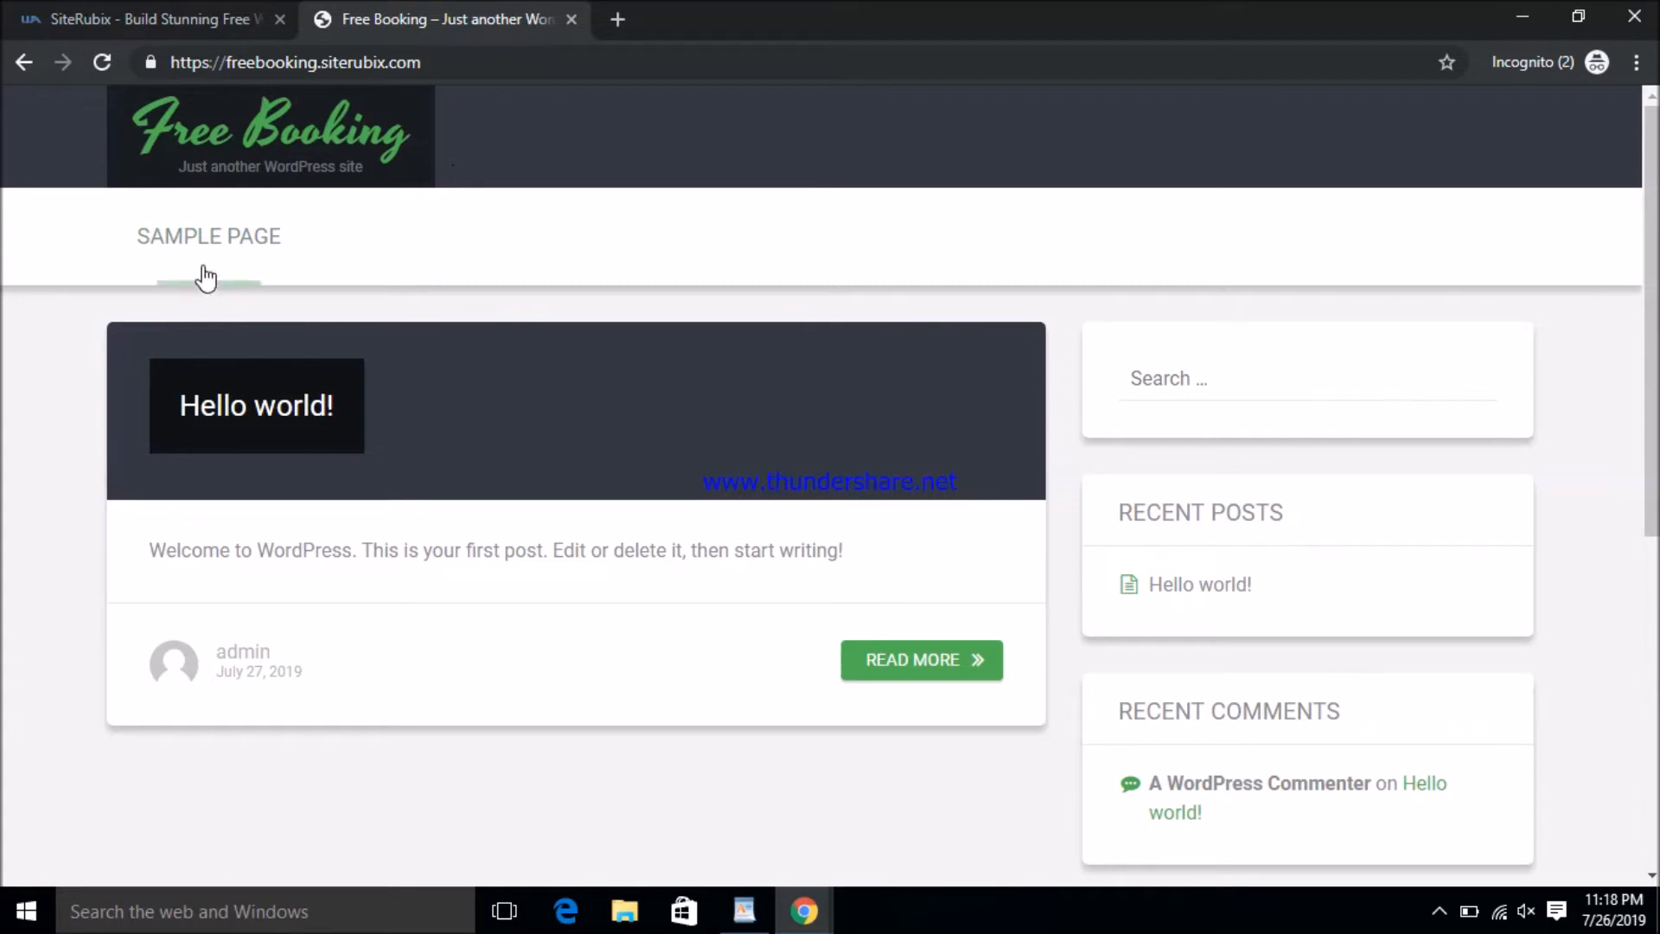
- Scroll through the Hello world! post, sidebar widgets and footer, then back up
{"action": "scroll", "coordinate": [1584, 514], "scroll_direction": "down", "scroll_amount": 5}
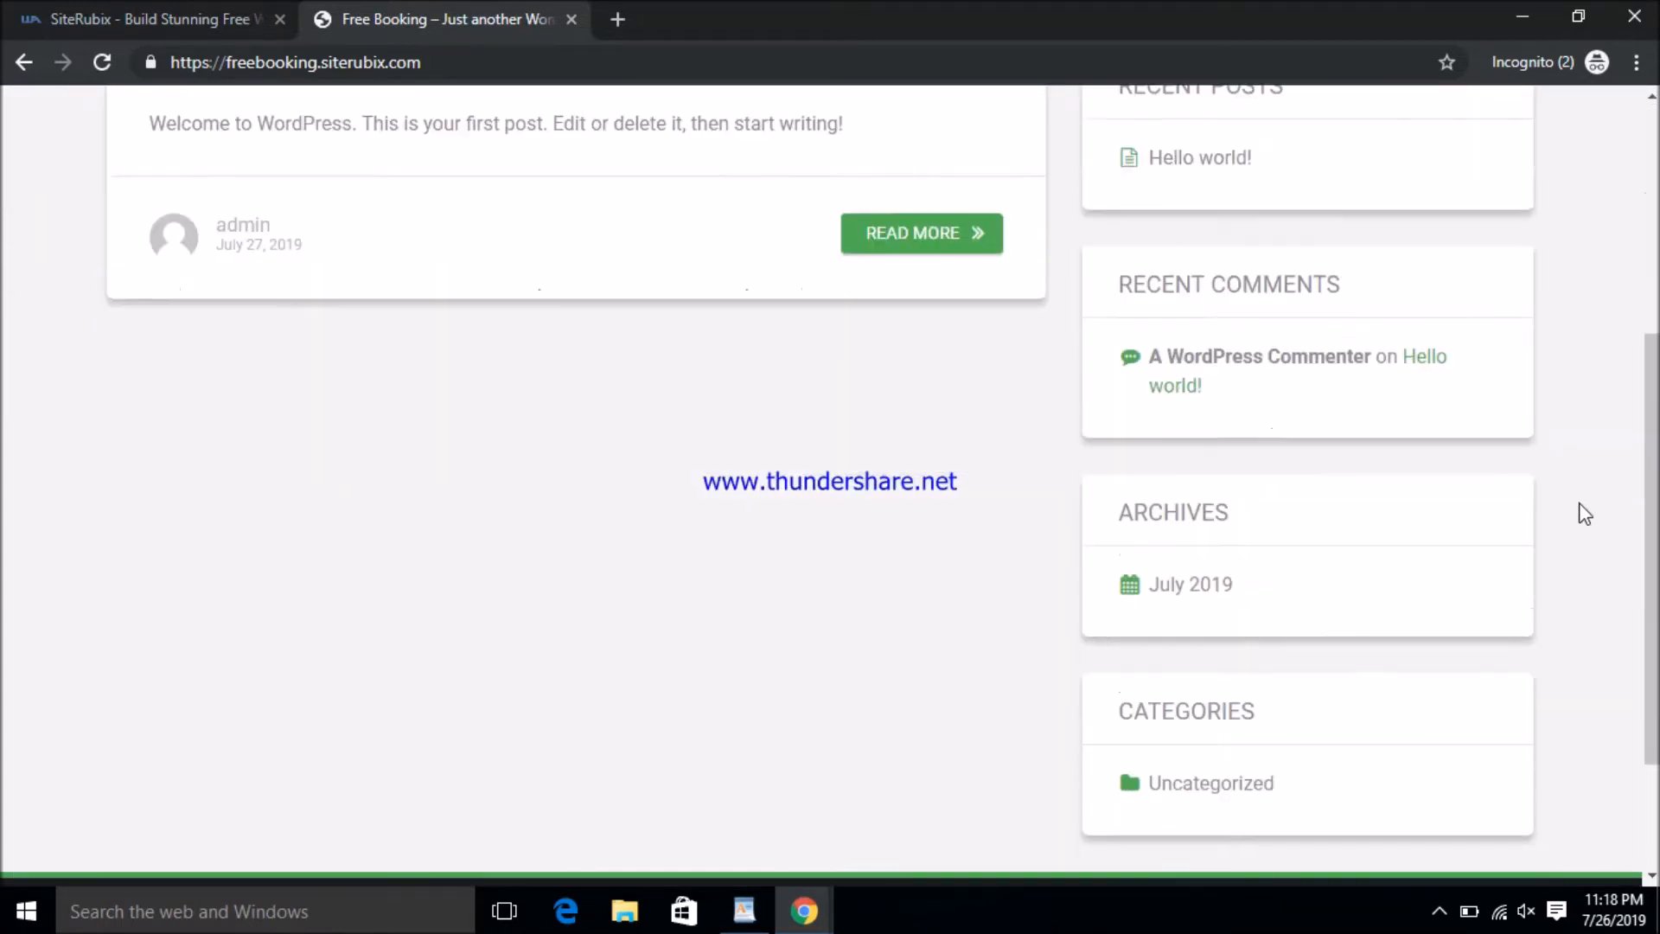
{"action": "scroll", "coordinate": [1585, 514], "scroll_direction": "down", "scroll_amount": 3}
{"action": "scroll", "coordinate": [1075, 767], "scroll_direction": "up", "scroll_amount": 8}
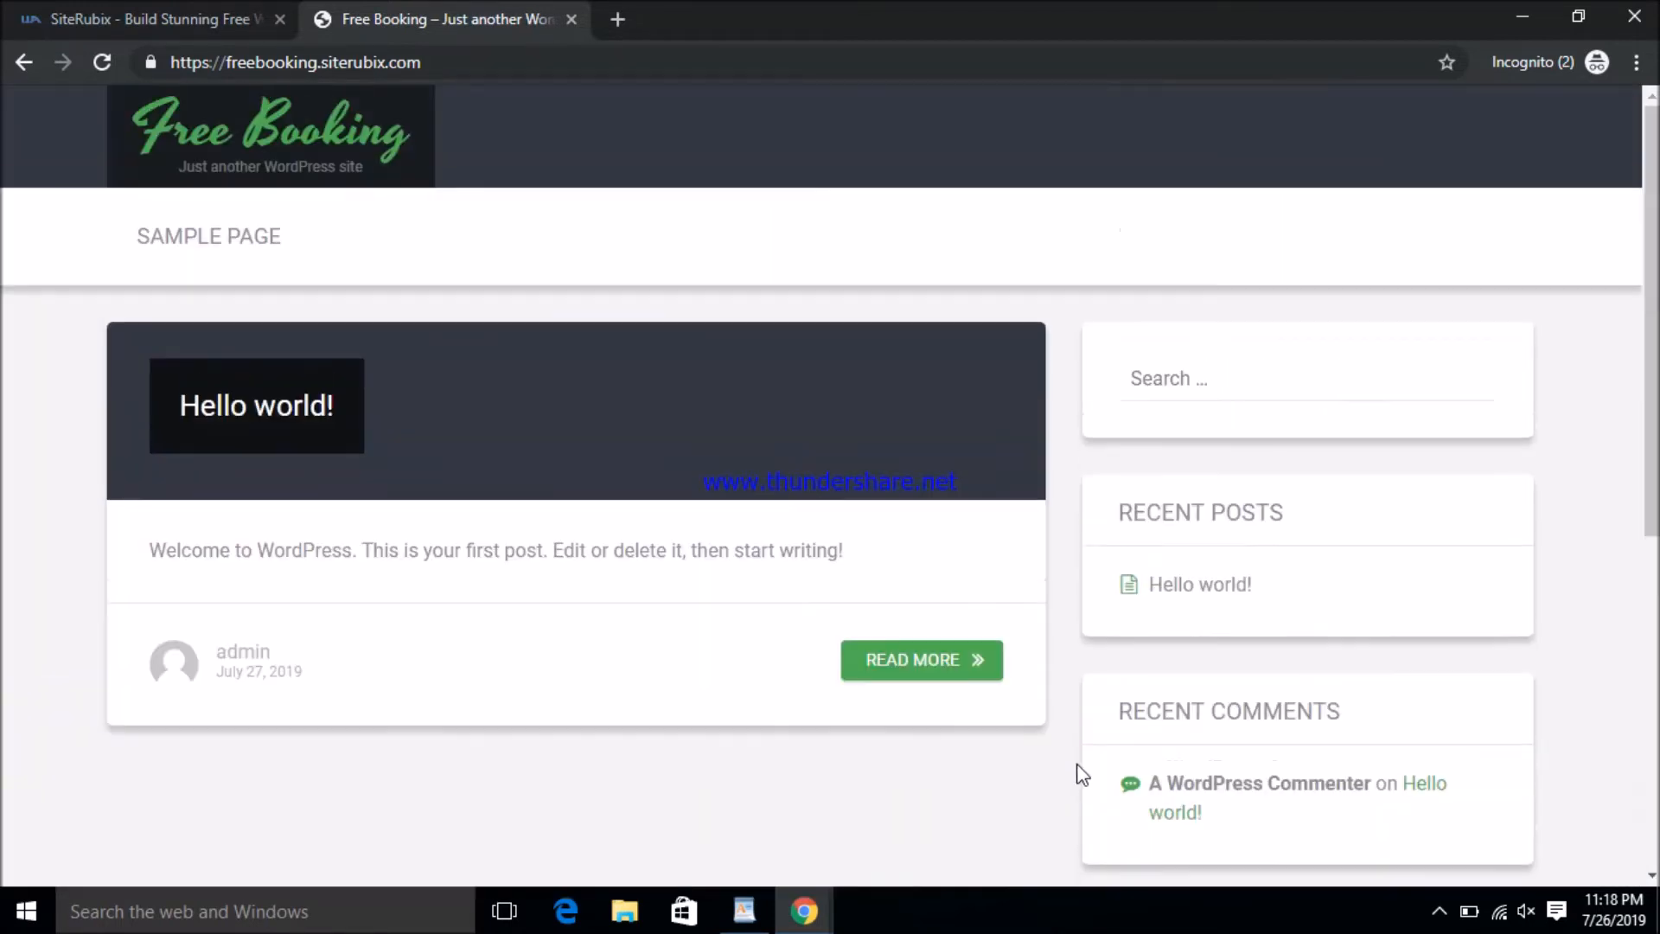
{"action": "scroll", "coordinate": [1064, 564], "scroll_direction": "down", "scroll_amount": 7}
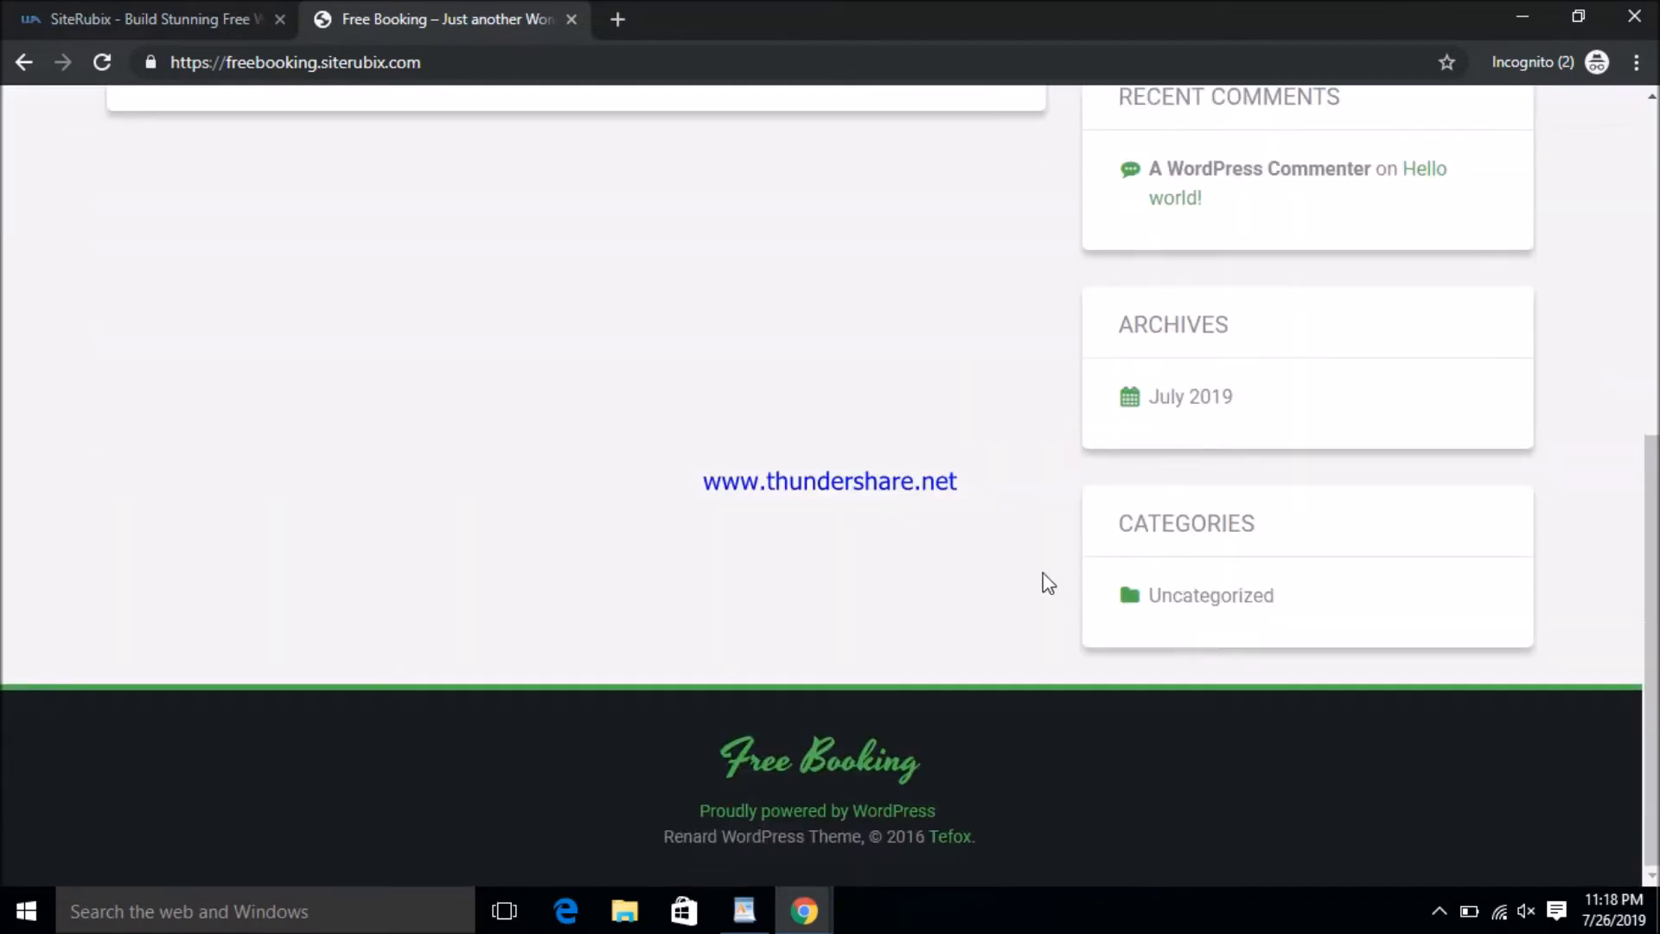
{"action": "scroll", "coordinate": [1422, 795], "scroll_direction": "up", "scroll_amount": 8}
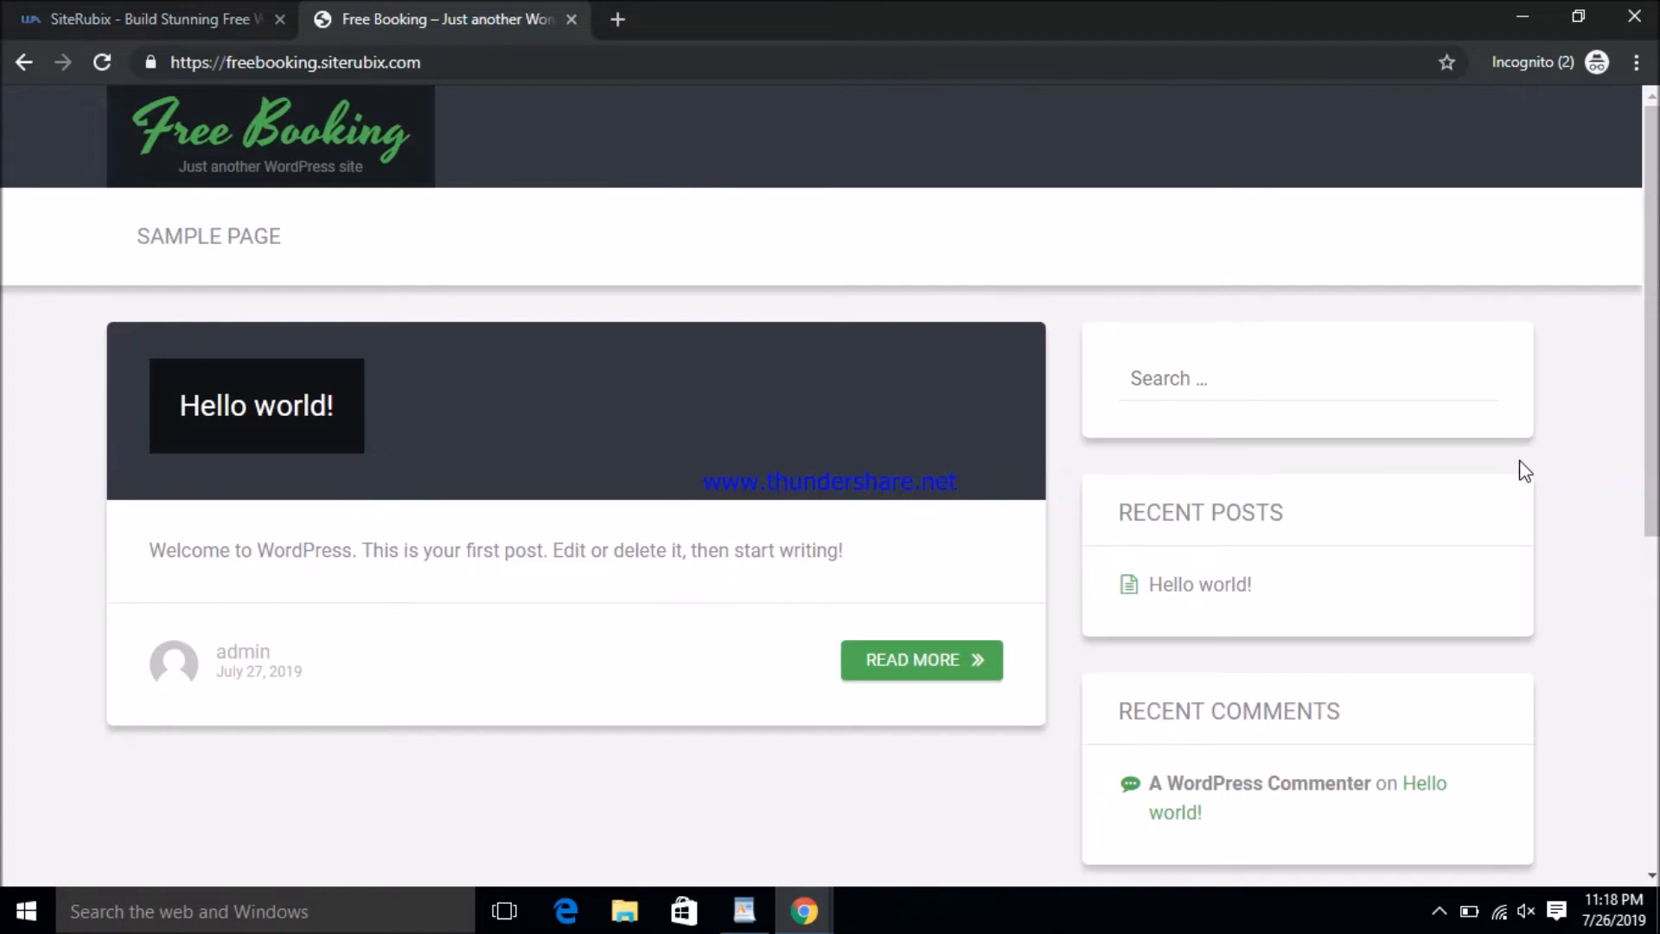
- Copy freebooking.siterubix.com/wp-admin from the WordPad notes and return to the Free Booking Chrome window
{"action": "left_click", "coordinate": [757, 909]}
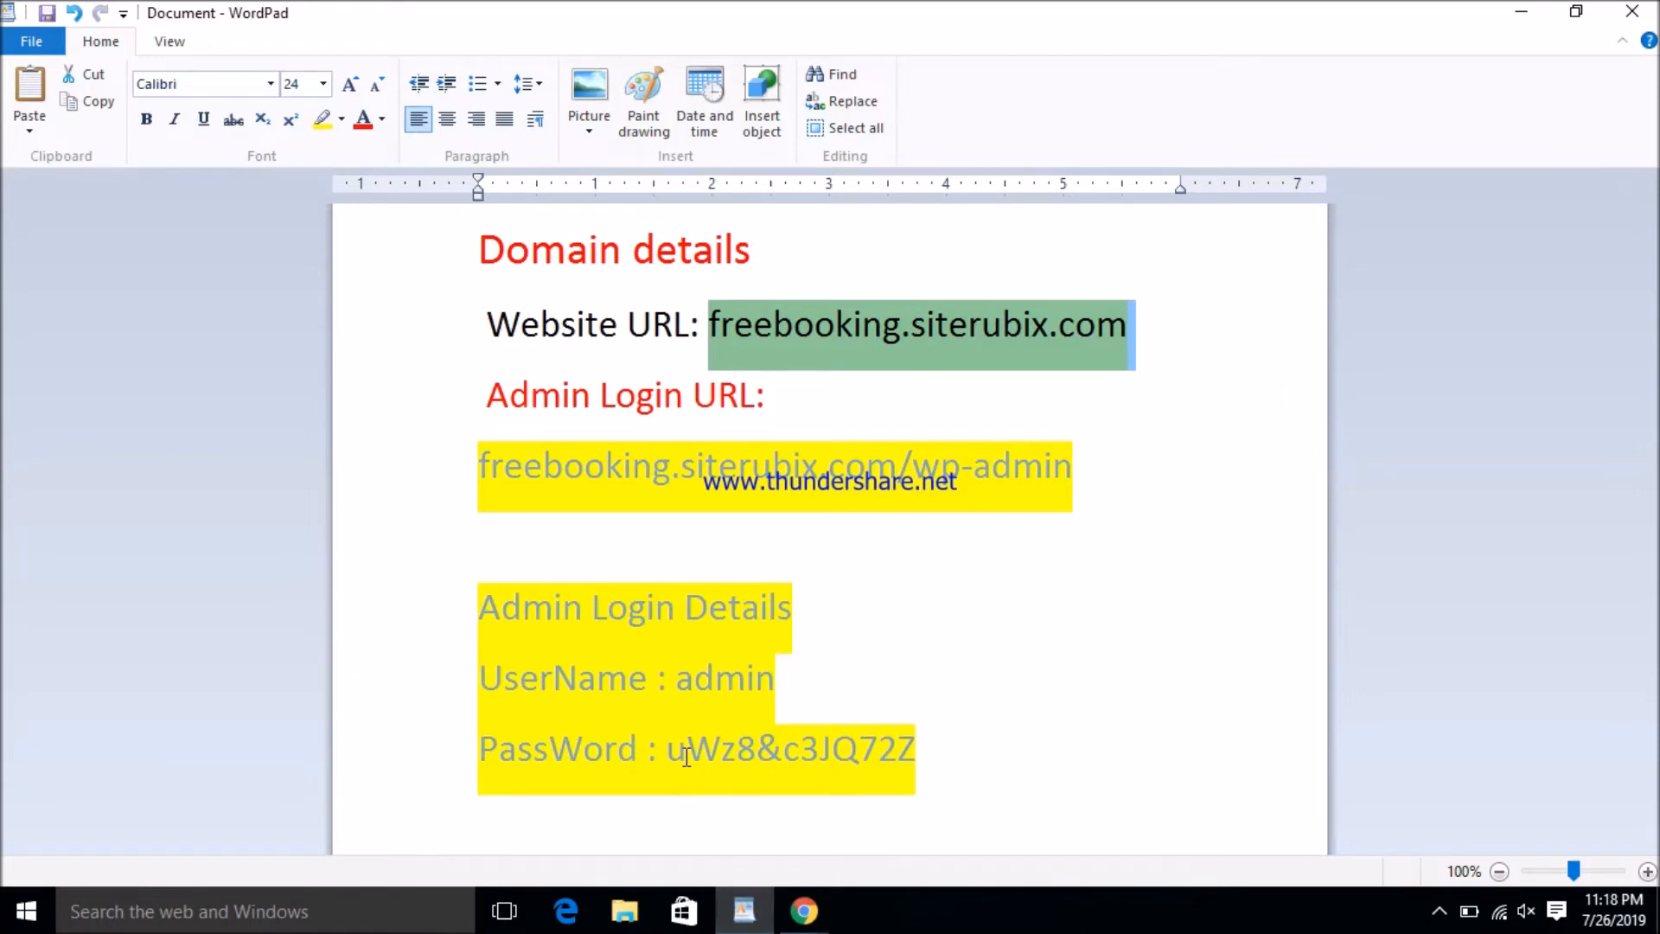
{"action": "left_click", "coordinate": [1074, 471]}
{"action": "left_click_drag", "start_coordinate": [1074, 471], "coordinate": [525, 464]}
{"action": "right_click", "coordinate": [612, 471]}
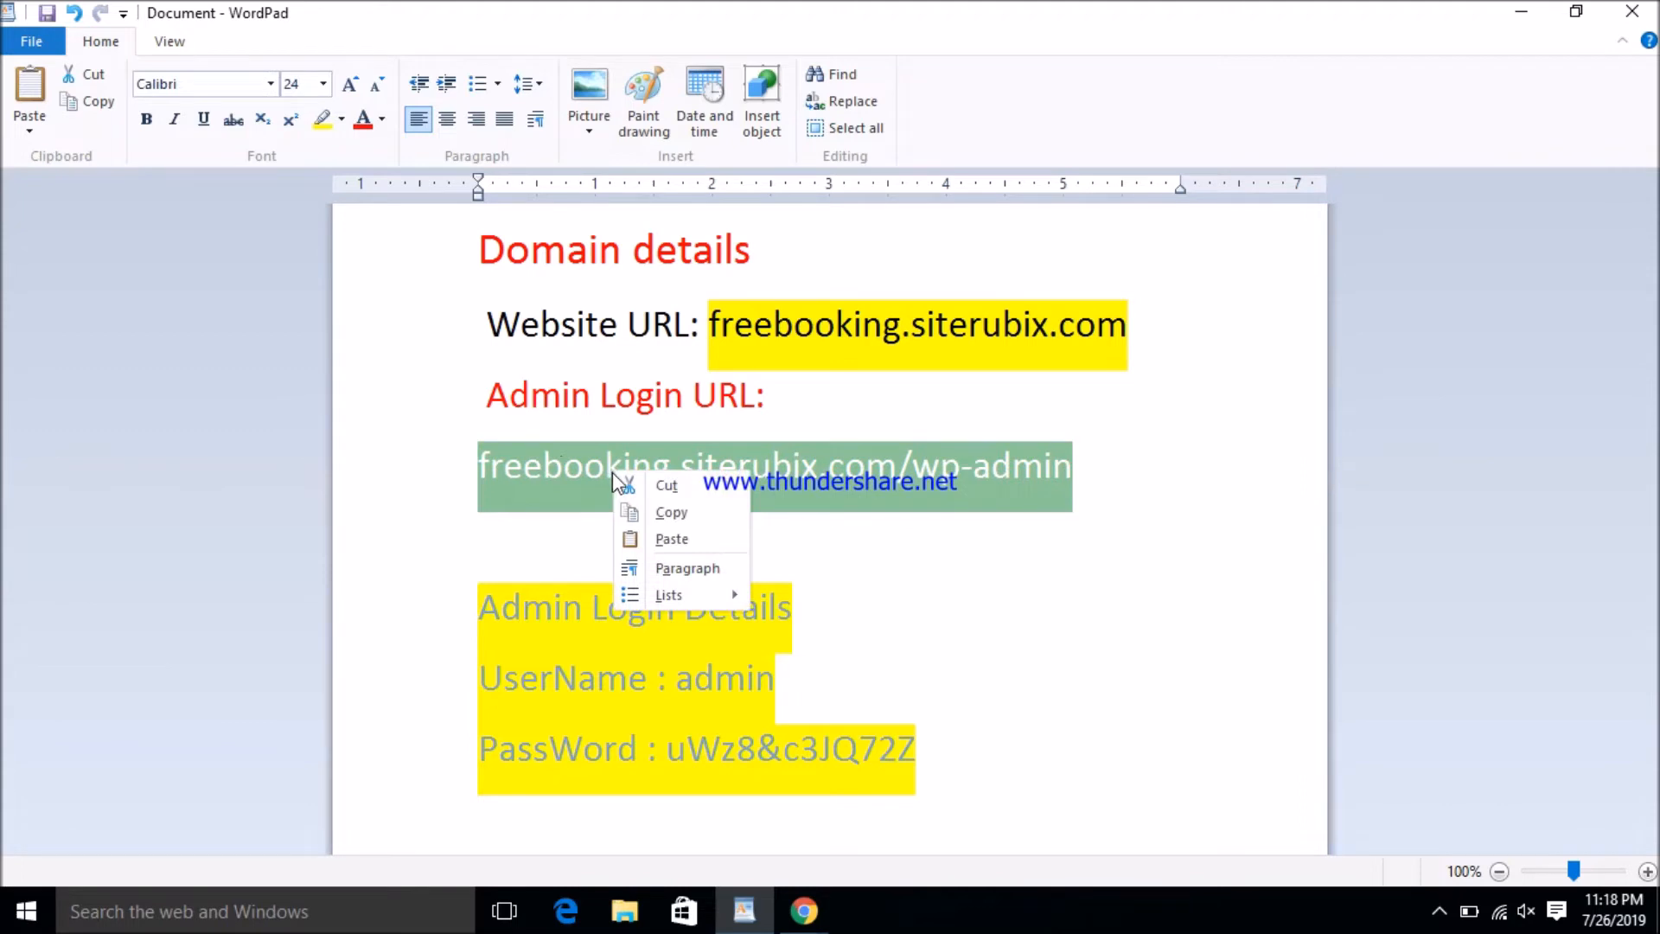
{"action": "left_click", "coordinate": [683, 511]}
{"action": "left_click", "coordinate": [825, 915]}
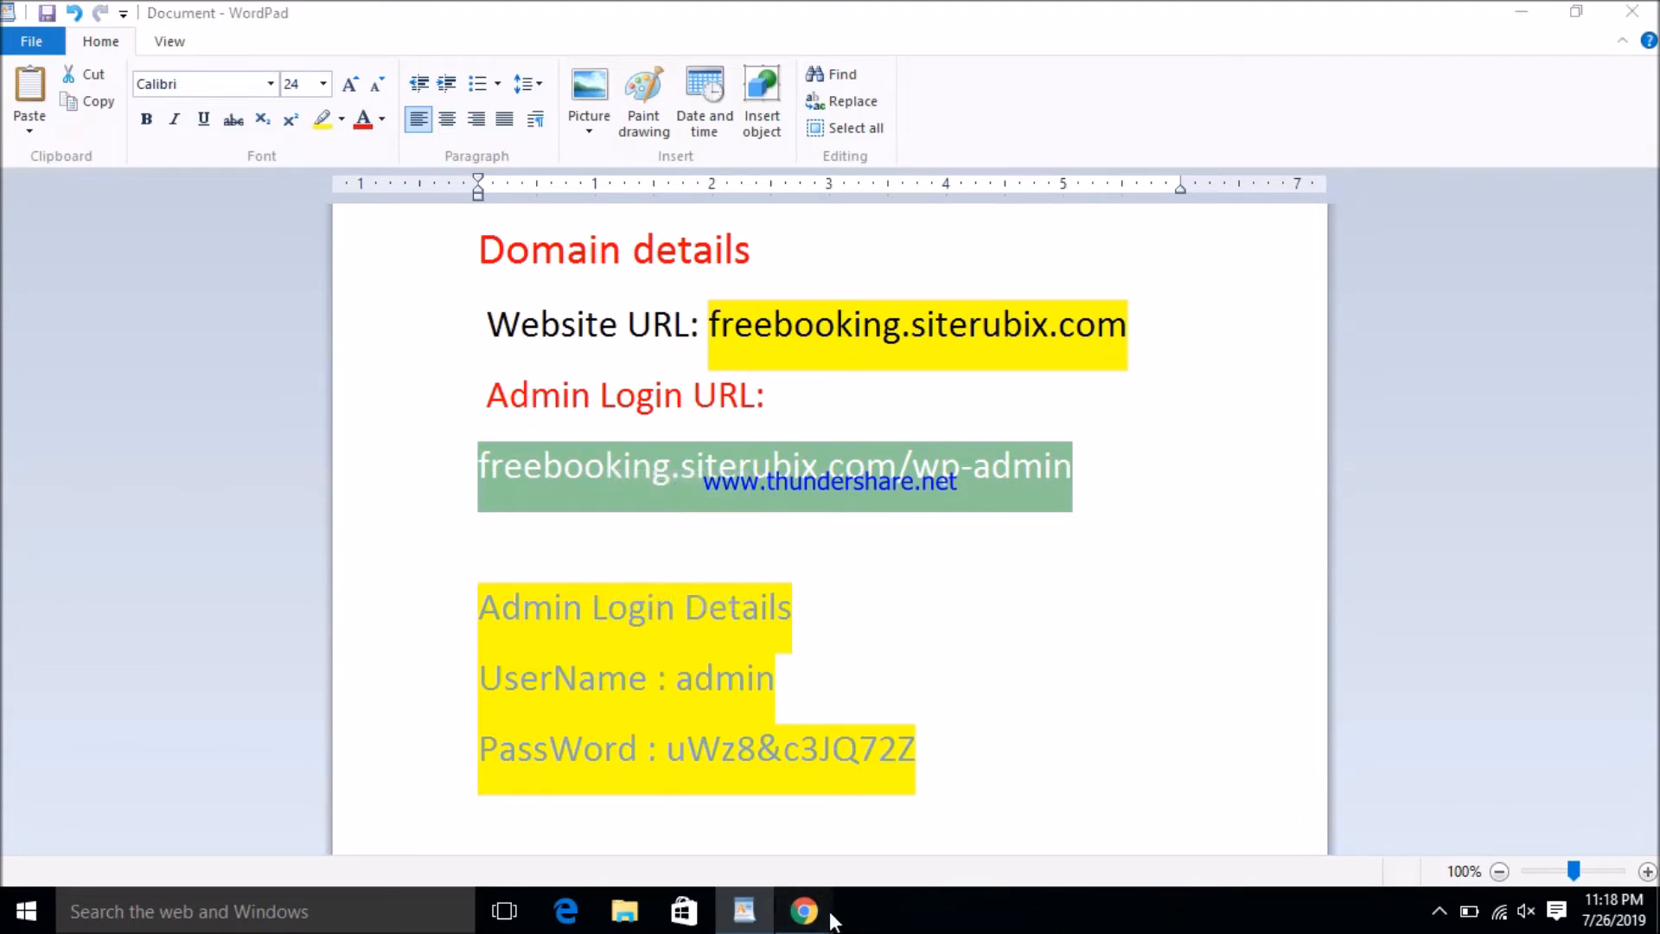
{"action": "left_click", "coordinate": [1029, 822]}
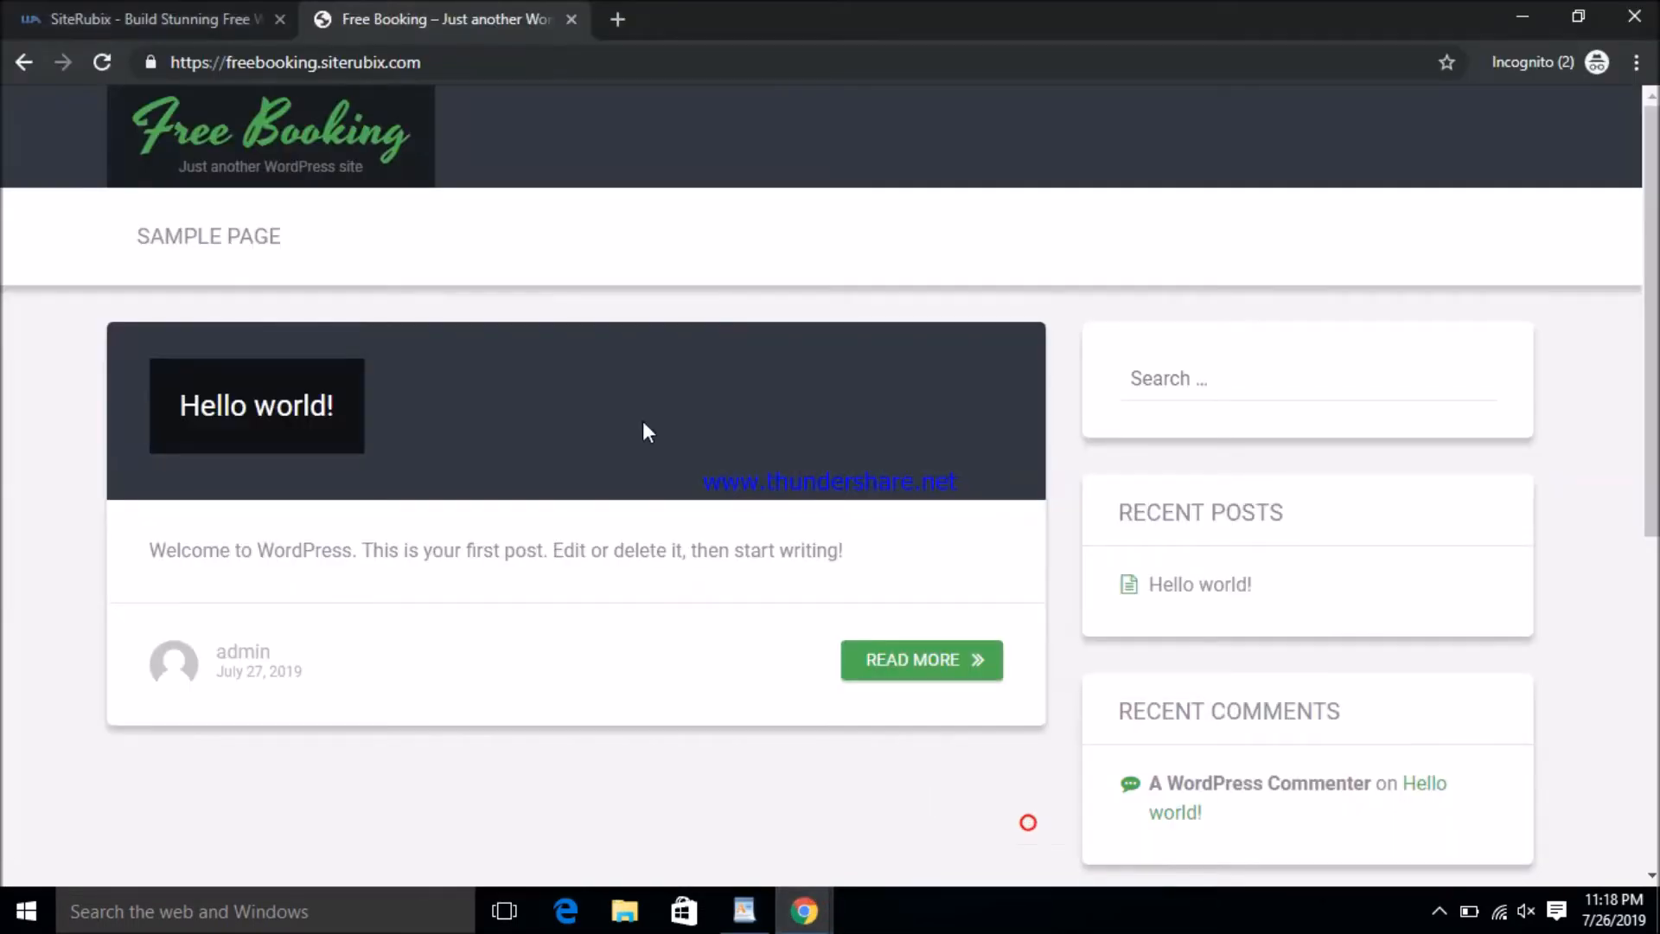
- Open the pasted wp-admin URL in a new tab to reach the WordPress login page
{"action": "left_click", "coordinate": [612, 16]}
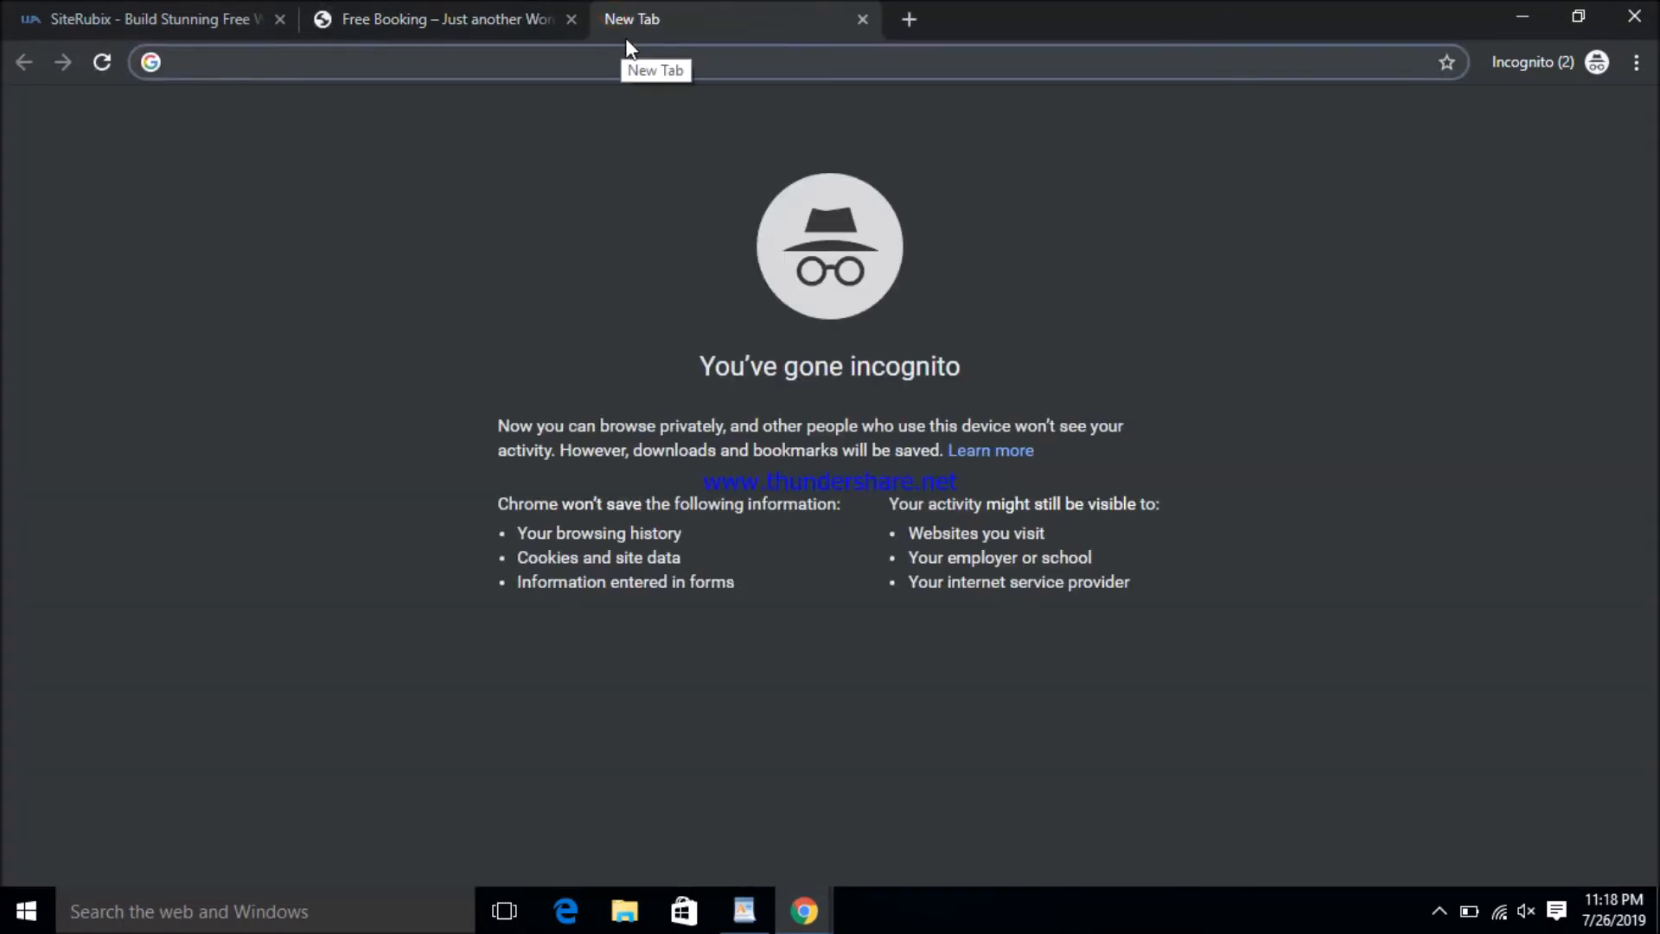
{"action": "right_click", "coordinate": [624, 36]}
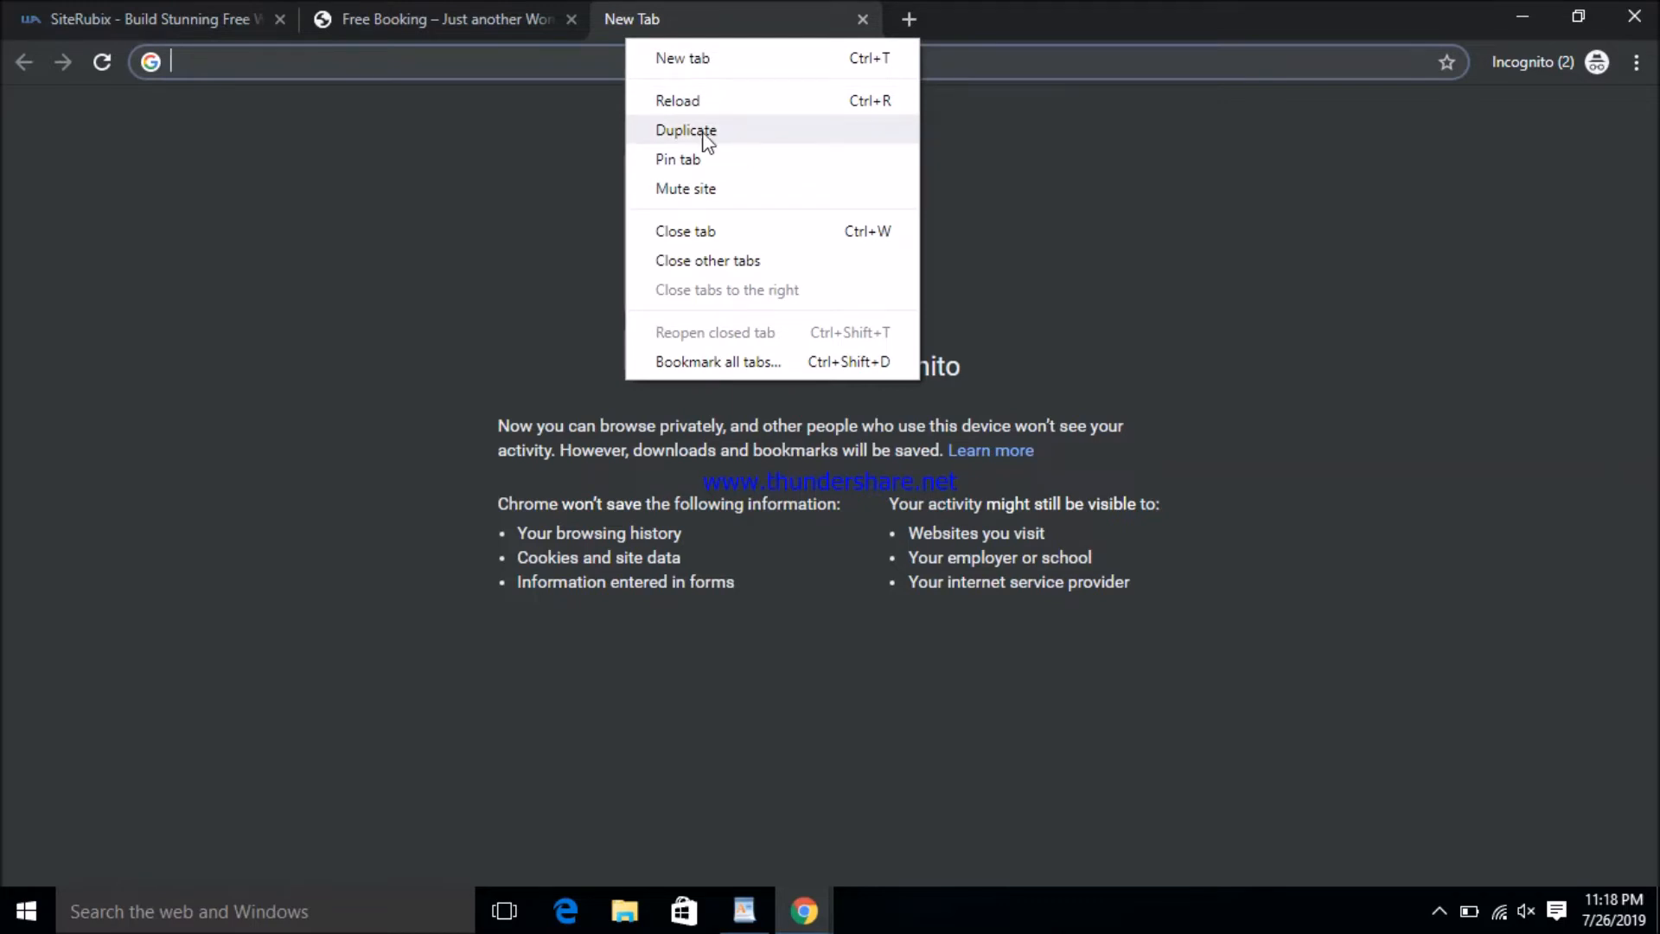
{"action": "left_click", "coordinate": [517, 54]}
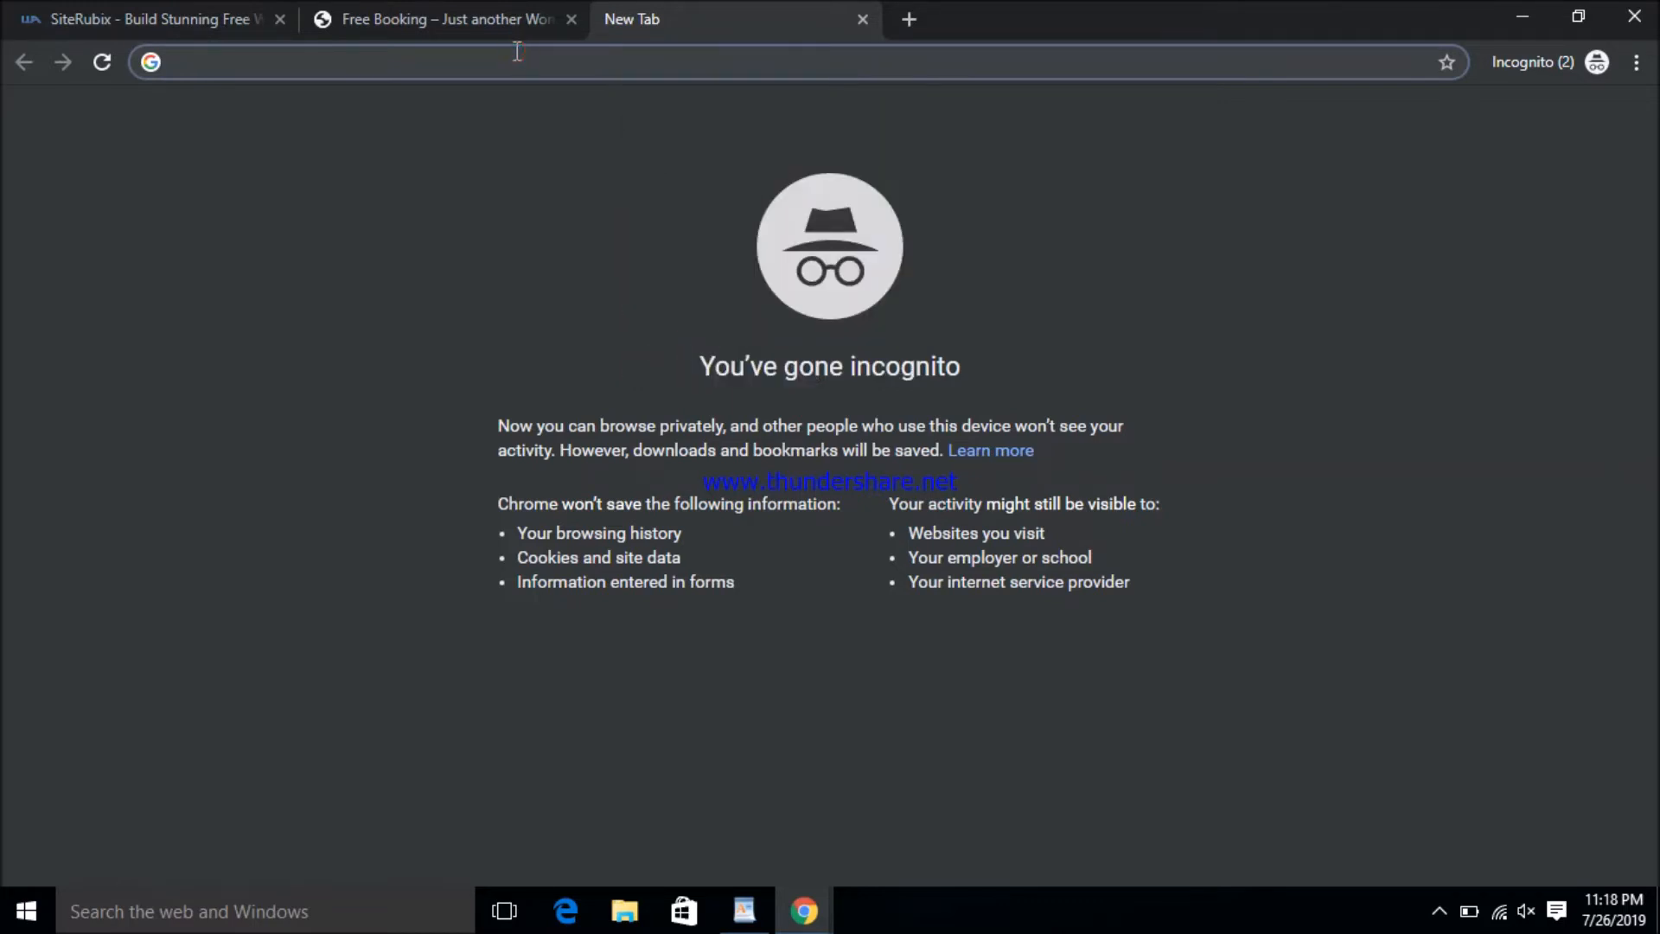
{"action": "key", "text": "ctrl+v"}
{"action": "key", "text": "Return"}
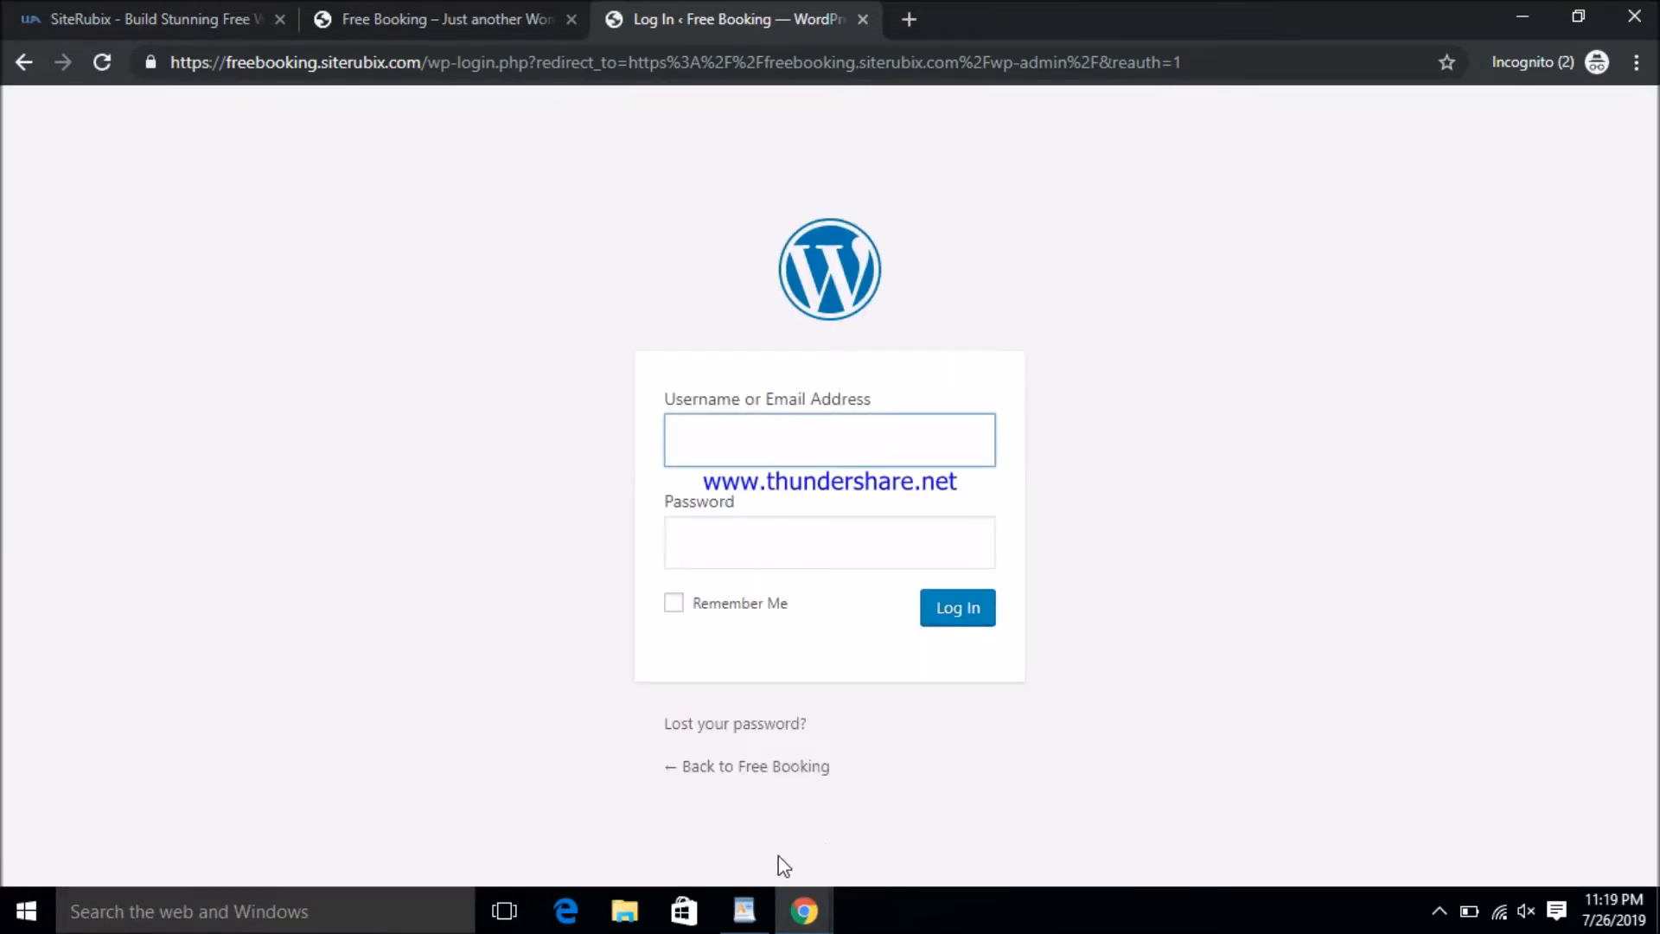
- Copy the admin password from the WordPad notes and return to the login page
{"action": "left_click", "coordinate": [744, 910]}
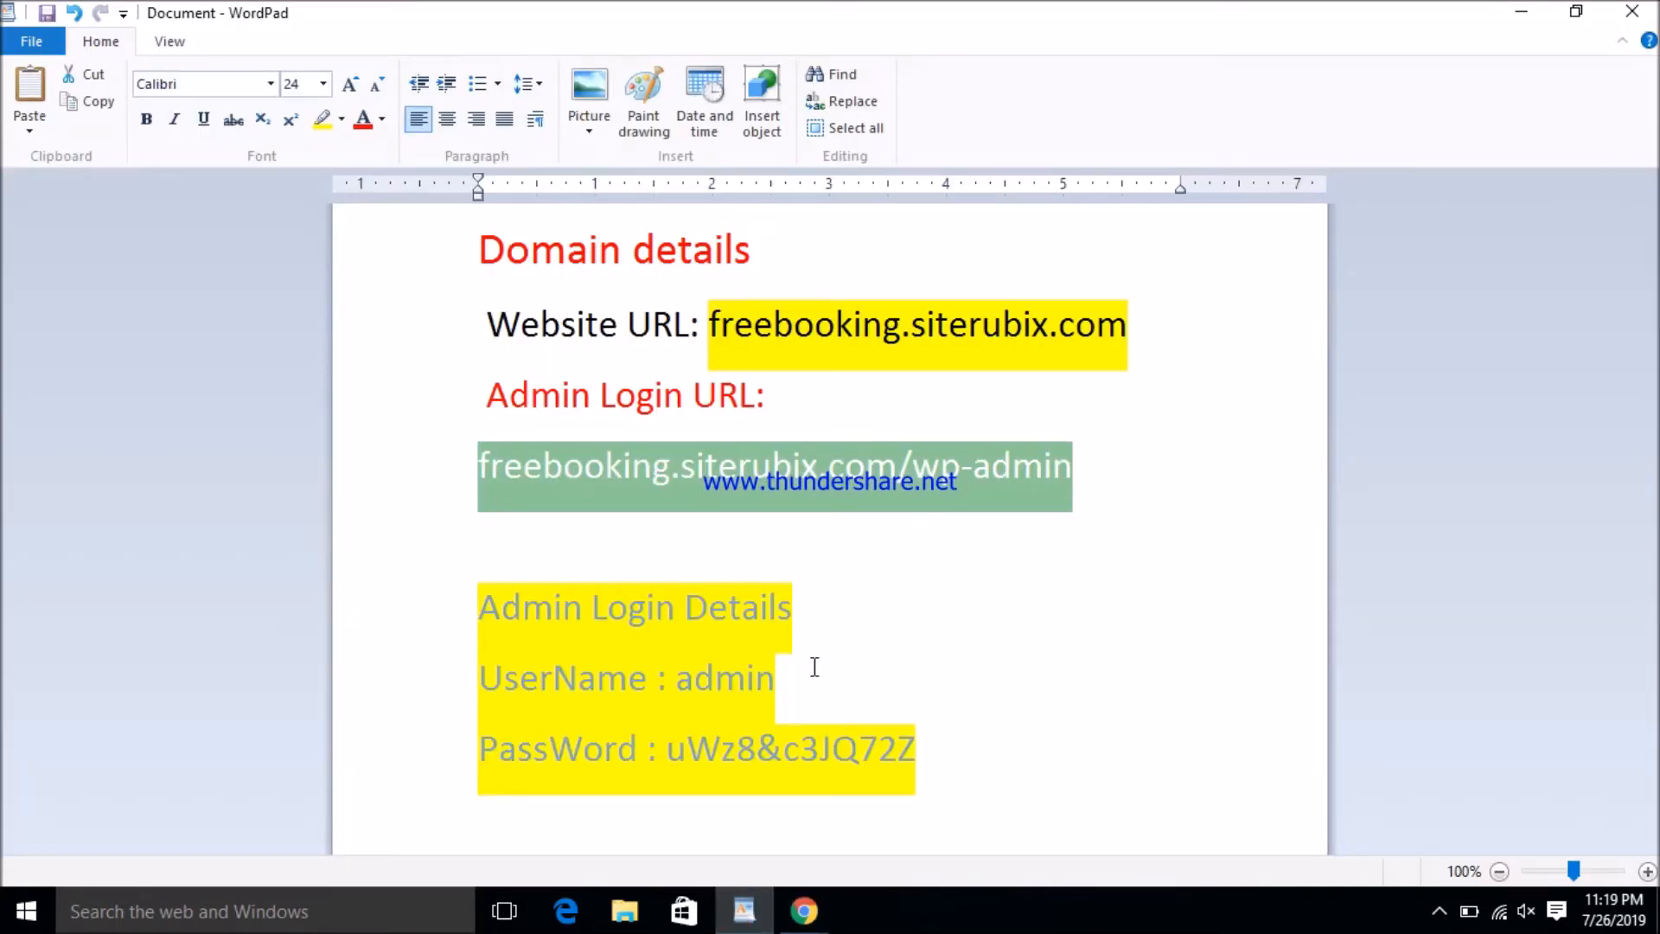
{"action": "left_click_drag", "start_coordinate": [675, 747], "coordinate": [1012, 739]}
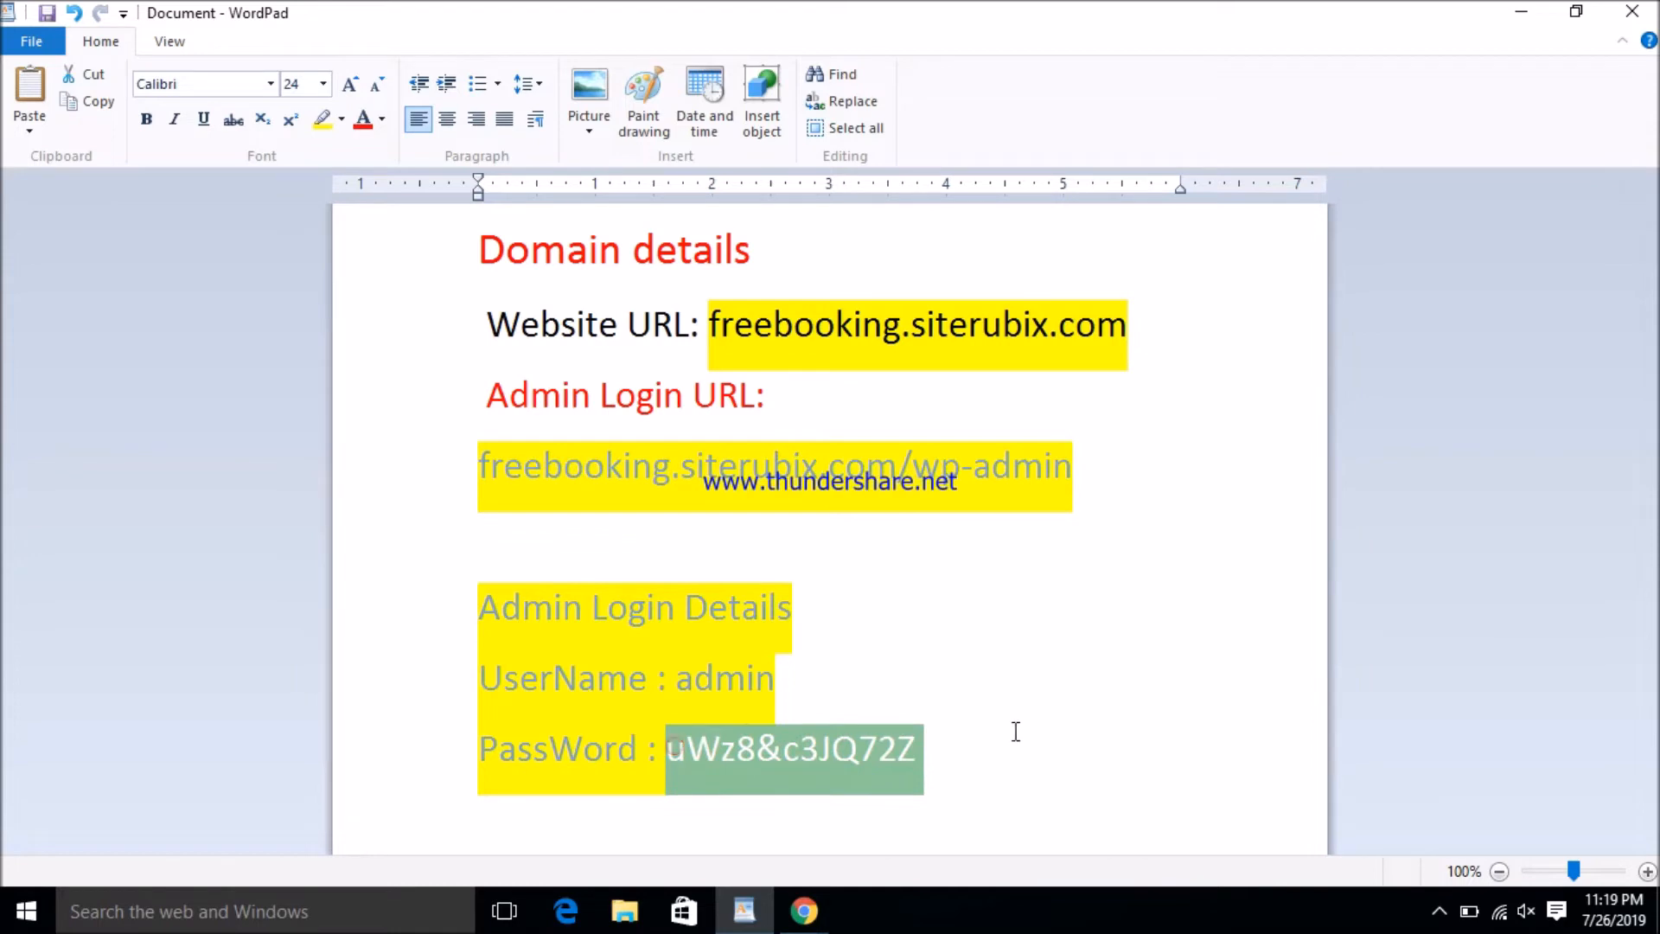
{"action": "right_click", "coordinate": [856, 727]}
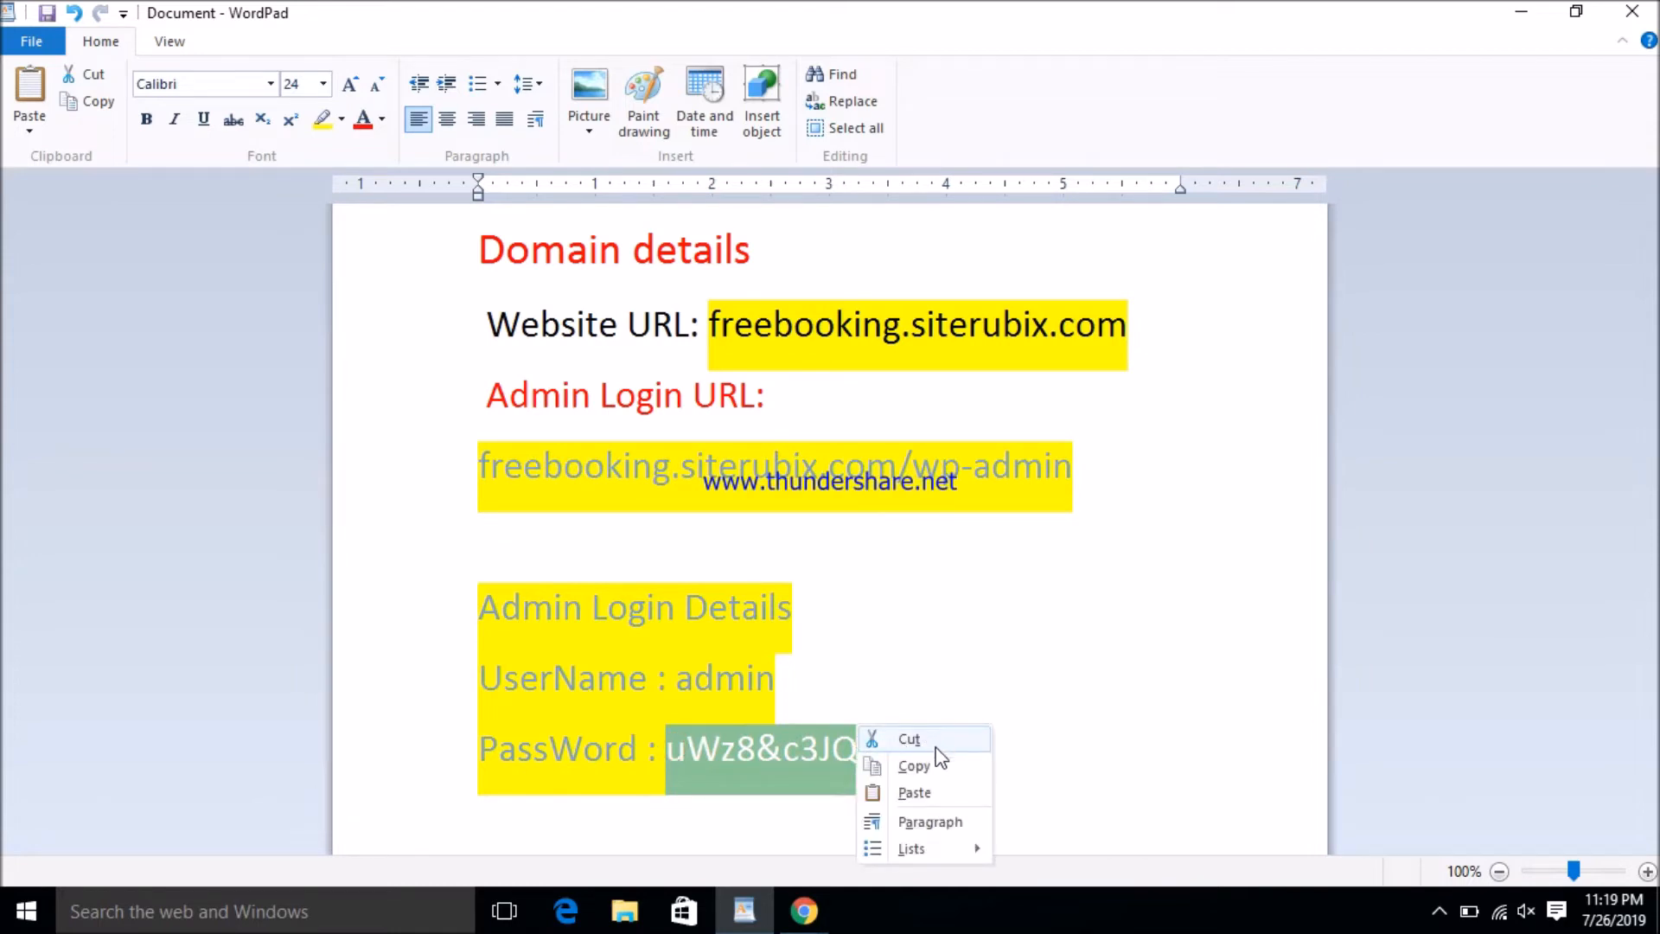
{"action": "left_click", "coordinate": [947, 766]}
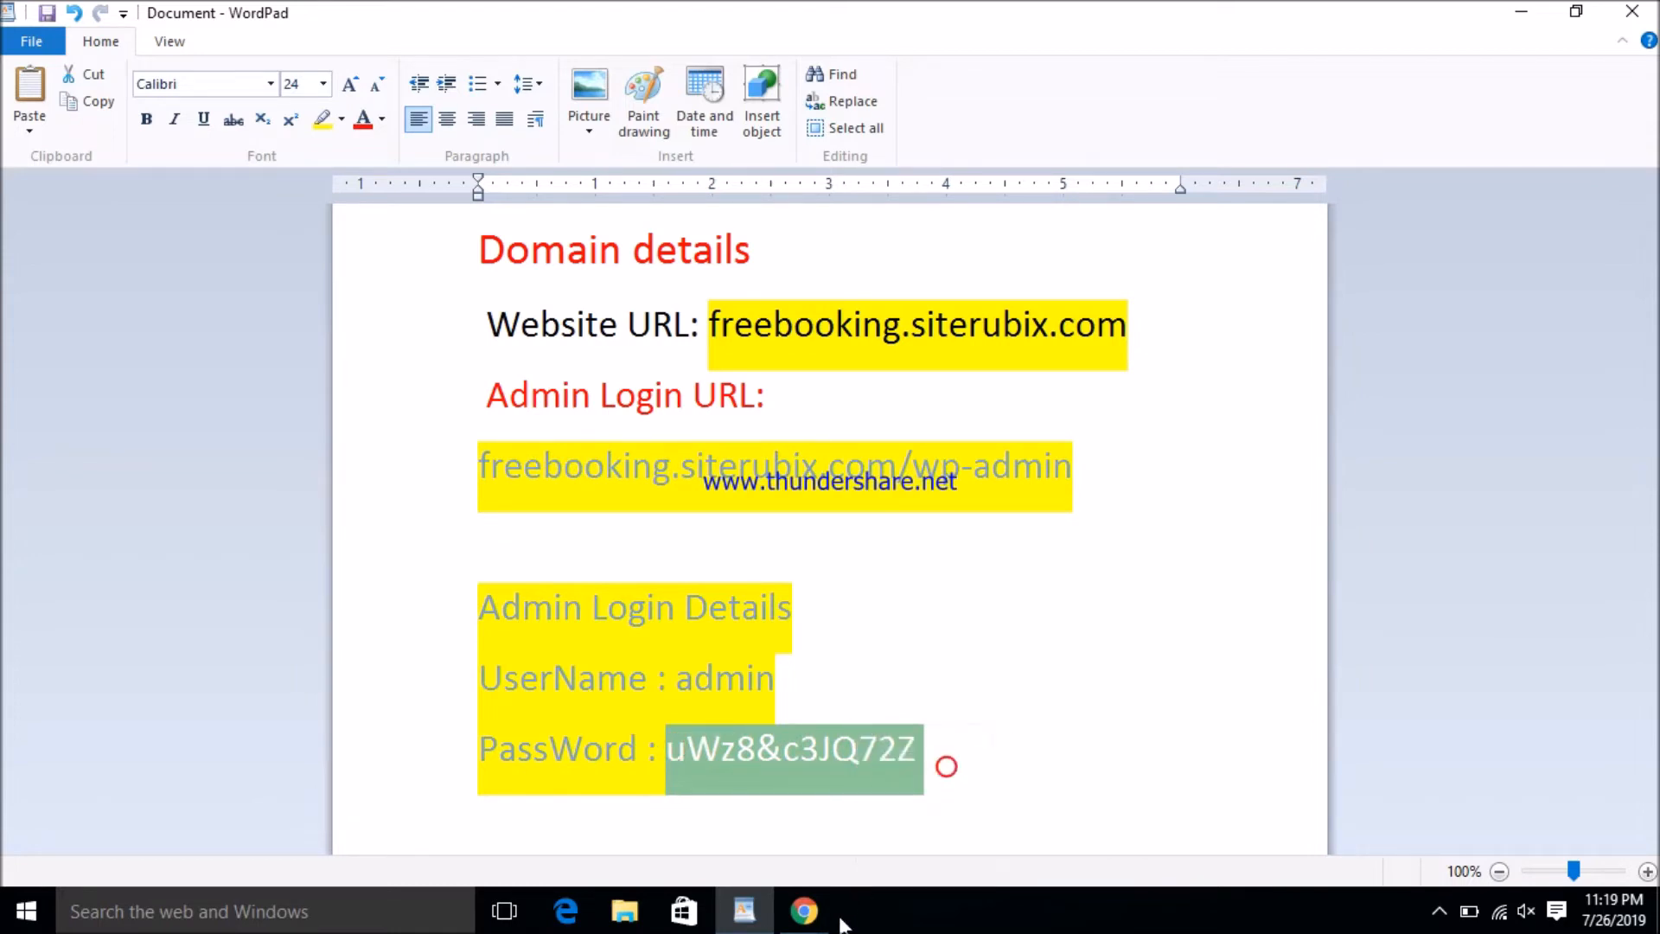
{"action": "left_click", "coordinate": [745, 912]}
- Log in to the Free Booking admin as admin with the pasted password and Remember Me ticked
{"action": "left_click", "coordinate": [748, 542]}
{"action": "right_click", "coordinate": [748, 542]}
{"action": "left_click", "coordinate": [852, 653]}
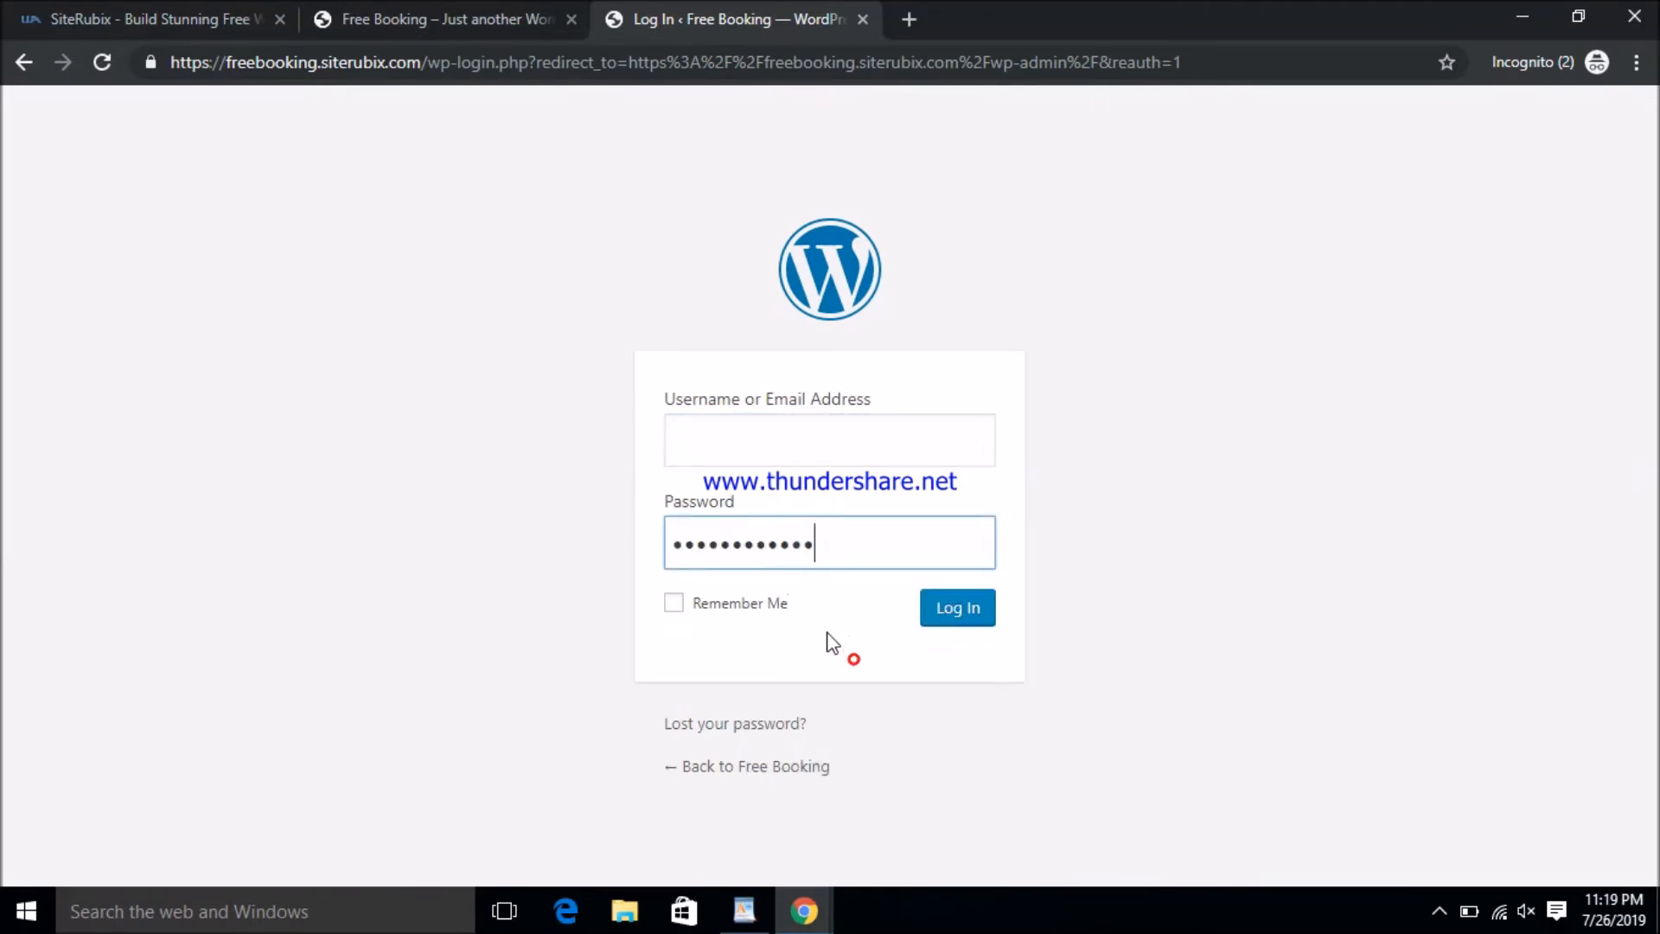
{"action": "left_click", "coordinate": [769, 443]}
{"action": "type", "text": "admin"}
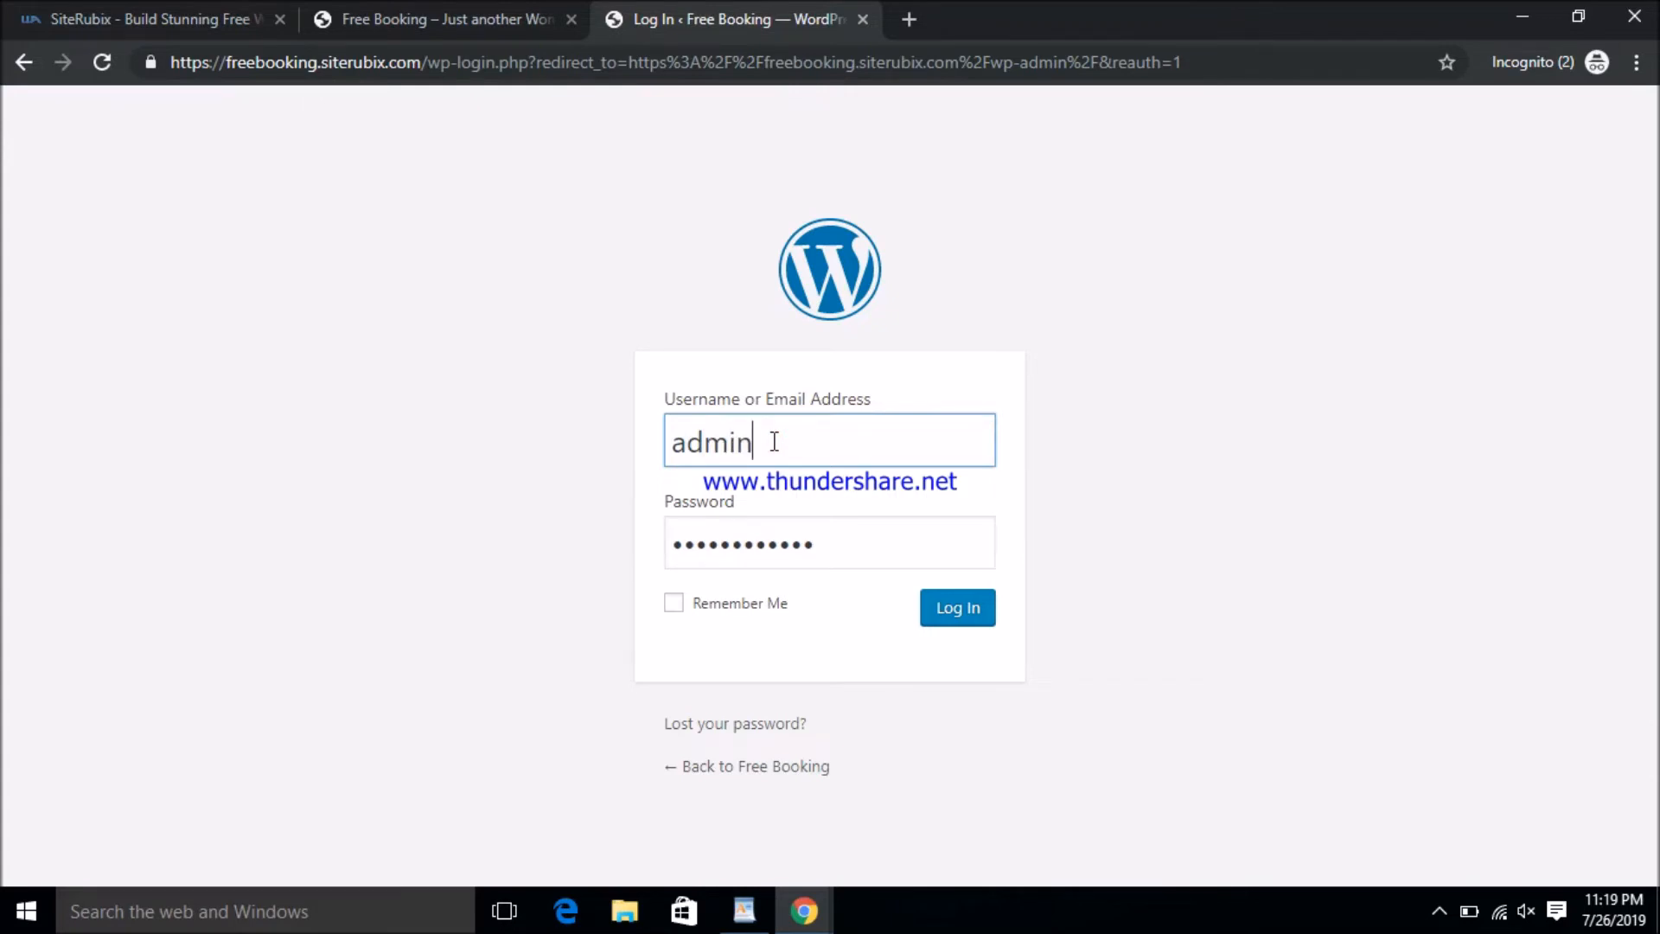
{"action": "left_click", "coordinate": [748, 602]}
{"action": "left_click", "coordinate": [962, 610]}
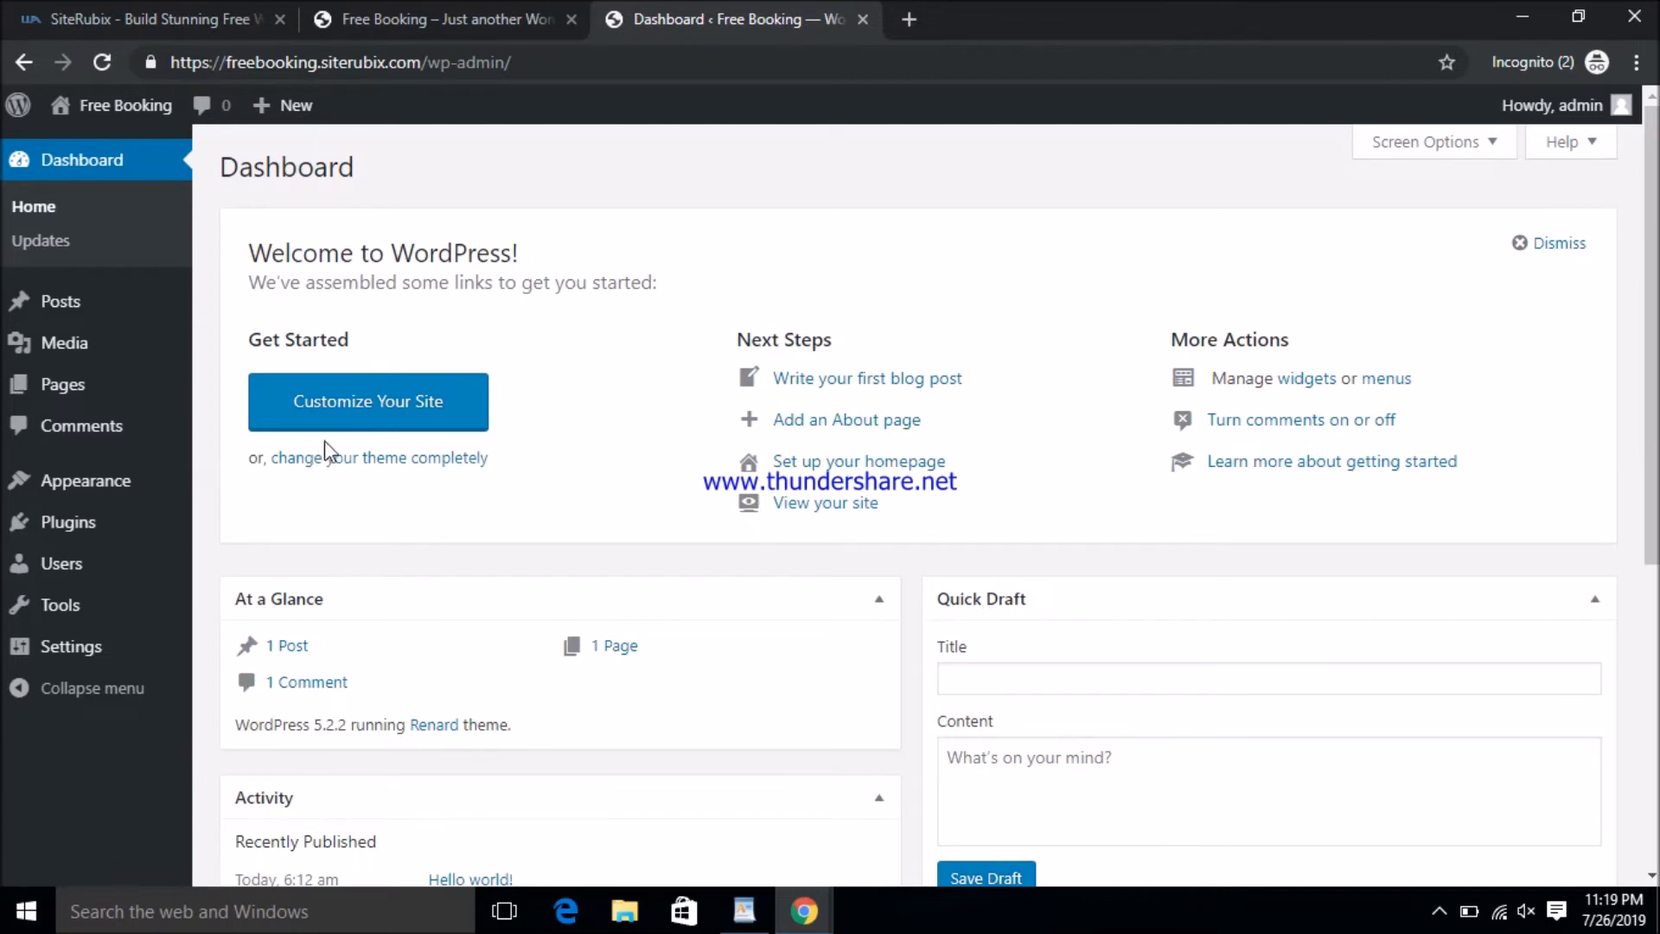
{"action": "left_click", "coordinate": [353, 427]}
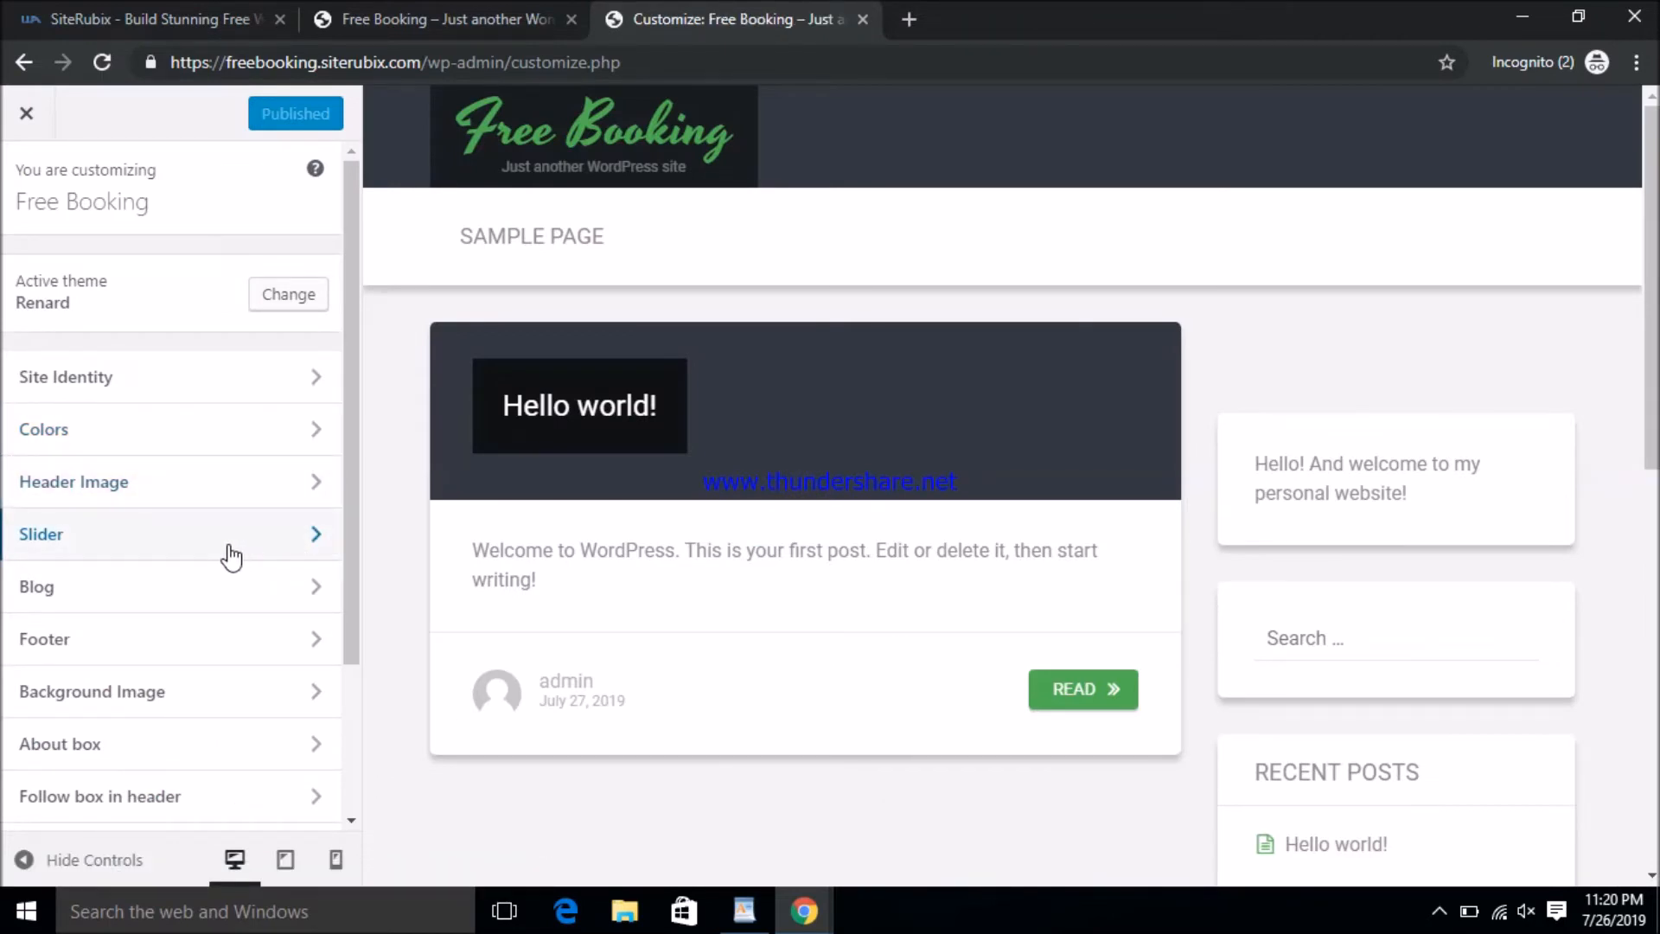
- Go to the Colors section of the Free Booking site Customizer
{"action": "scroll", "coordinate": [251, 771], "scroll_direction": "down", "scroll_amount": 3}
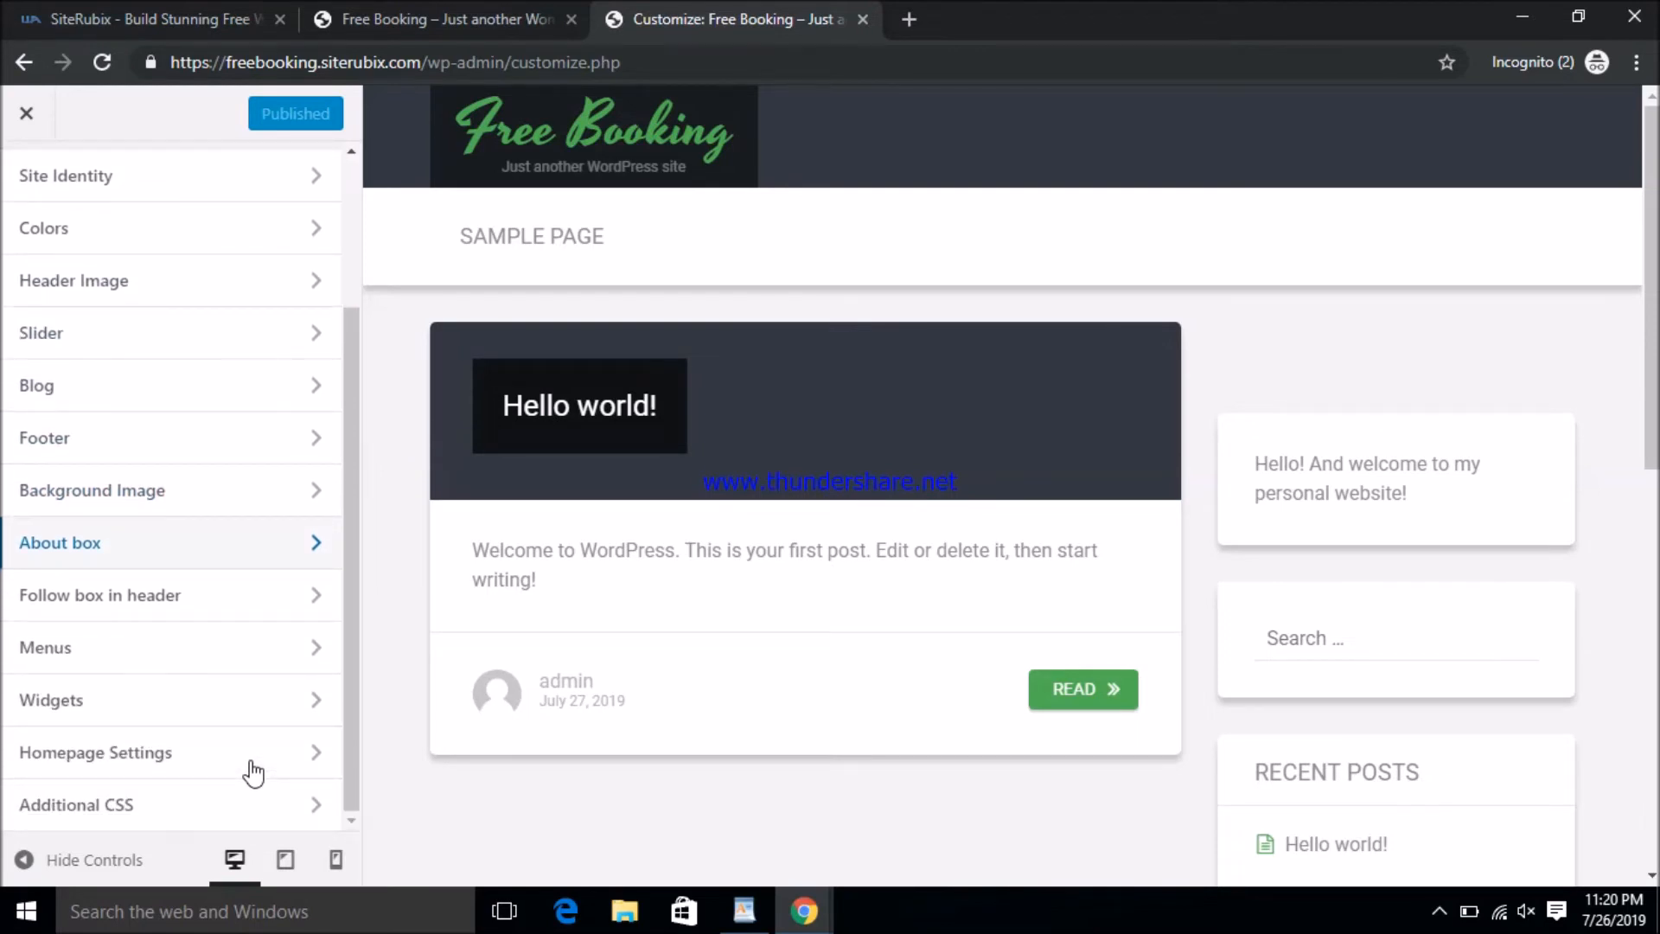
{"action": "scroll", "coordinate": [251, 772], "scroll_direction": "up", "scroll_amount": 3}
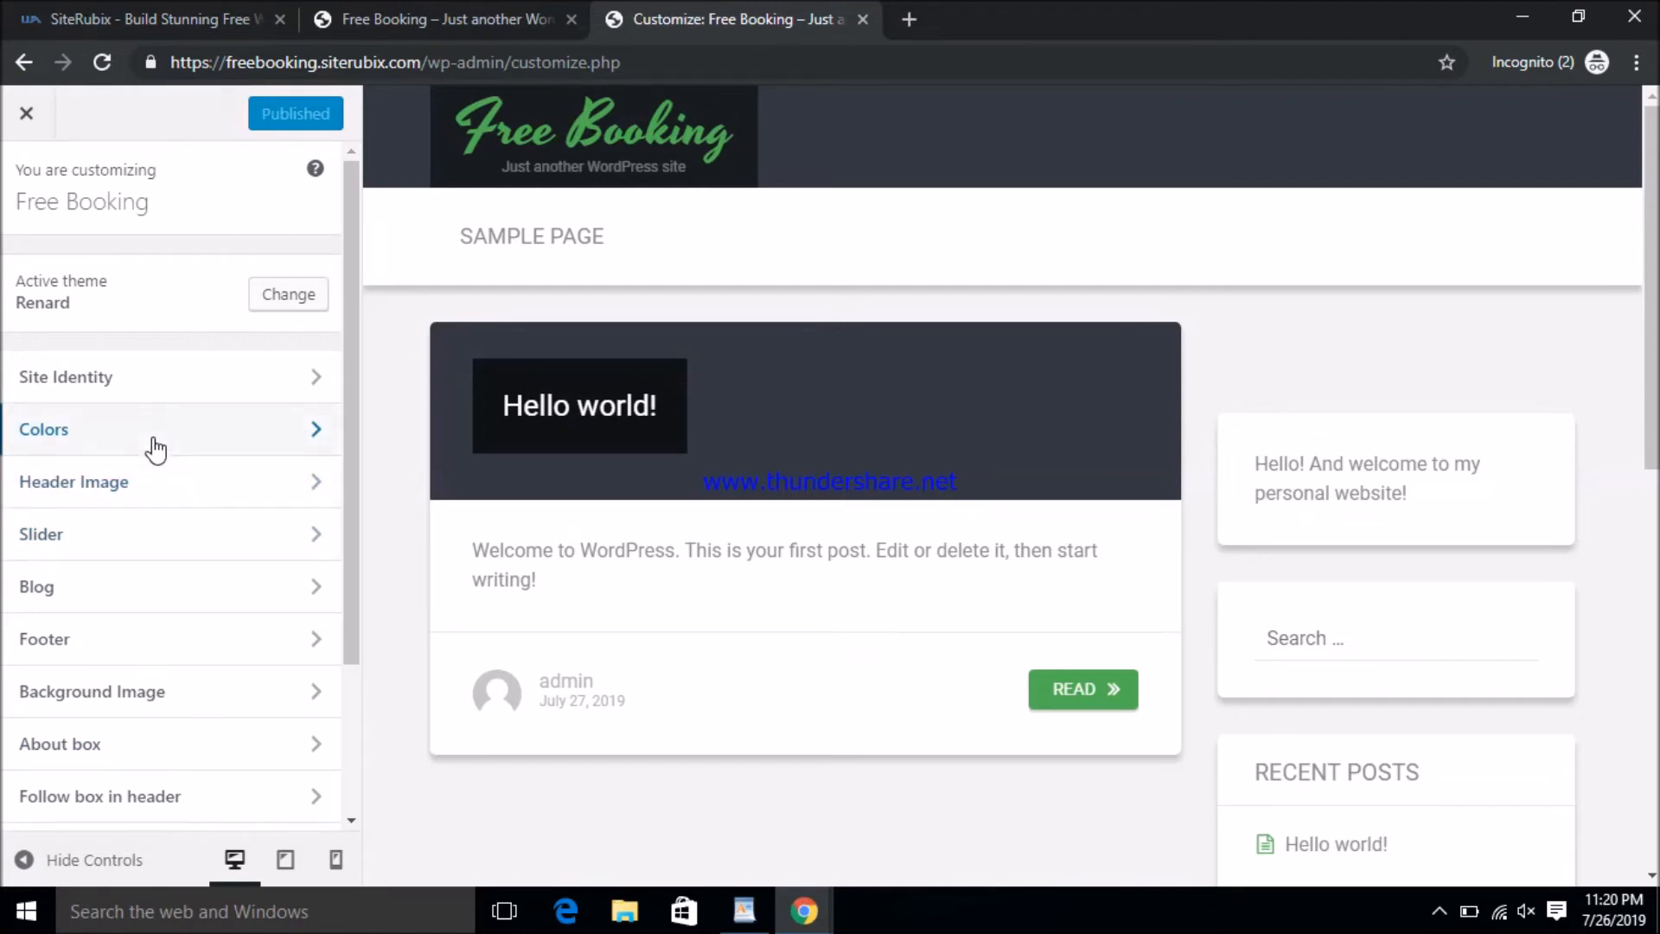
{"action": "left_click", "coordinate": [155, 447]}
- Set the Header Text Color to a pinkish red with the colour picker
{"action": "left_click", "coordinate": [111, 310]}
{"action": "left_click", "coordinate": [192, 508]}
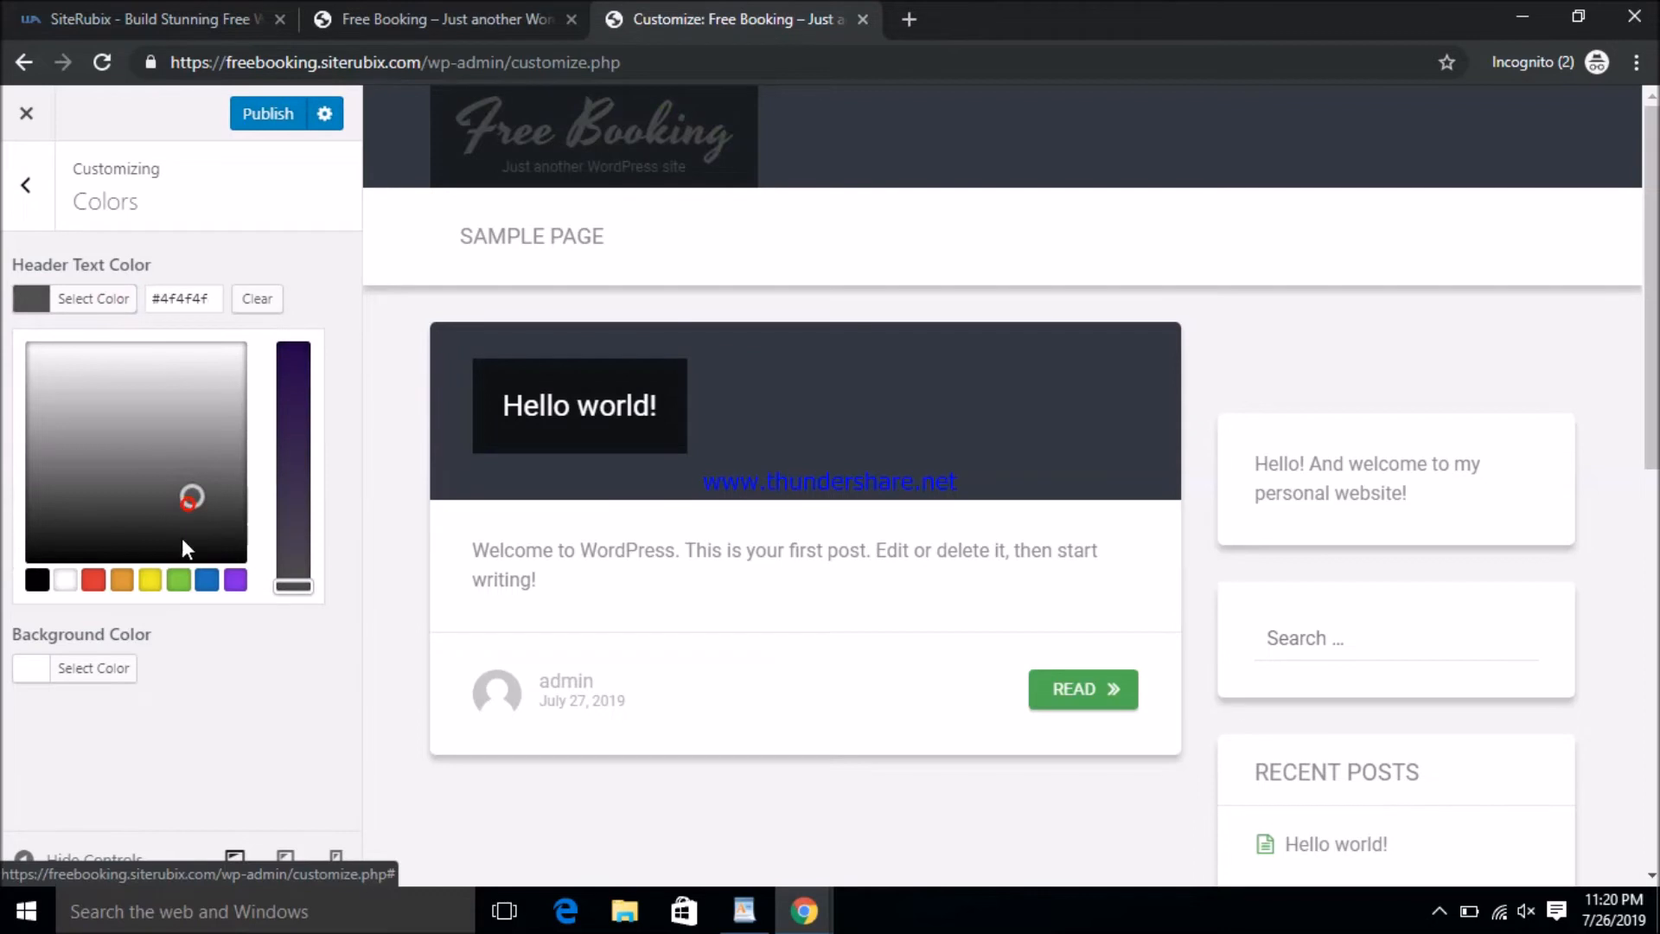
{"action": "left_click", "coordinate": [93, 578]}
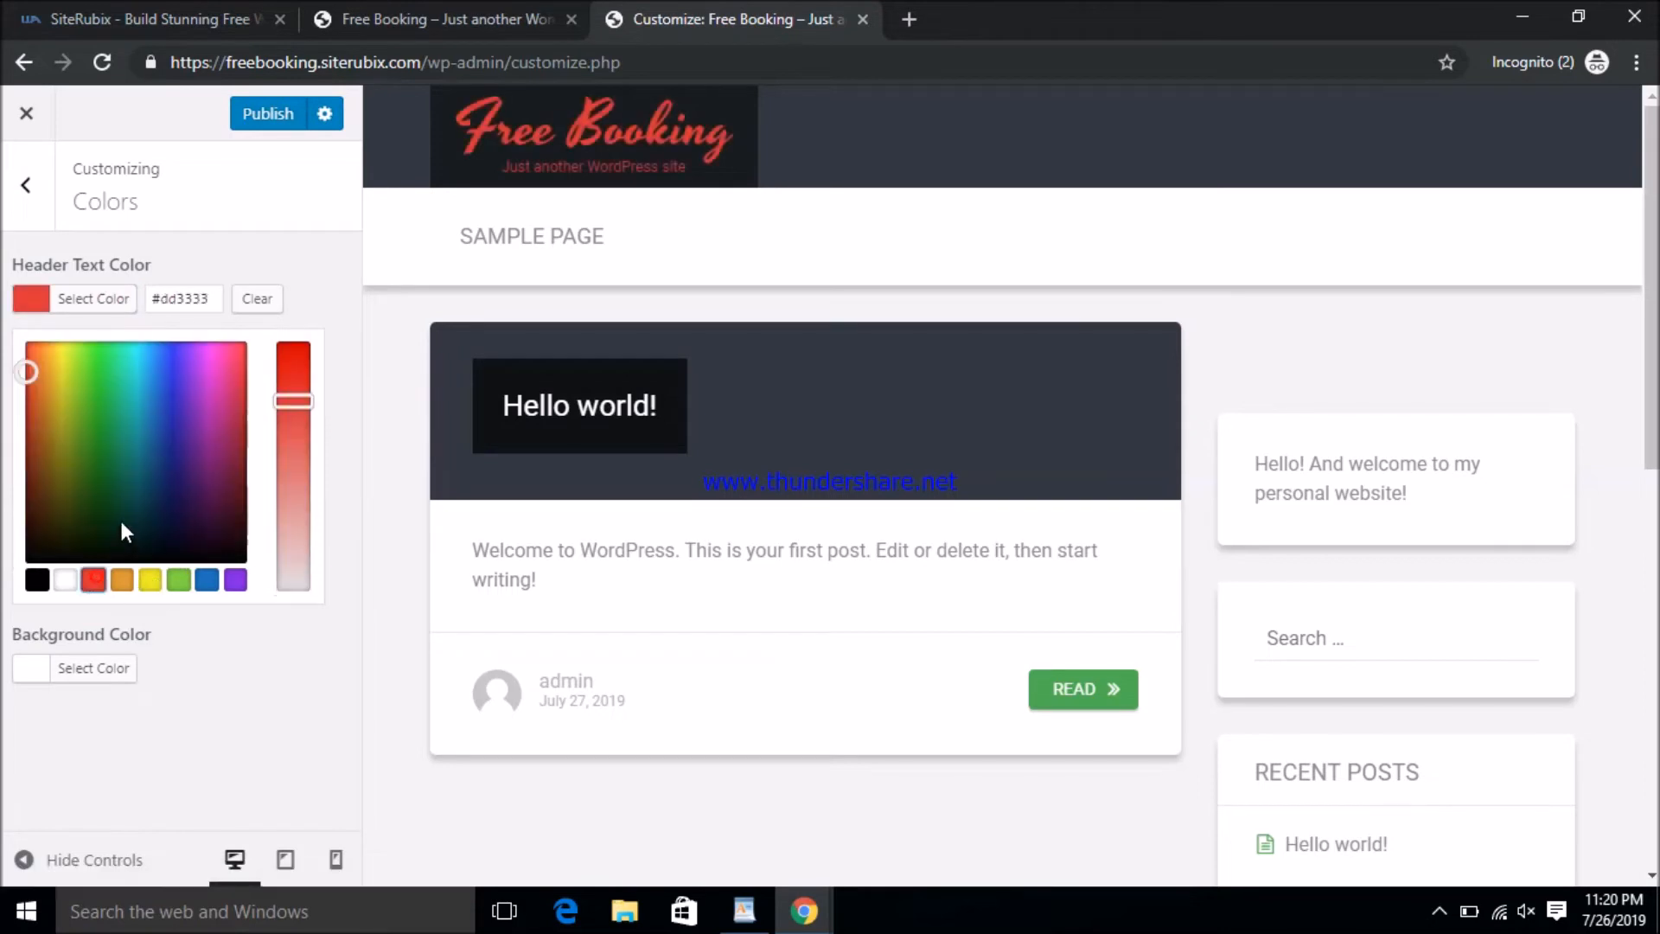
{"action": "left_click", "coordinate": [29, 374]}
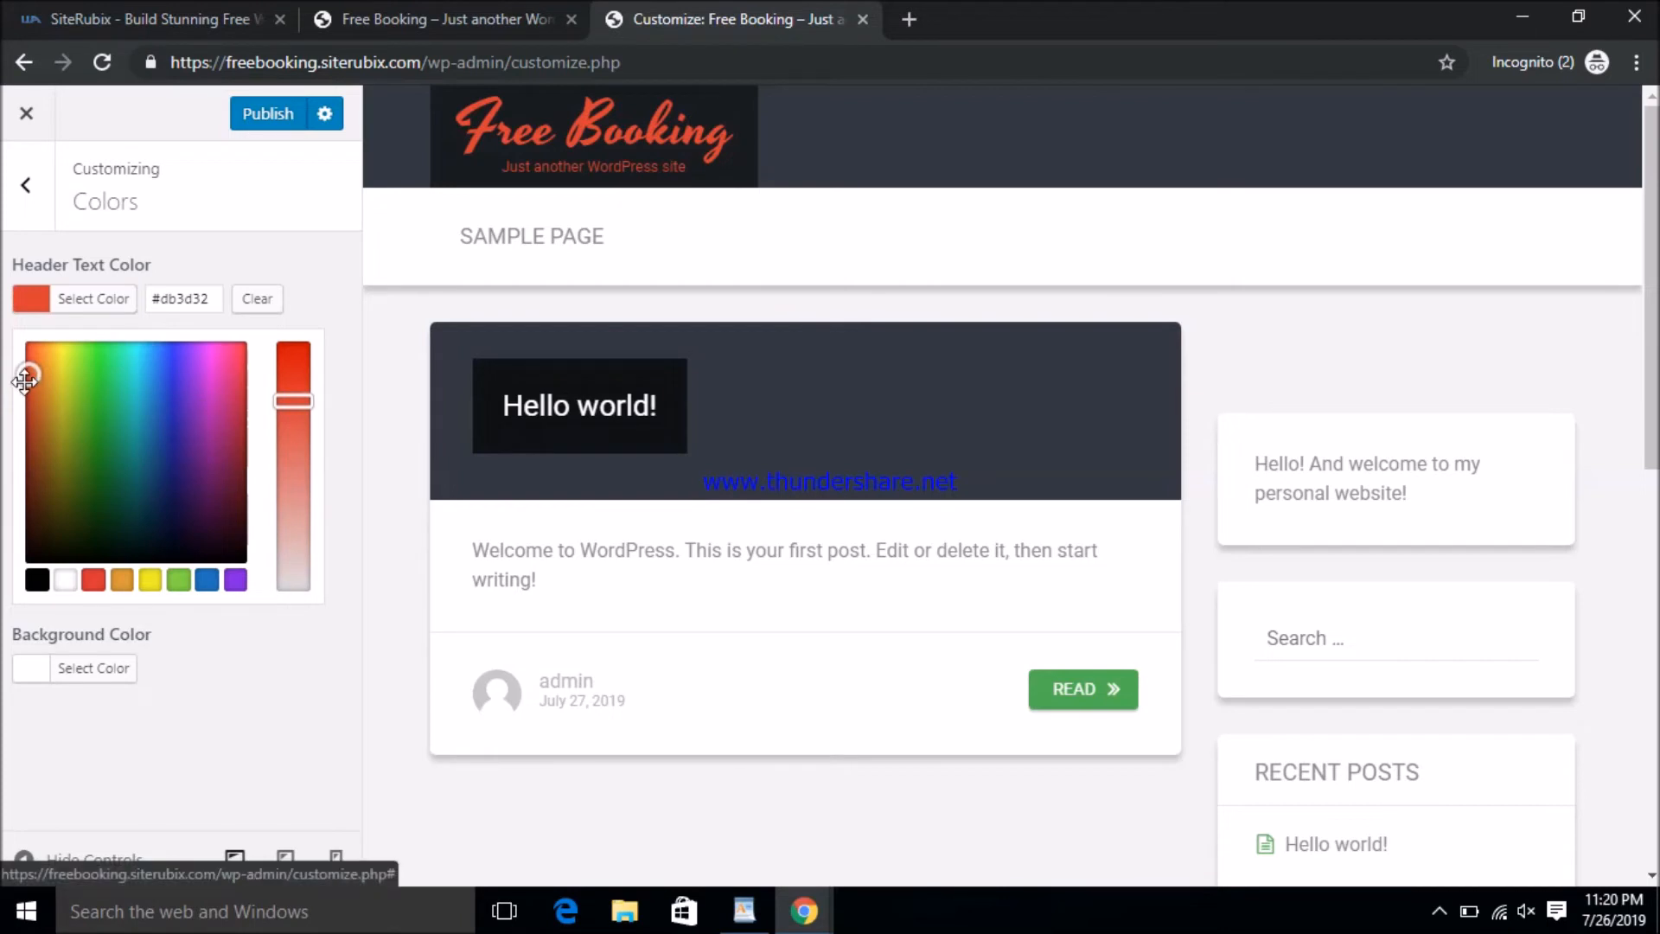
{"action": "left_click_drag", "start_coordinate": [34, 378], "coordinate": [300, 631]}
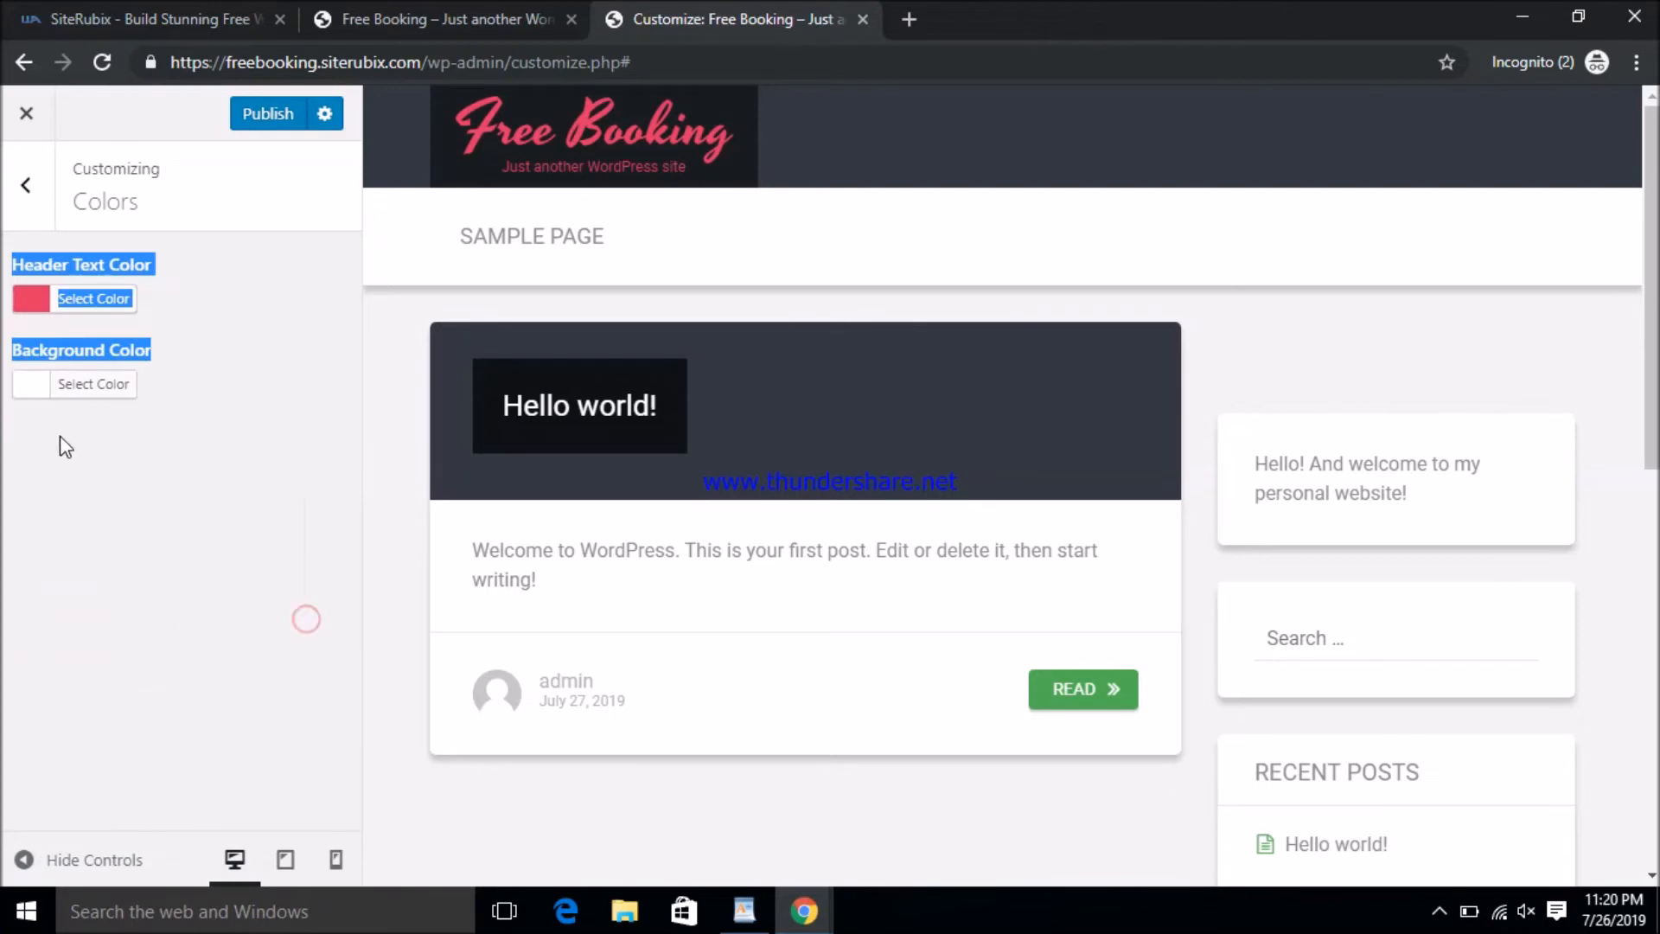
- Set the Background Color to magenta and publish the colour changes
{"action": "left_click", "coordinate": [90, 386]}
{"action": "left_click_drag", "start_coordinate": [186, 432], "coordinate": [222, 602]}
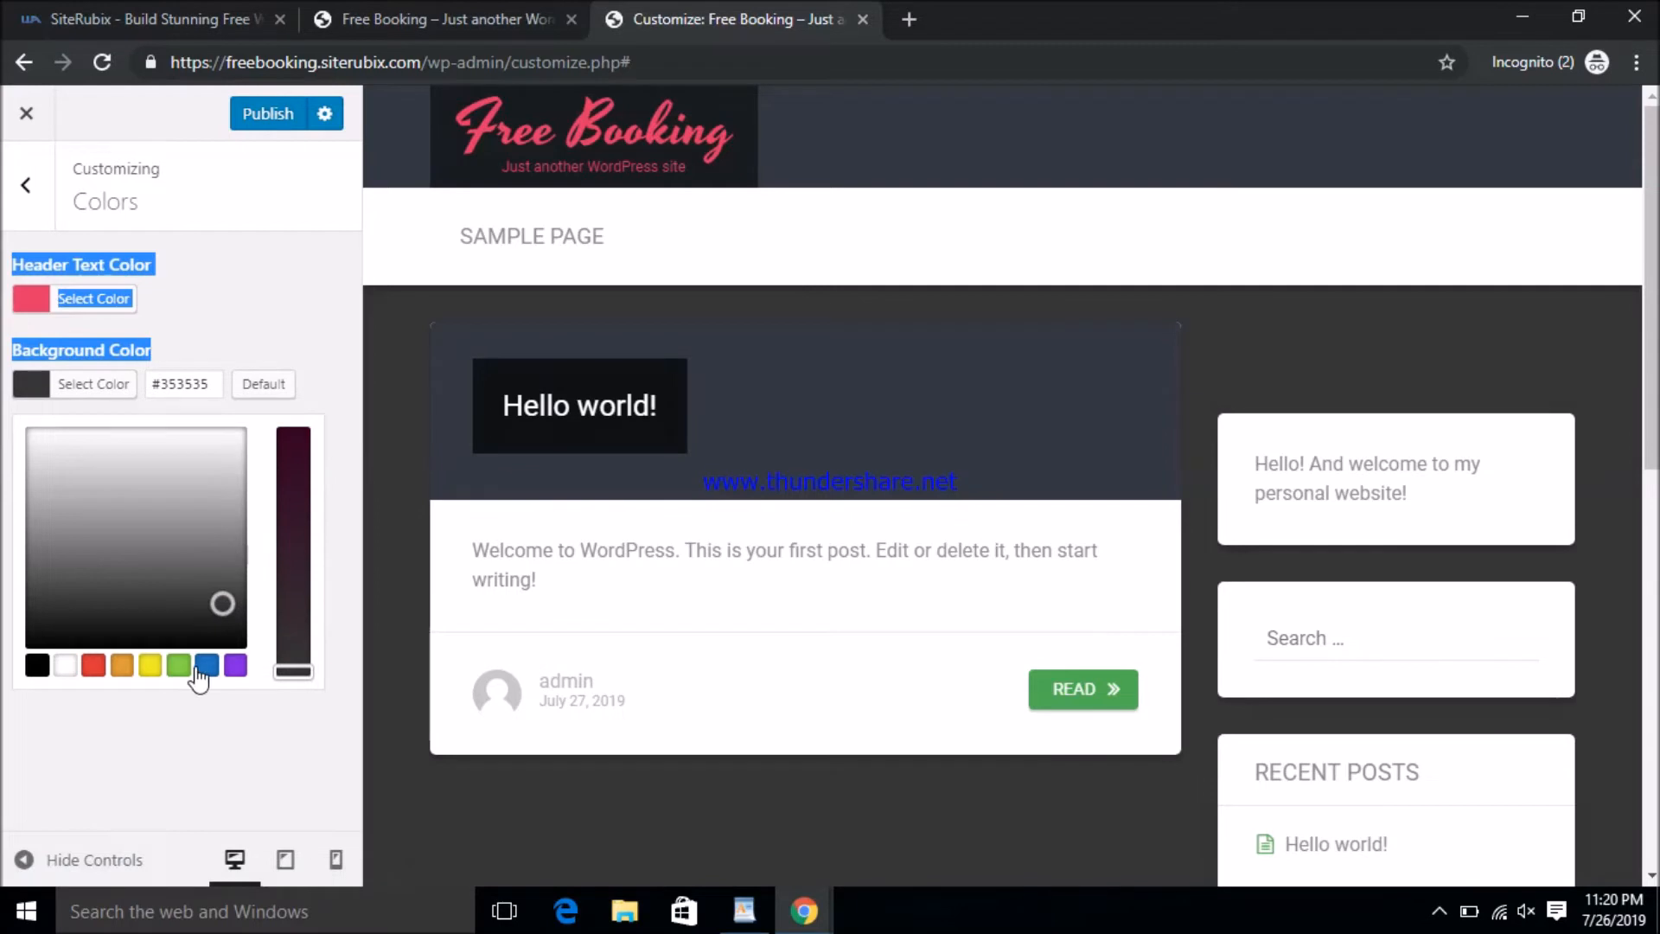
{"action": "left_click", "coordinate": [185, 662]}
{"action": "left_click_drag", "start_coordinate": [86, 465], "coordinate": [207, 459]}
{"action": "left_click", "coordinate": [351, 381]}
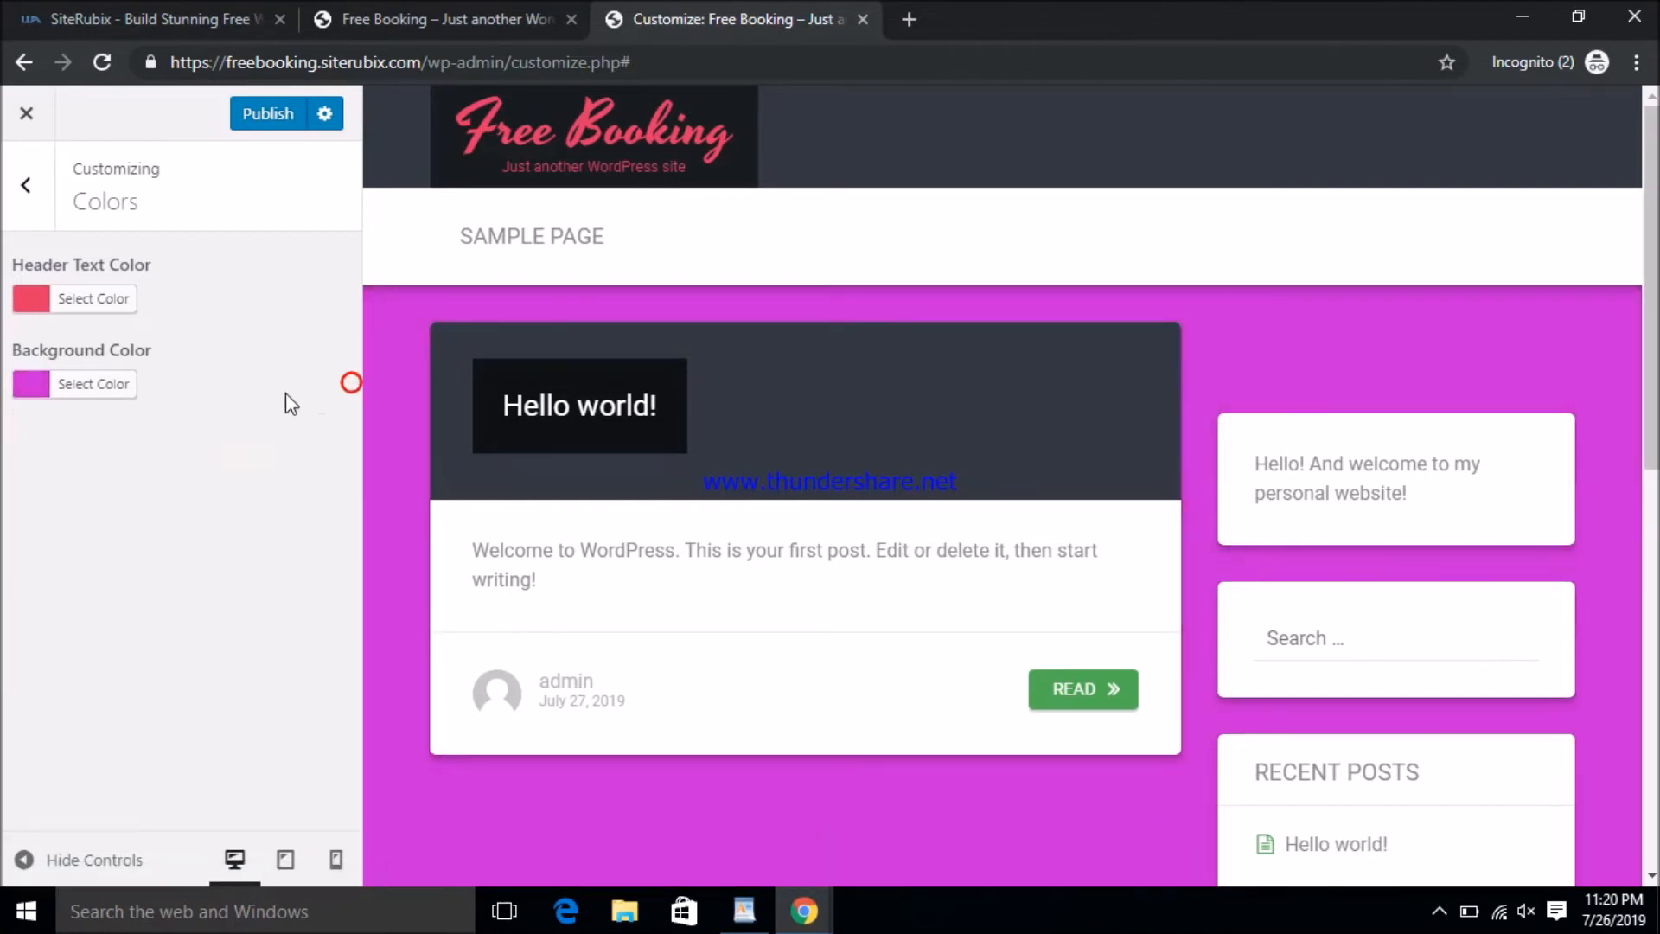
{"action": "left_click", "coordinate": [259, 114]}
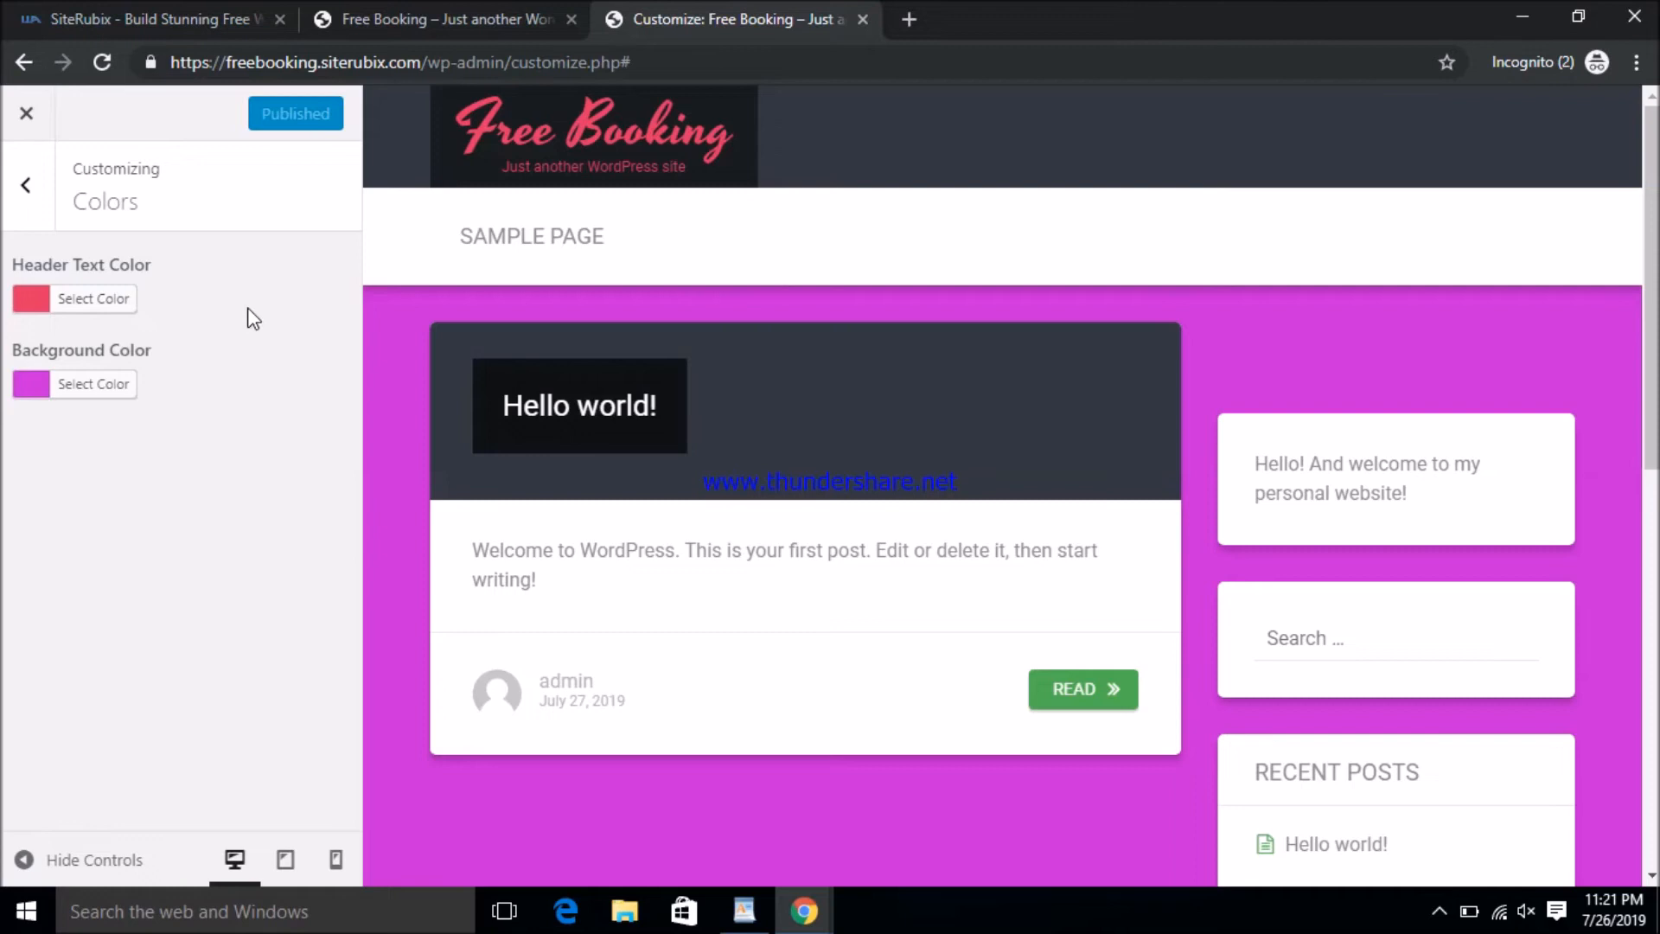
- Start adding a new header image and bring up the computer's file chooser to upload one
{"action": "left_click", "coordinate": [27, 185]}
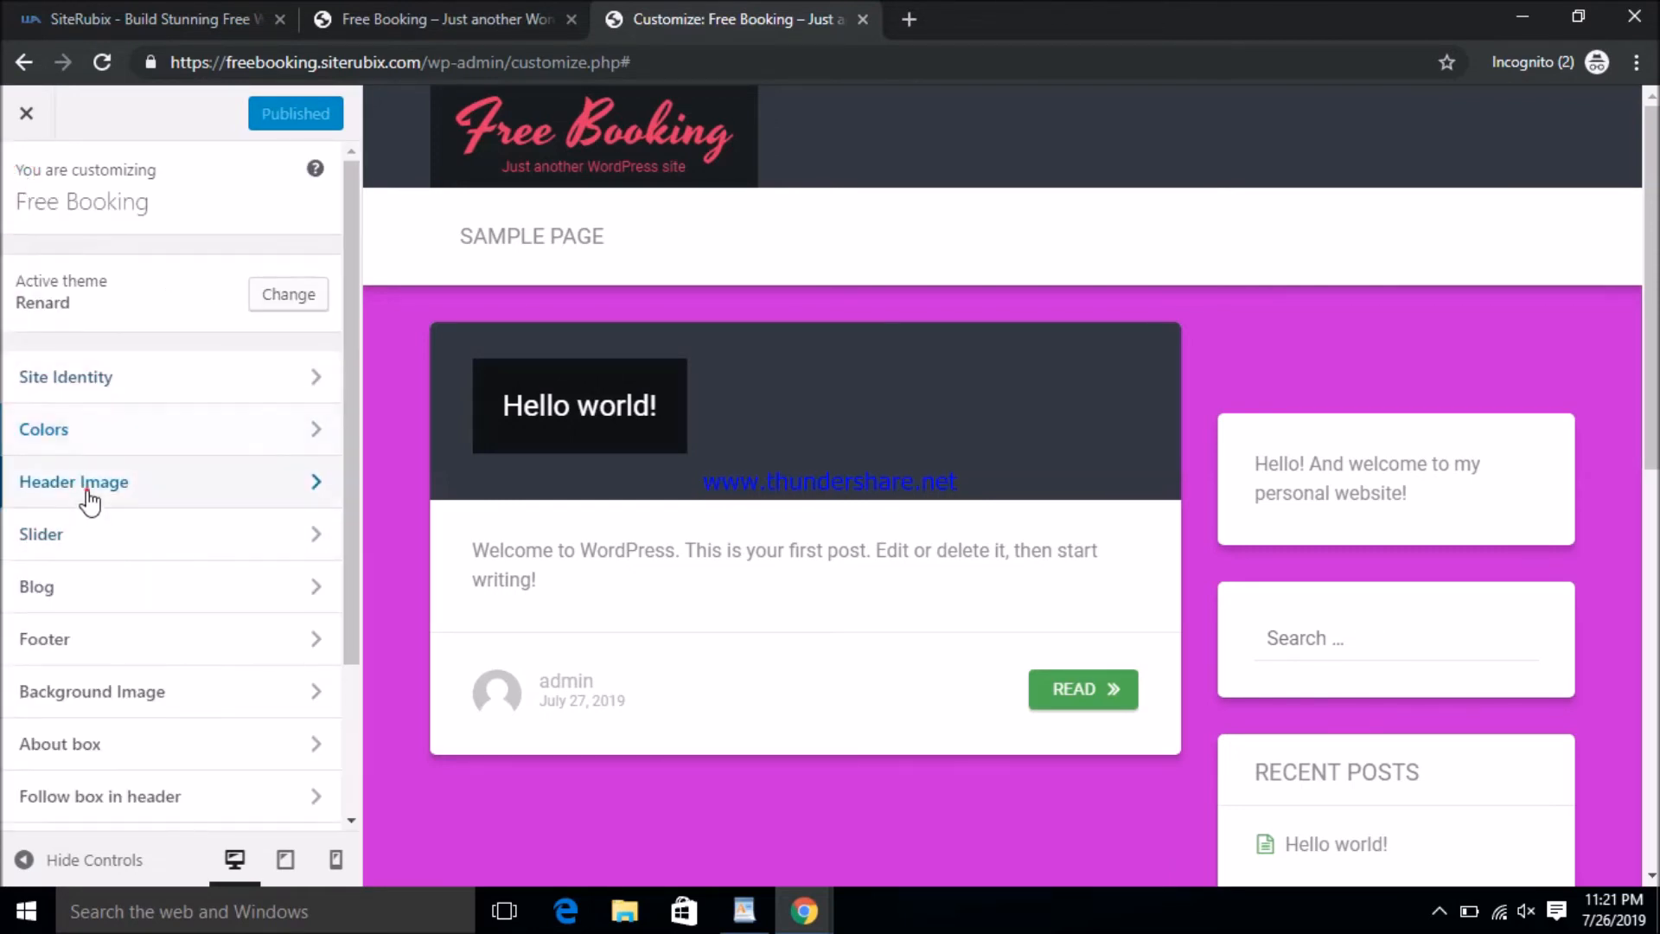
{"action": "left_click", "coordinate": [84, 484]}
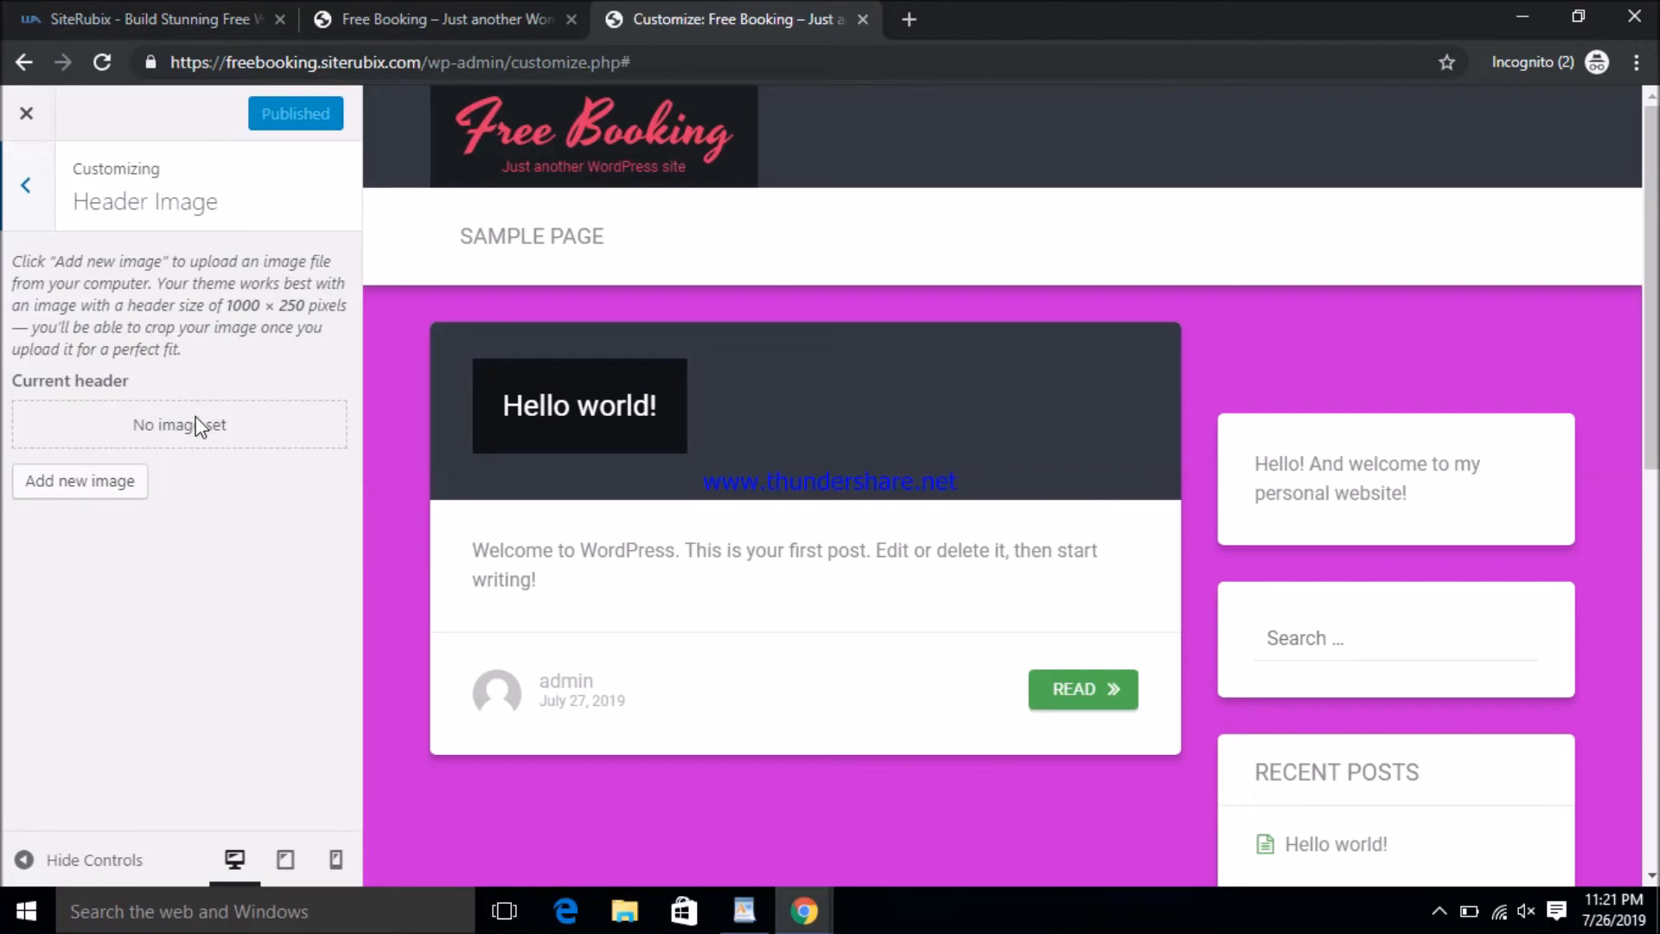
{"action": "left_click", "coordinate": [63, 496]}
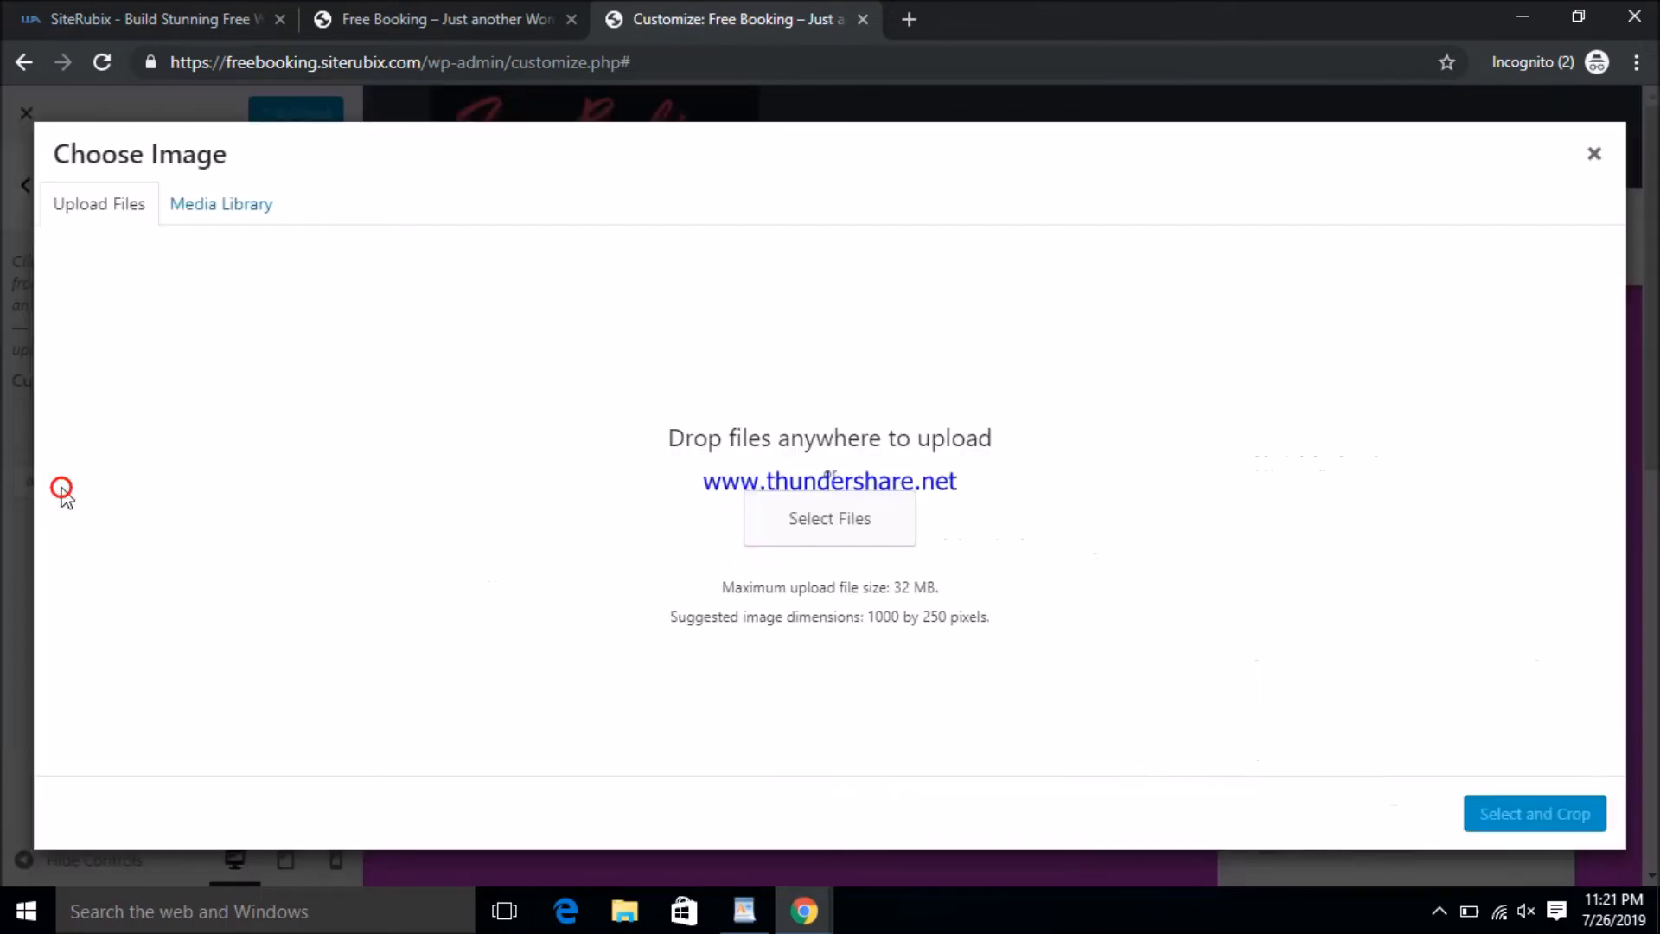
{"action": "left_click", "coordinate": [234, 216]}
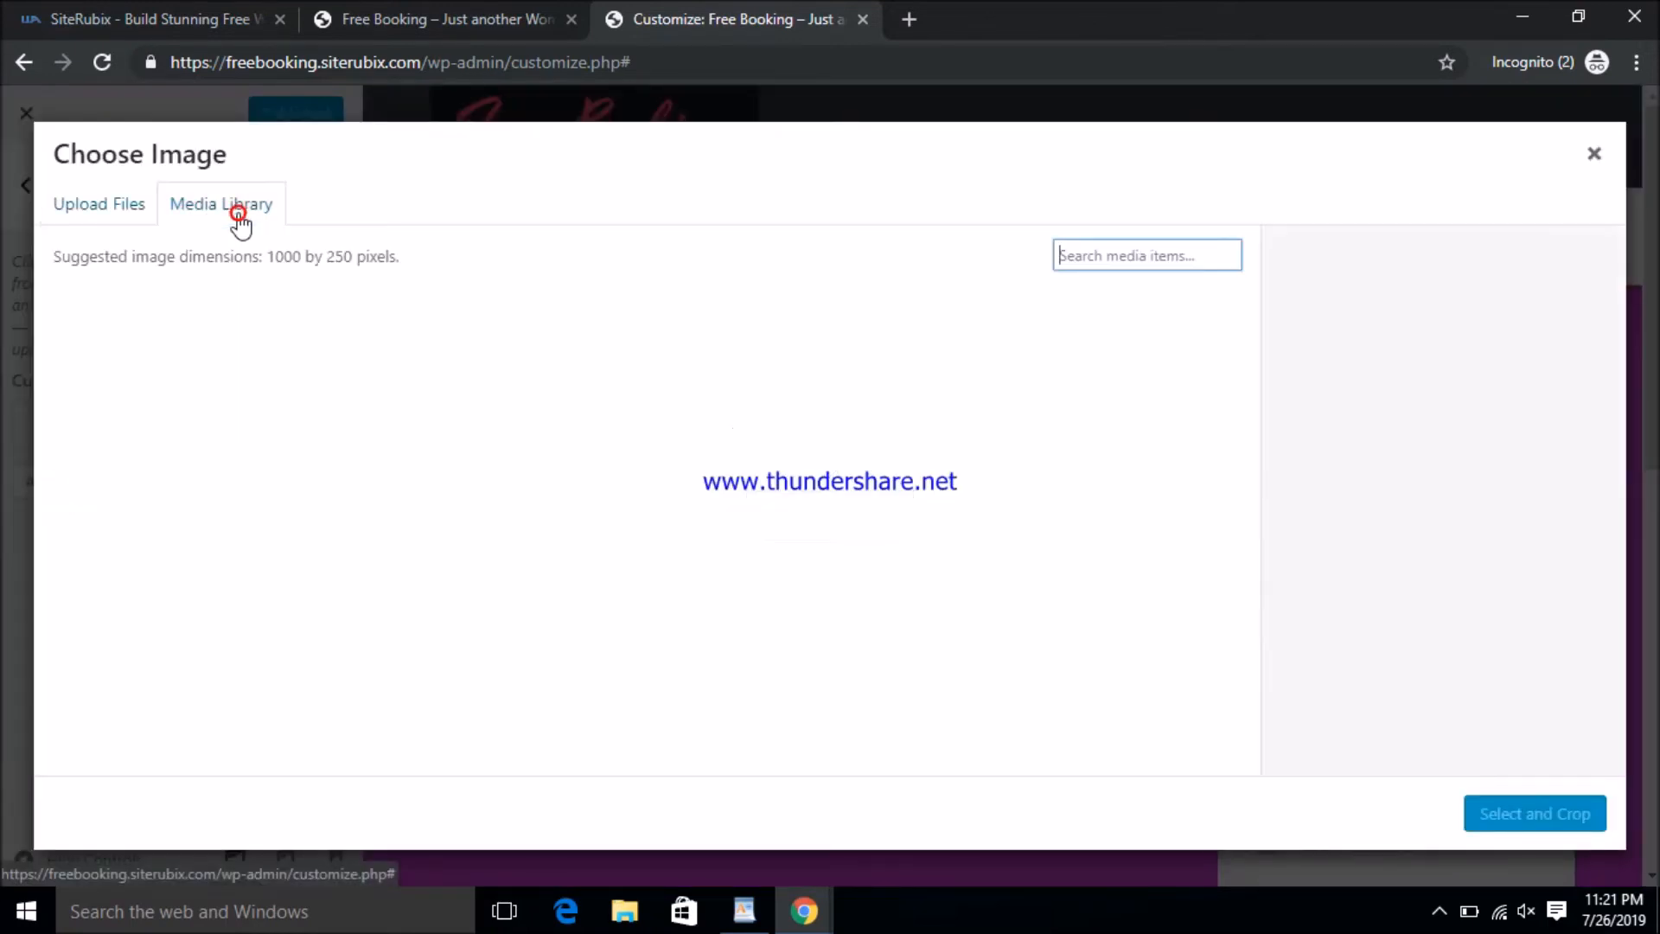
{"action": "left_click", "coordinate": [131, 227]}
{"action": "left_click", "coordinate": [789, 517]}
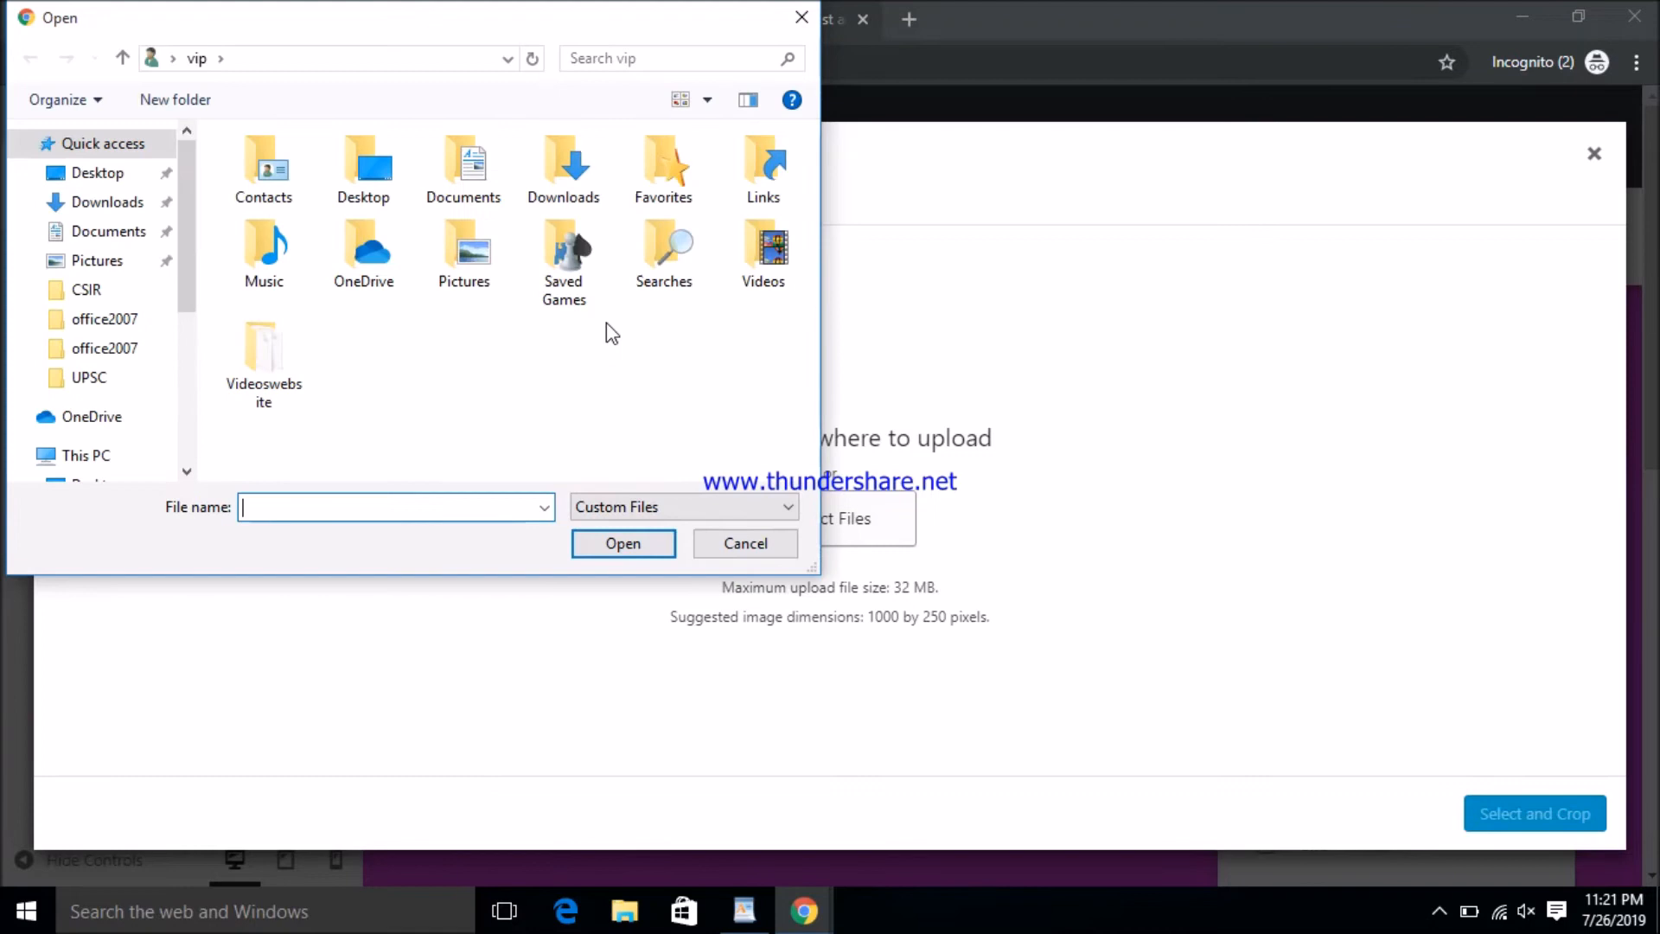
- Browse the Documents, Pictures and This PC locations in the file chooser
{"action": "left_click", "coordinate": [125, 235]}
{"action": "left_click", "coordinate": [104, 259]}
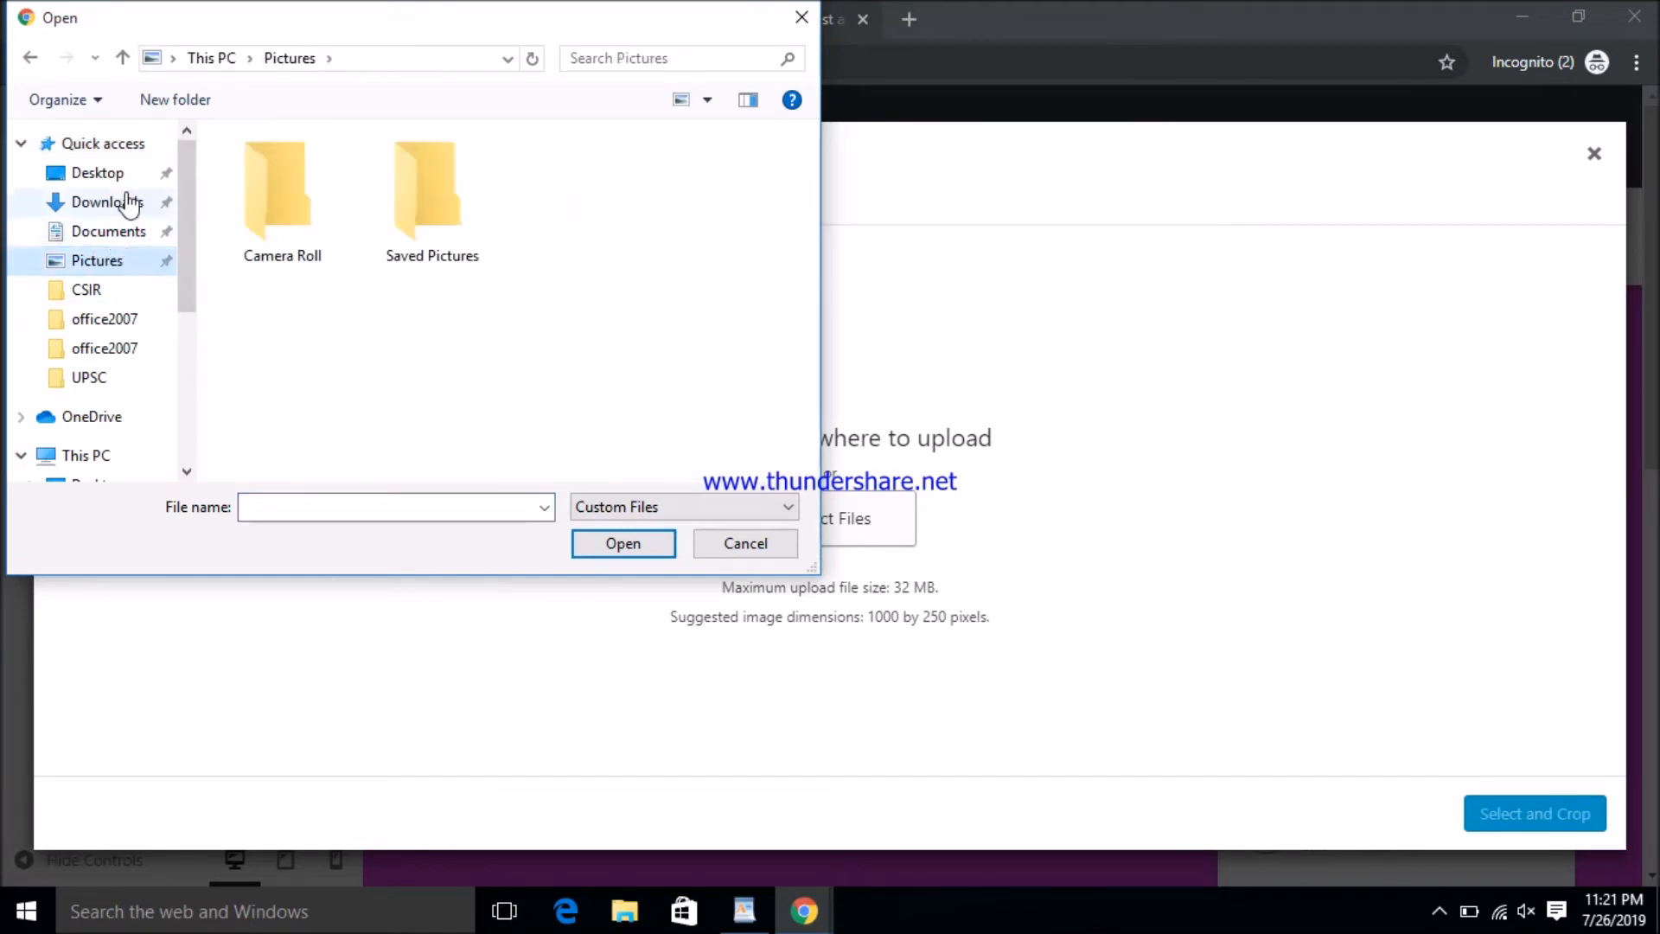
{"action": "left_click", "coordinate": [117, 450]}
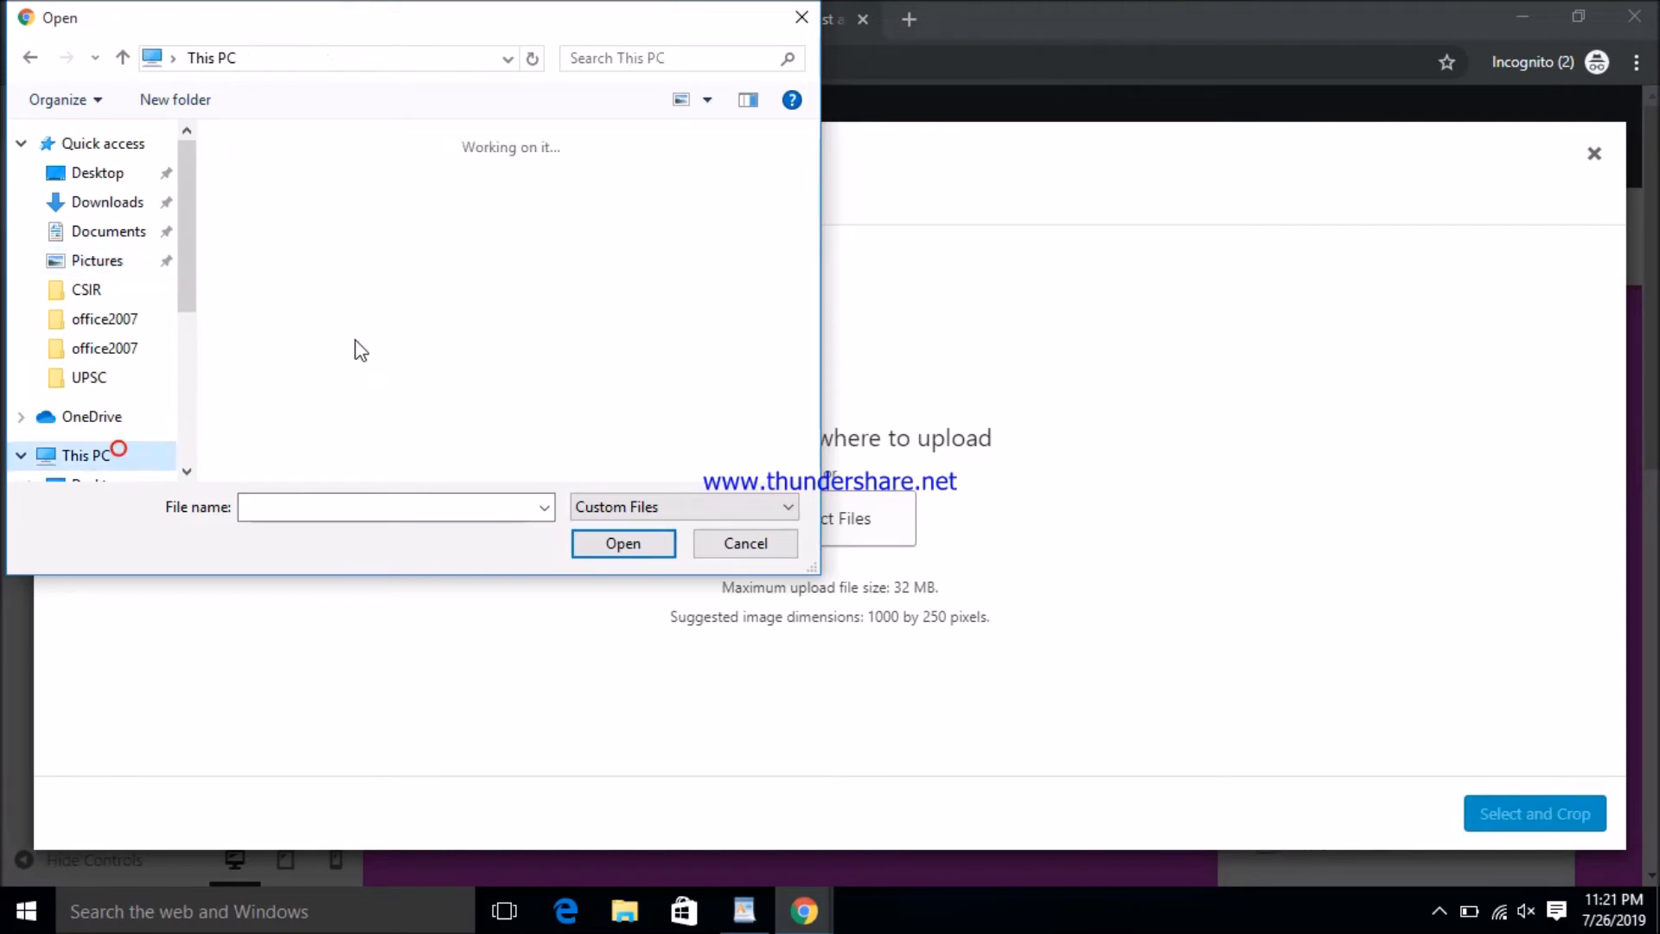
{"action": "scroll", "coordinate": [619, 185], "scroll_direction": "down", "scroll_amount": 3}
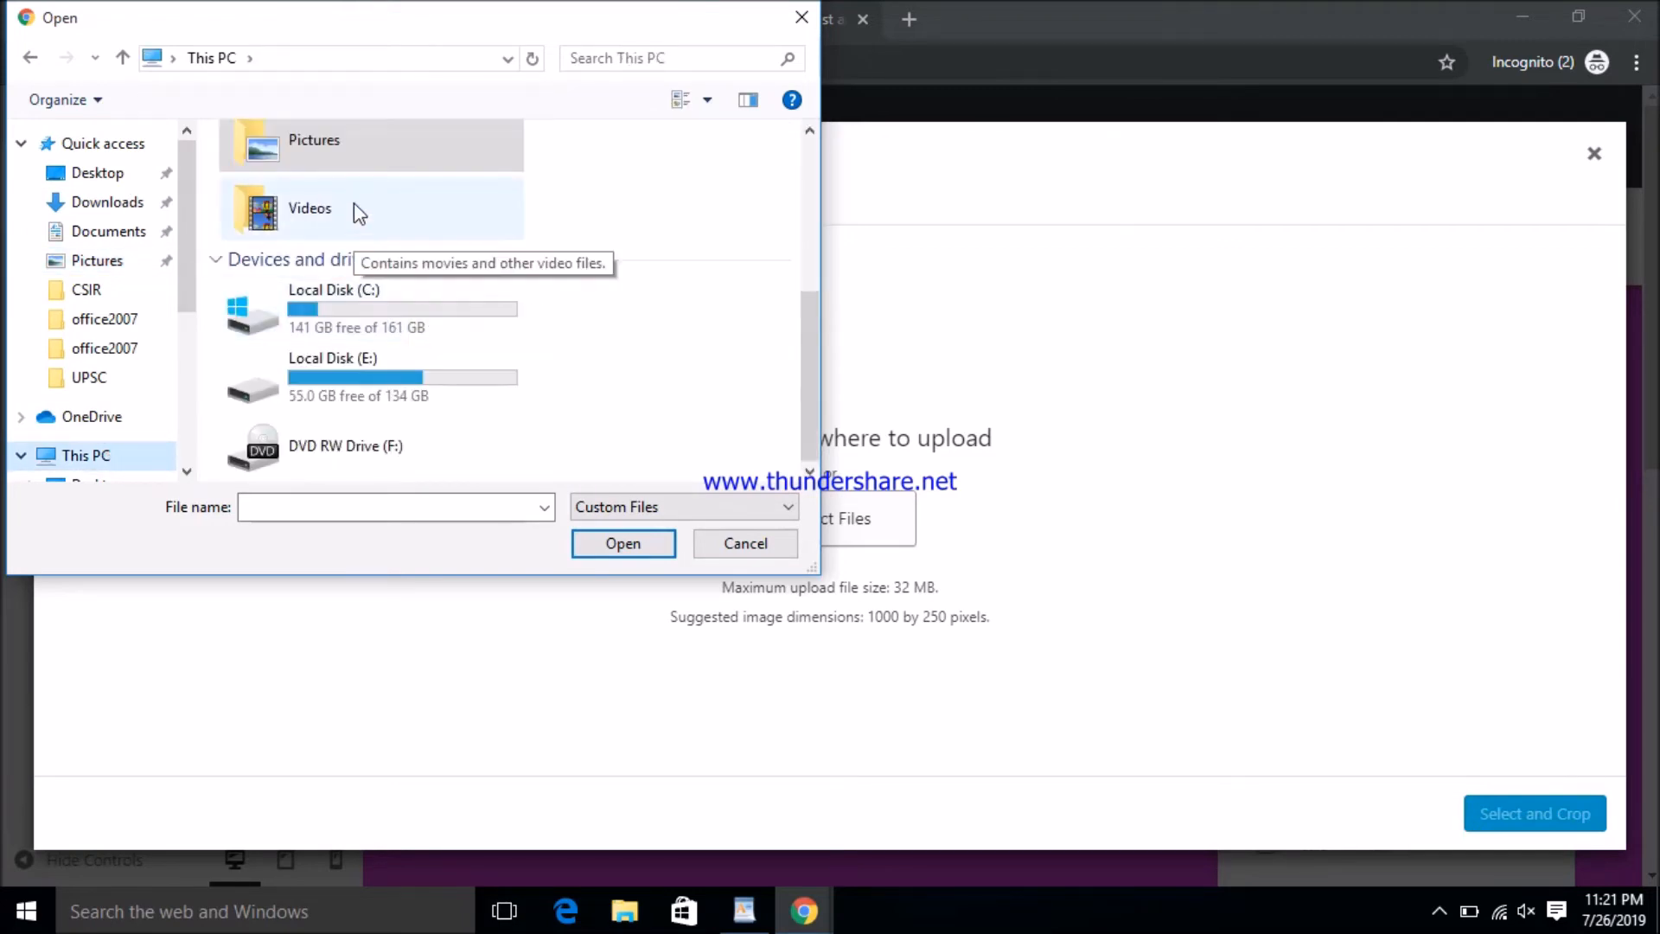
{"action": "left_click", "coordinate": [677, 57]}
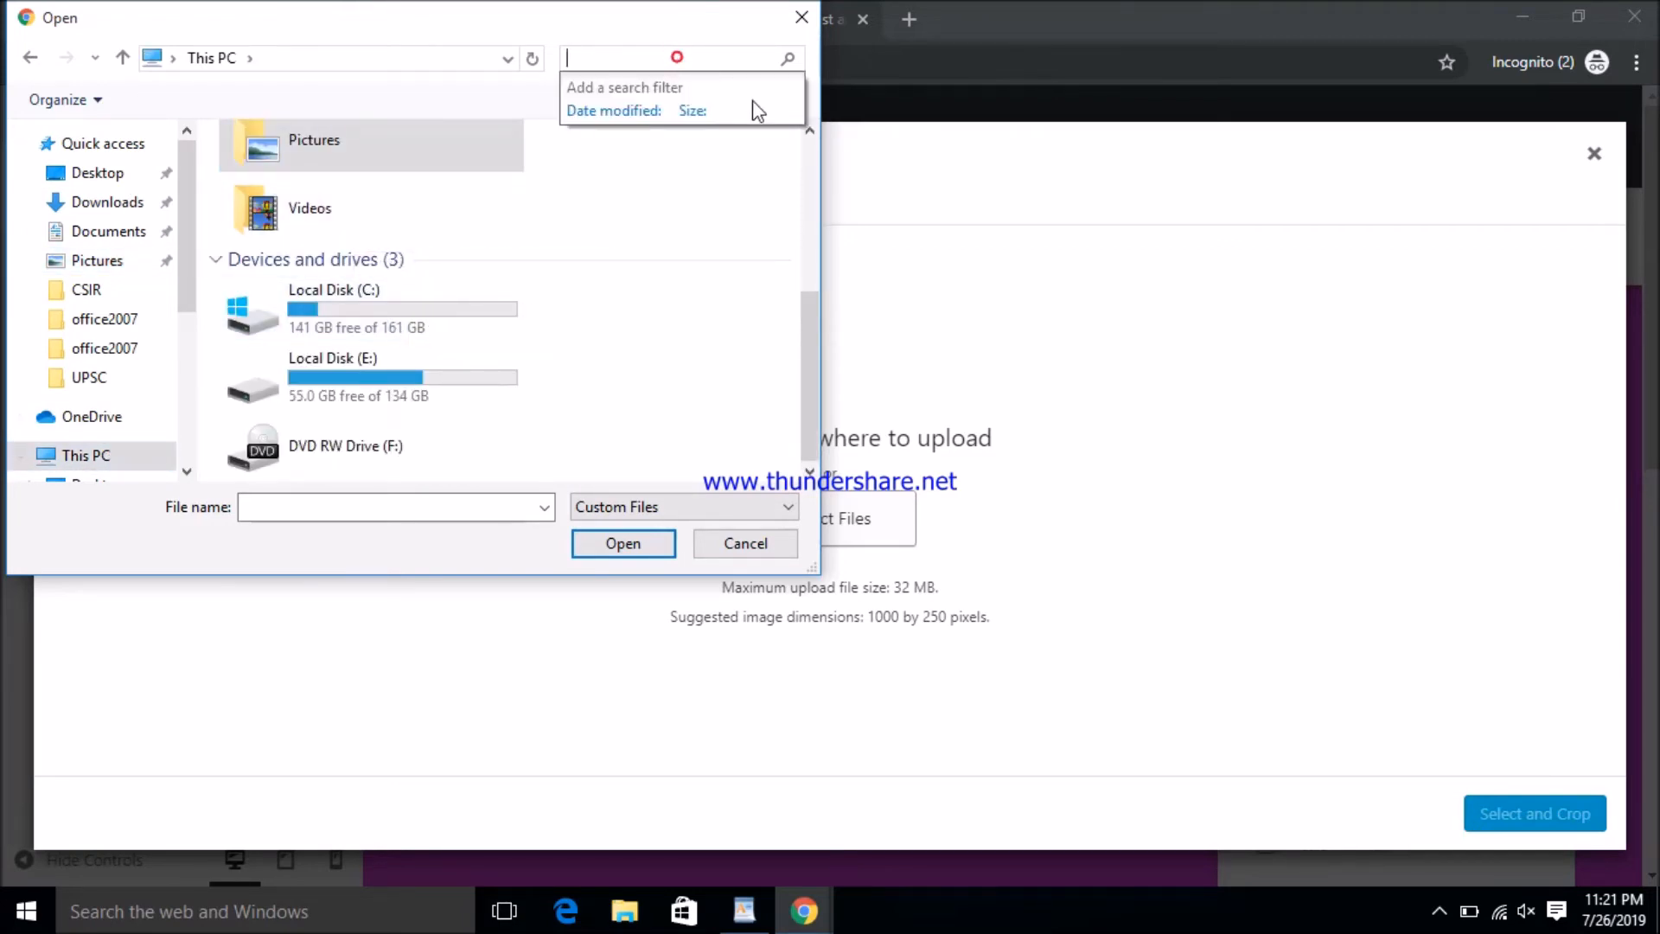
{"action": "left_click", "coordinate": [707, 101]}
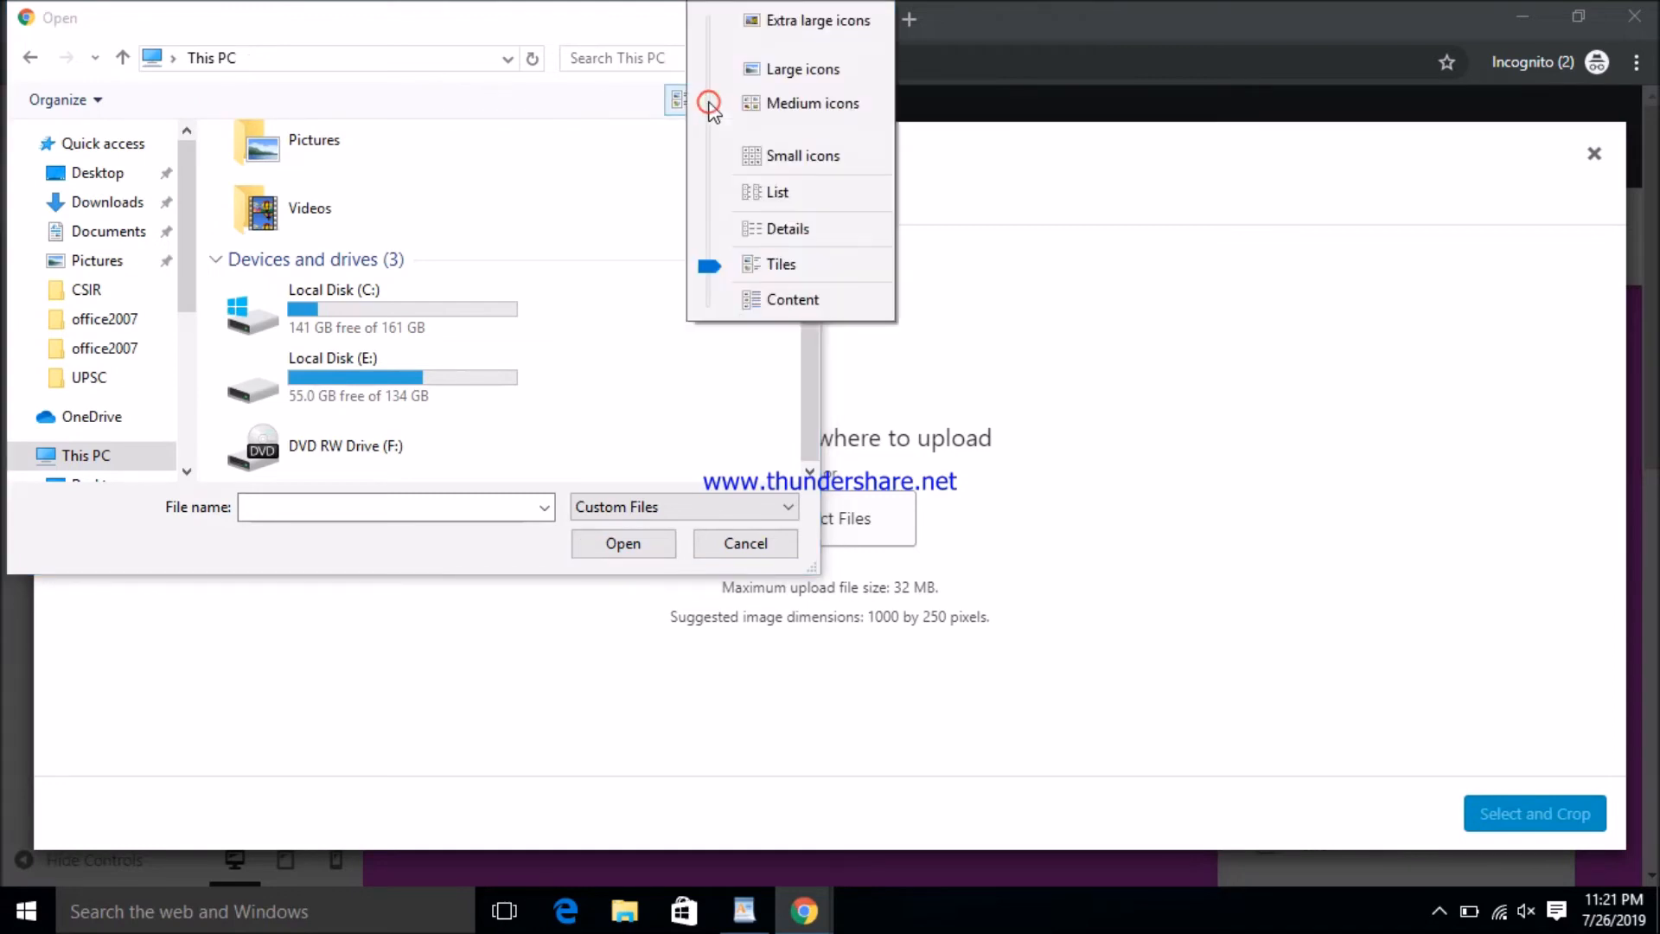
{"action": "left_click", "coordinate": [639, 57]}
- Search for png images, moving into Local Disk (C:) and the Users folder
{"action": "left_click", "coordinate": [643, 59]}
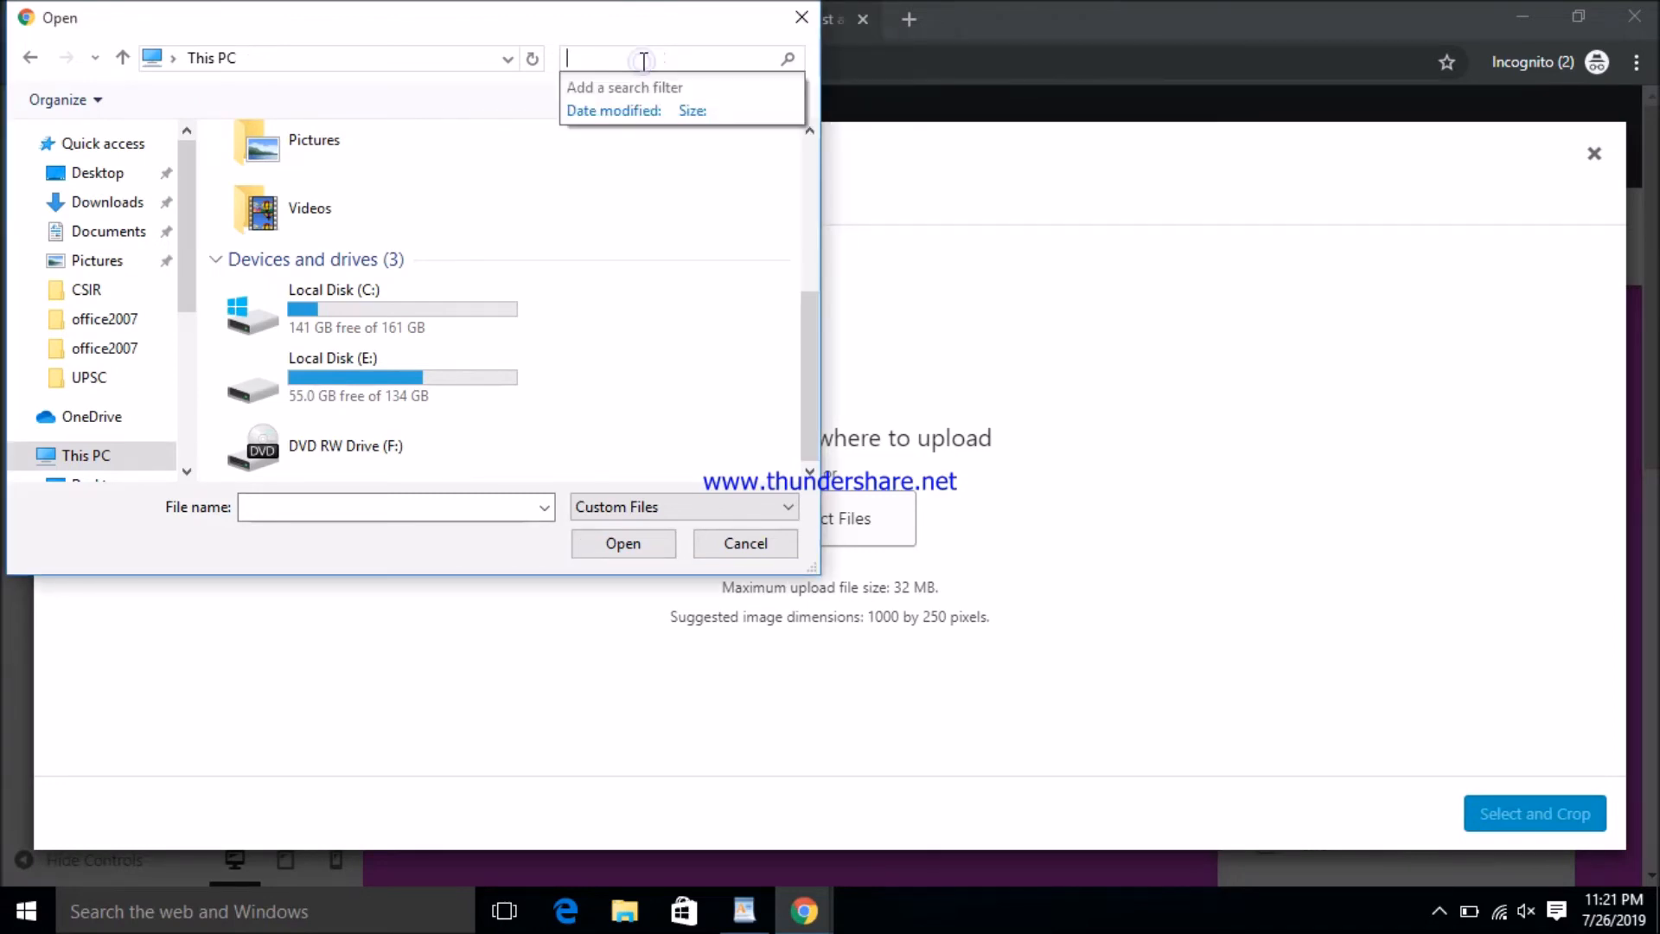
{"action": "type", "text": "png"}
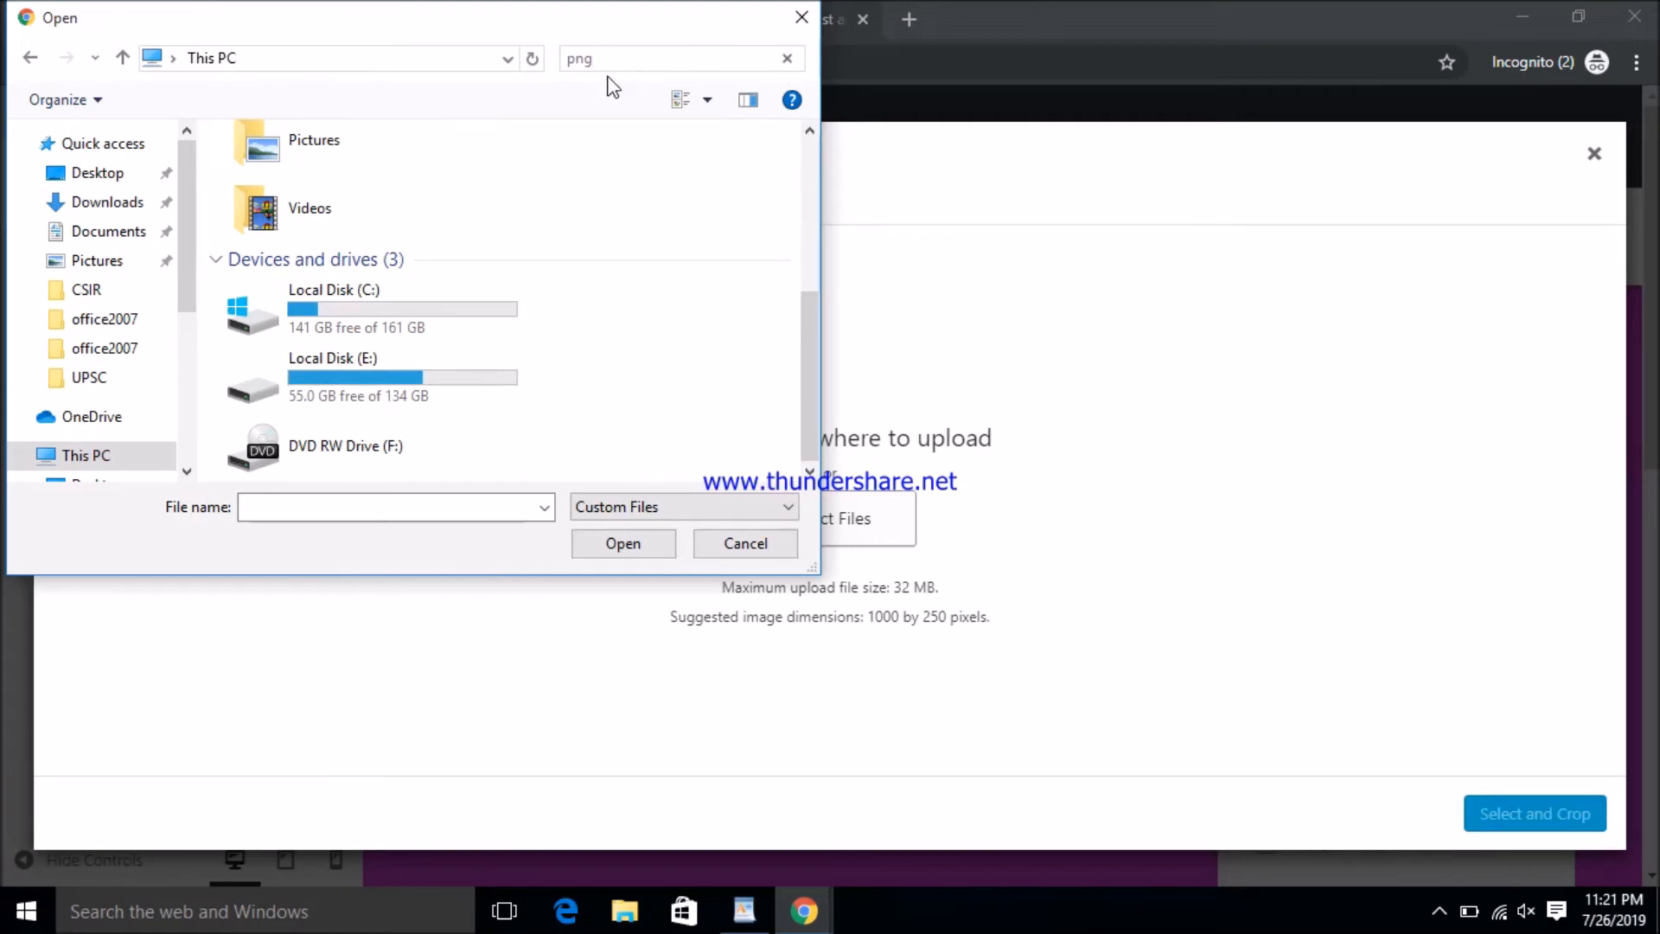
{"action": "left_click", "coordinate": [624, 58]}
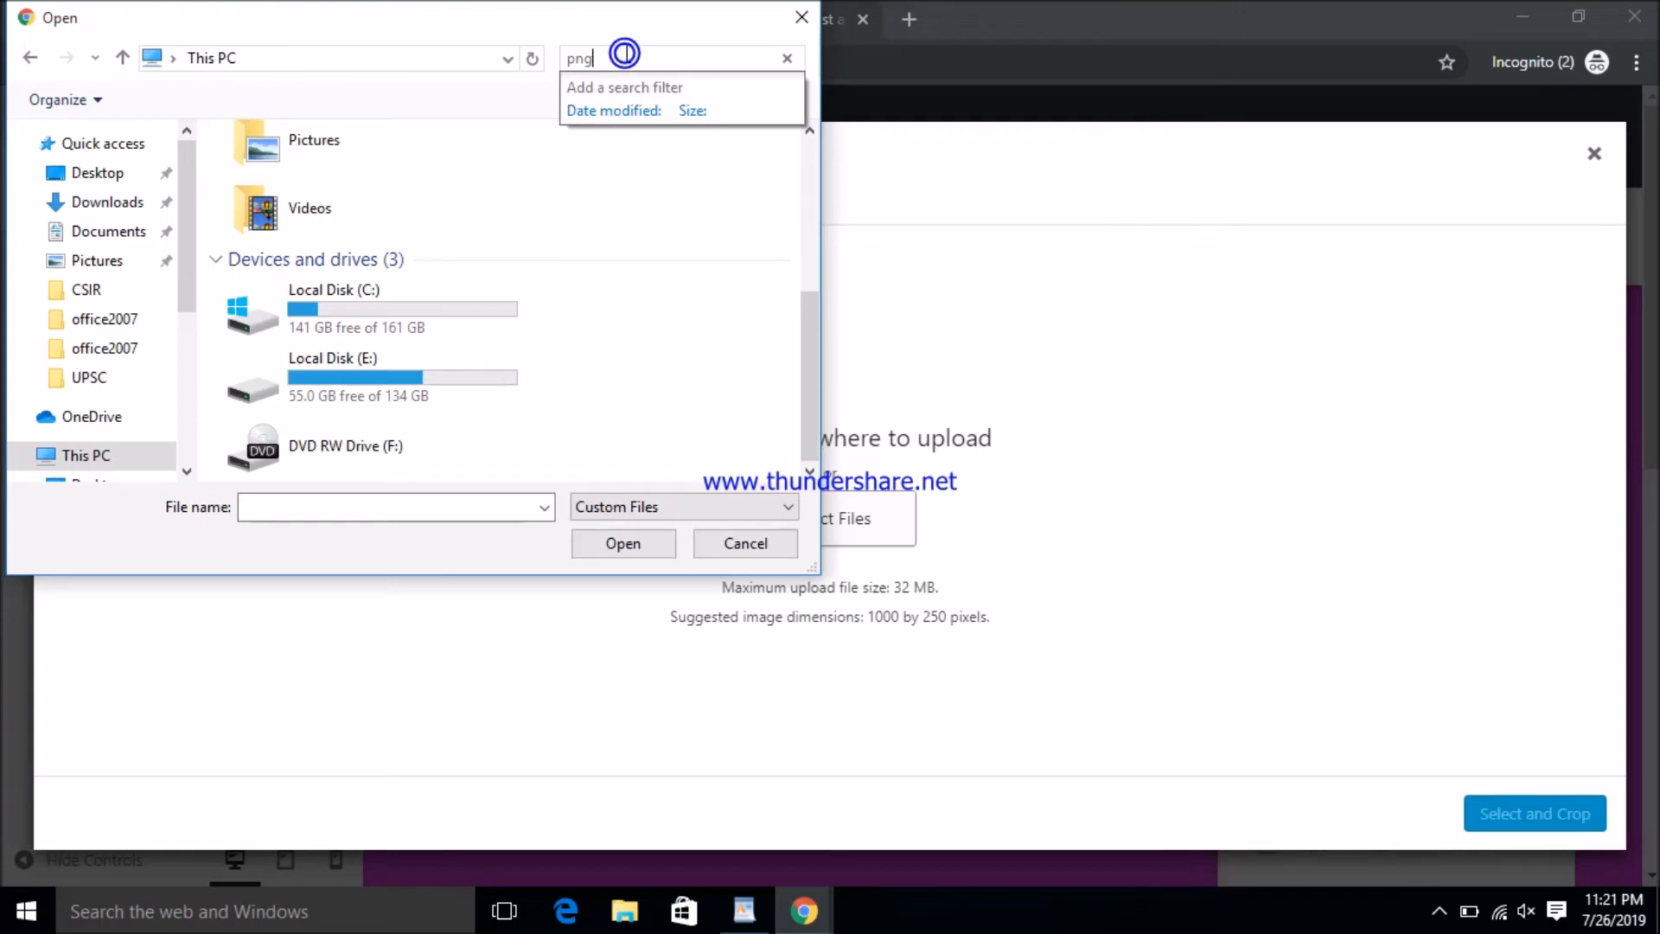
{"action": "left_click", "coordinate": [624, 54]}
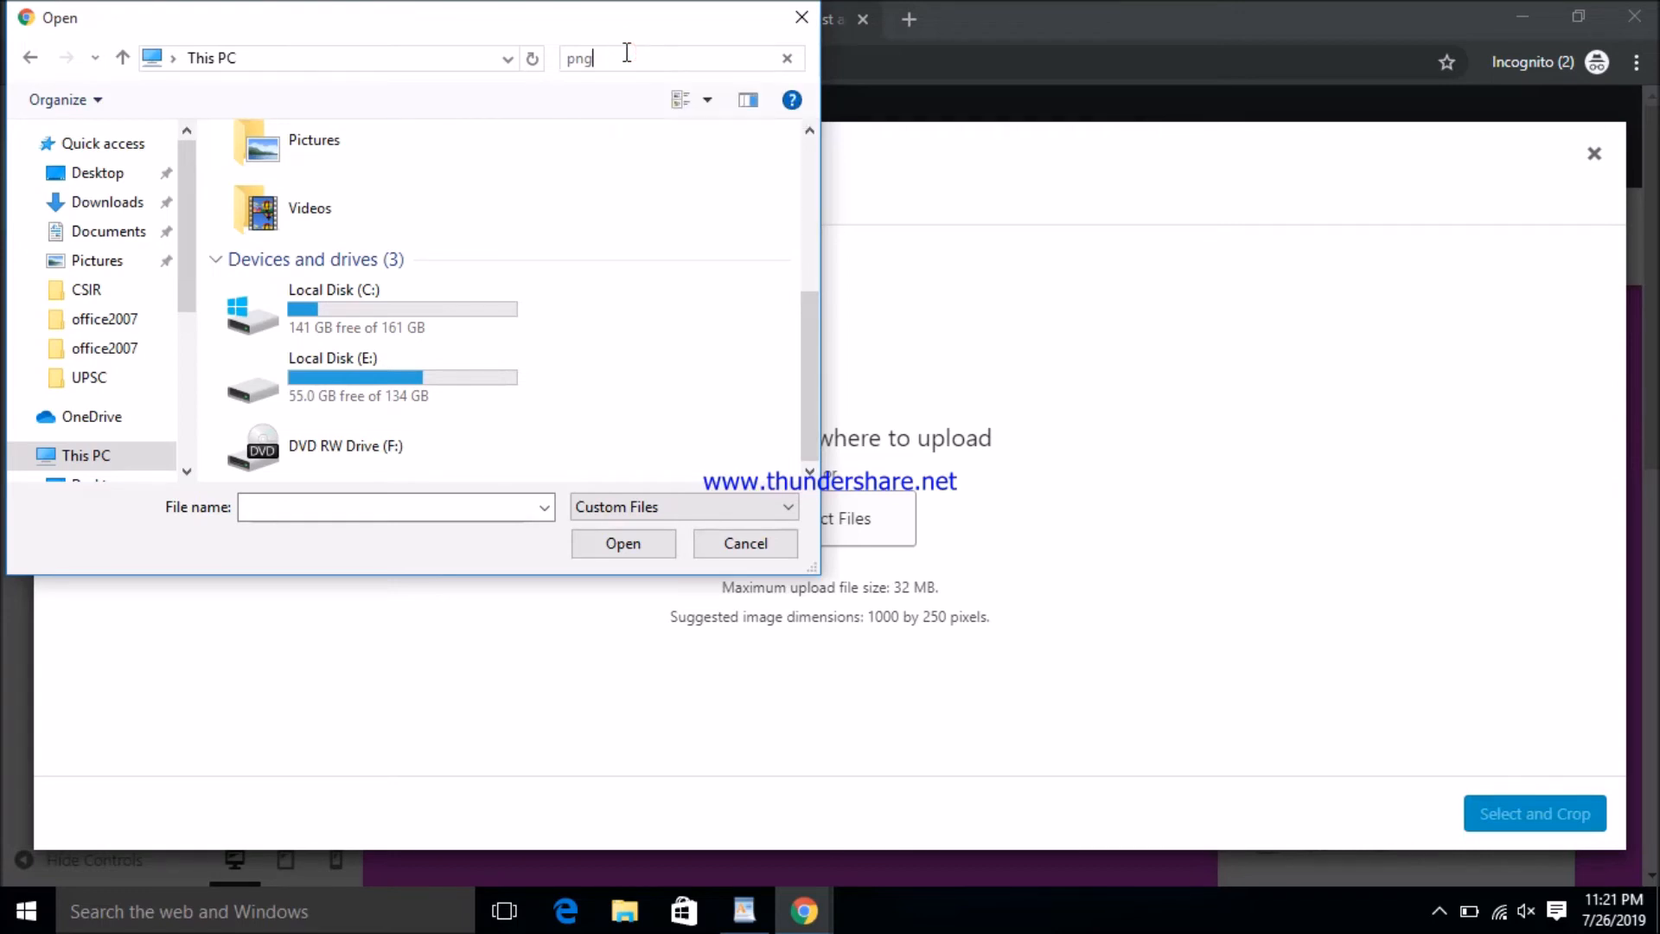
{"action": "scroll", "coordinate": [482, 185], "scroll_direction": "up", "scroll_amount": 3}
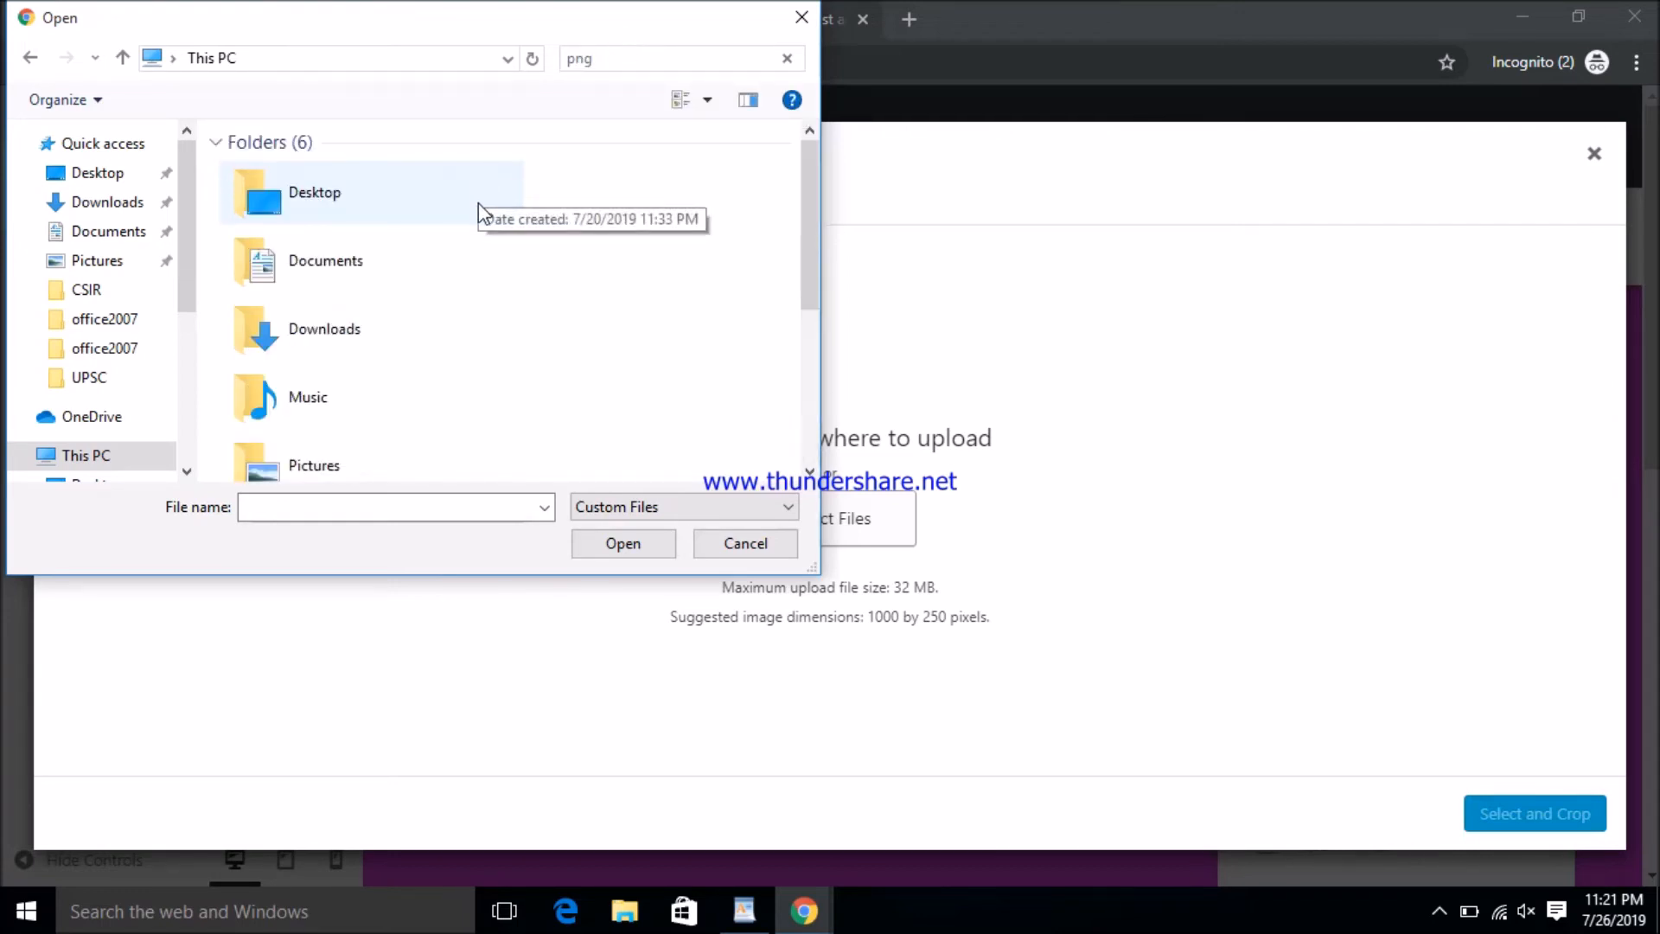
{"action": "scroll", "coordinate": [460, 222], "scroll_direction": "down", "scroll_amount": 3}
{"action": "double_click", "coordinate": [428, 306]}
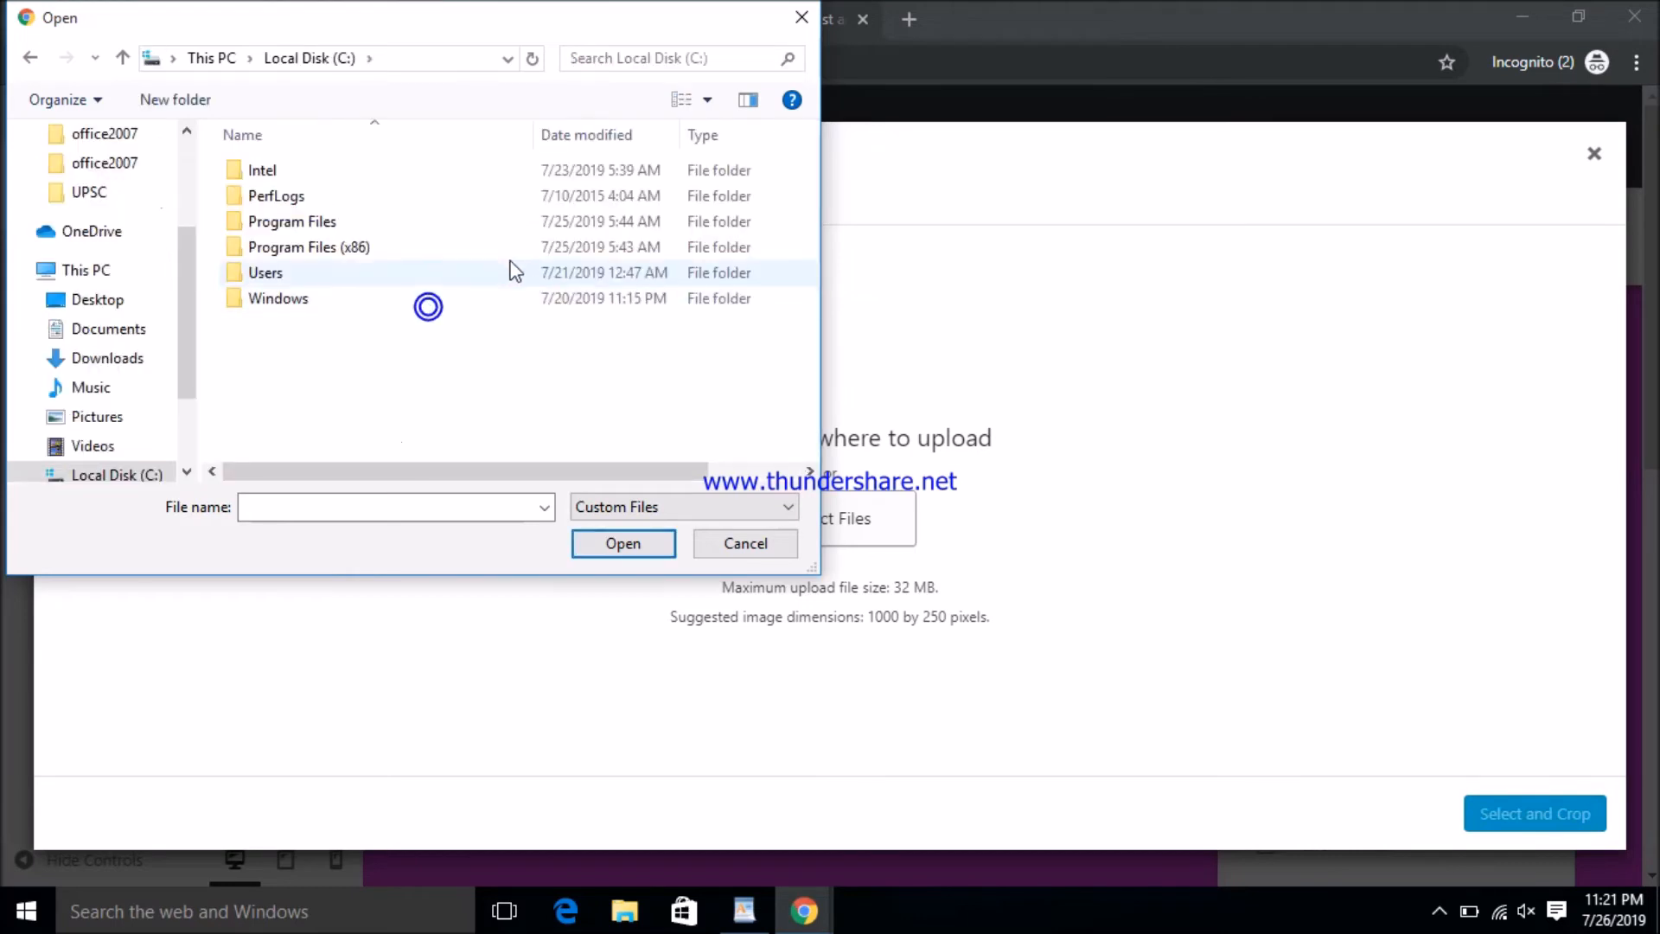
{"action": "double_click", "coordinate": [355, 280]}
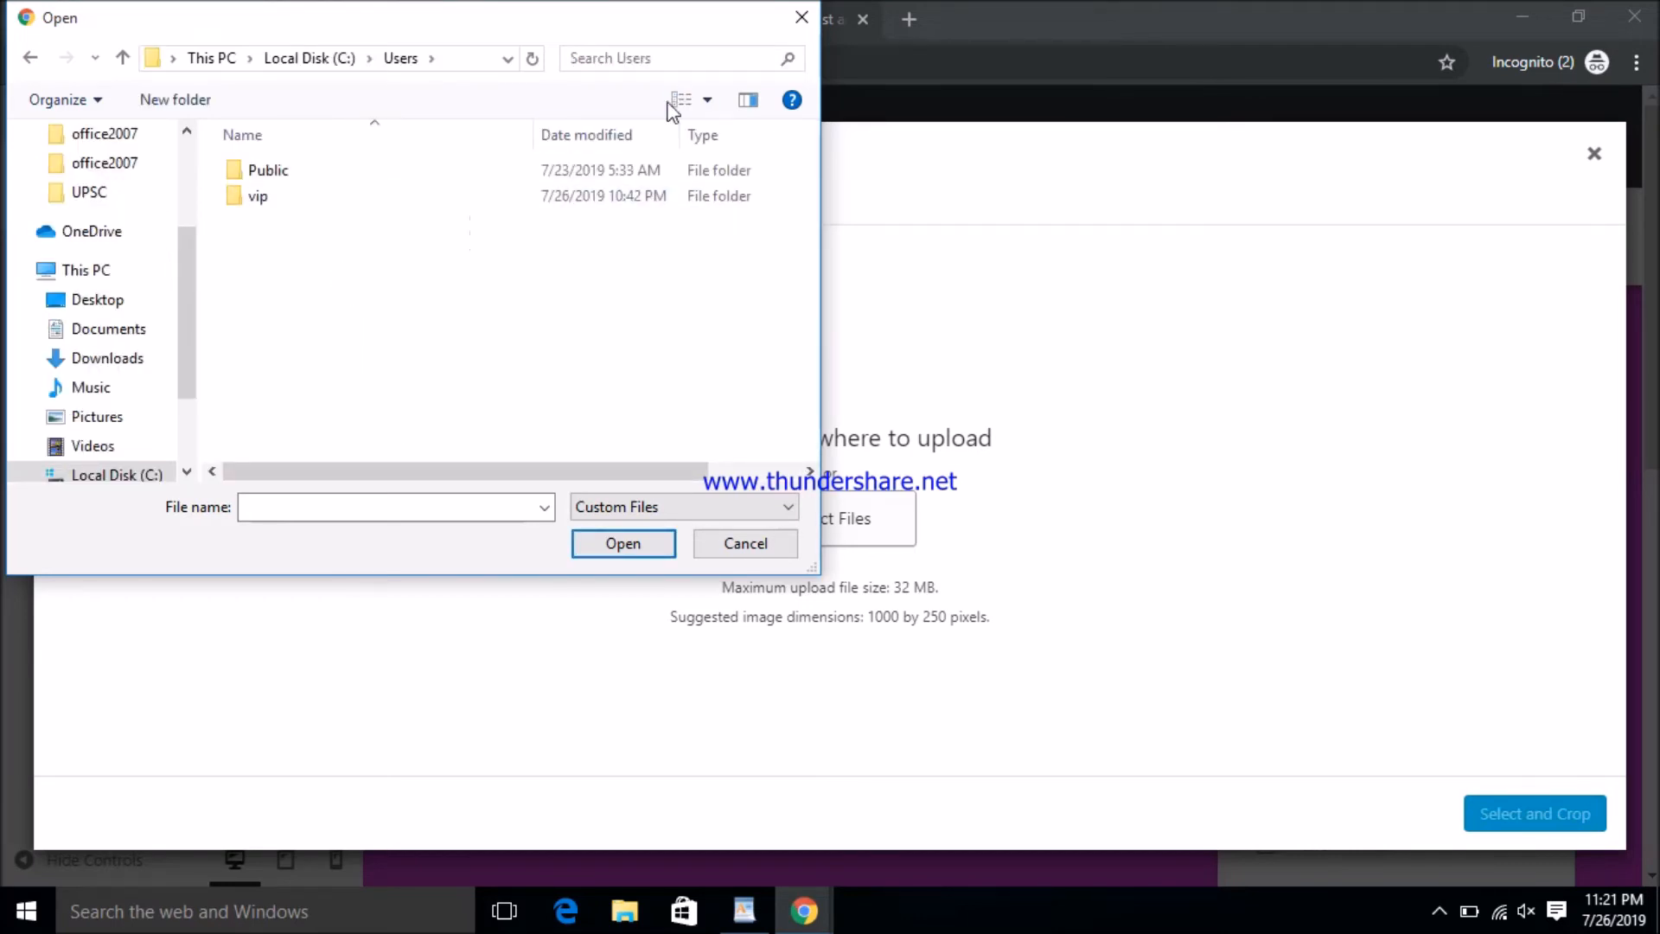
{"action": "left_click", "coordinate": [684, 59]}
{"action": "left_click", "coordinate": [687, 88]}
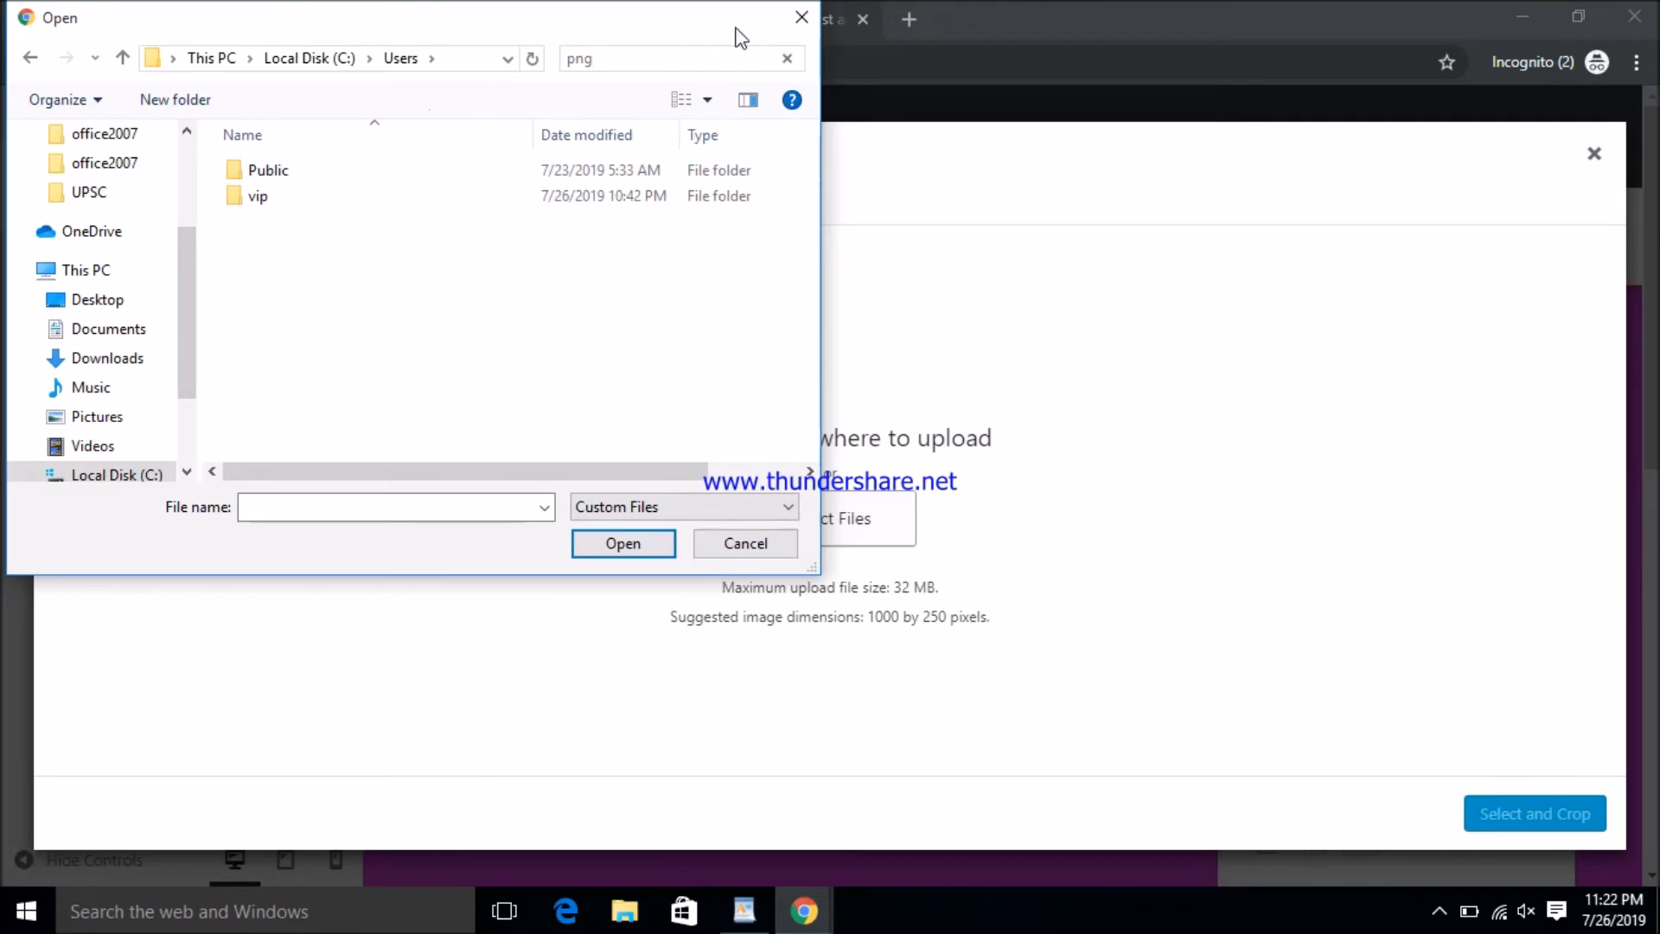
- Close the file chooser and the Choose Image window without selecting any image
{"action": "left_click", "coordinate": [802, 17]}
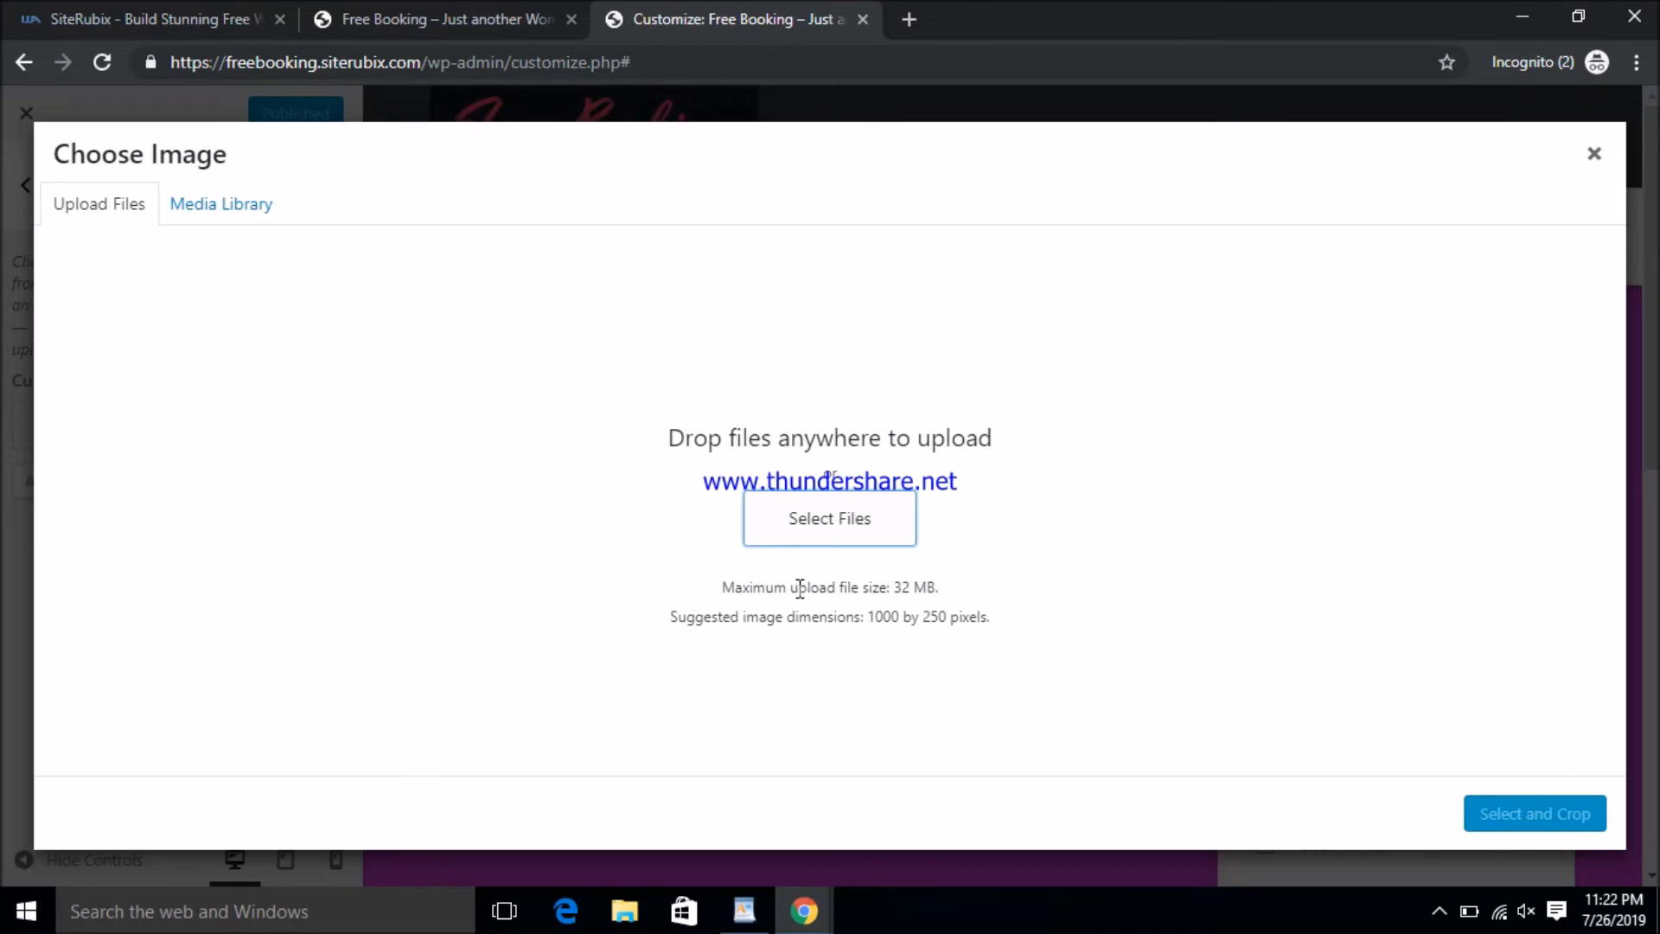
{"action": "left_click", "coordinate": [269, 232]}
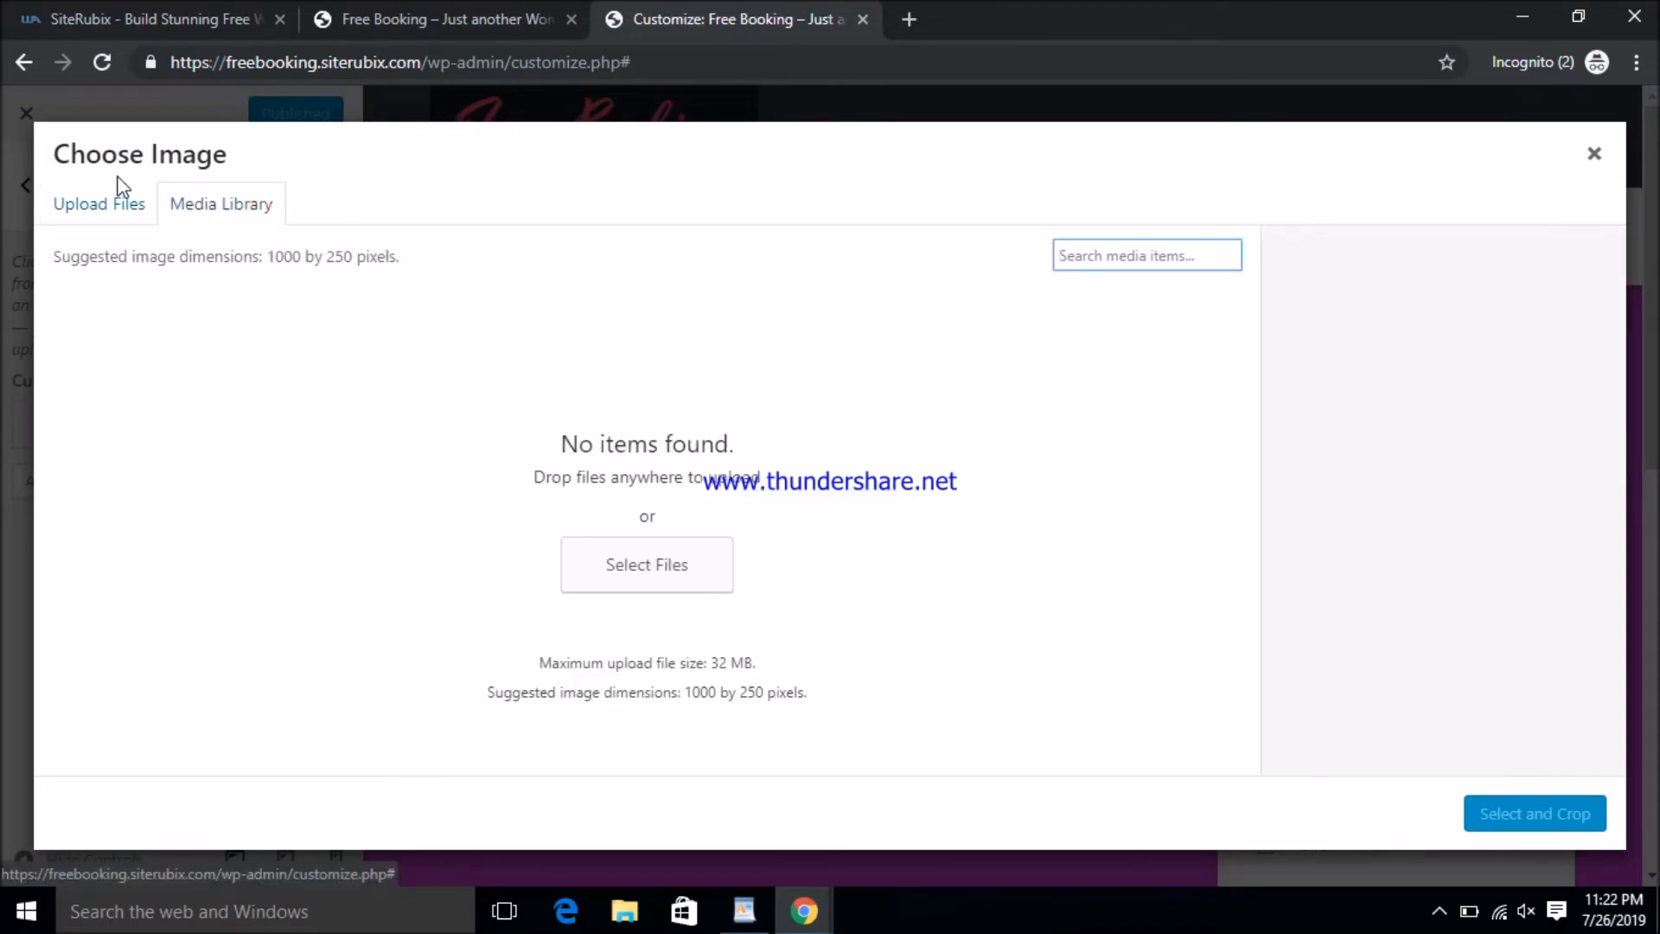
{"action": "left_click", "coordinate": [97, 204]}
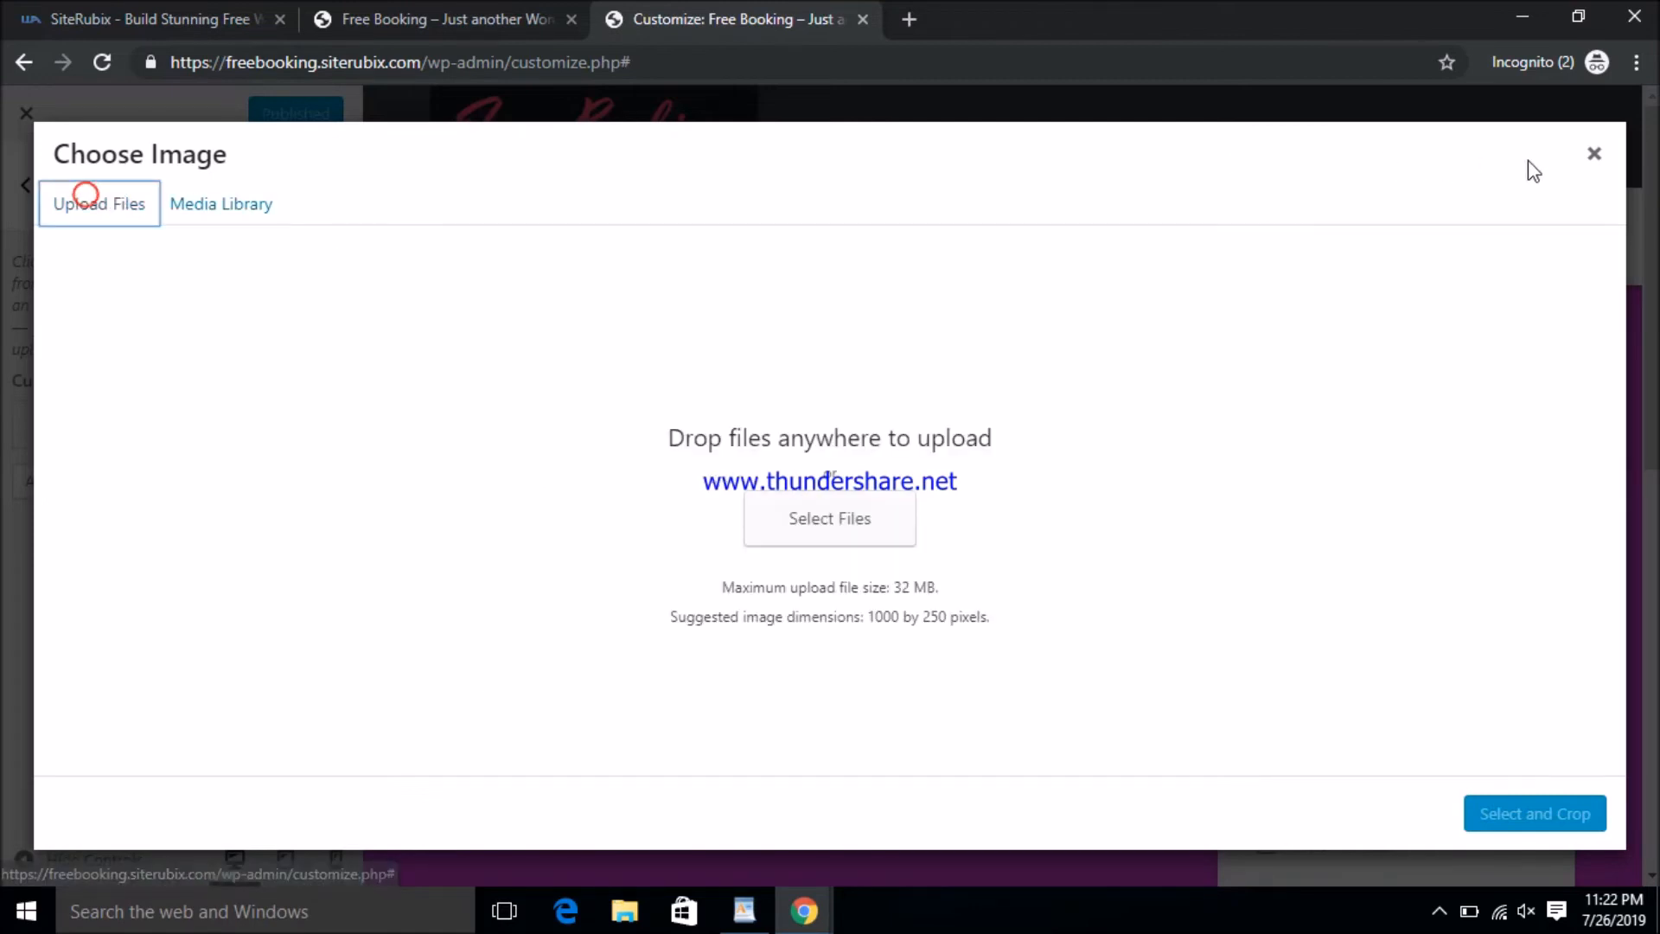
{"action": "left_click", "coordinate": [1594, 155]}
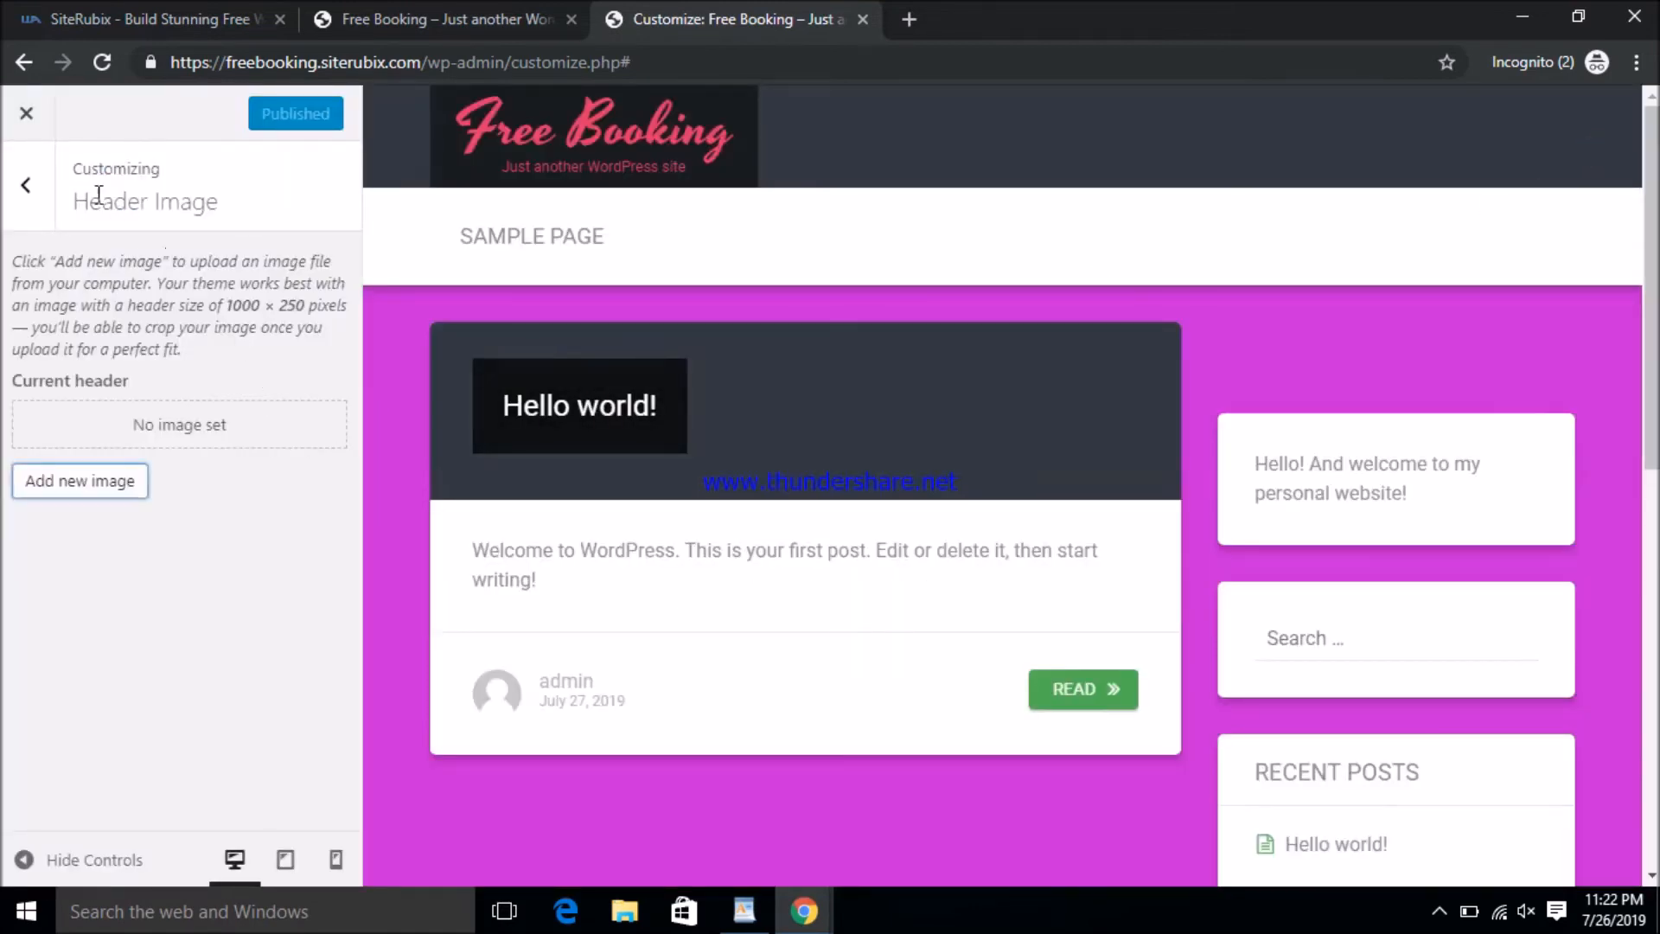
- Leave the Customizer for the dashboard and start a new page via Pages > Add New
{"action": "left_click", "coordinate": [27, 113]}
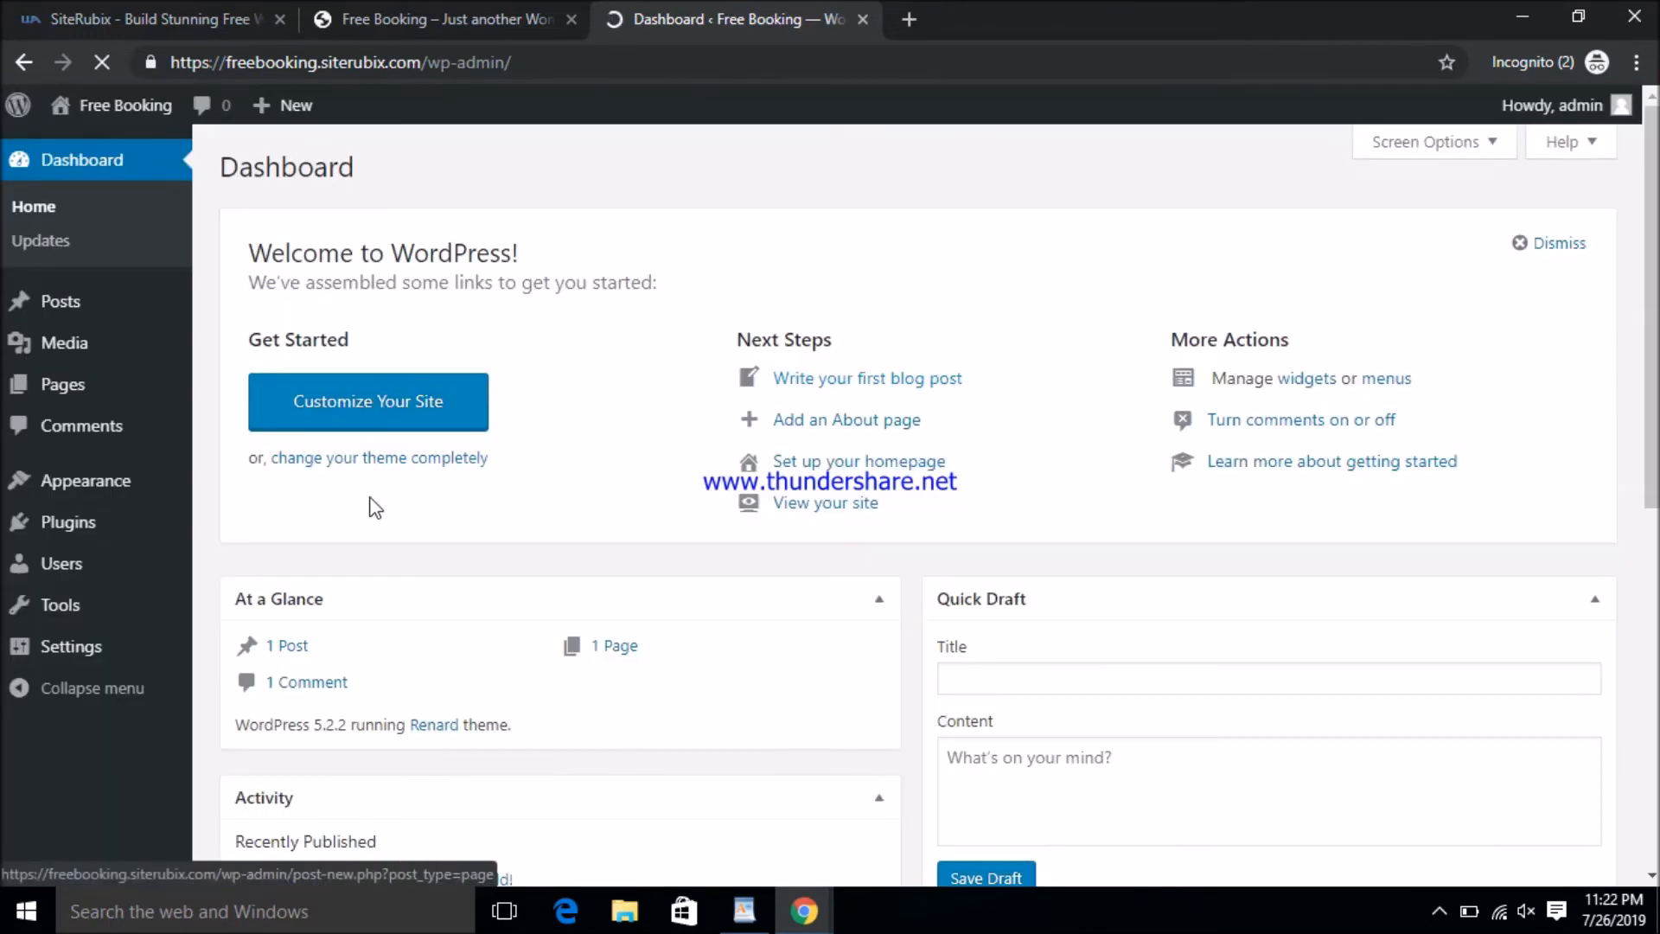
{"action": "mouse_move", "coordinate": [123, 396]}
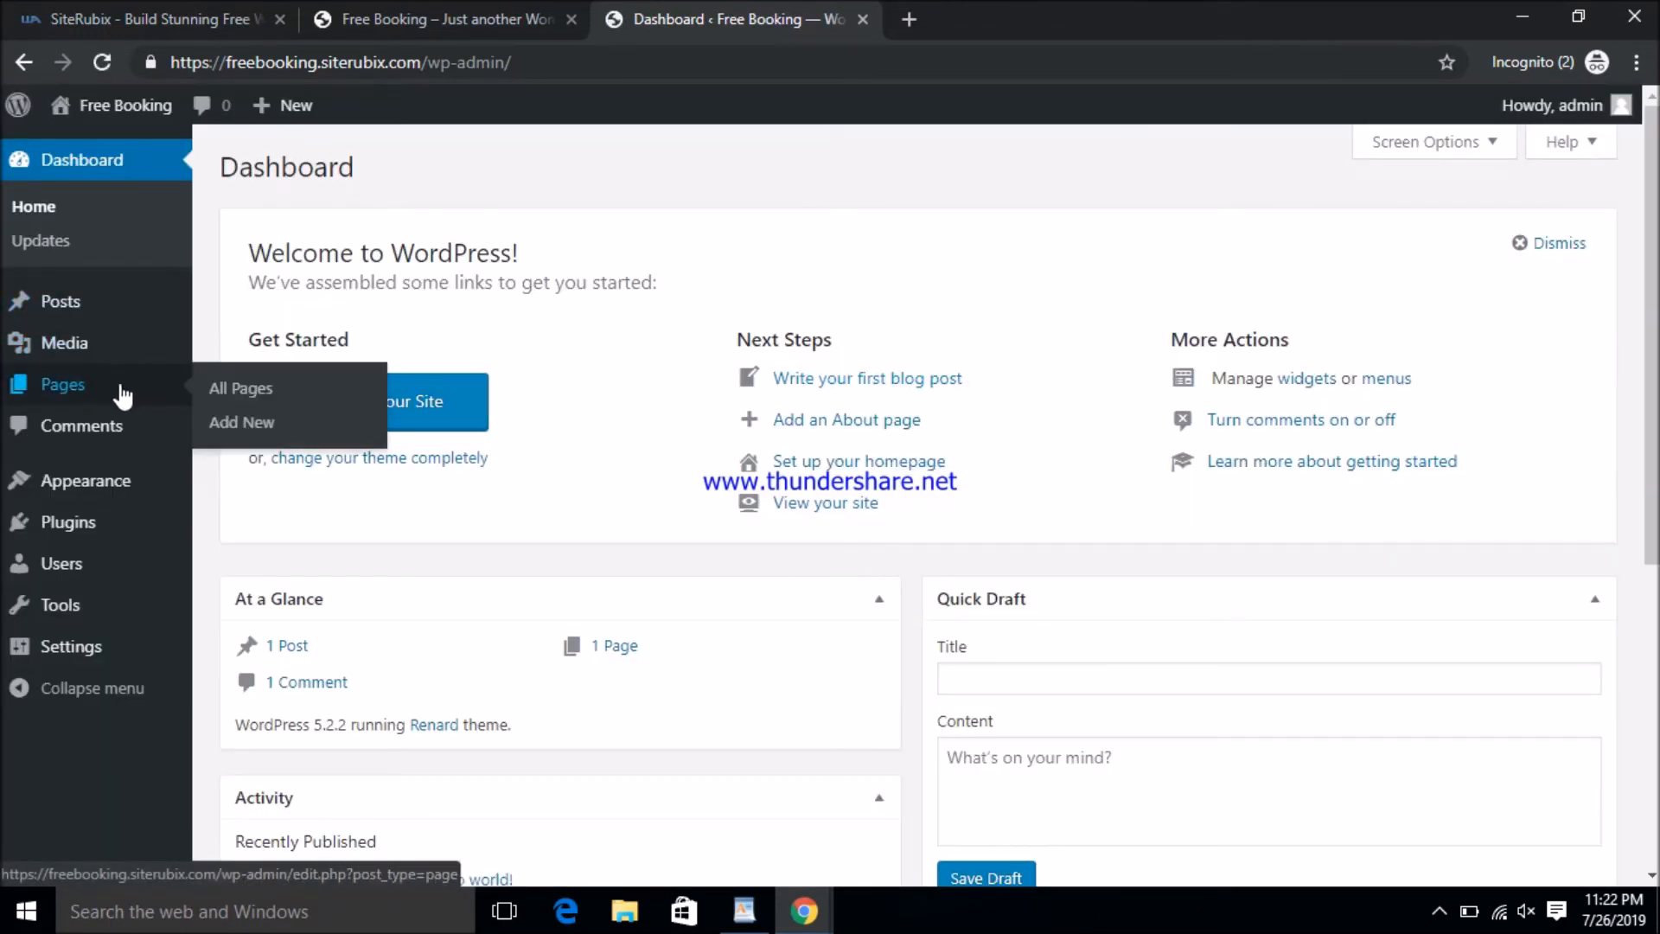
{"action": "left_click", "coordinate": [261, 423]}
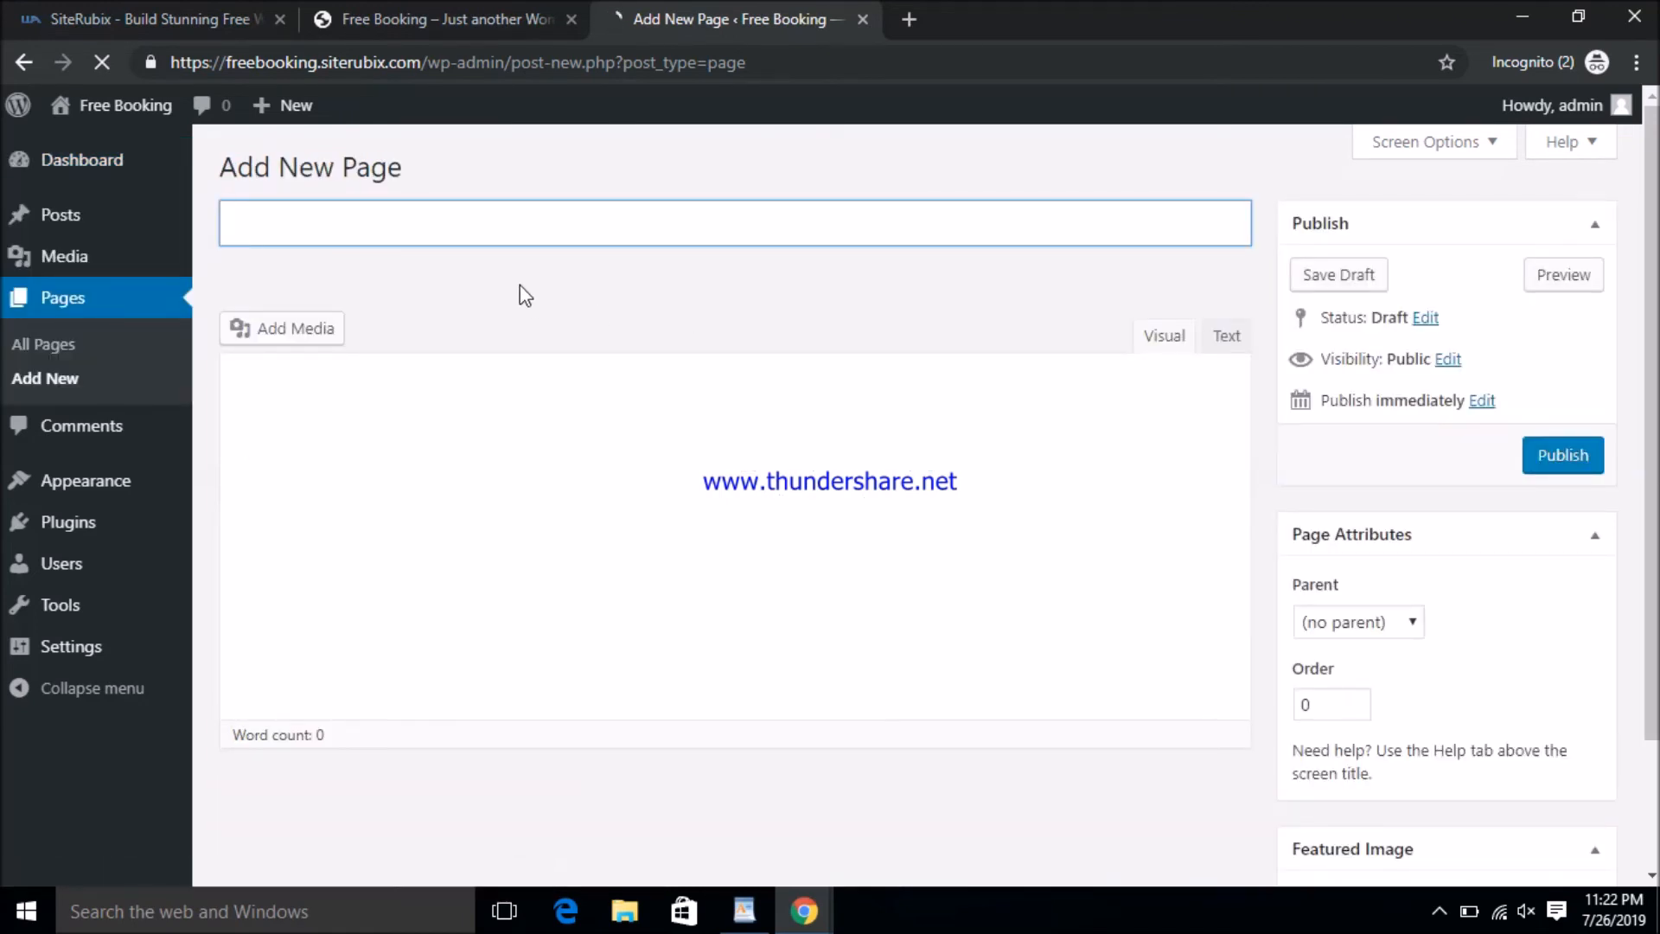
- Title the page 'Home' and type a body sentence about booking a vehicle any time, anywhere
{"action": "type", "text": "Home"}
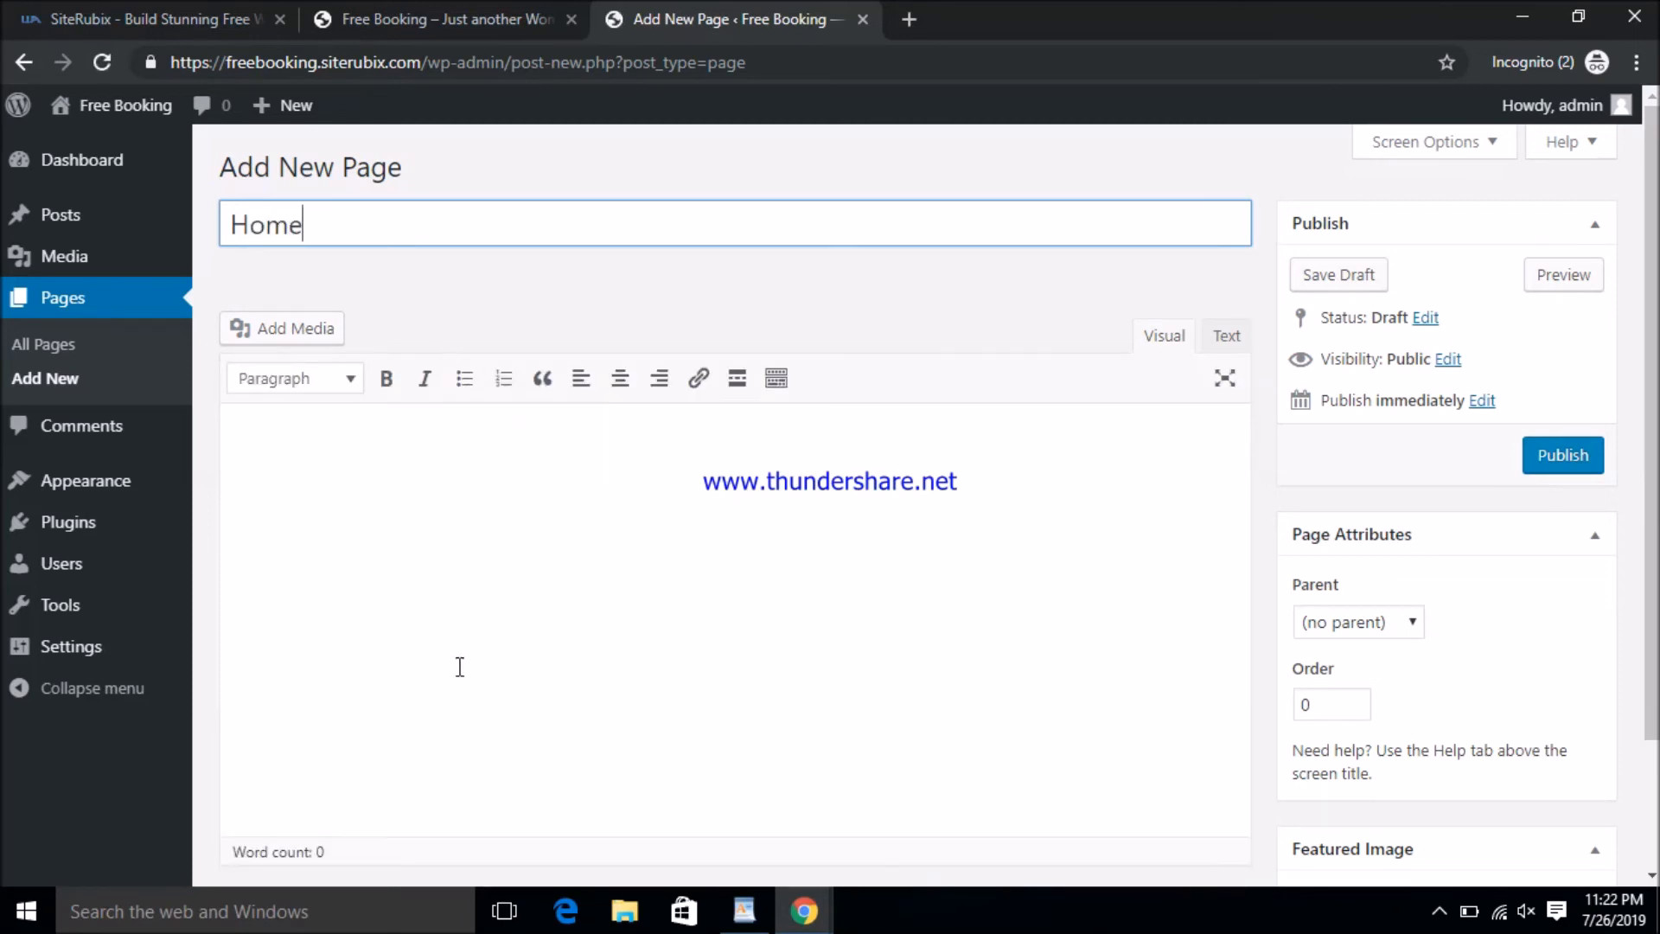
{"action": "left_click", "coordinate": [352, 498]}
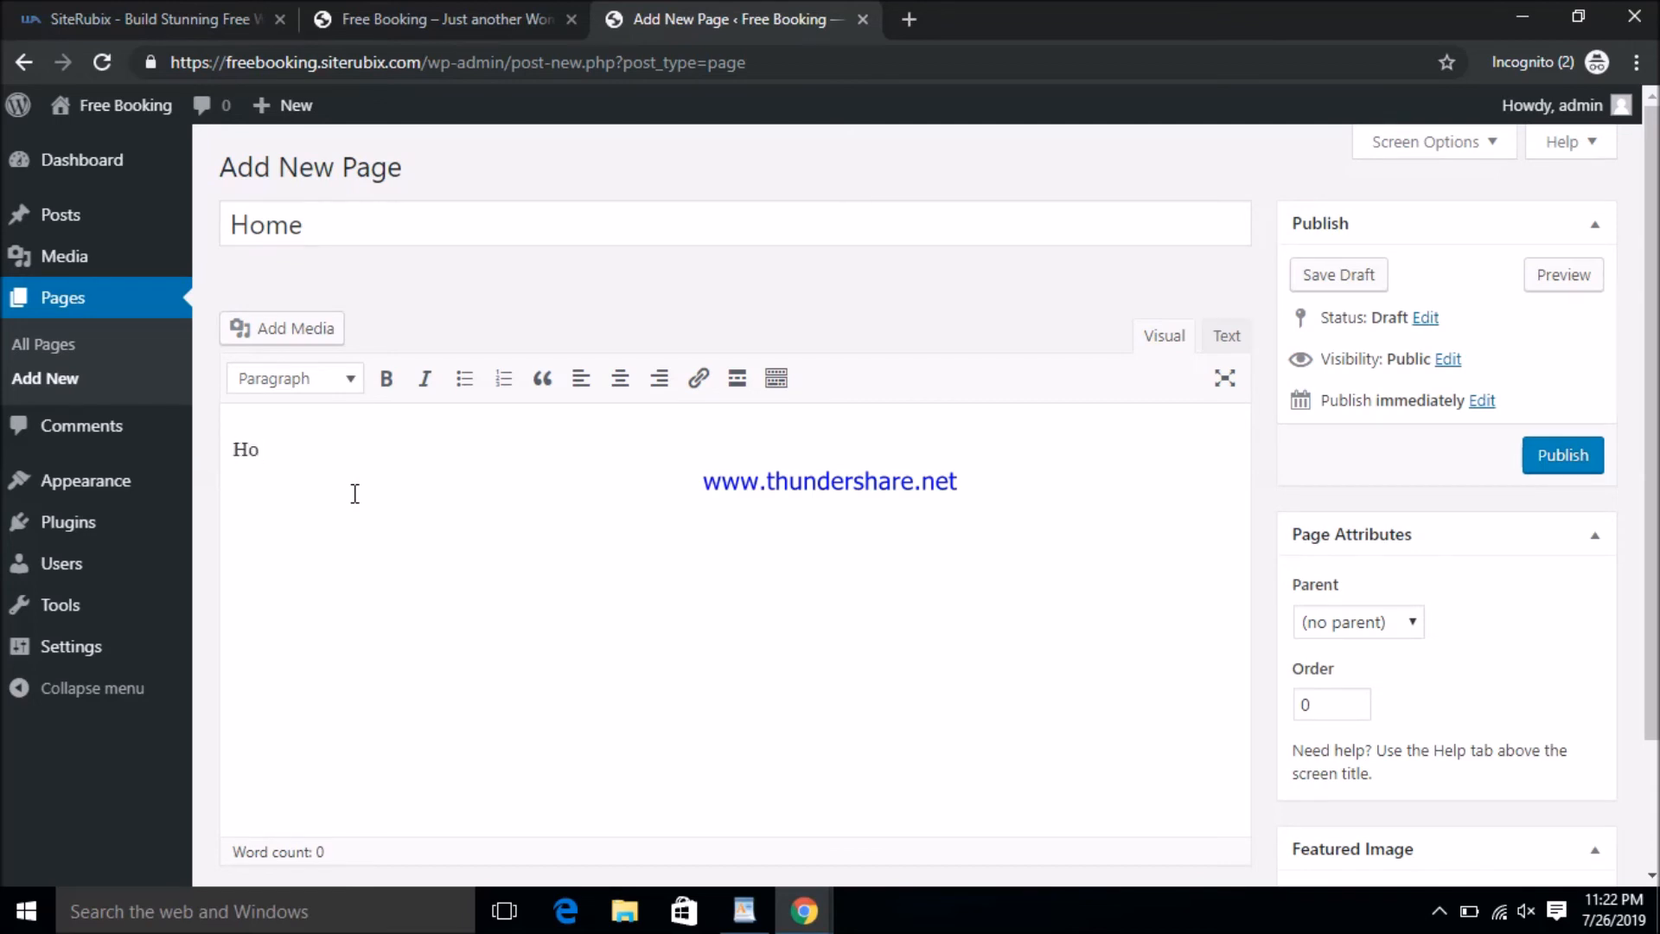
{"action": "type", "text": "This website is"}
{"action": "type", "text": "very he"}
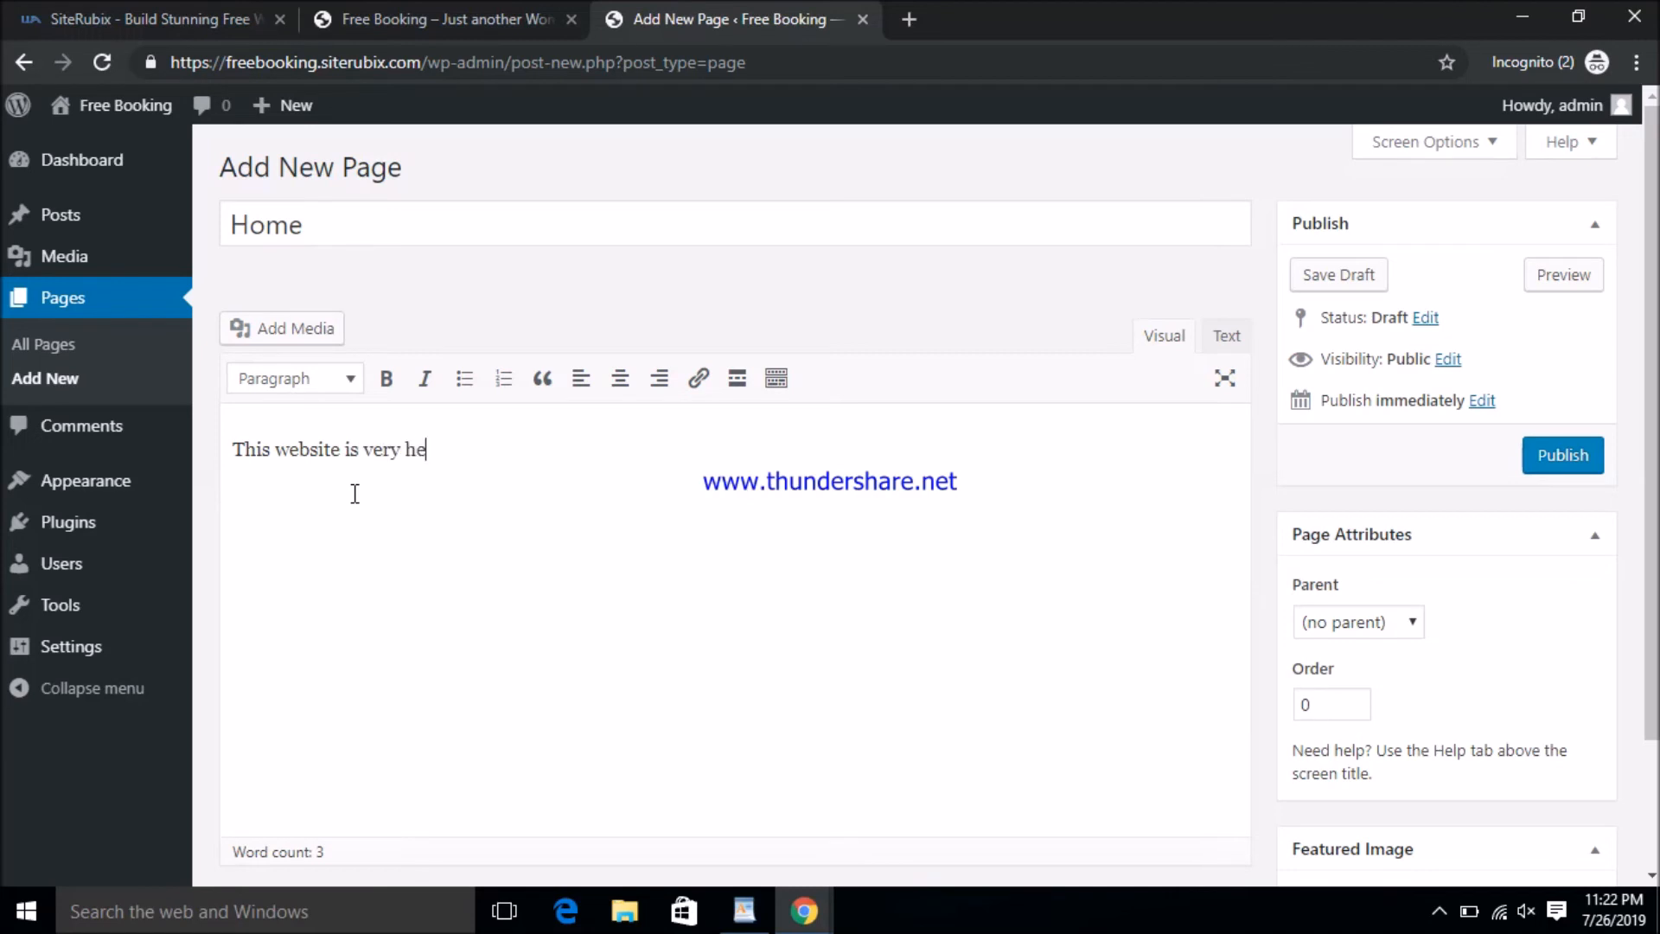
{"action": "type", "text": "lpful to bok"}
{"action": "type", "text": "inganf"}
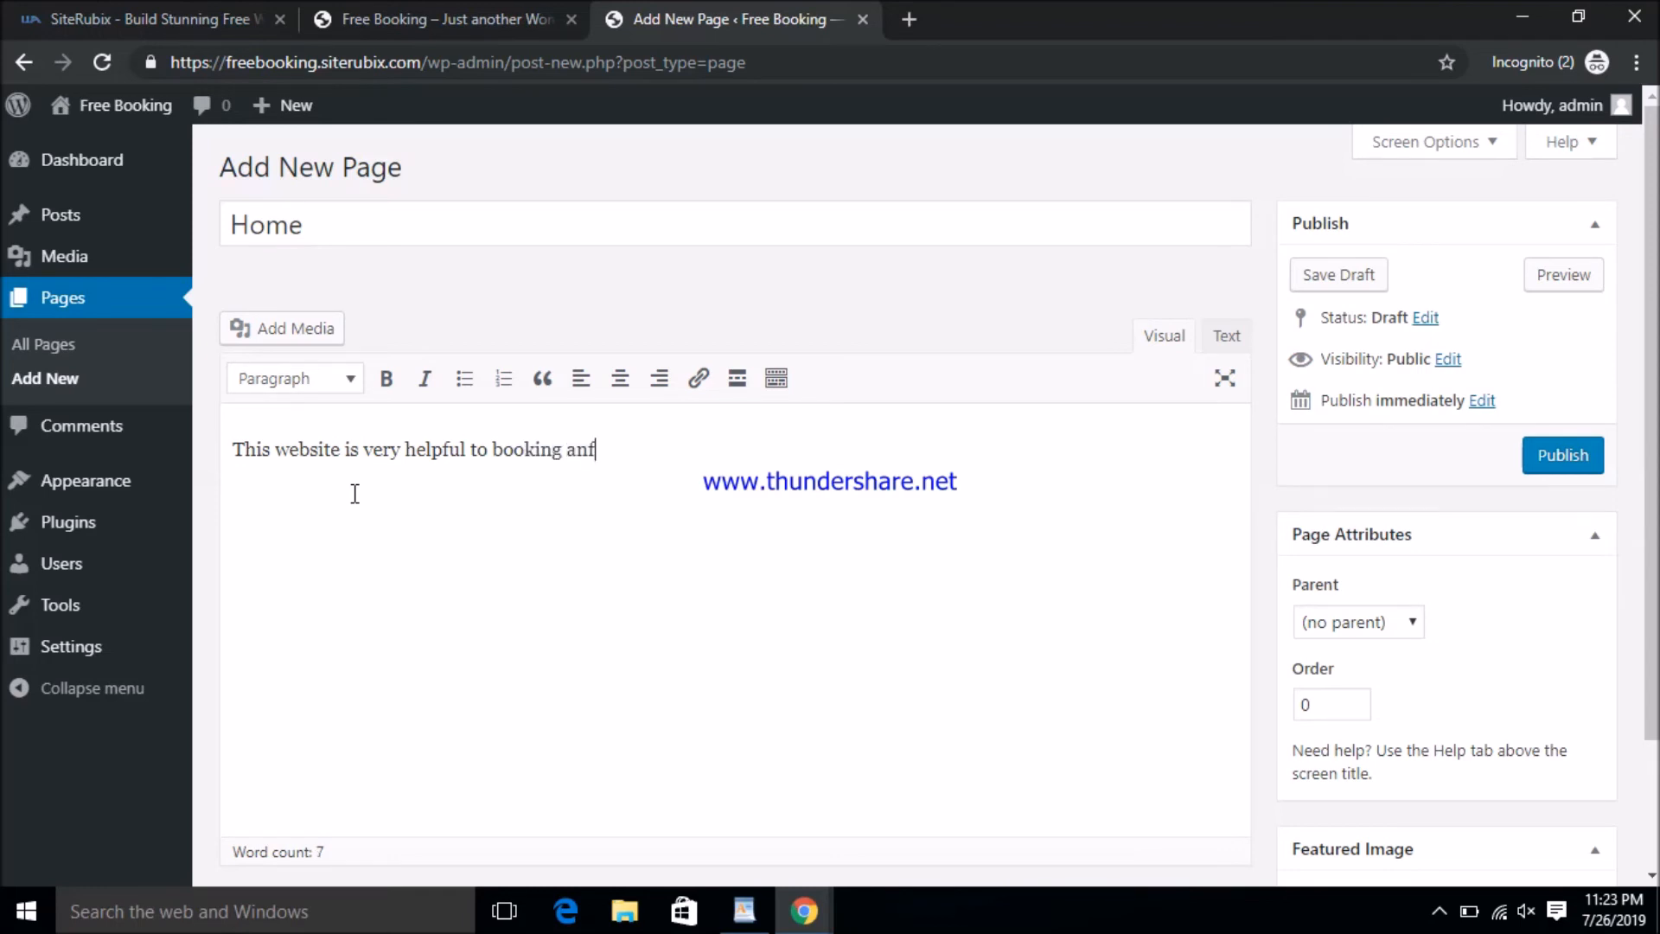
{"action": "key", "text": "BackSpace"}
{"action": "type", "text": "y vechical any time an"}
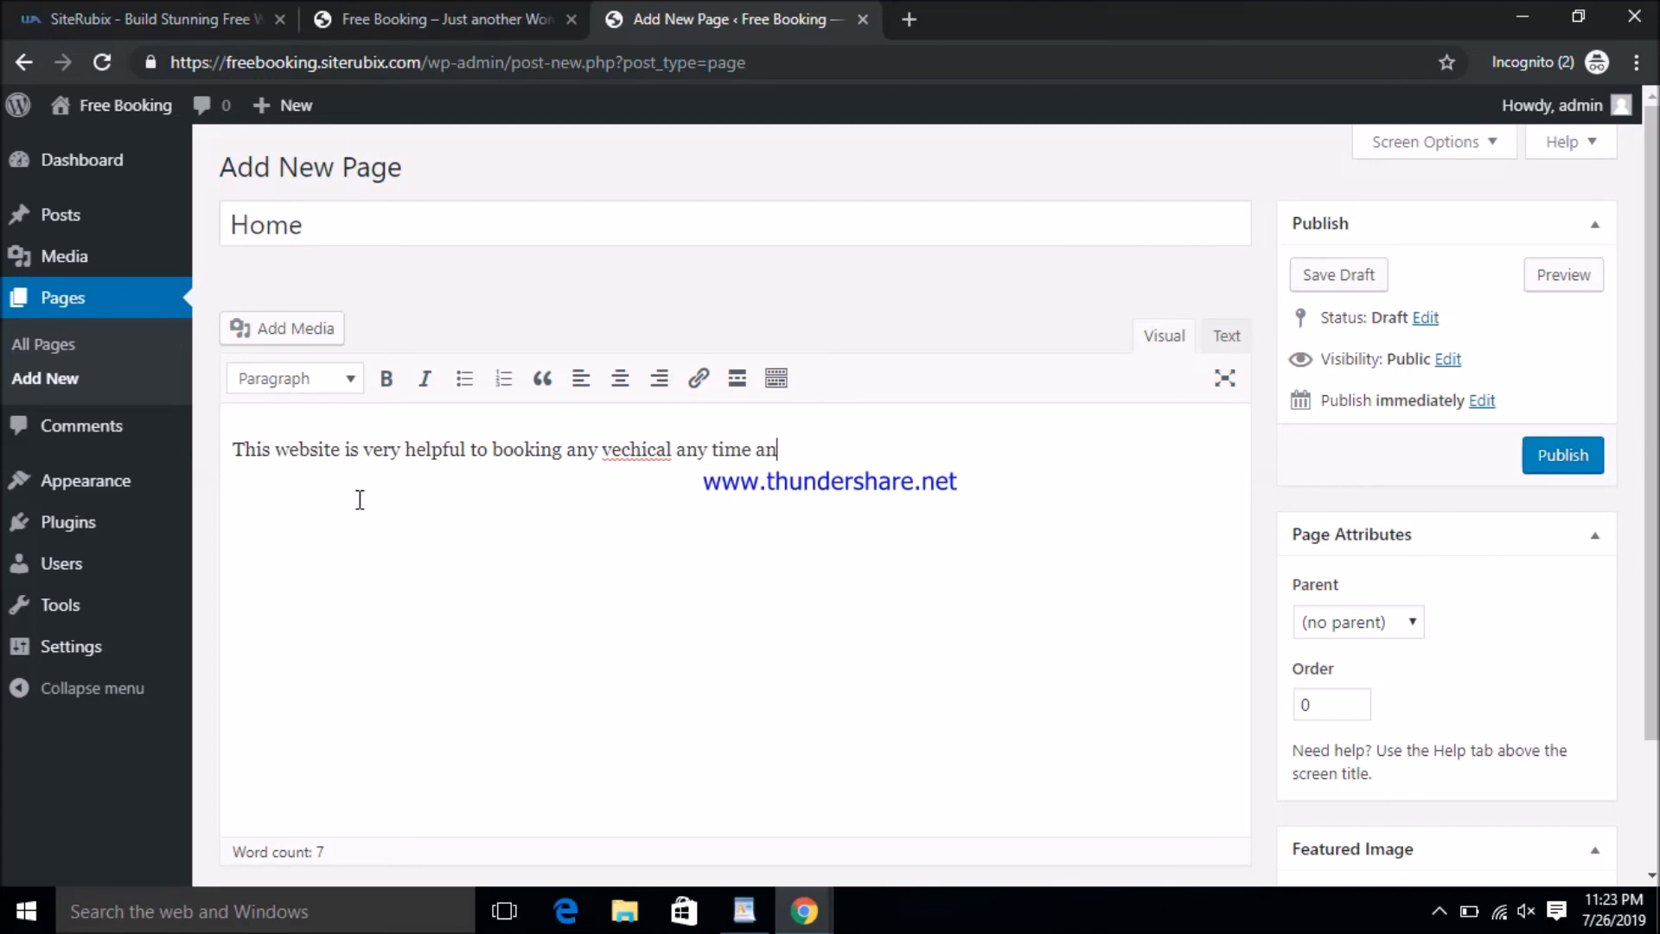
{"action": "type", "text": "y any where ."}
- Retype the misspelled word 'vechical' and publish the Home page
{"action": "right_click", "coordinate": [634, 447]}
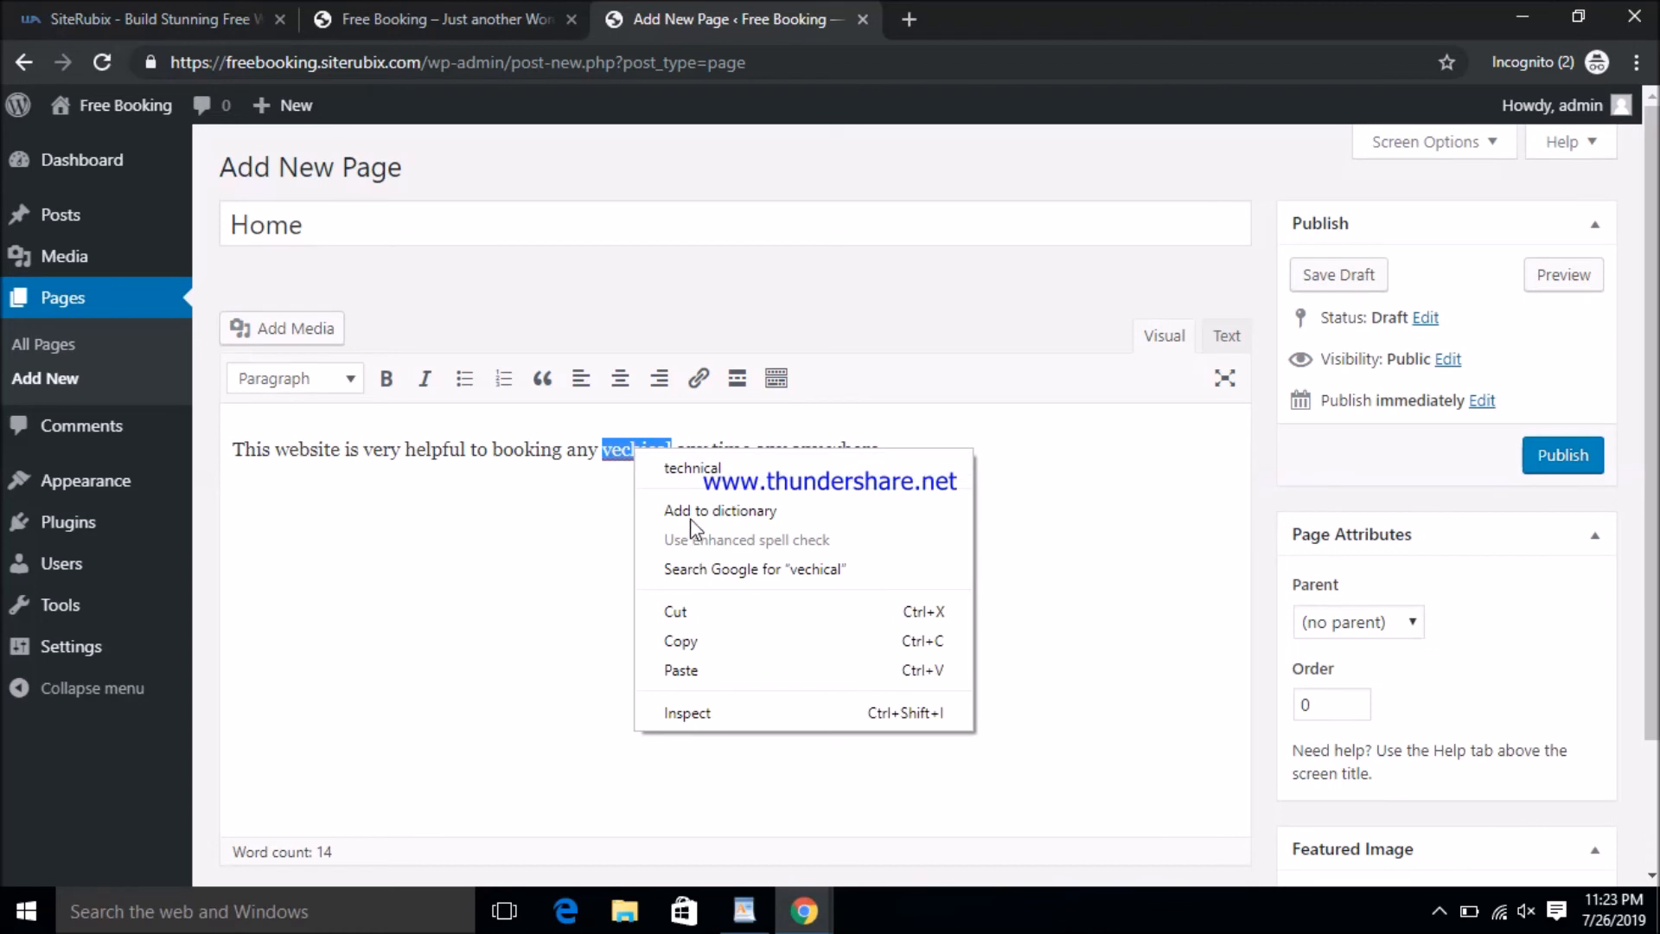
{"action": "left_click", "coordinate": [614, 481]}
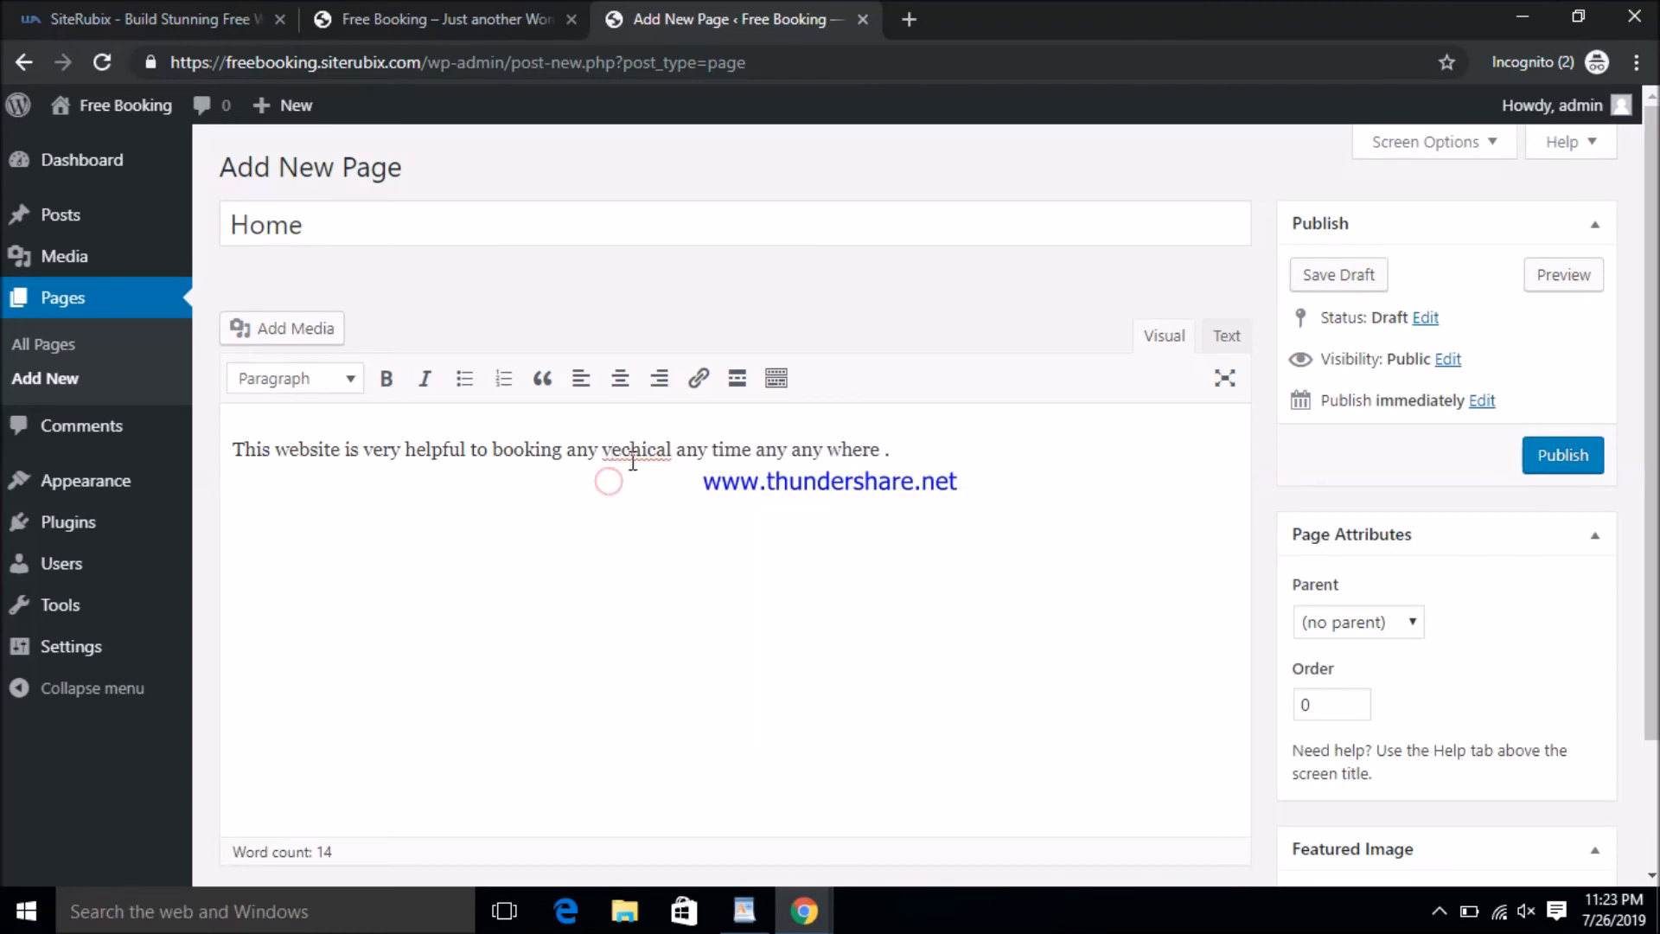
{"action": "double_click", "coordinate": [651, 448]}
{"action": "type", "text": "ve"}
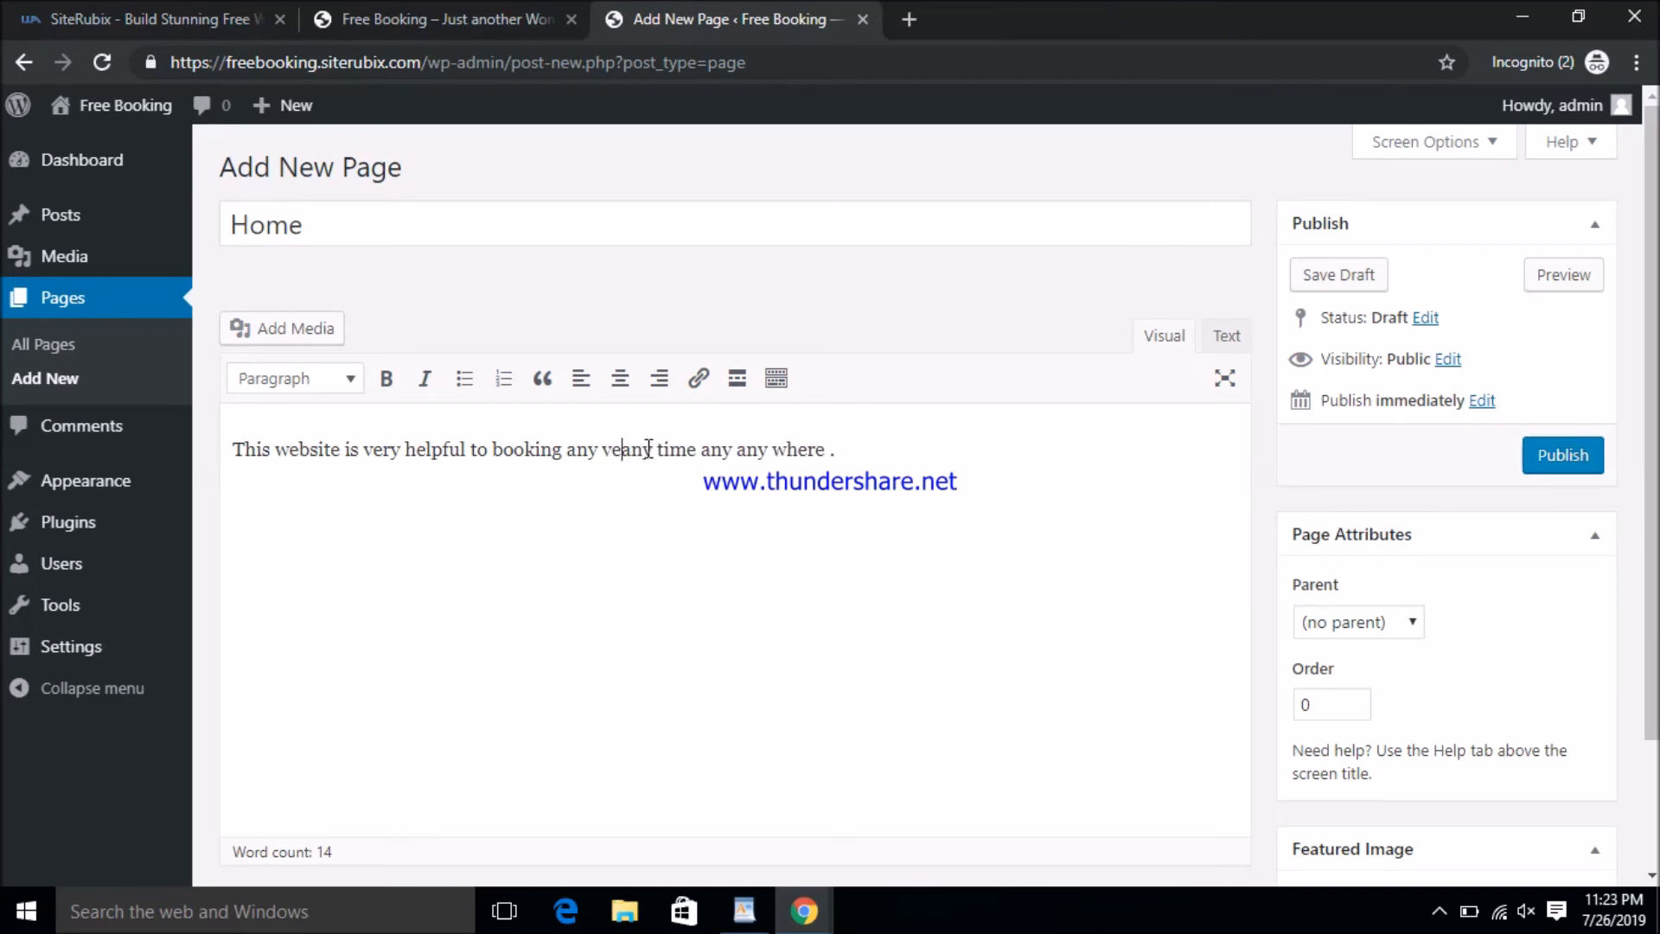
{"action": "type", "text": "chi"}
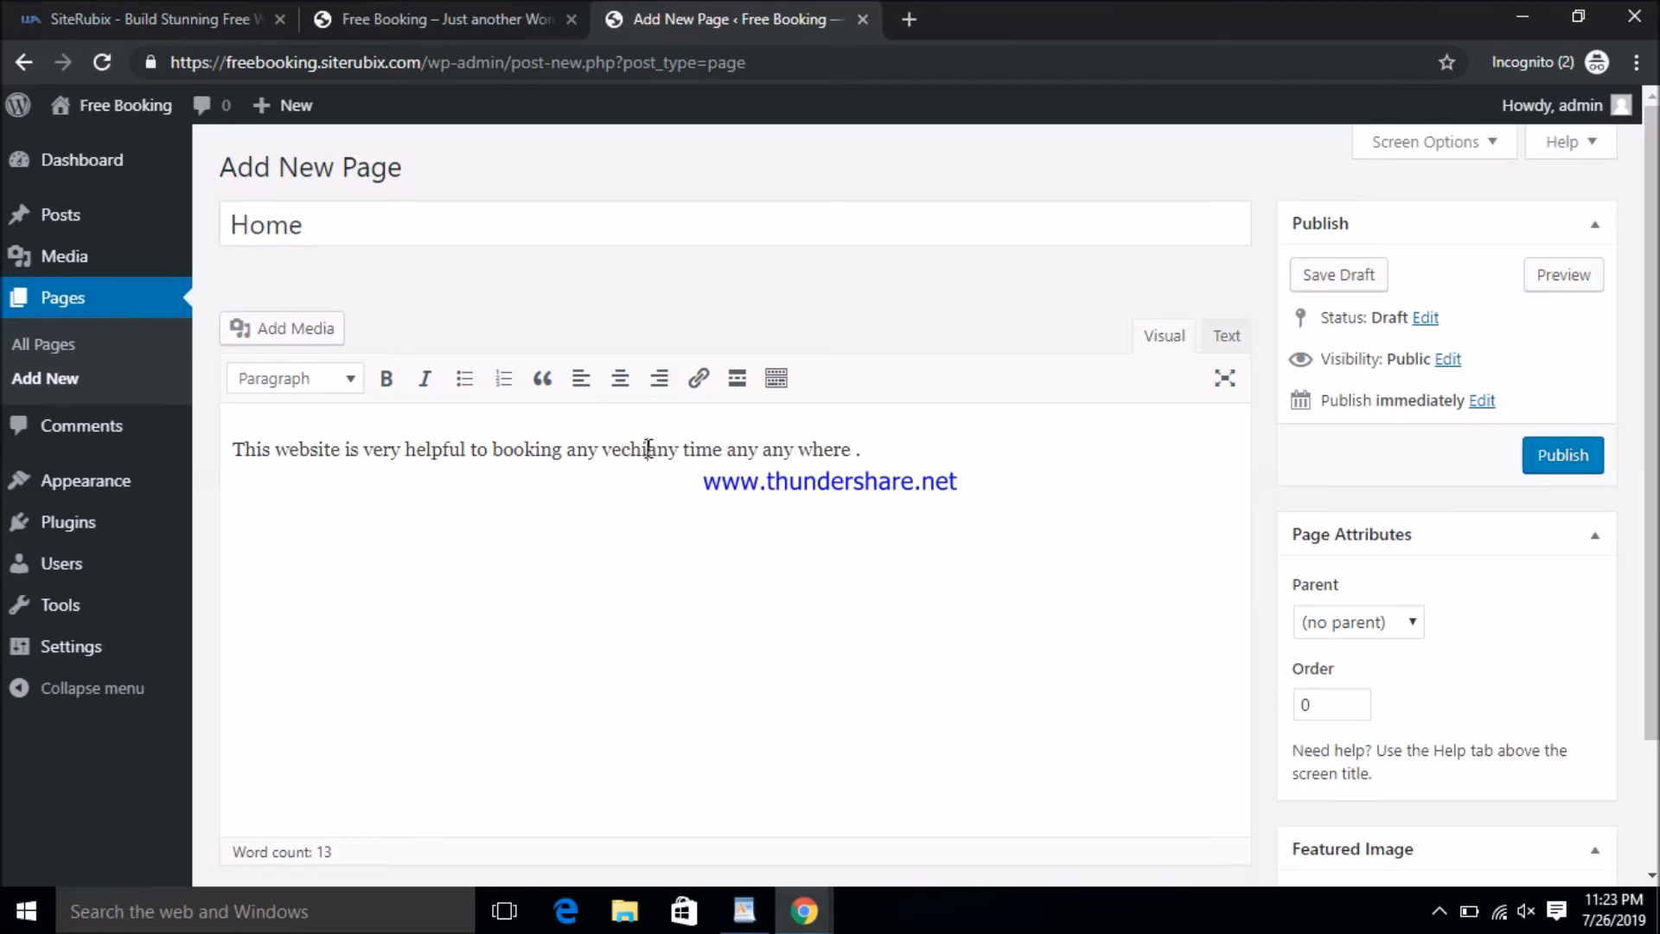
{"action": "type", "text": "cal"}
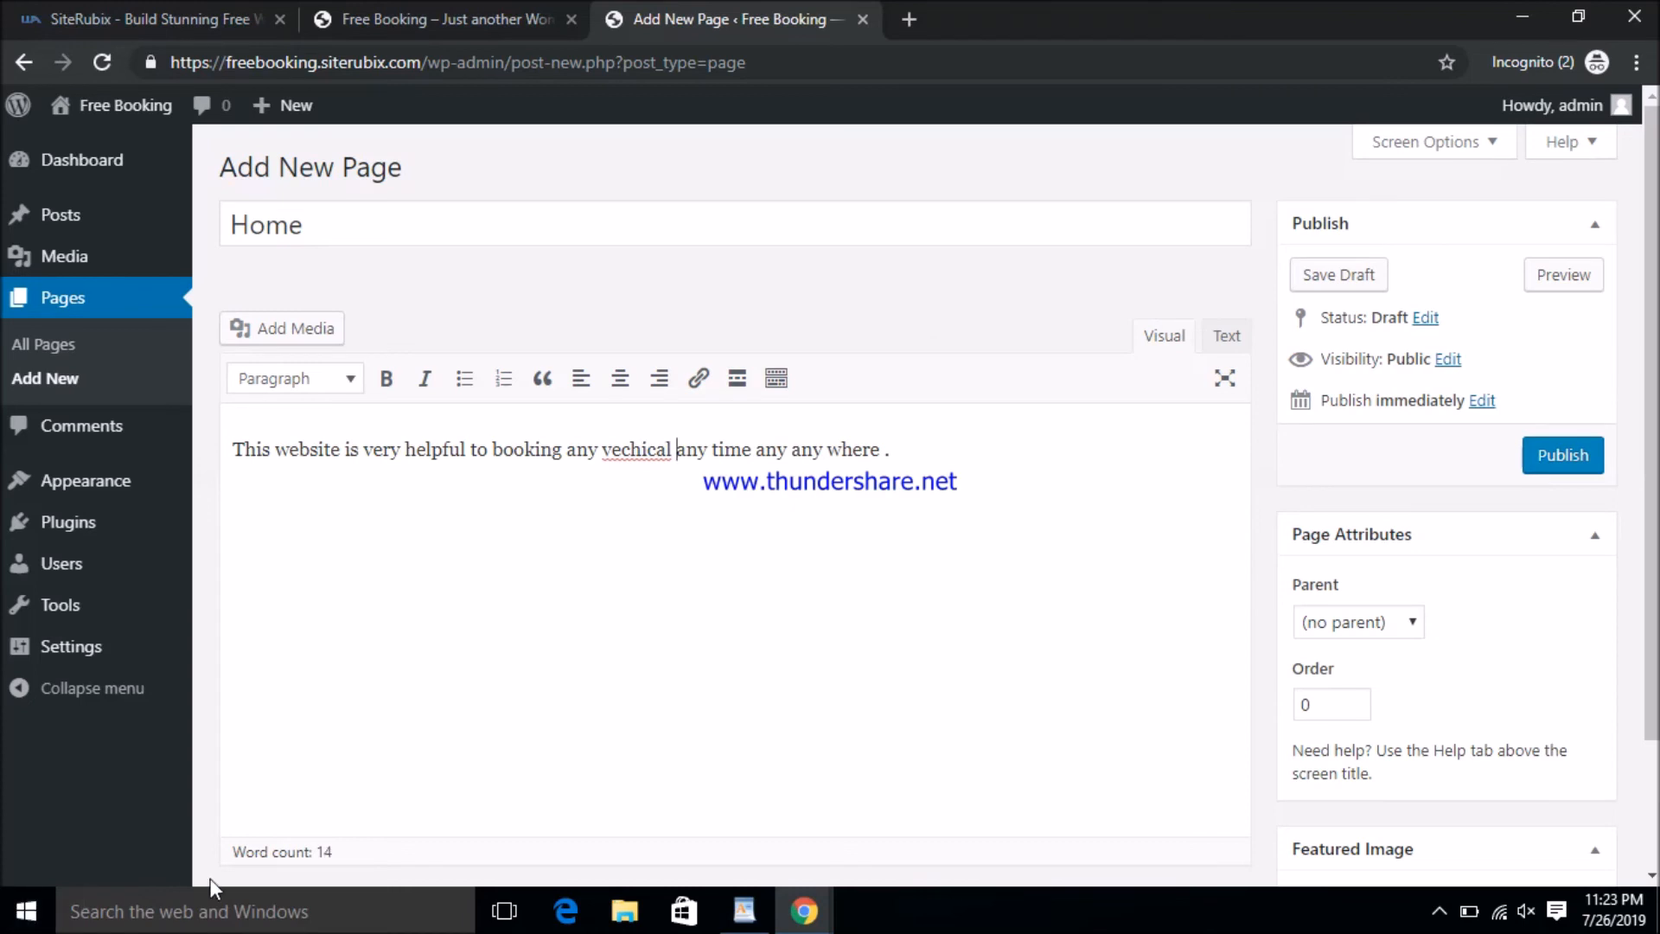
{"action": "left_click", "coordinate": [1553, 455]}
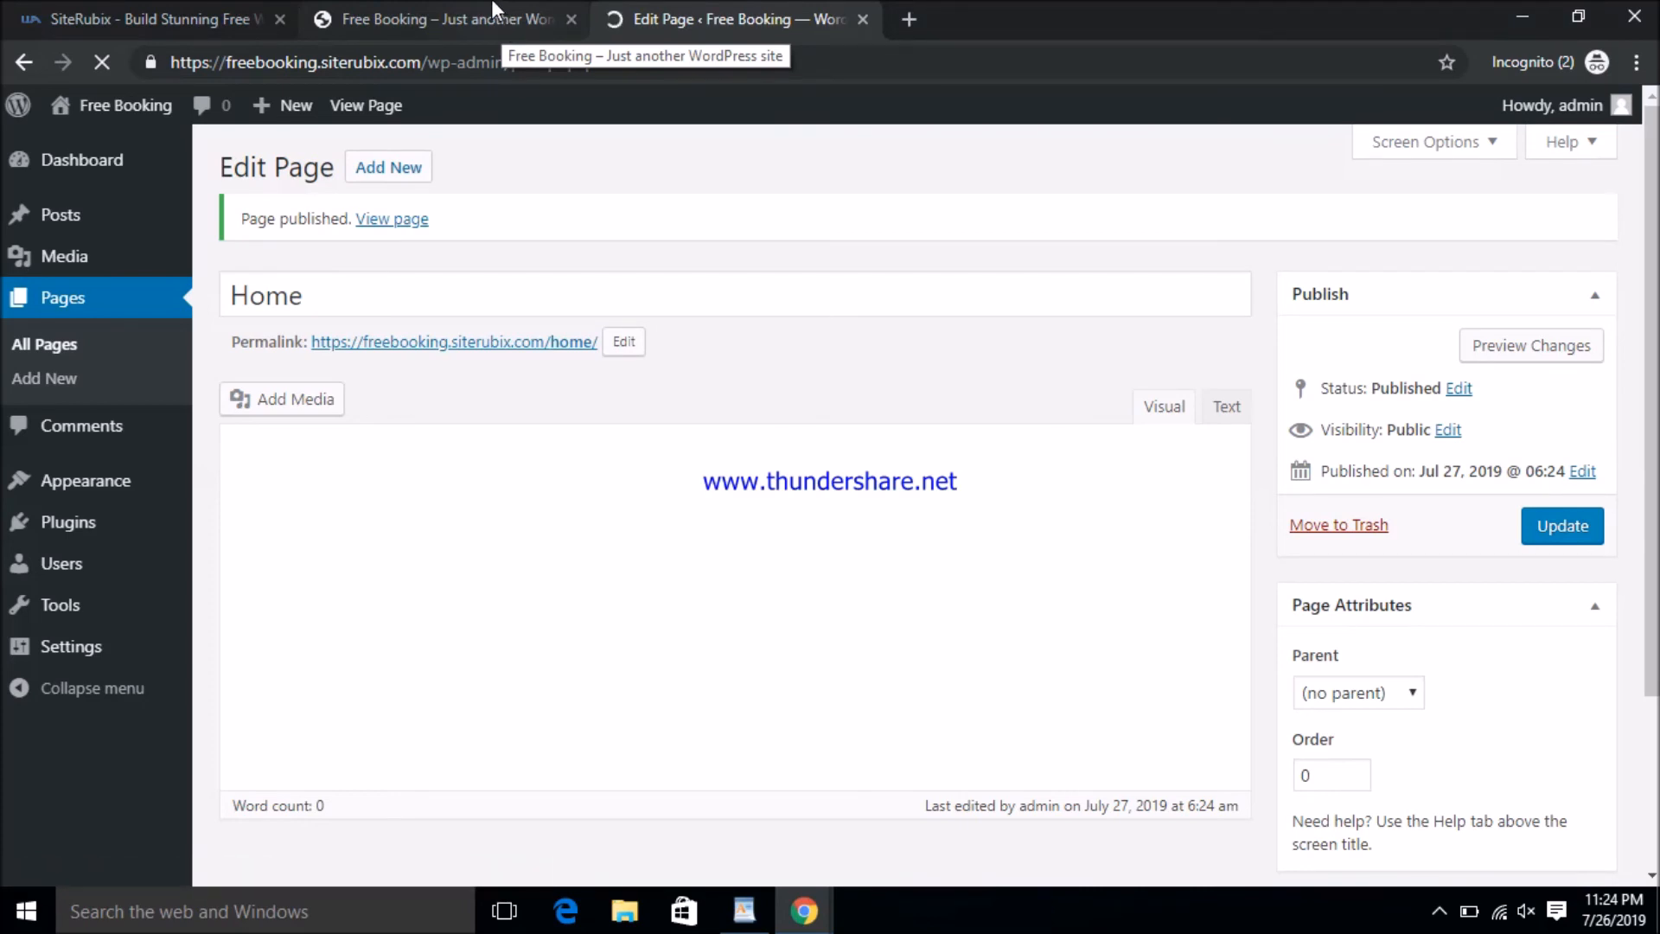
{"action": "left_click", "coordinate": [473, 34]}
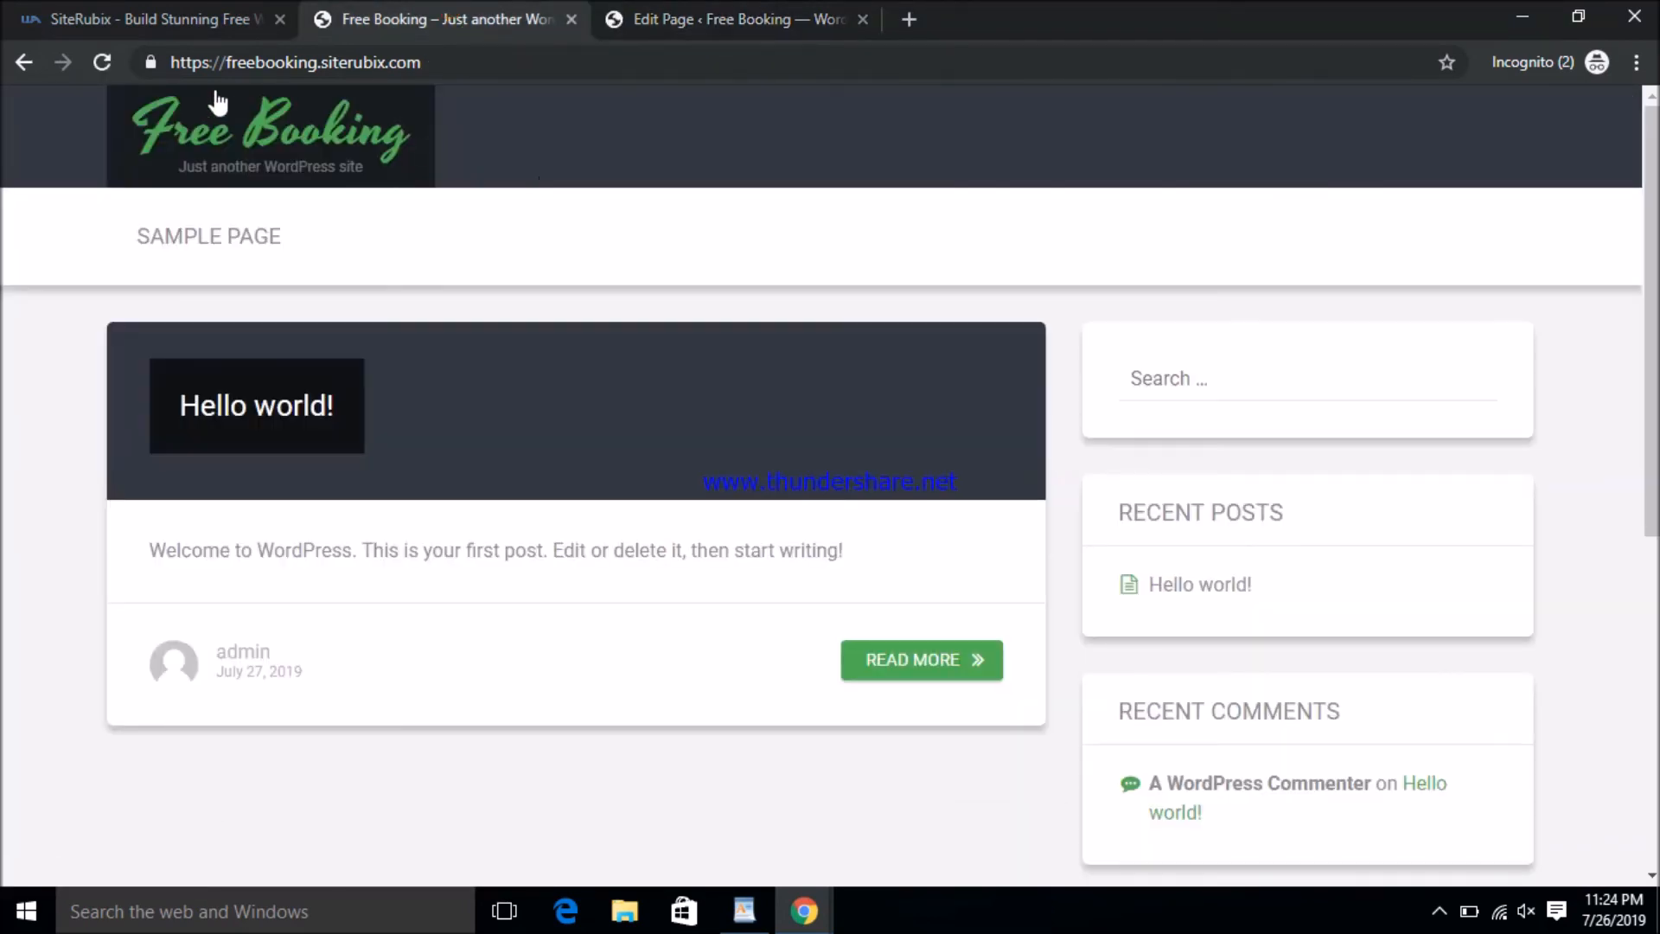
{"action": "left_click", "coordinate": [740, 10]}
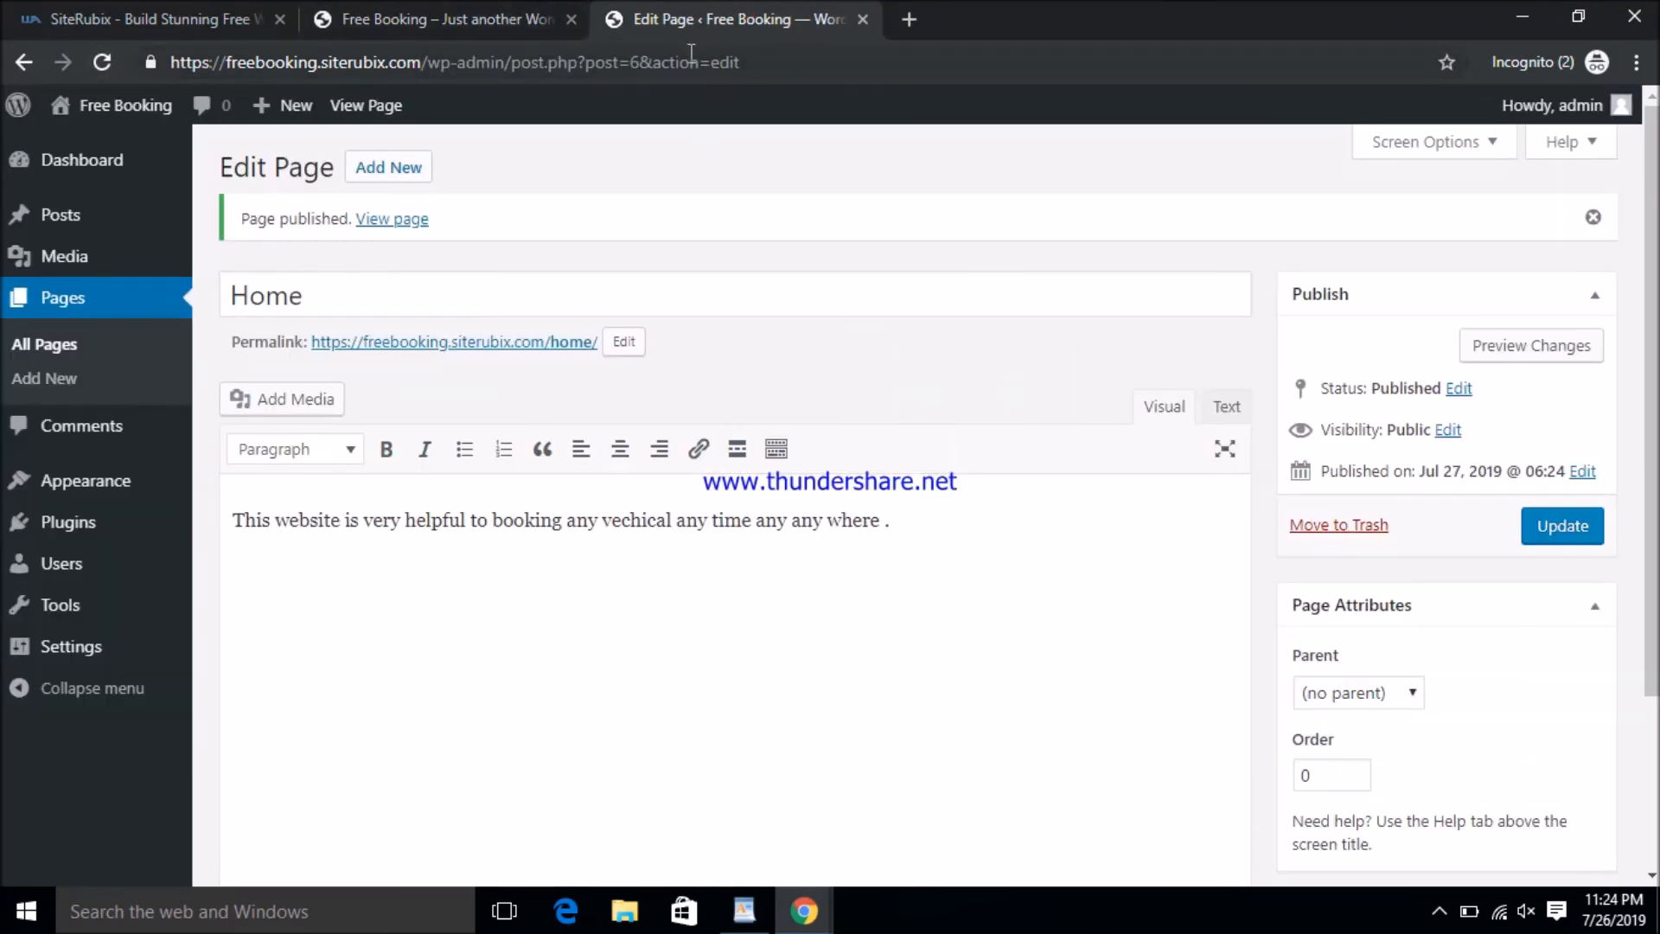
{"action": "left_click", "coordinate": [473, 6]}
{"action": "left_click", "coordinate": [98, 66]}
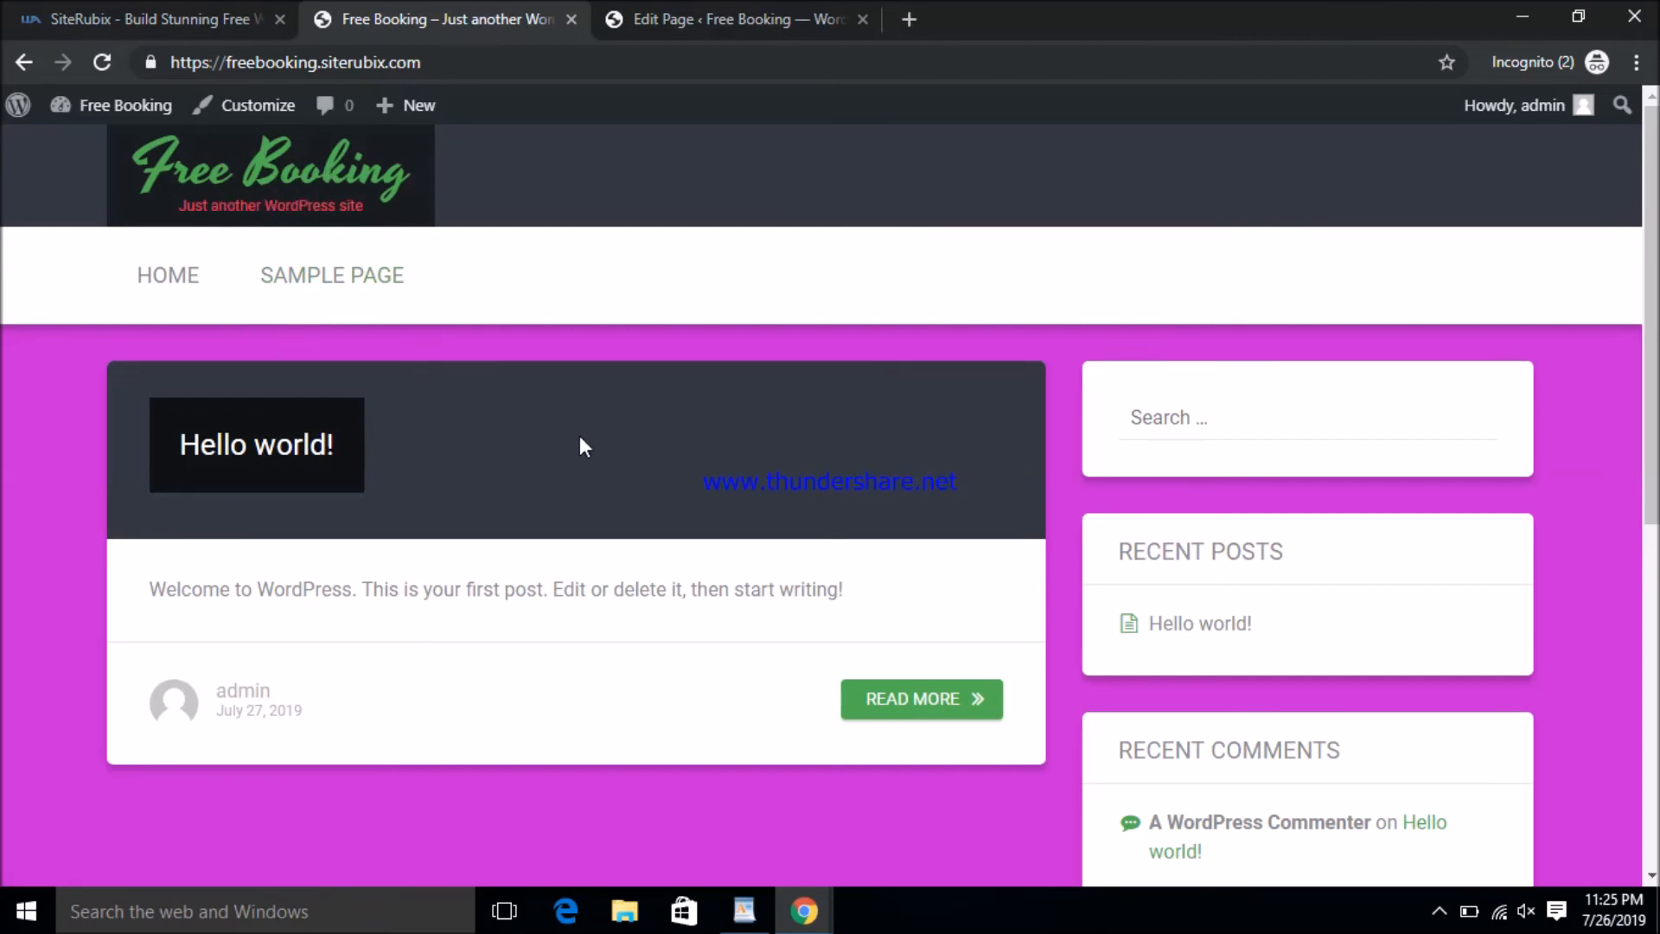
{"action": "scroll", "coordinate": [187, 453], "scroll_direction": "down", "scroll_amount": 8}
{"action": "scroll", "coordinate": [288, 618], "scroll_direction": "up", "scroll_amount": 8}
{"action": "left_click", "coordinate": [167, 276]}
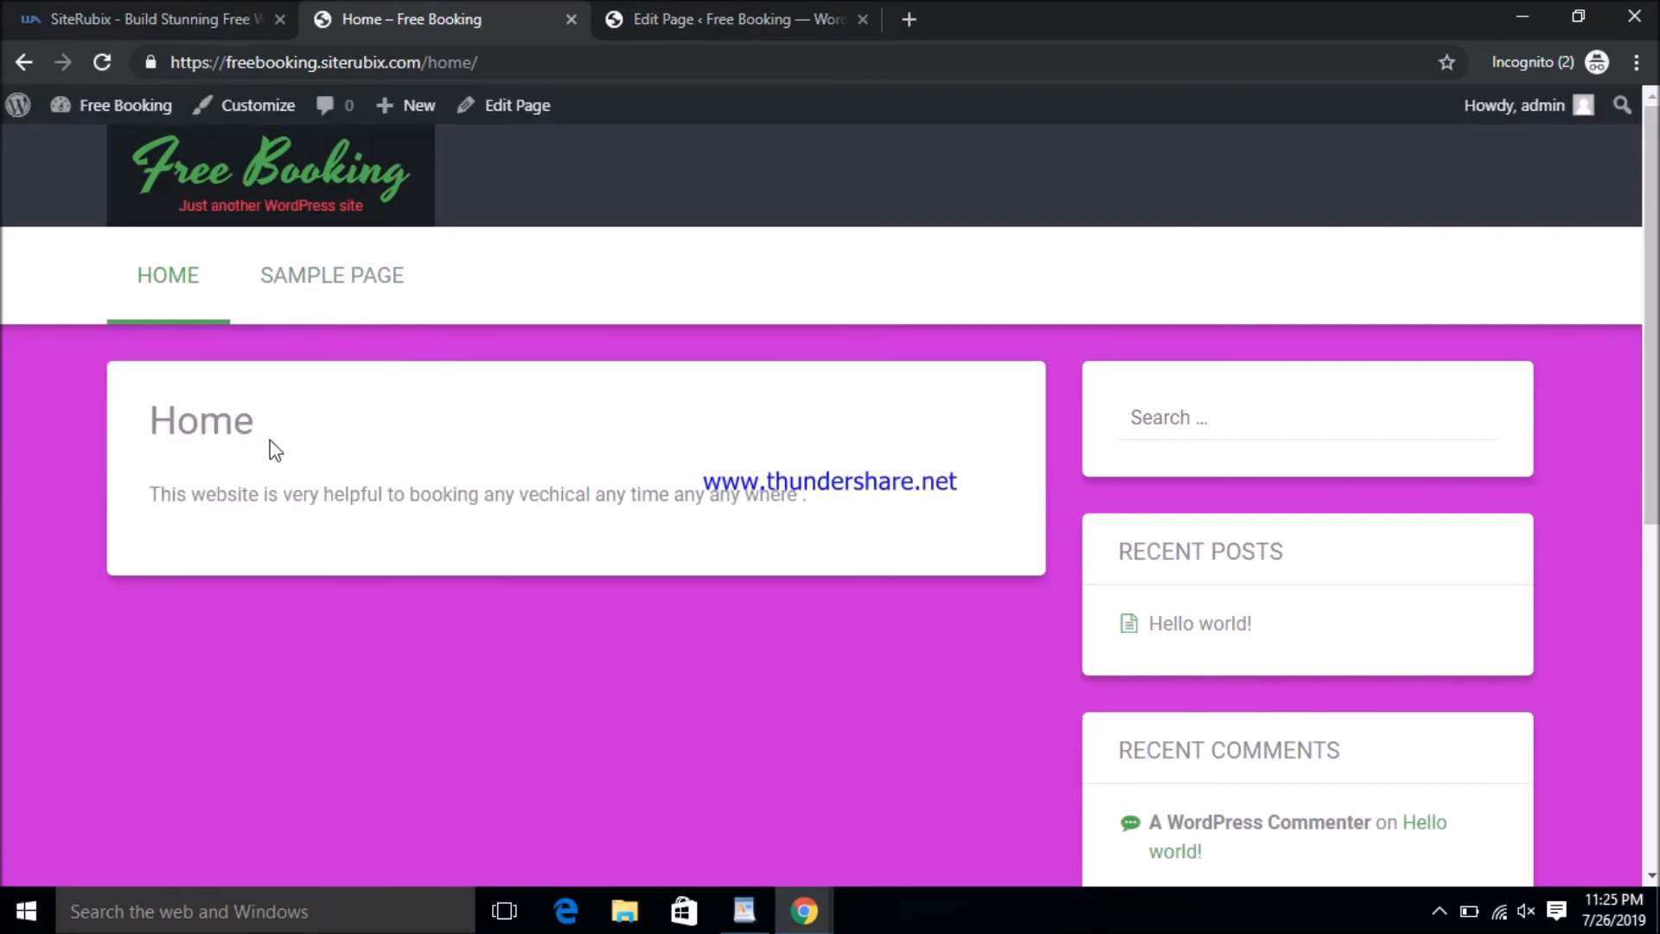
{"action": "left_click", "coordinate": [150, 494]}
{"action": "left_click_drag", "start_coordinate": [150, 493], "coordinate": [832, 495]}
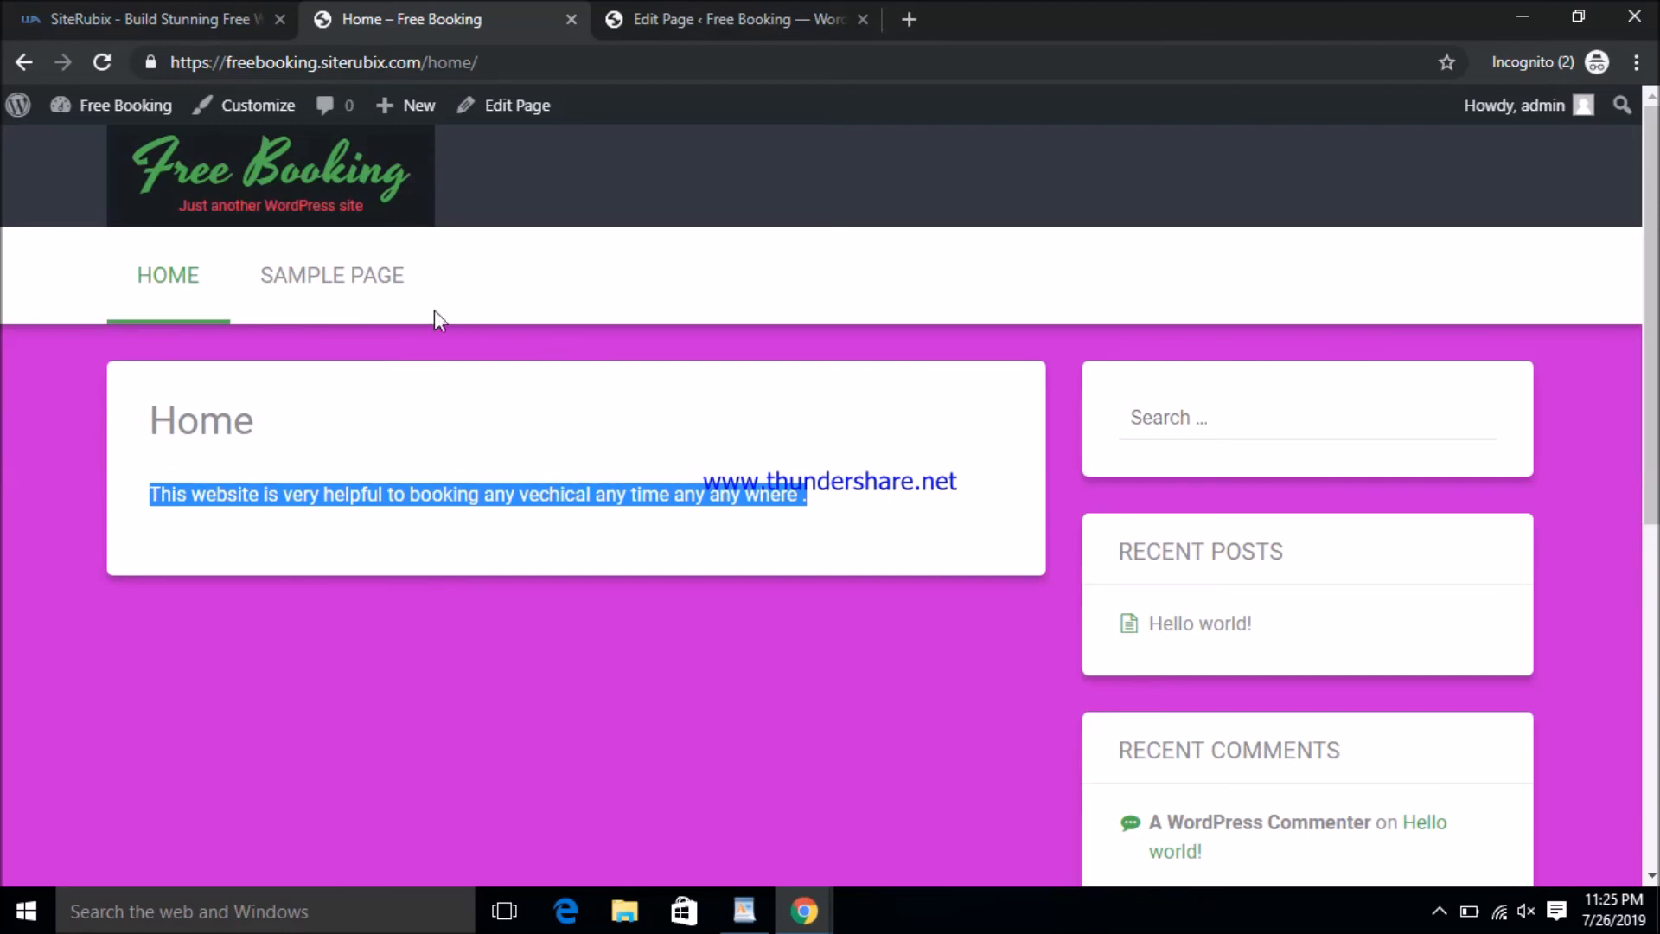
{"action": "left_click", "coordinate": [324, 298]}
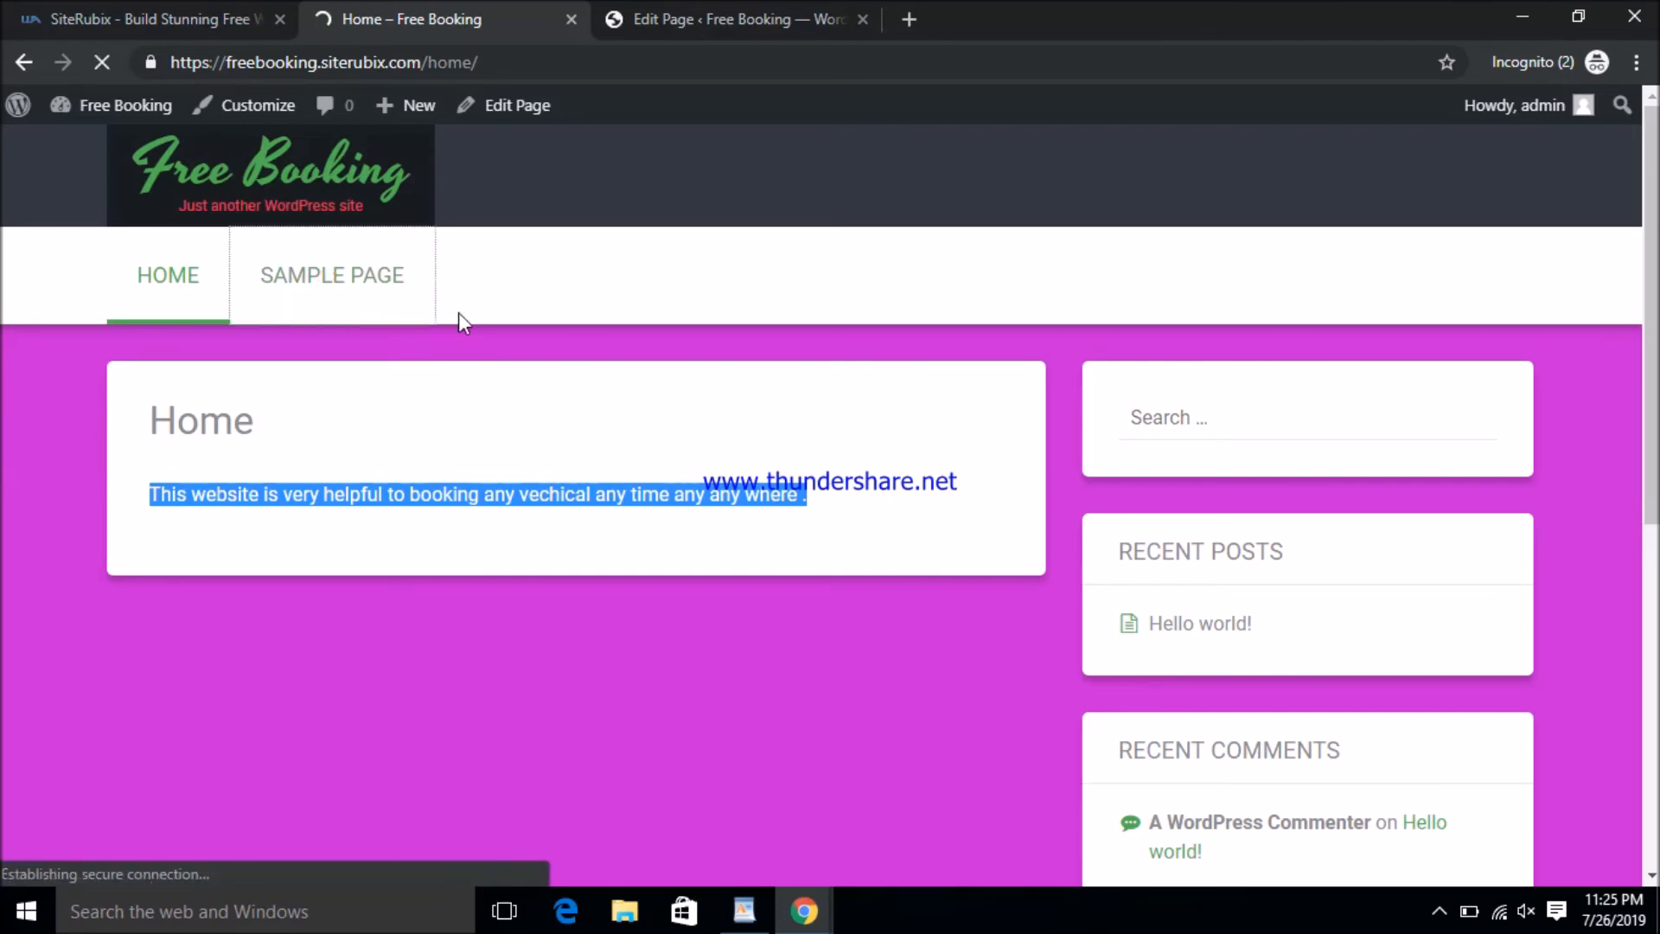
{"action": "left_click", "coordinate": [681, 12]}
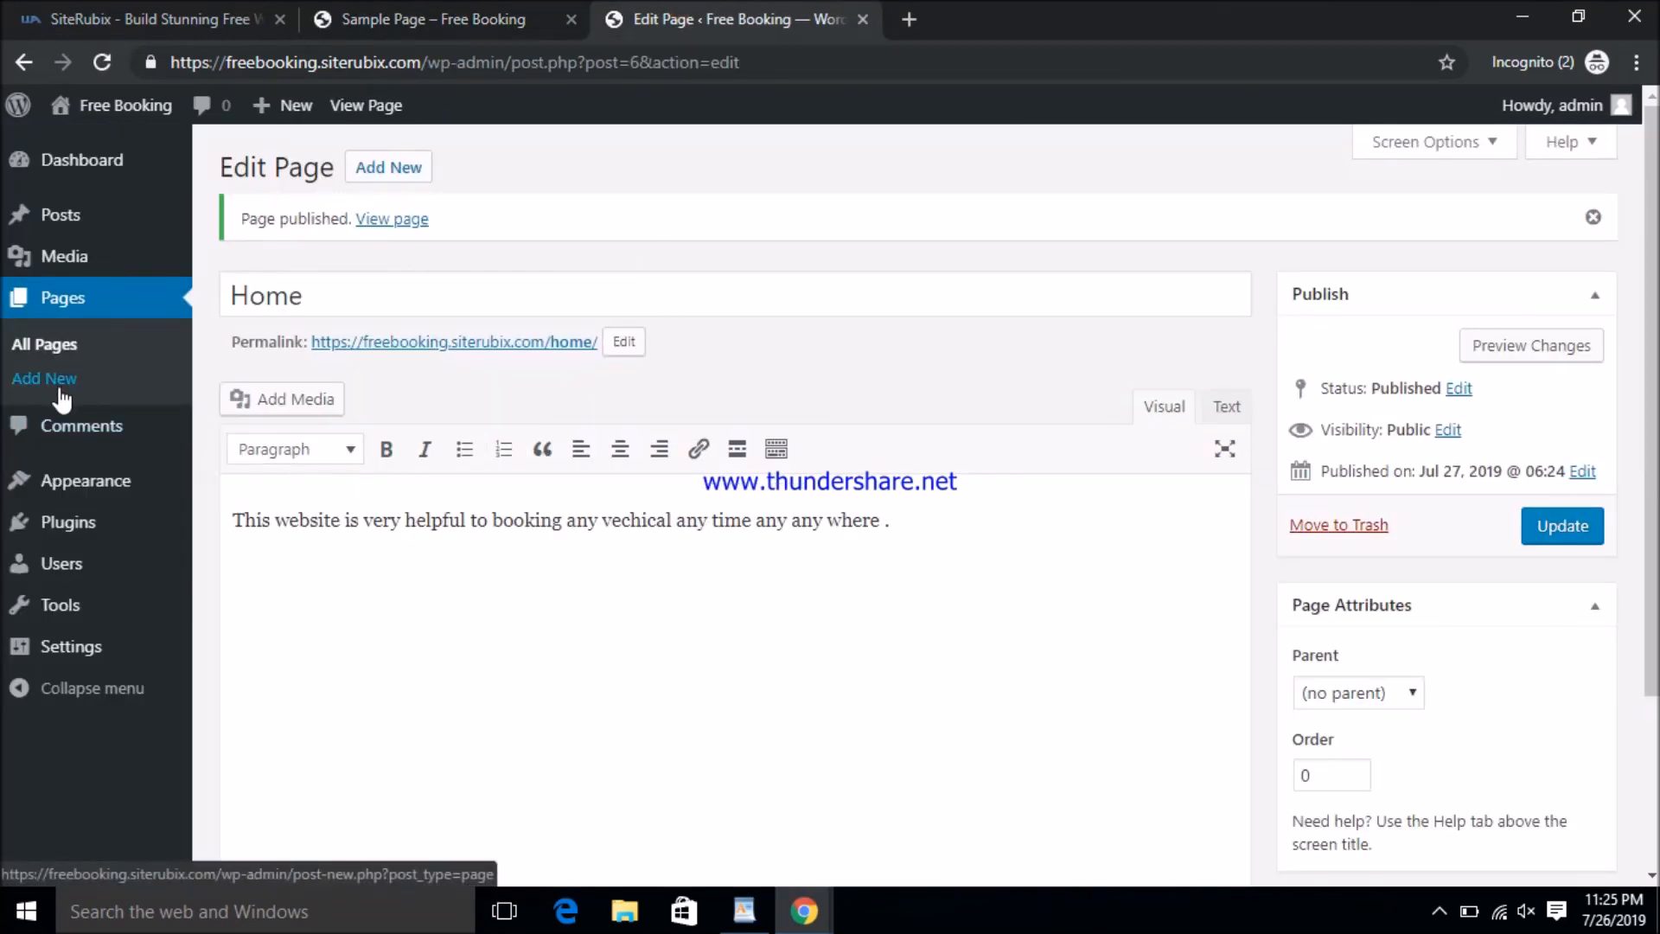
- Start a new page titled 'Contact', correcting the lowercase c to a capital
{"action": "left_click", "coordinate": [61, 398]}
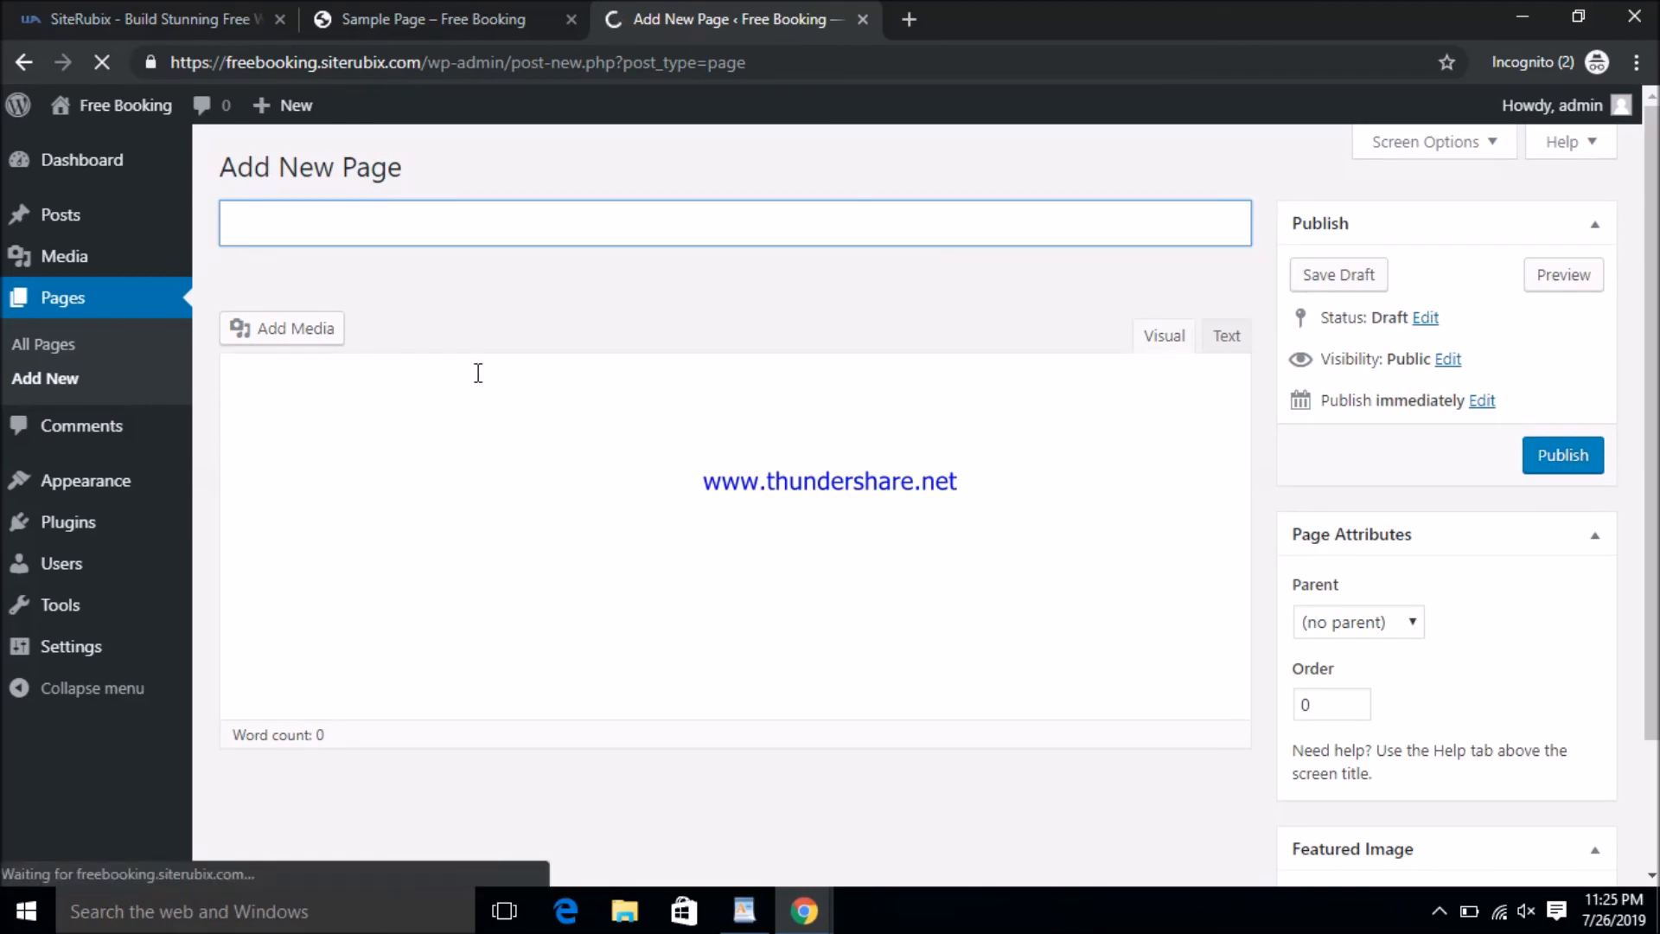
{"action": "type", "text": "contact"}
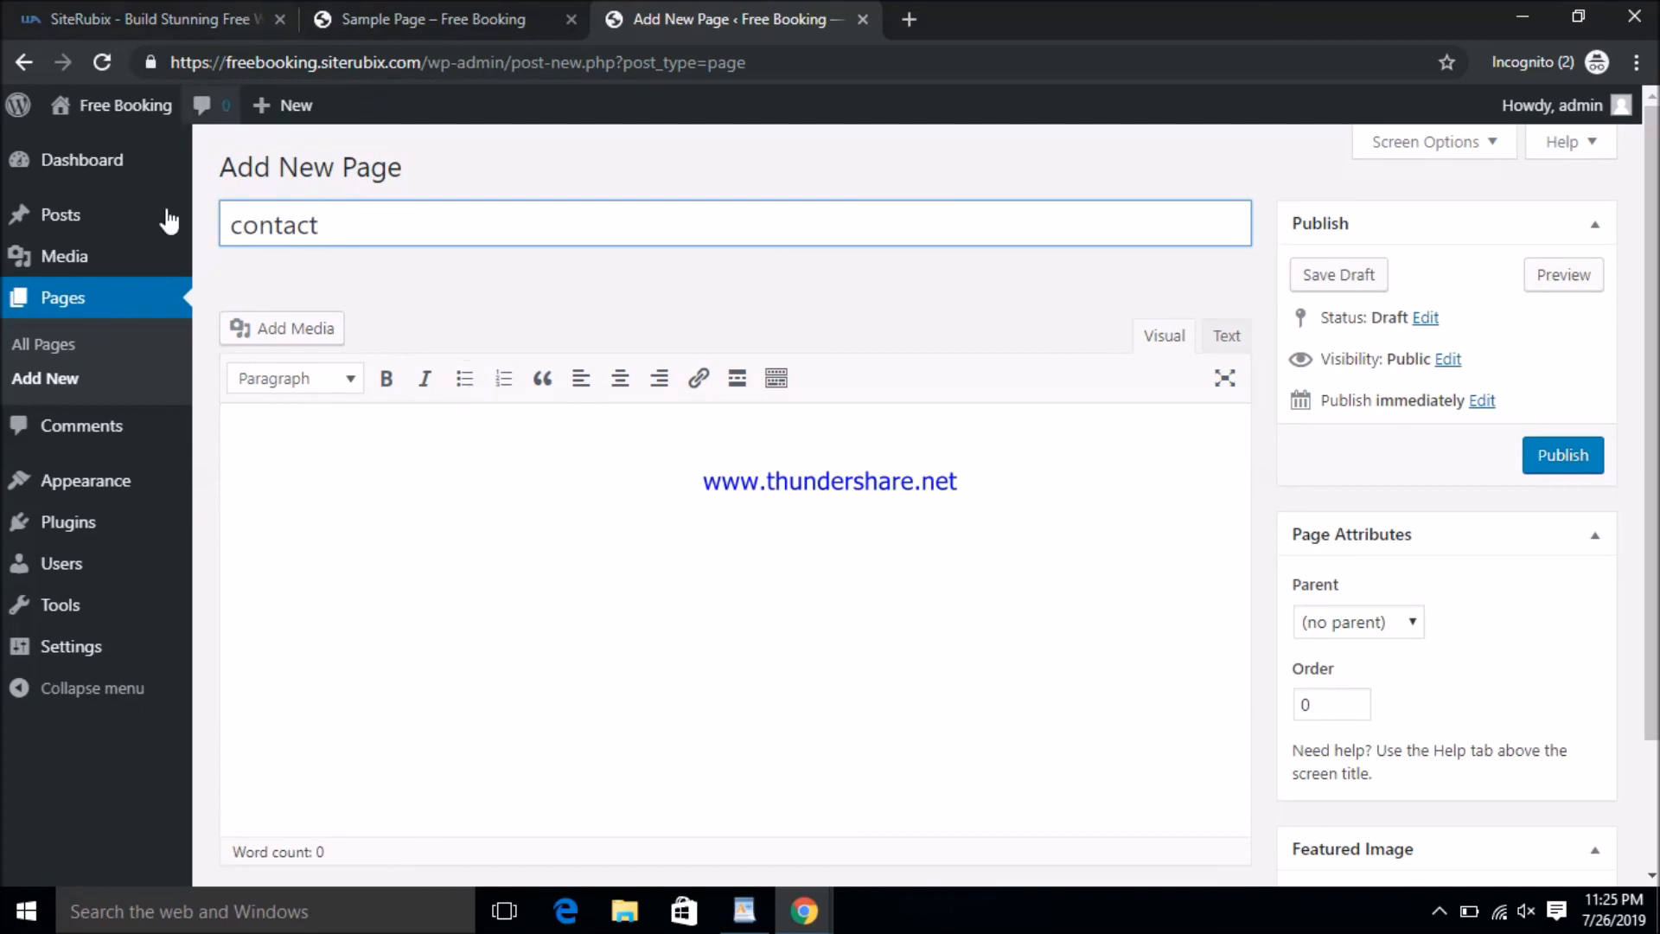
{"action": "left_click", "coordinate": [556, 481]}
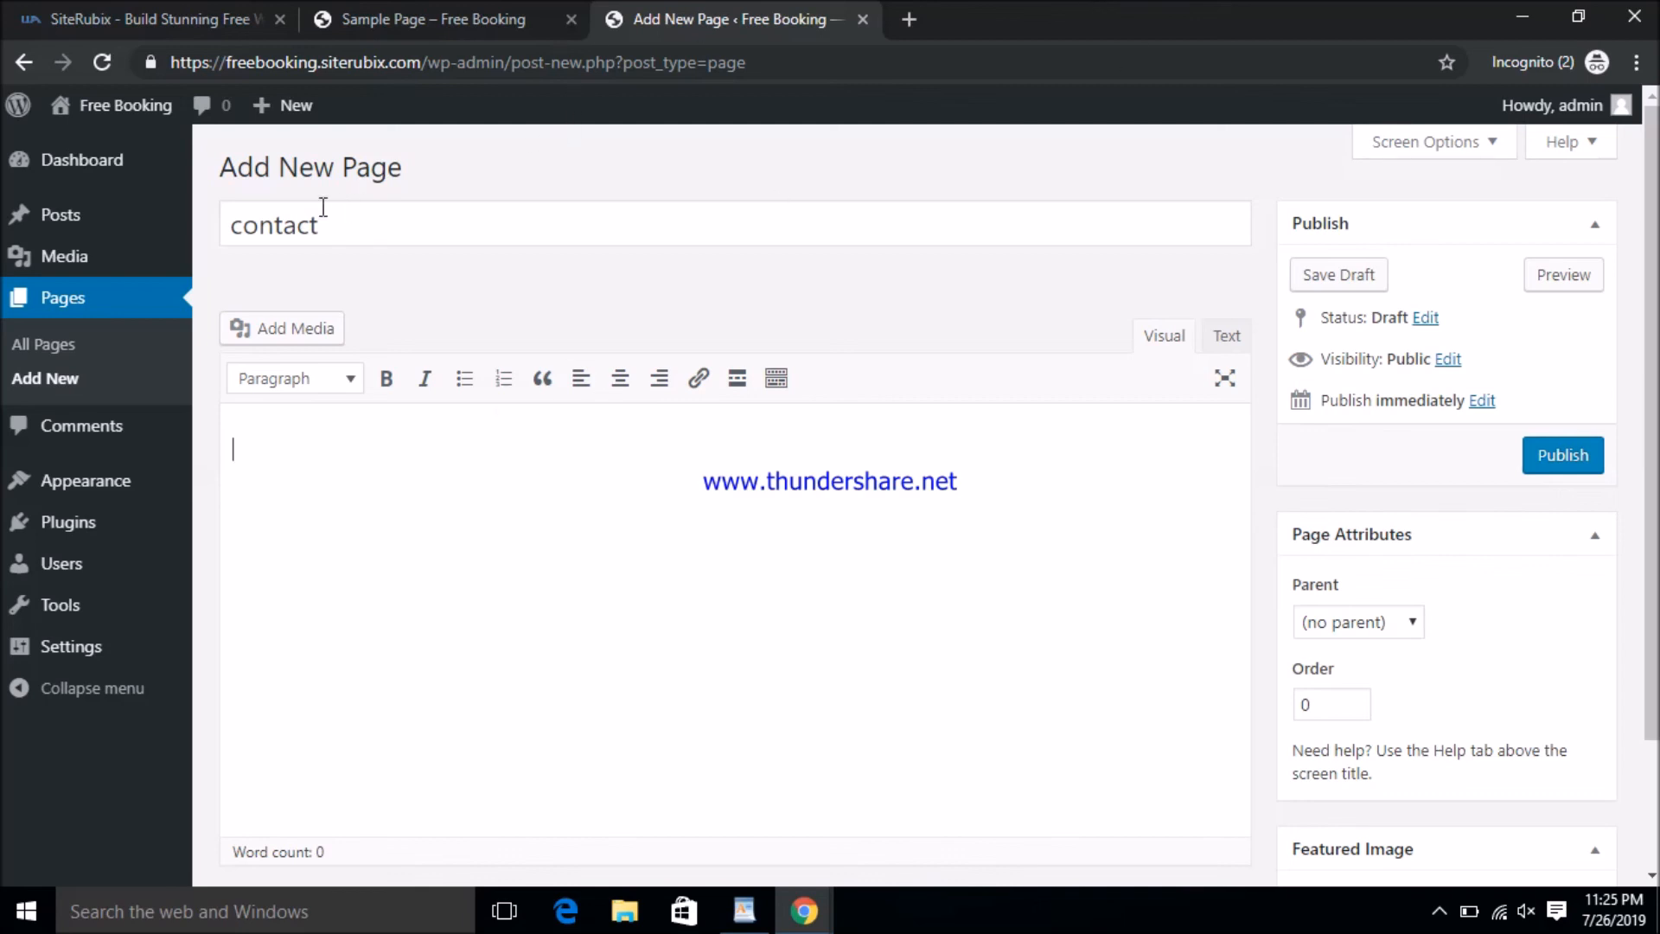
{"action": "left_click_drag", "start_coordinate": [245, 224], "coordinate": [259, 226]}
{"action": "key", "text": "Left"}
{"action": "type", "text": "\\"}
{"action": "key", "text": "BackSpace"}
{"action": "key", "text": "BackSpace"}
{"action": "type", "text": "C"}
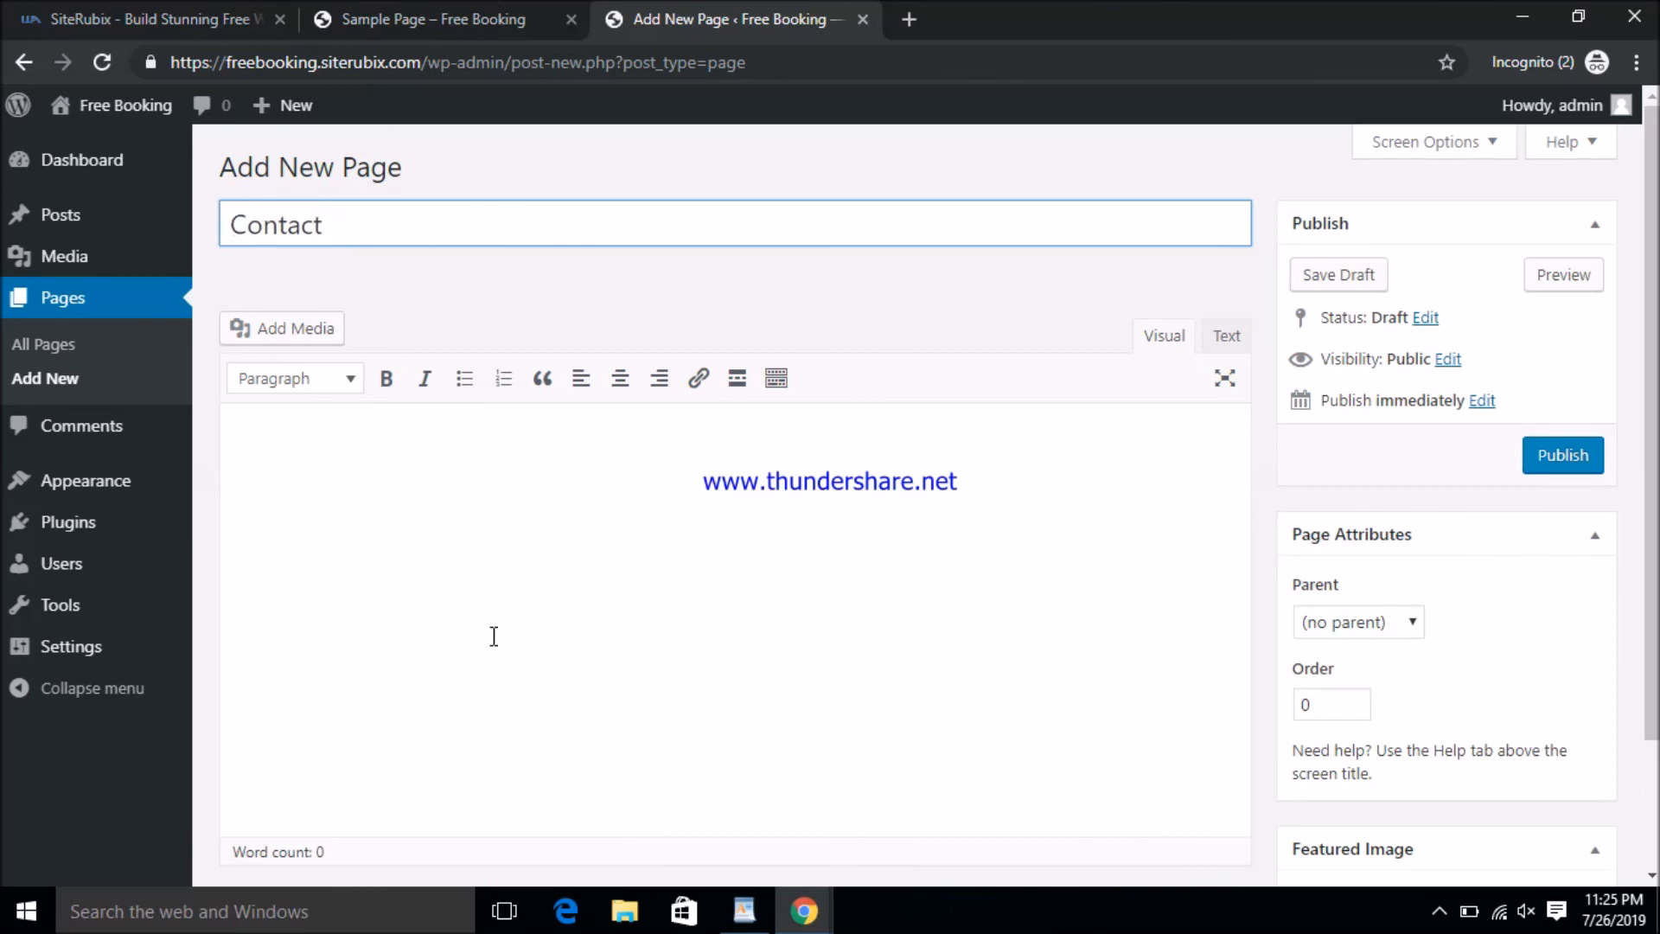
- Write '1234 pak street USA' as the page body and publish the Contact page
{"action": "left_click", "coordinate": [497, 567]}
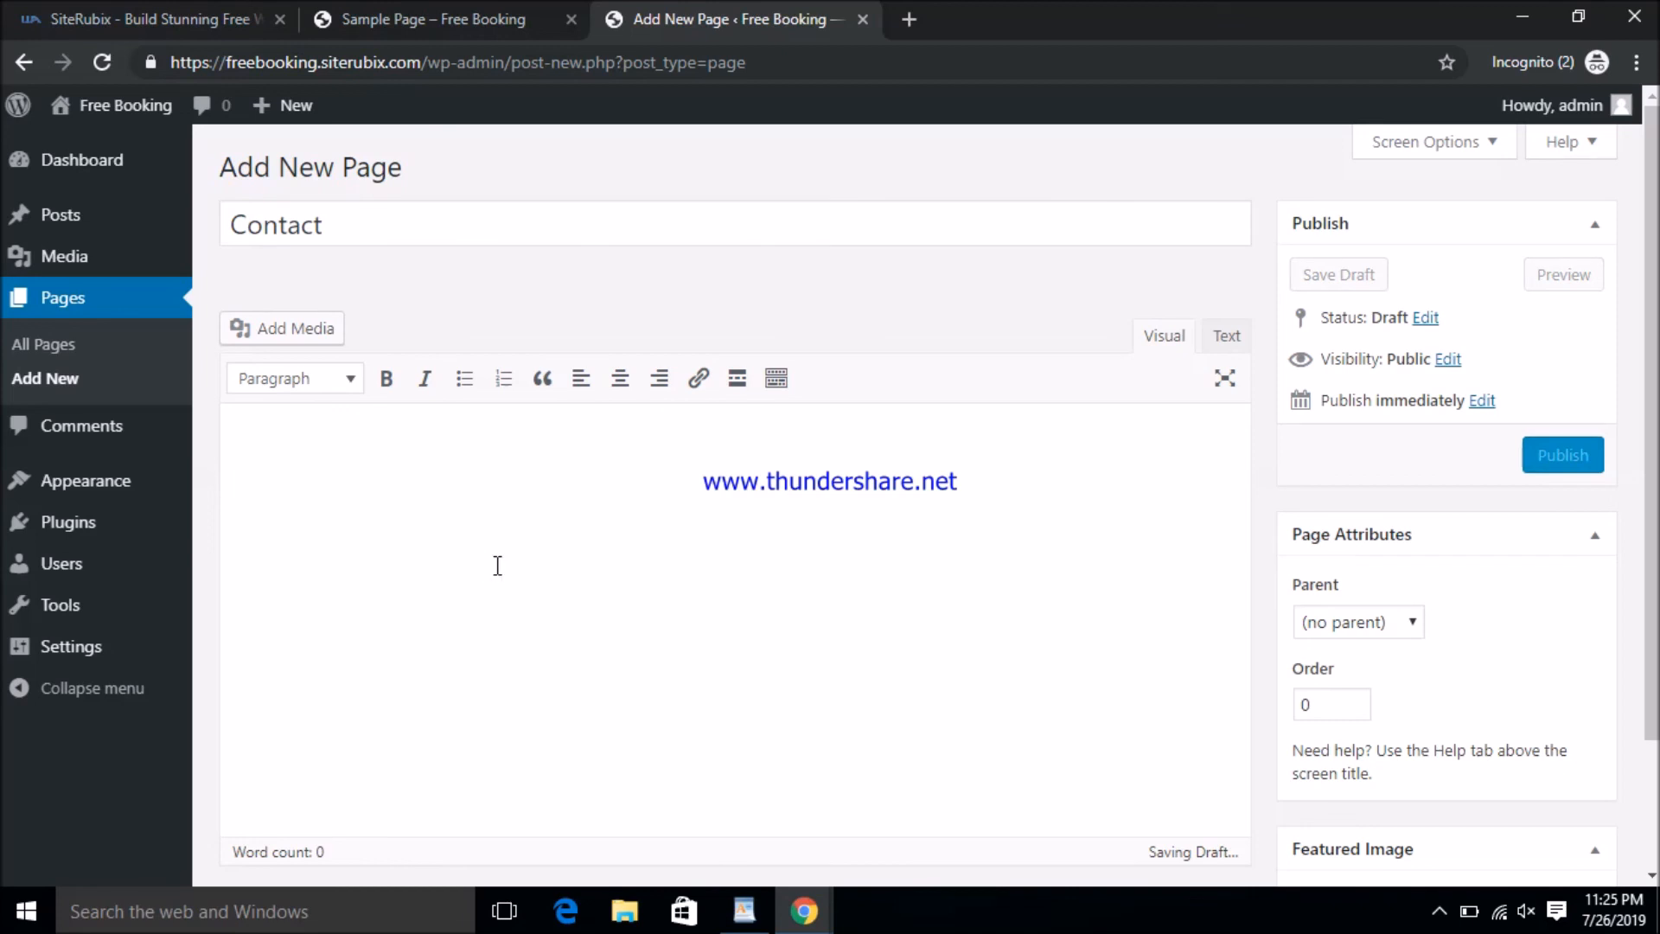
{"action": "type", "text": "USA"}
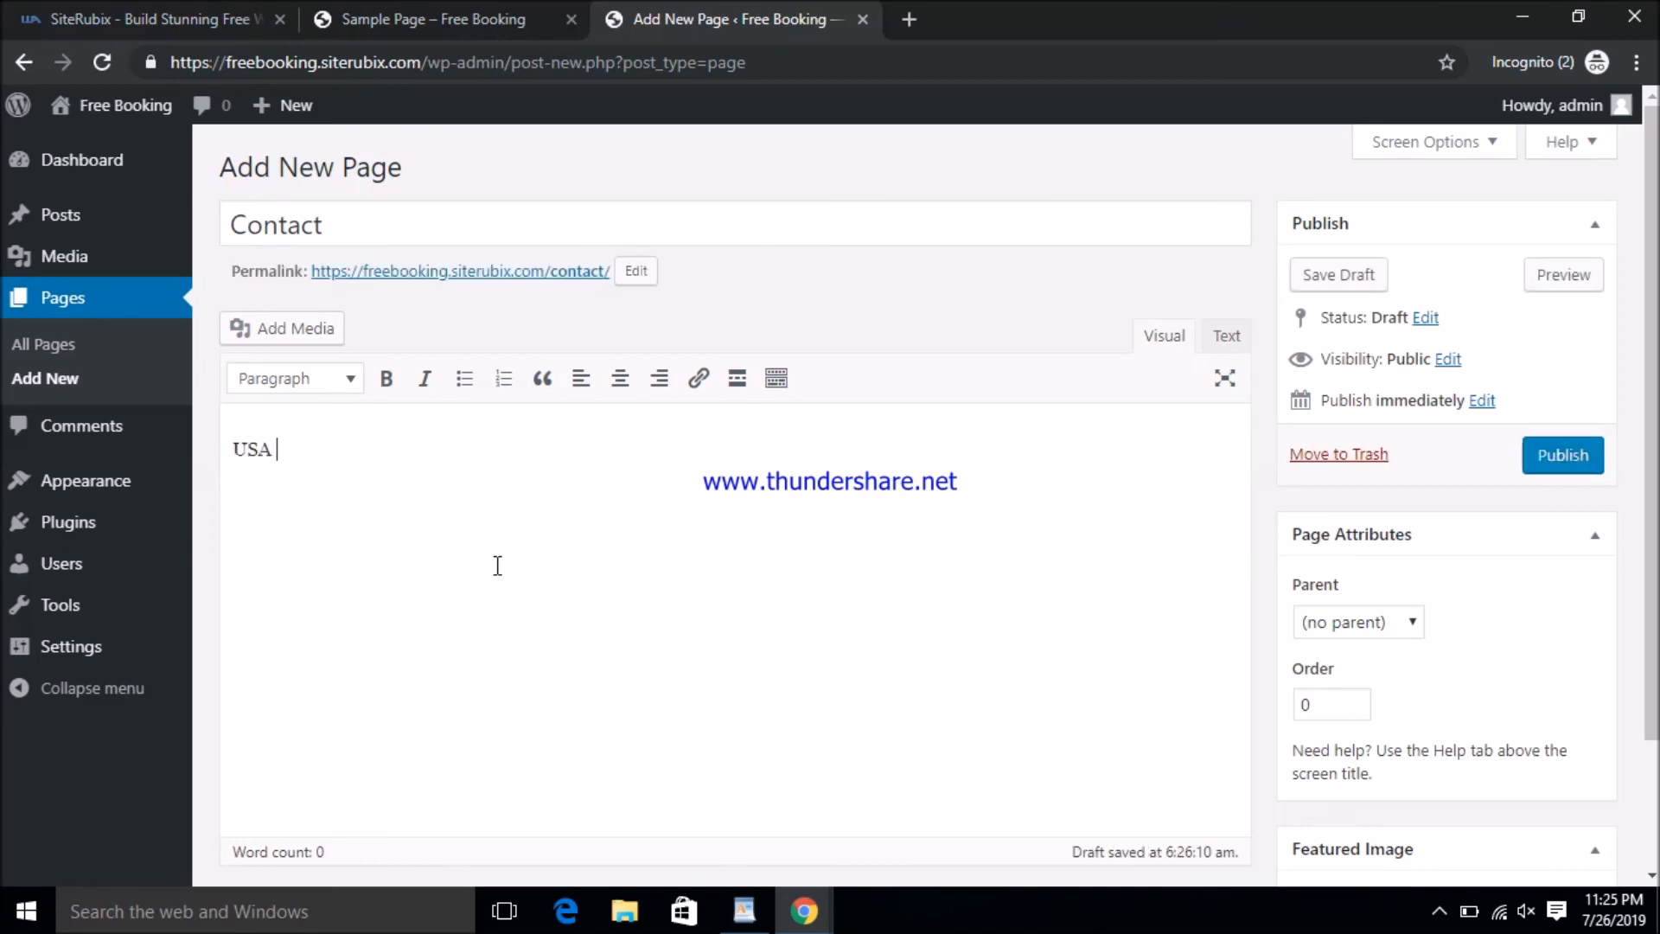
{"action": "key", "text": "BackSpace"}
{"action": "key", "text": "BackSpace"}
{"action": "key", "text": "BackSpace"}
{"action": "key", "text": "BackSpace"}
{"action": "type", "text": "1234 ,"}
{"action": "type", "text": "pak str"}
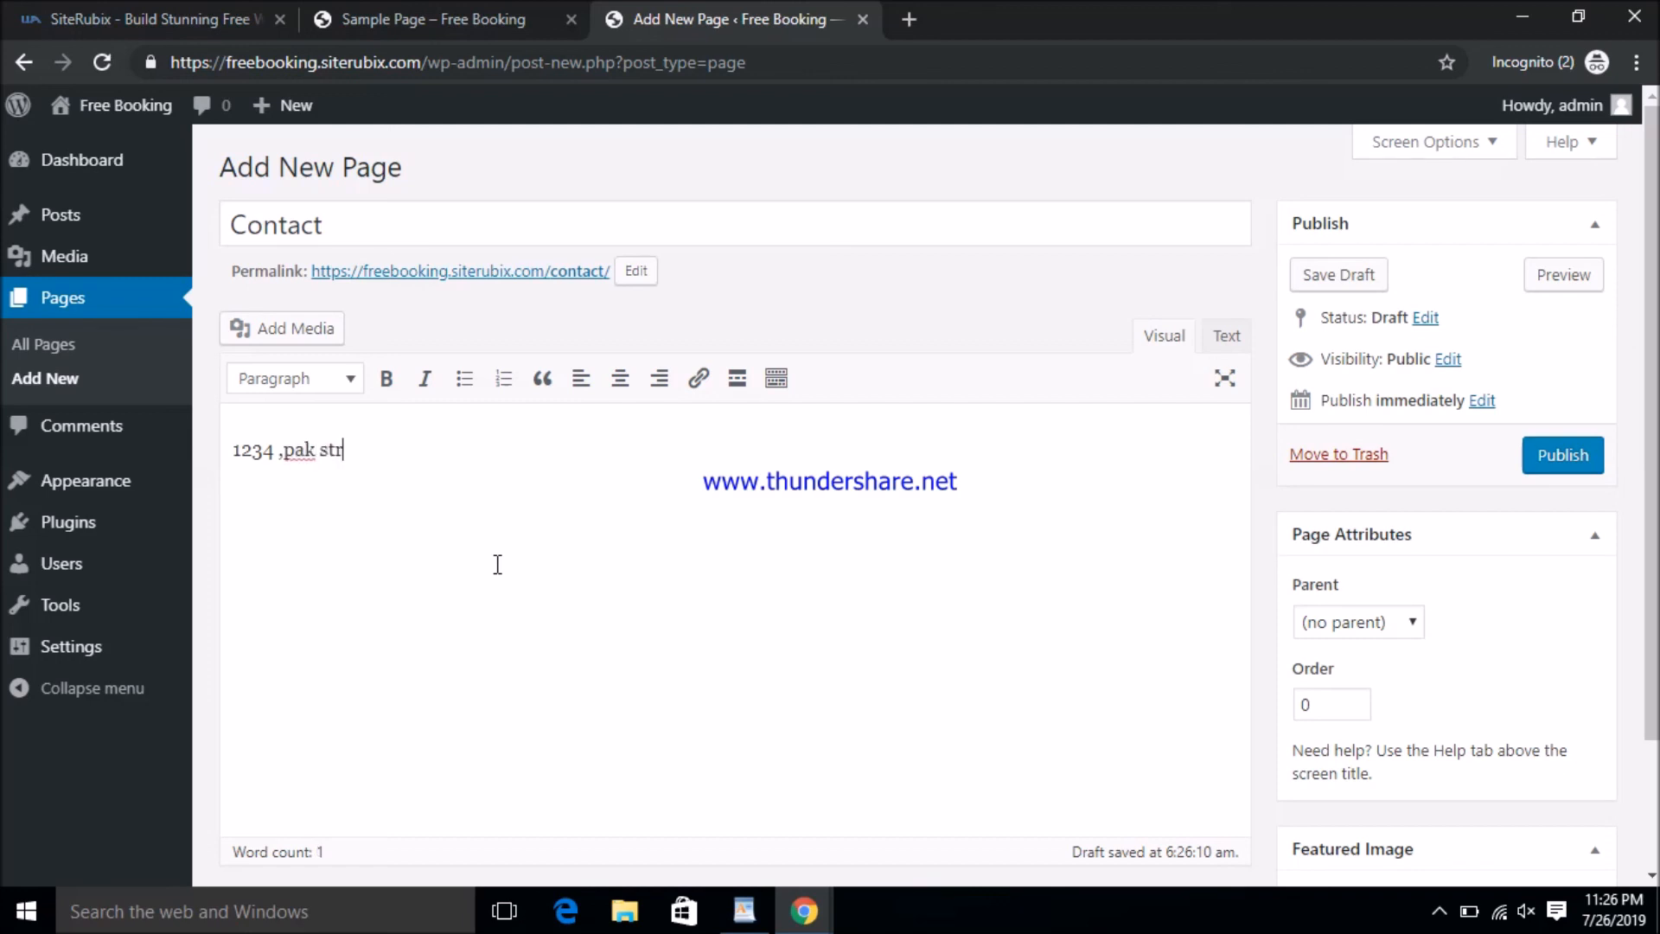
{"action": "type", "text": "eet "}
{"action": "type", "text": "USA"}
{"action": "left_click", "coordinate": [1571, 467]}
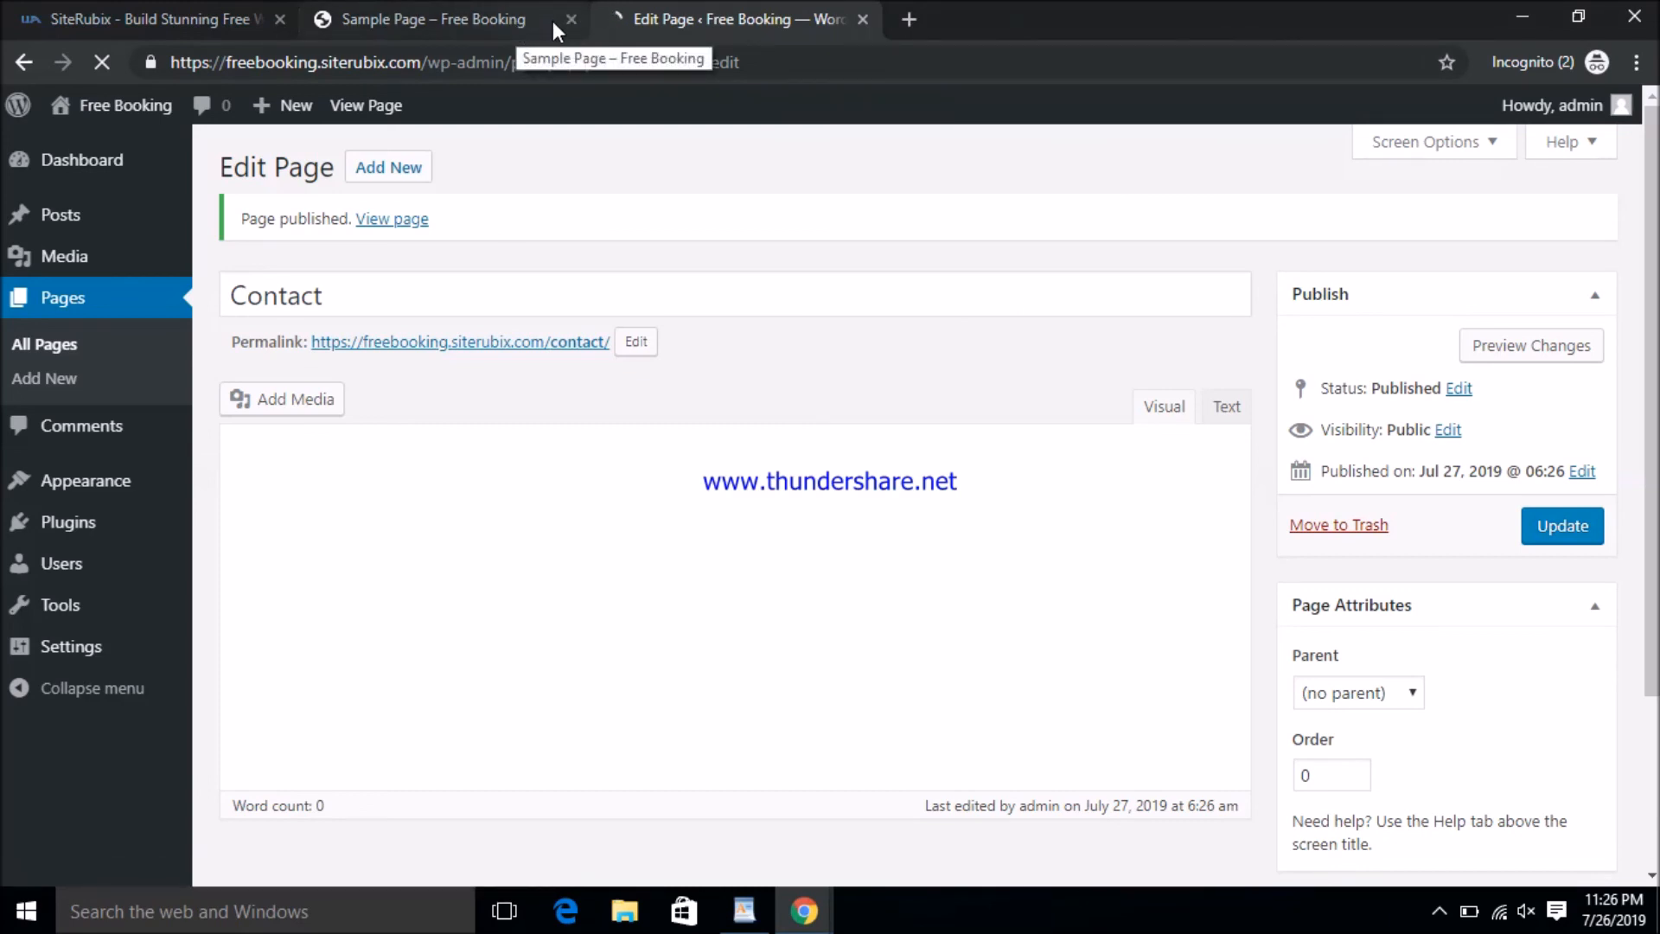
- Reload the live site's Sample Page and view the Home page from the menu
{"action": "left_click", "coordinate": [473, 13]}
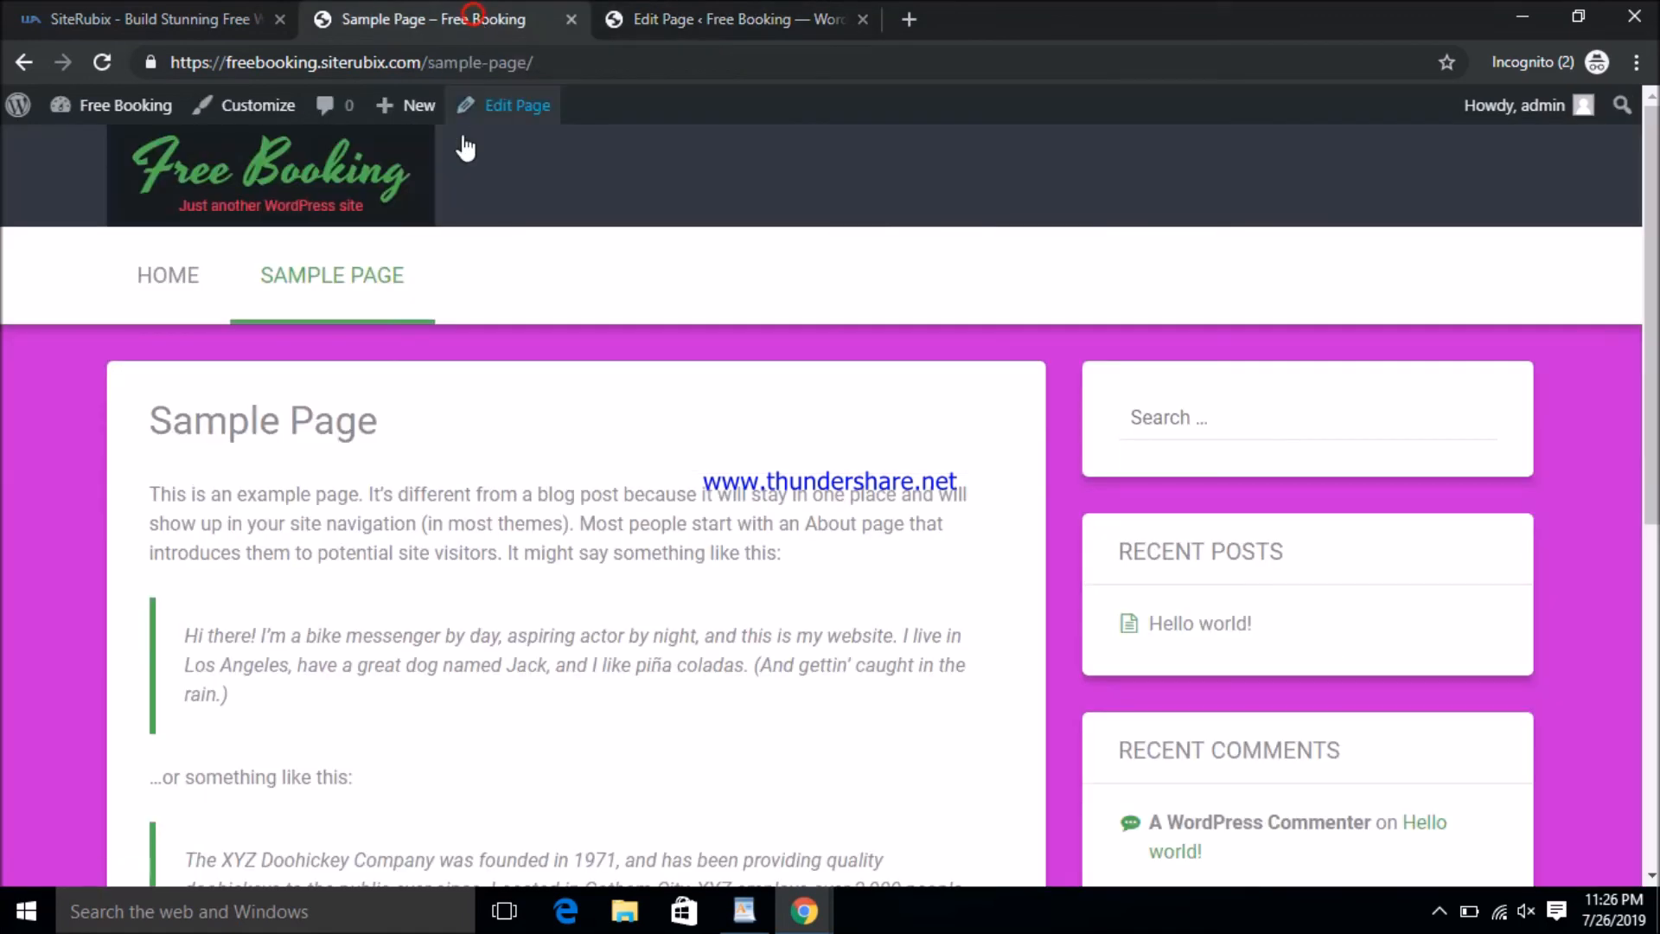
{"action": "left_click", "coordinate": [103, 61]}
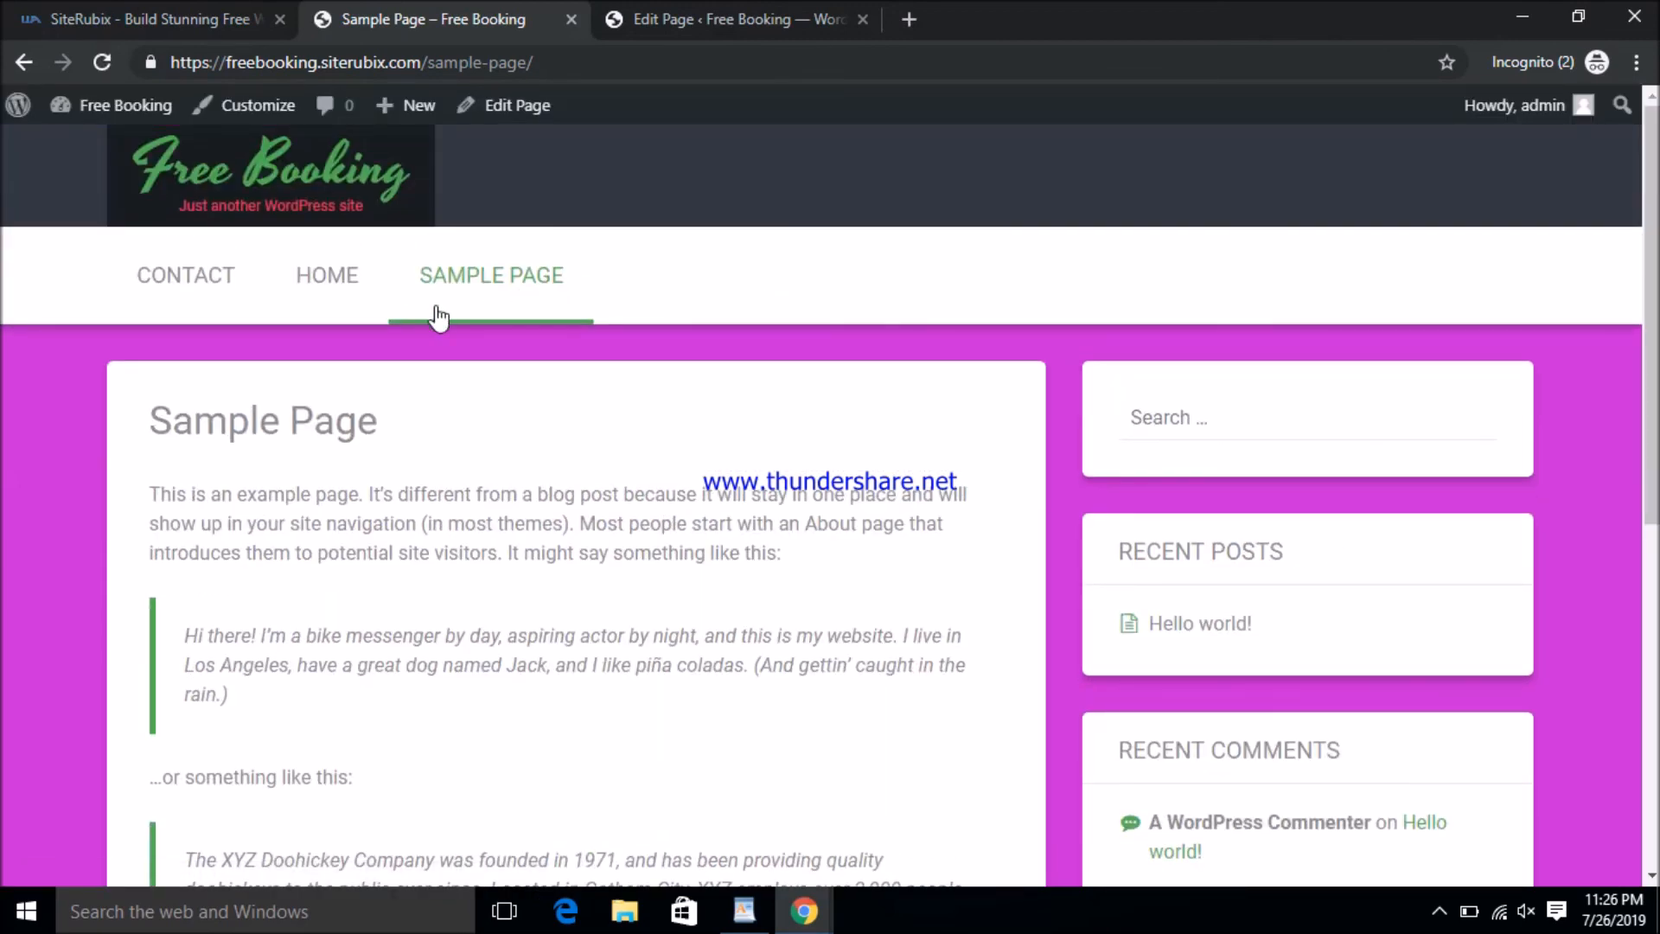
{"action": "left_click", "coordinate": [337, 277]}
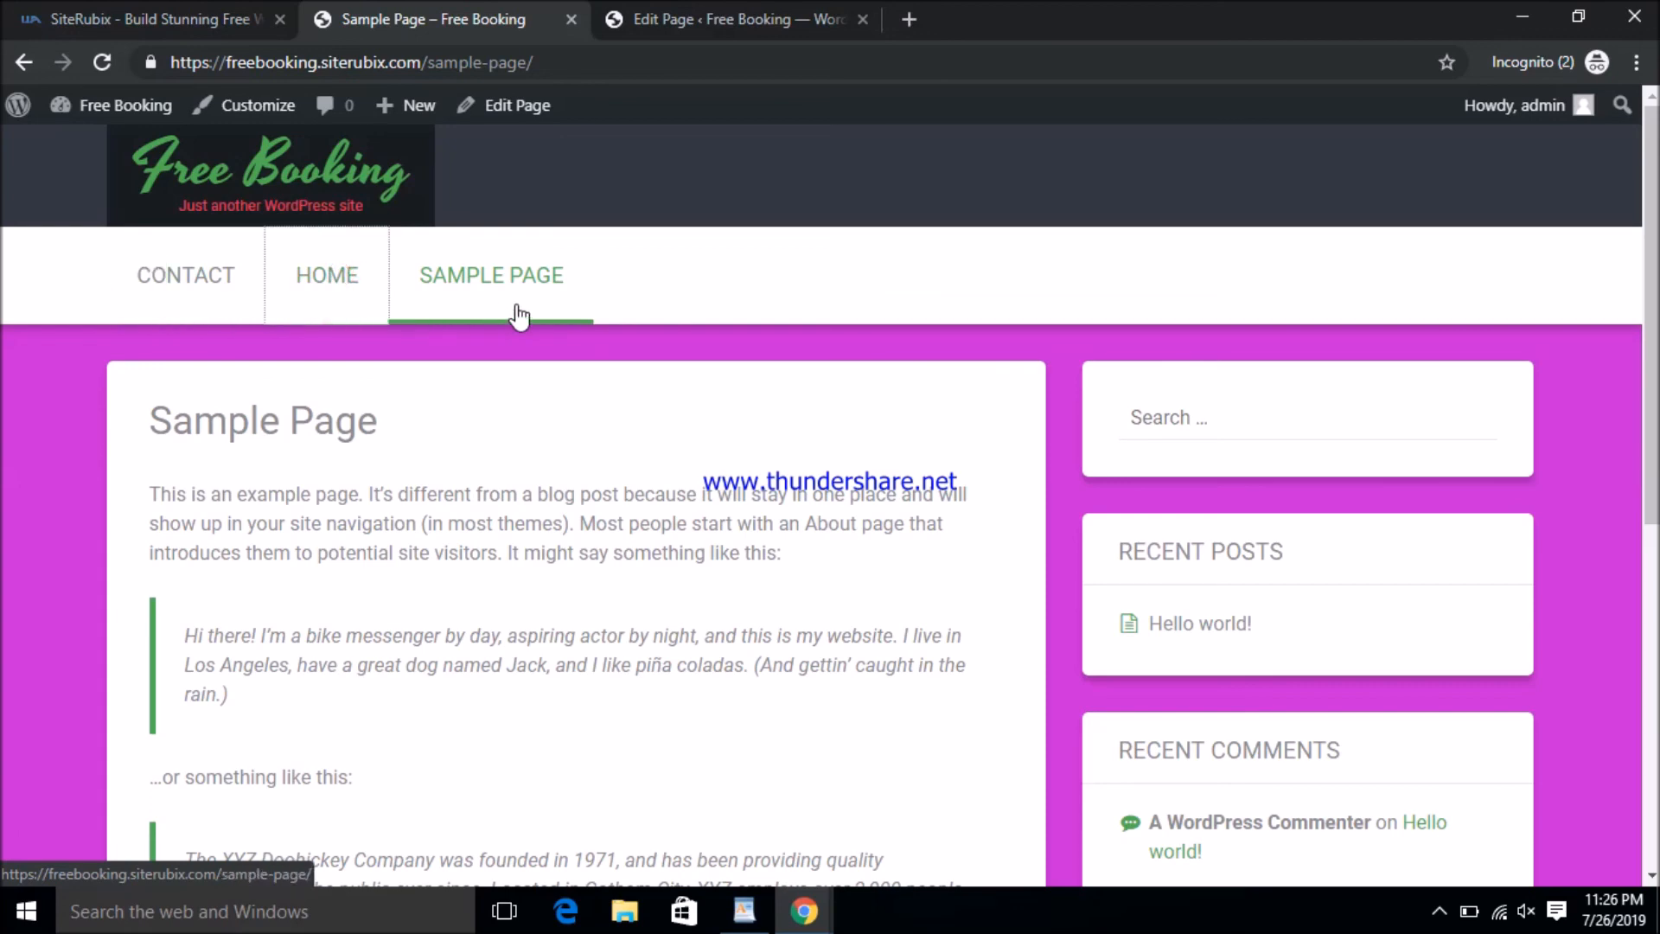
{"action": "scroll", "coordinate": [334, 463], "scroll_direction": "down", "scroll_amount": 2}
{"action": "scroll", "coordinate": [292, 363], "scroll_direction": "up", "scroll_amount": 2}
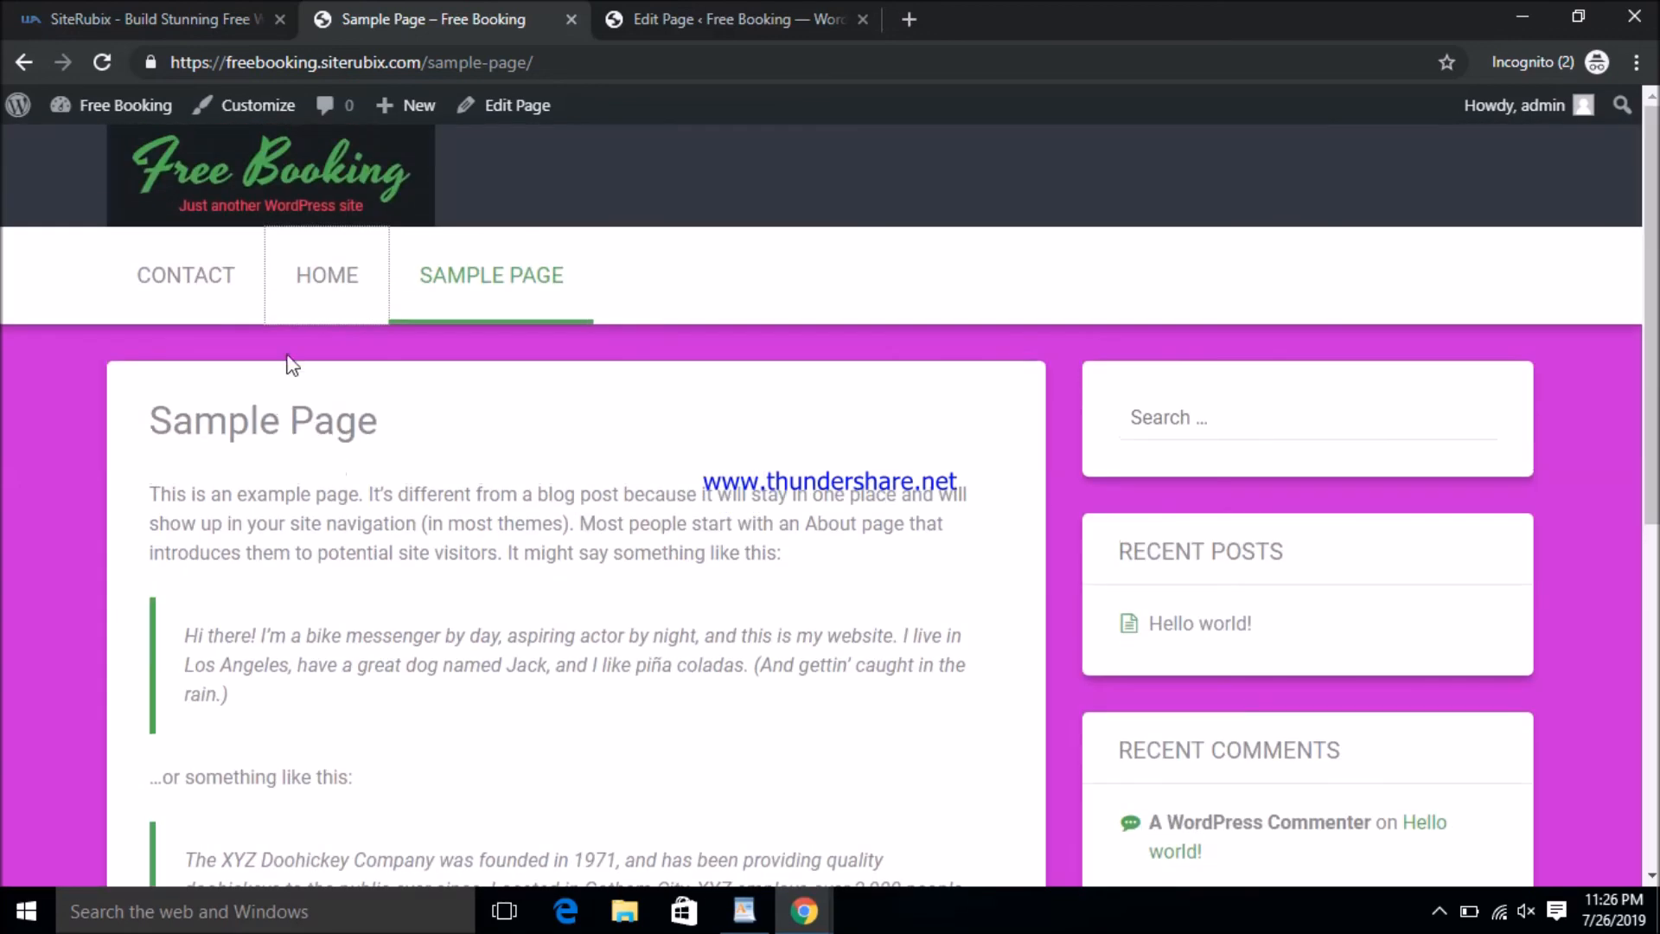
- View the Contact page with its address, then return to the Home page
{"action": "left_click", "coordinate": [183, 275]}
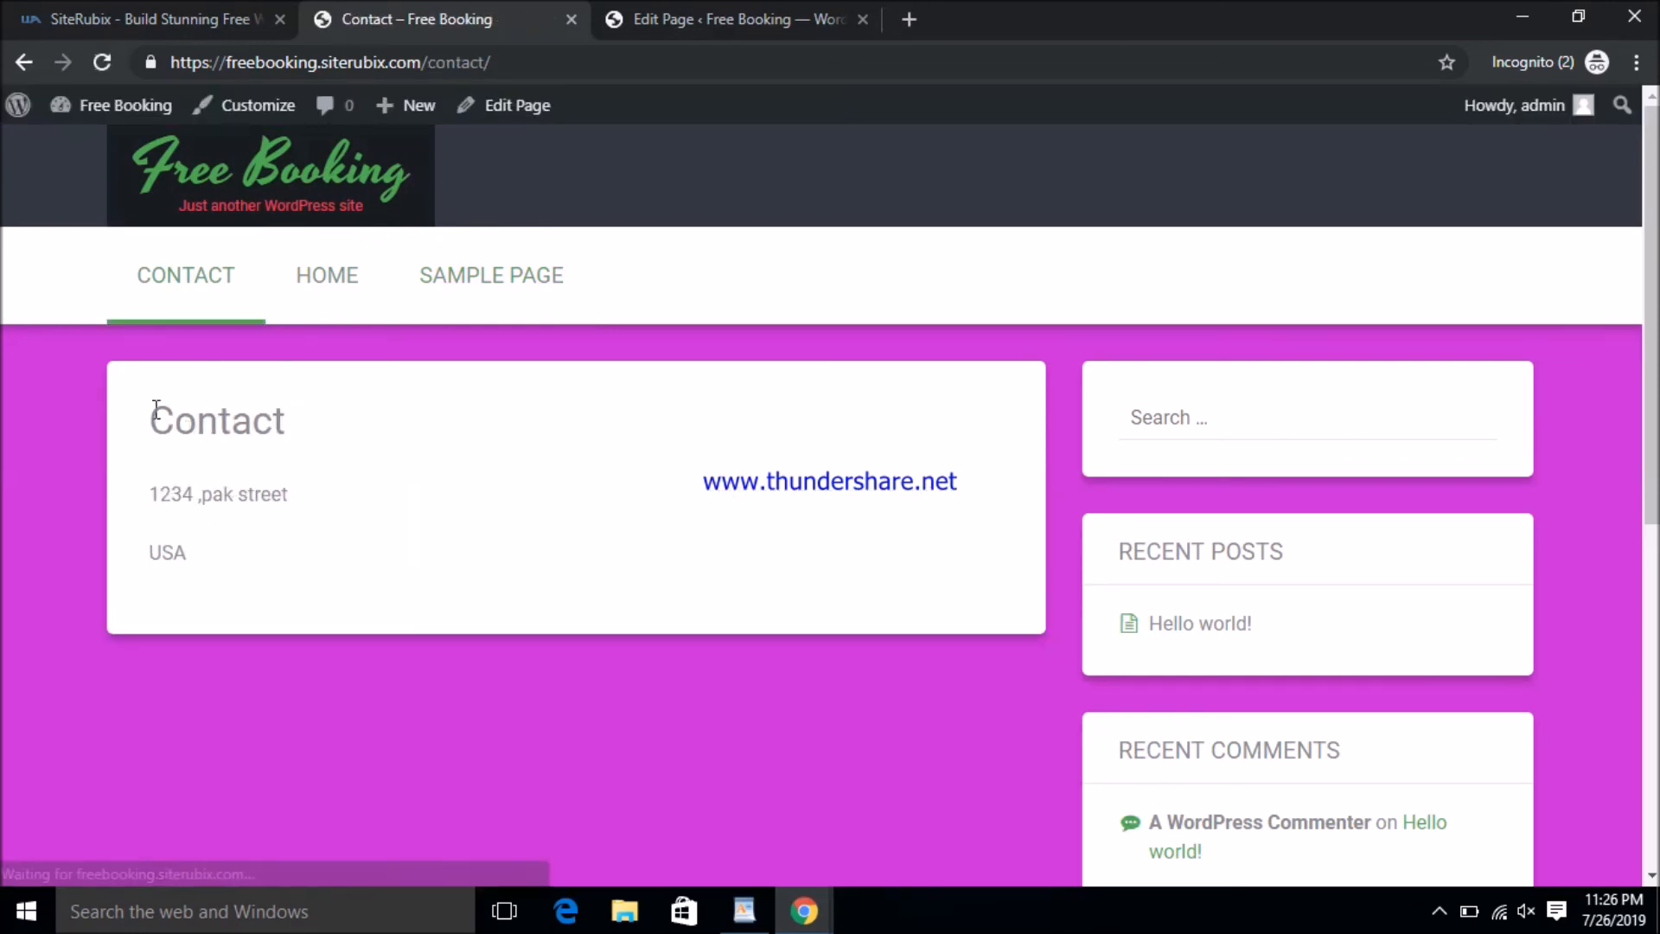
{"action": "left_click_drag", "start_coordinate": [155, 406], "coordinate": [256, 615]}
{"action": "left_click", "coordinate": [307, 298]}
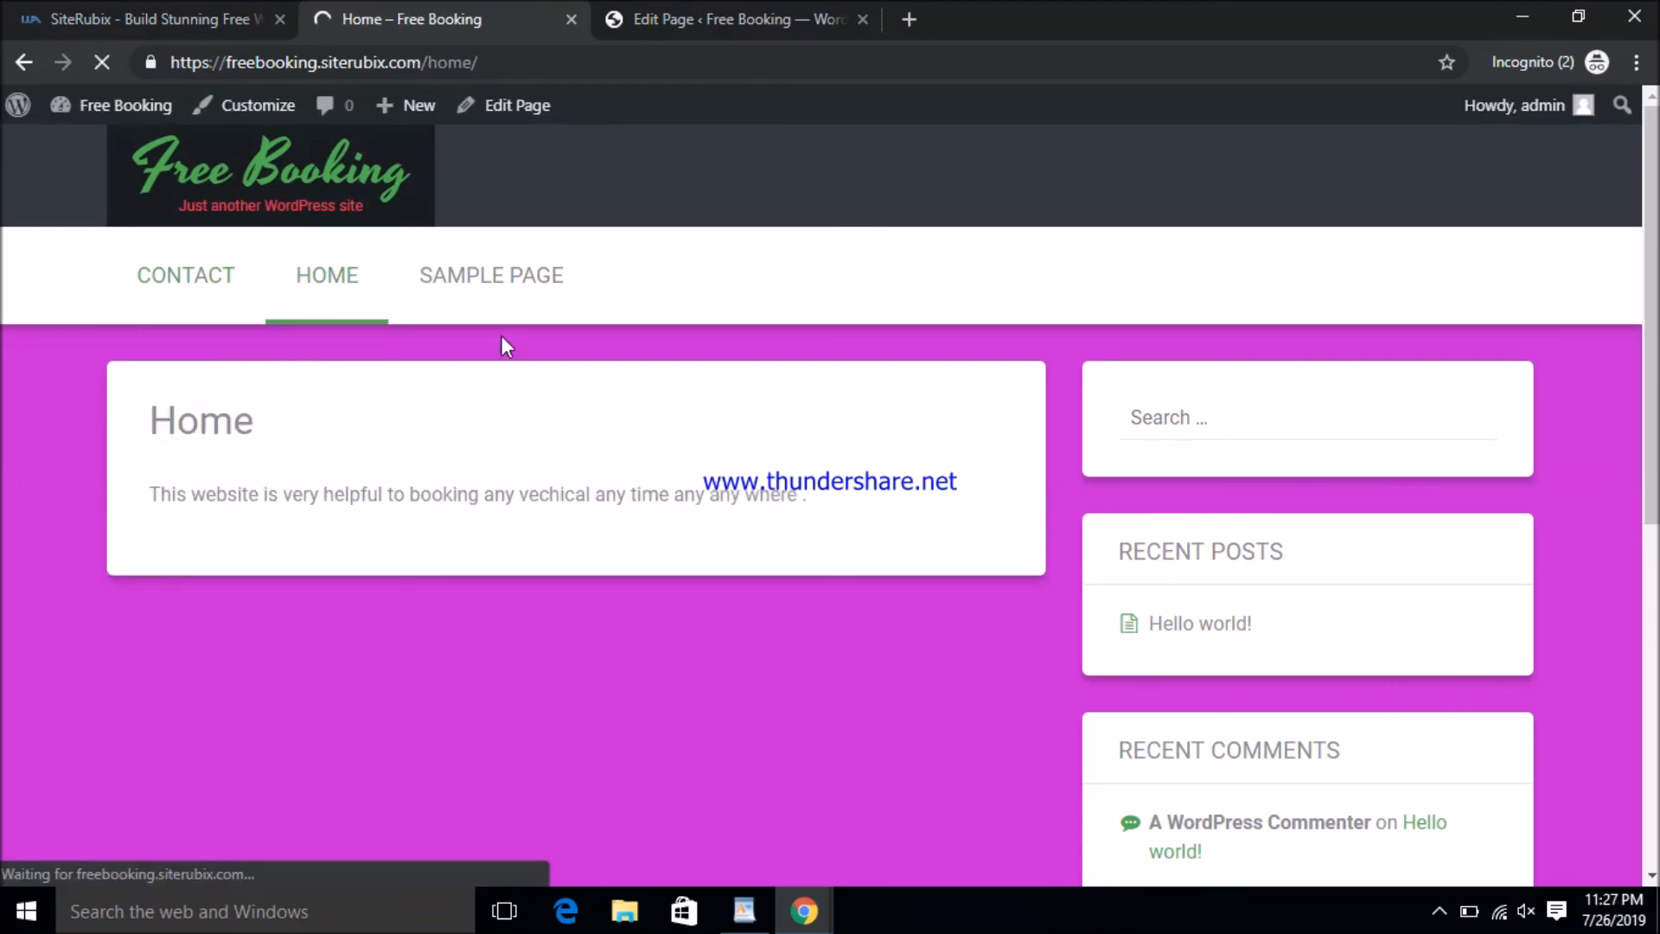
{"action": "mouse_move", "coordinate": [379, 124]}
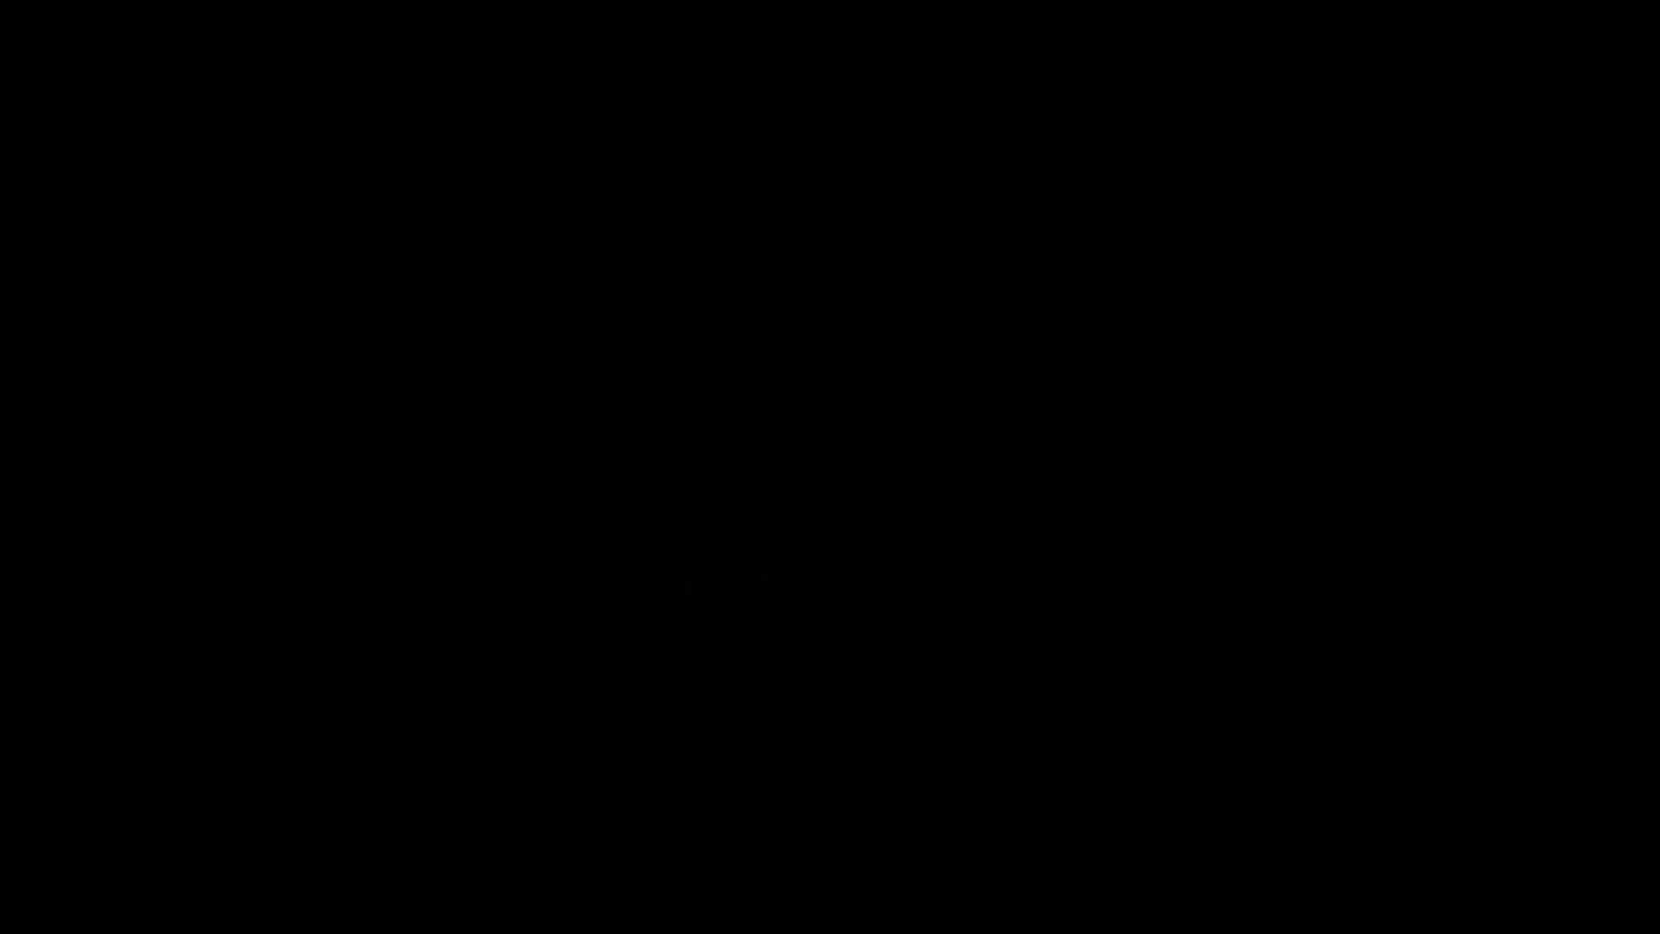